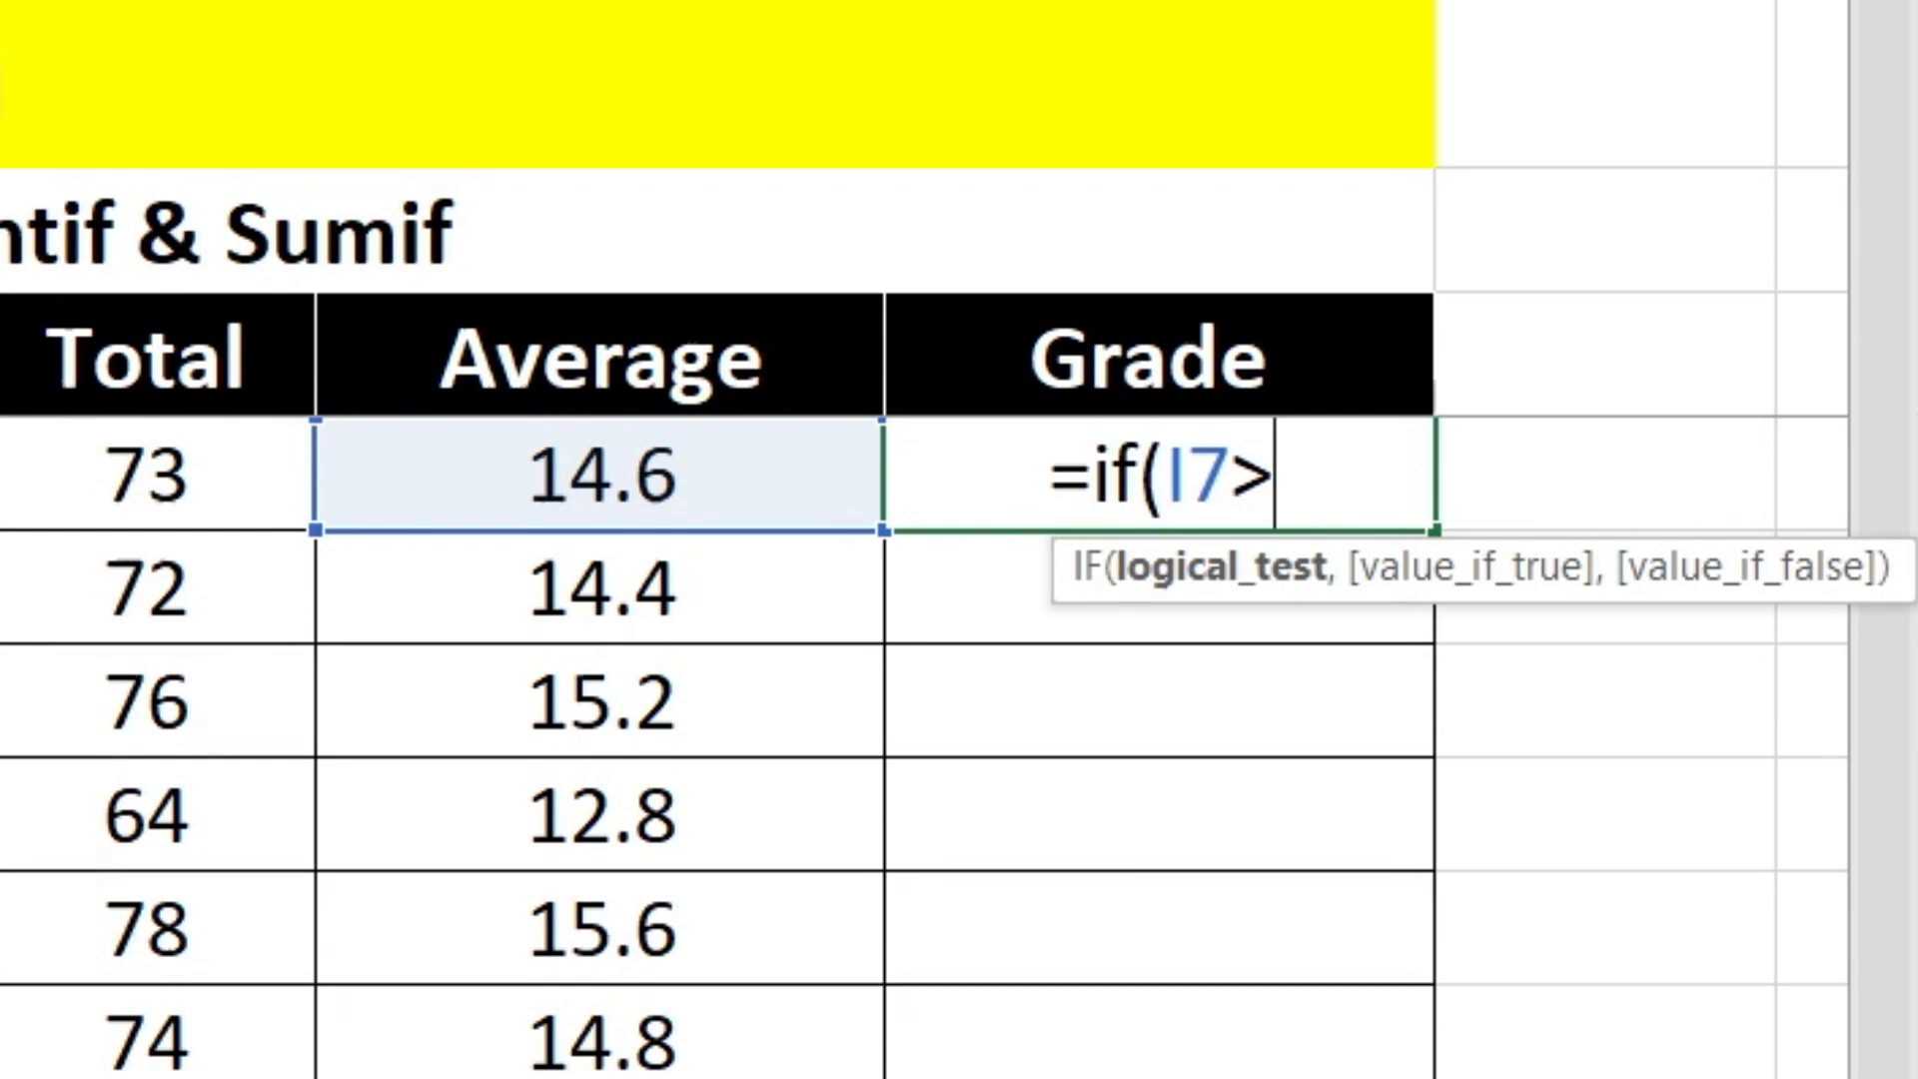
# - Complete the Grade formula in J7 as =IF(I7>15,"A","B") and fill it down to J13
pyautogui.write('15')
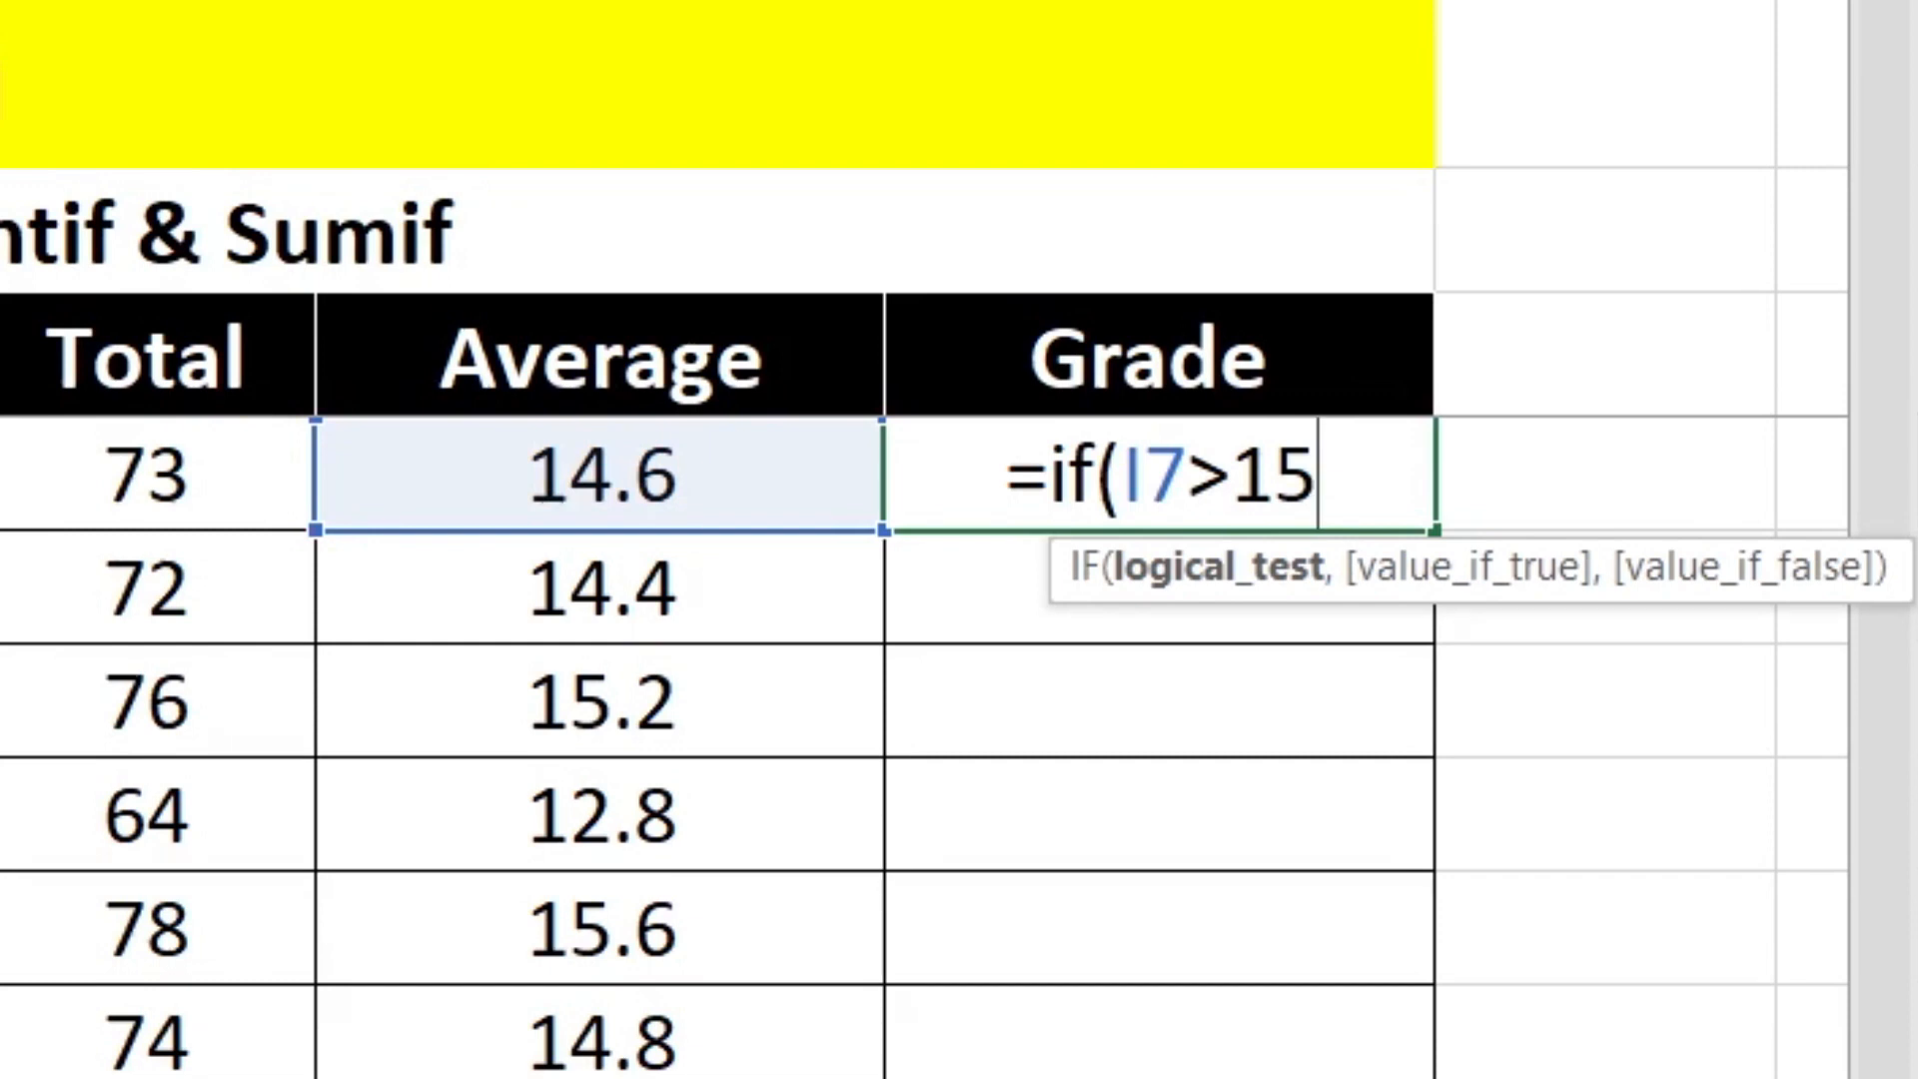
pyautogui.write(',"A"')
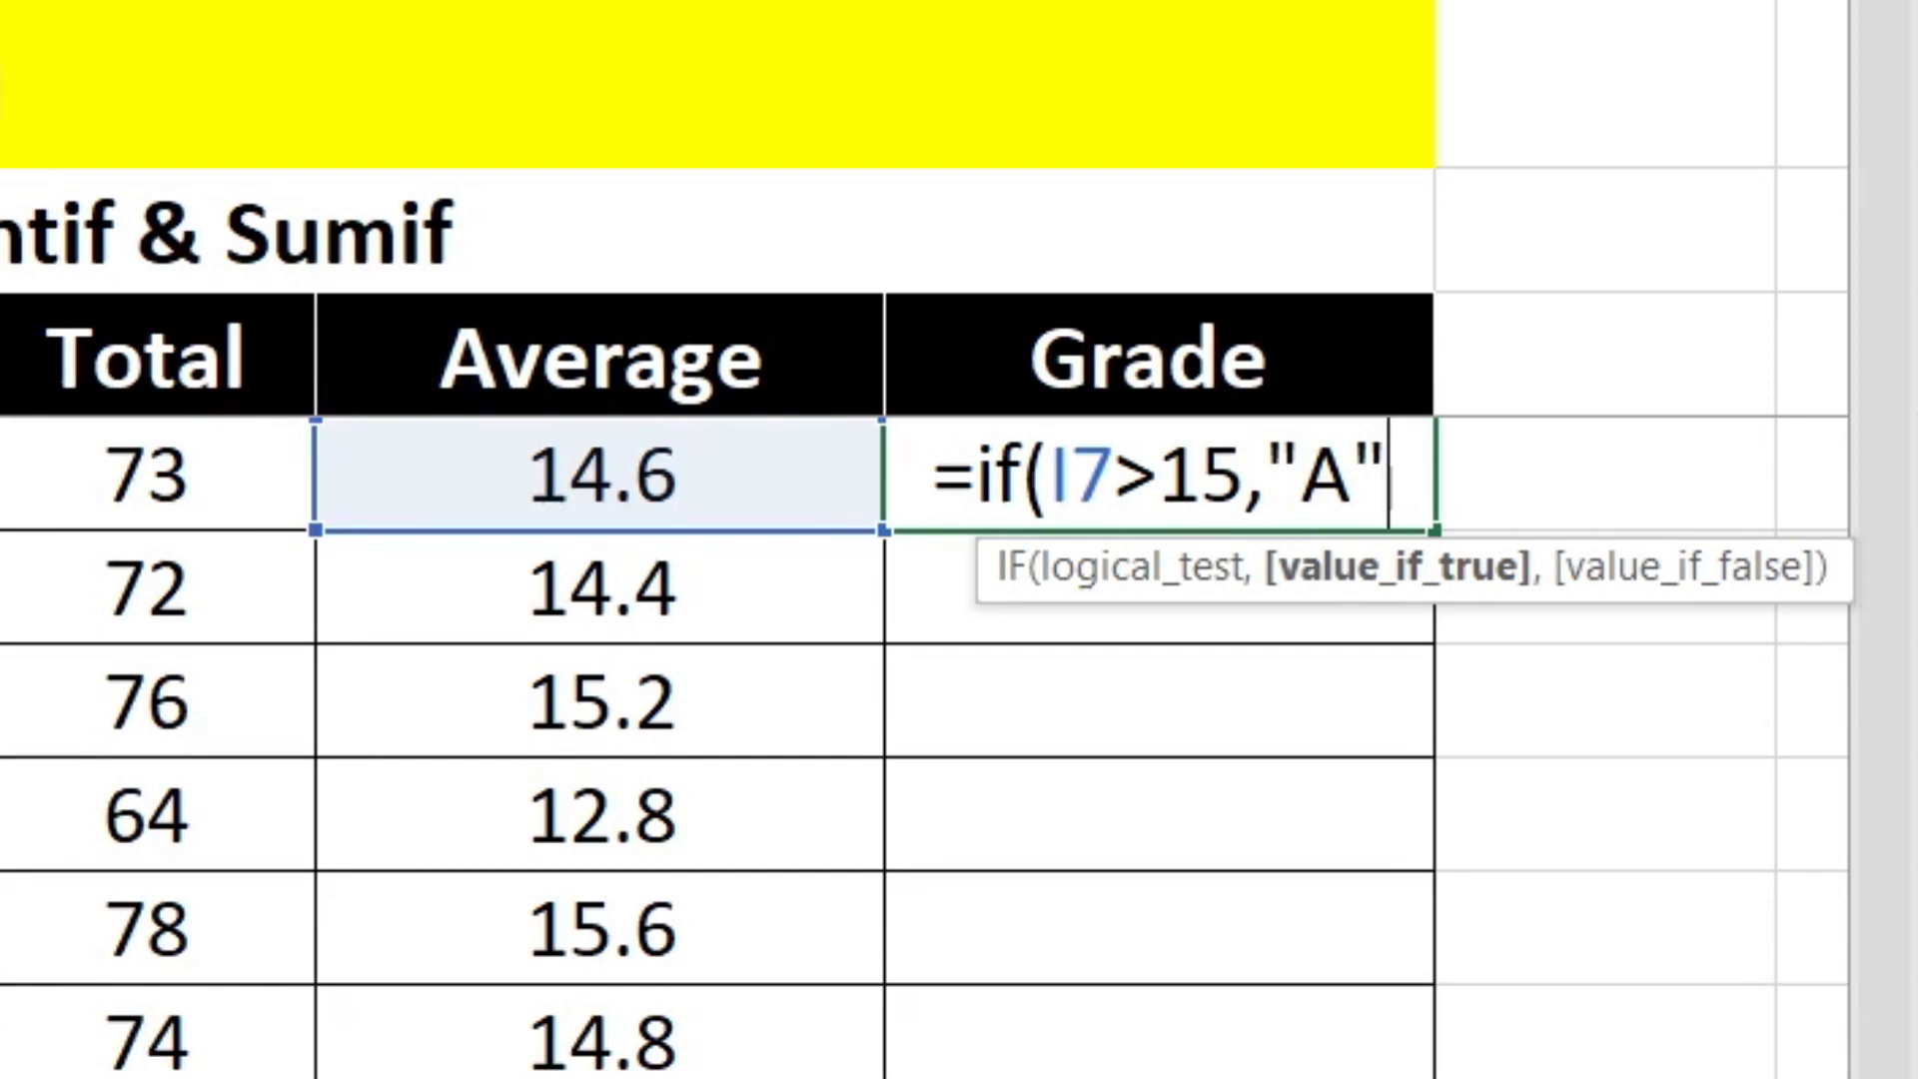
pyautogui.write(',')
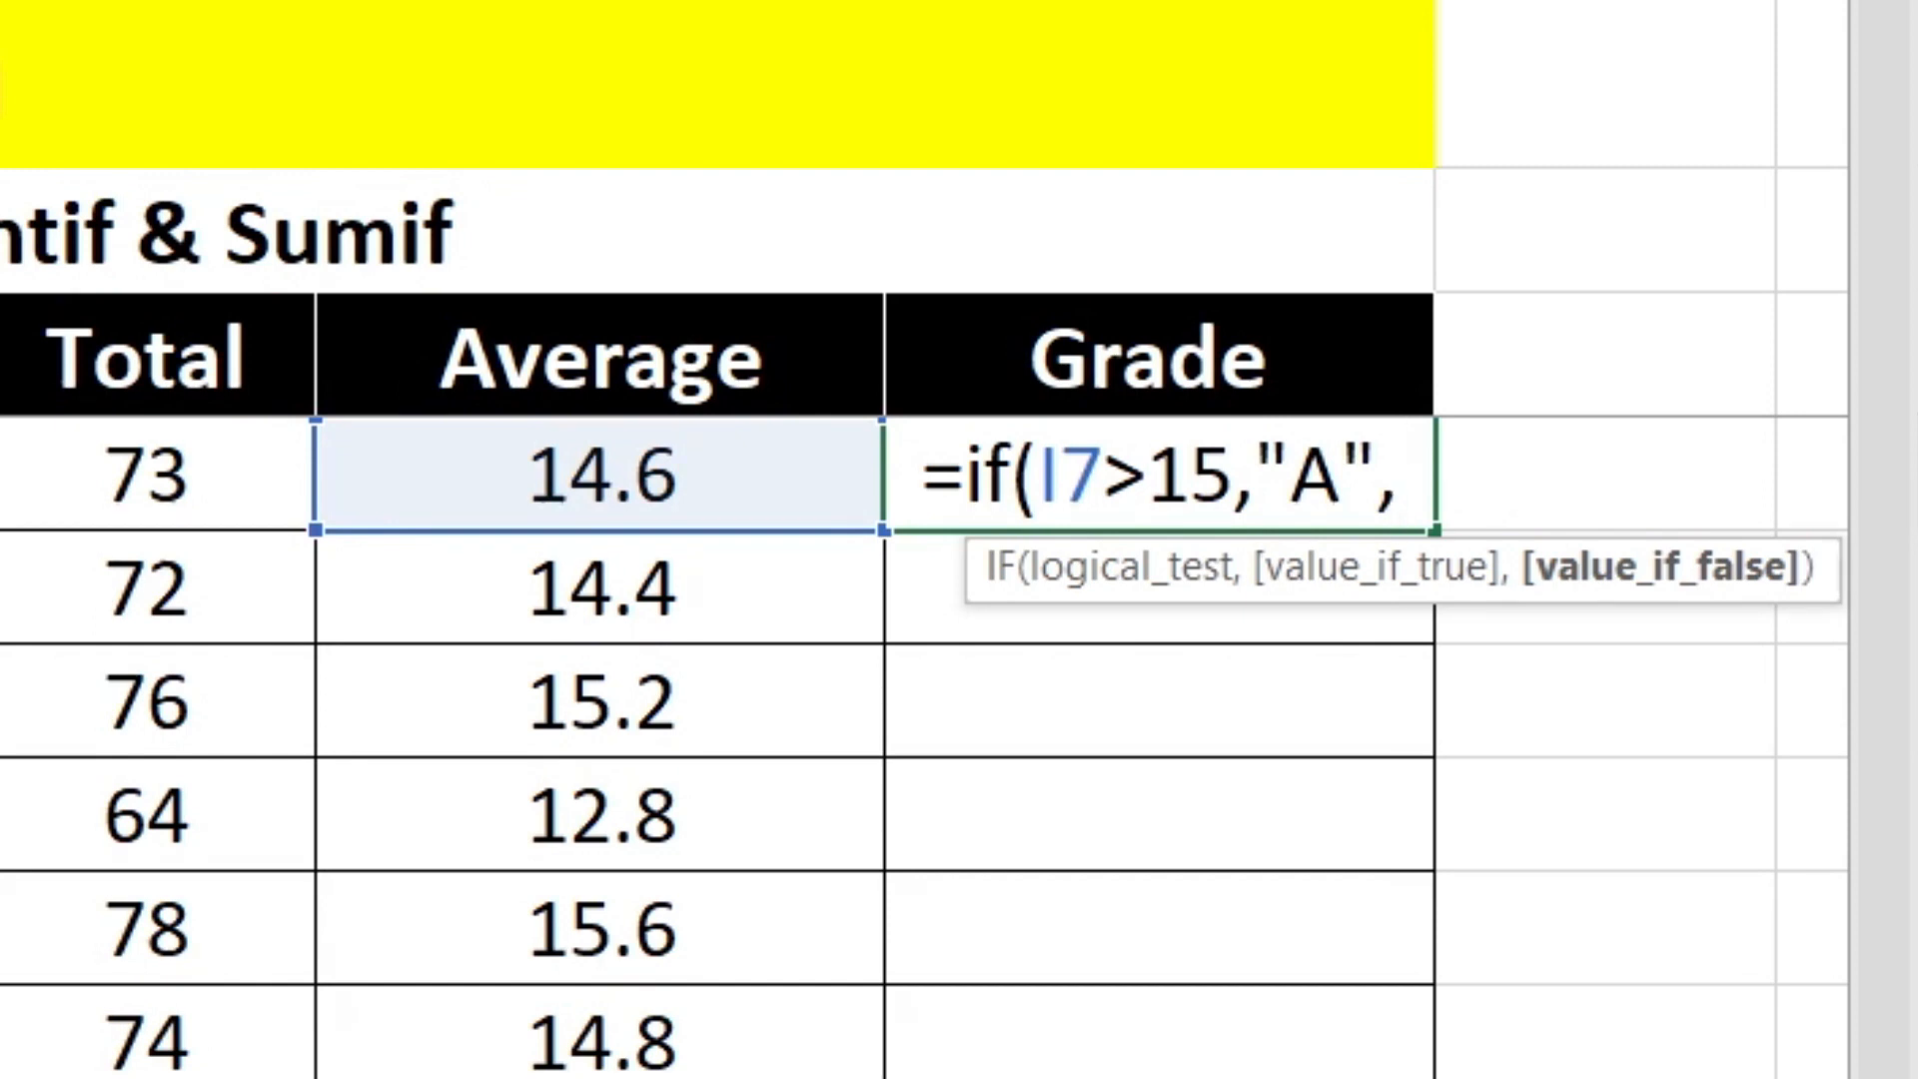
pyautogui.write('if')
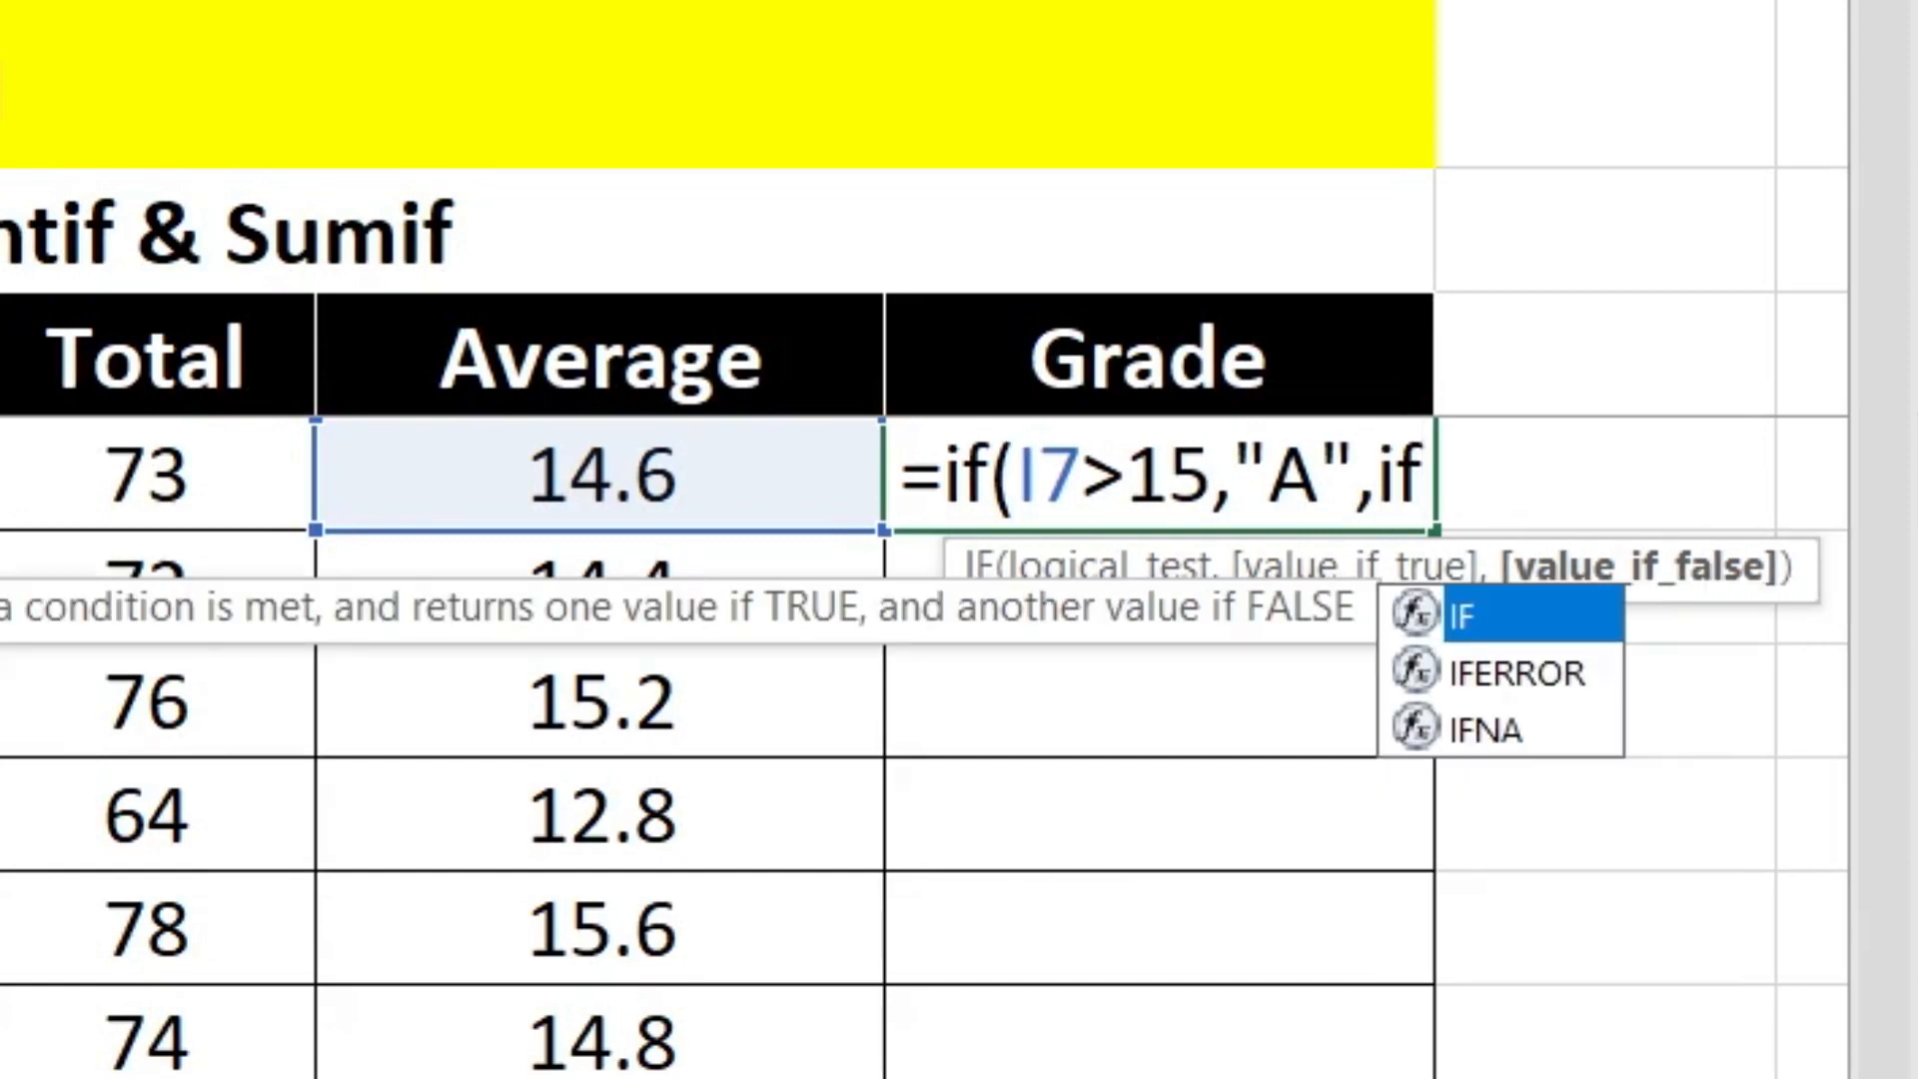
pyautogui.press('BackSpace')
pyautogui.press('BackSpace')
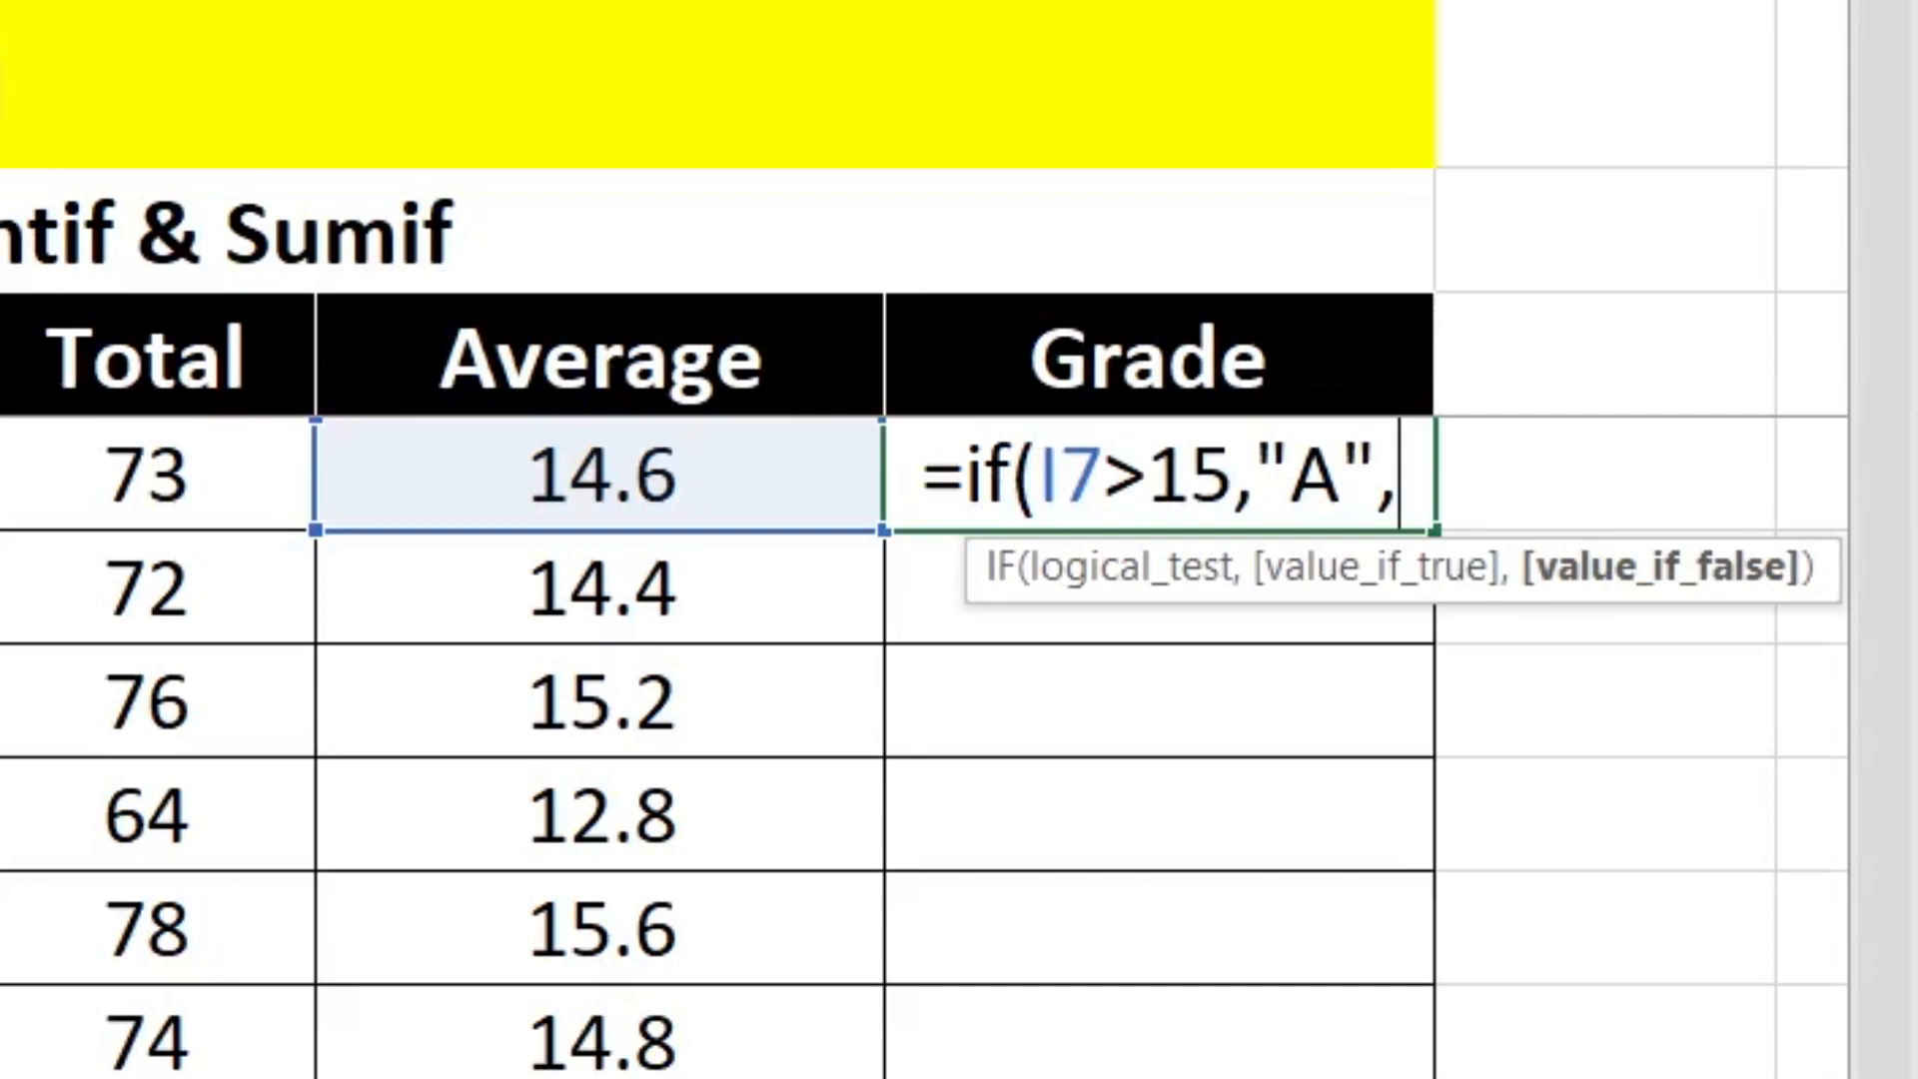
pyautogui.write('"B")')
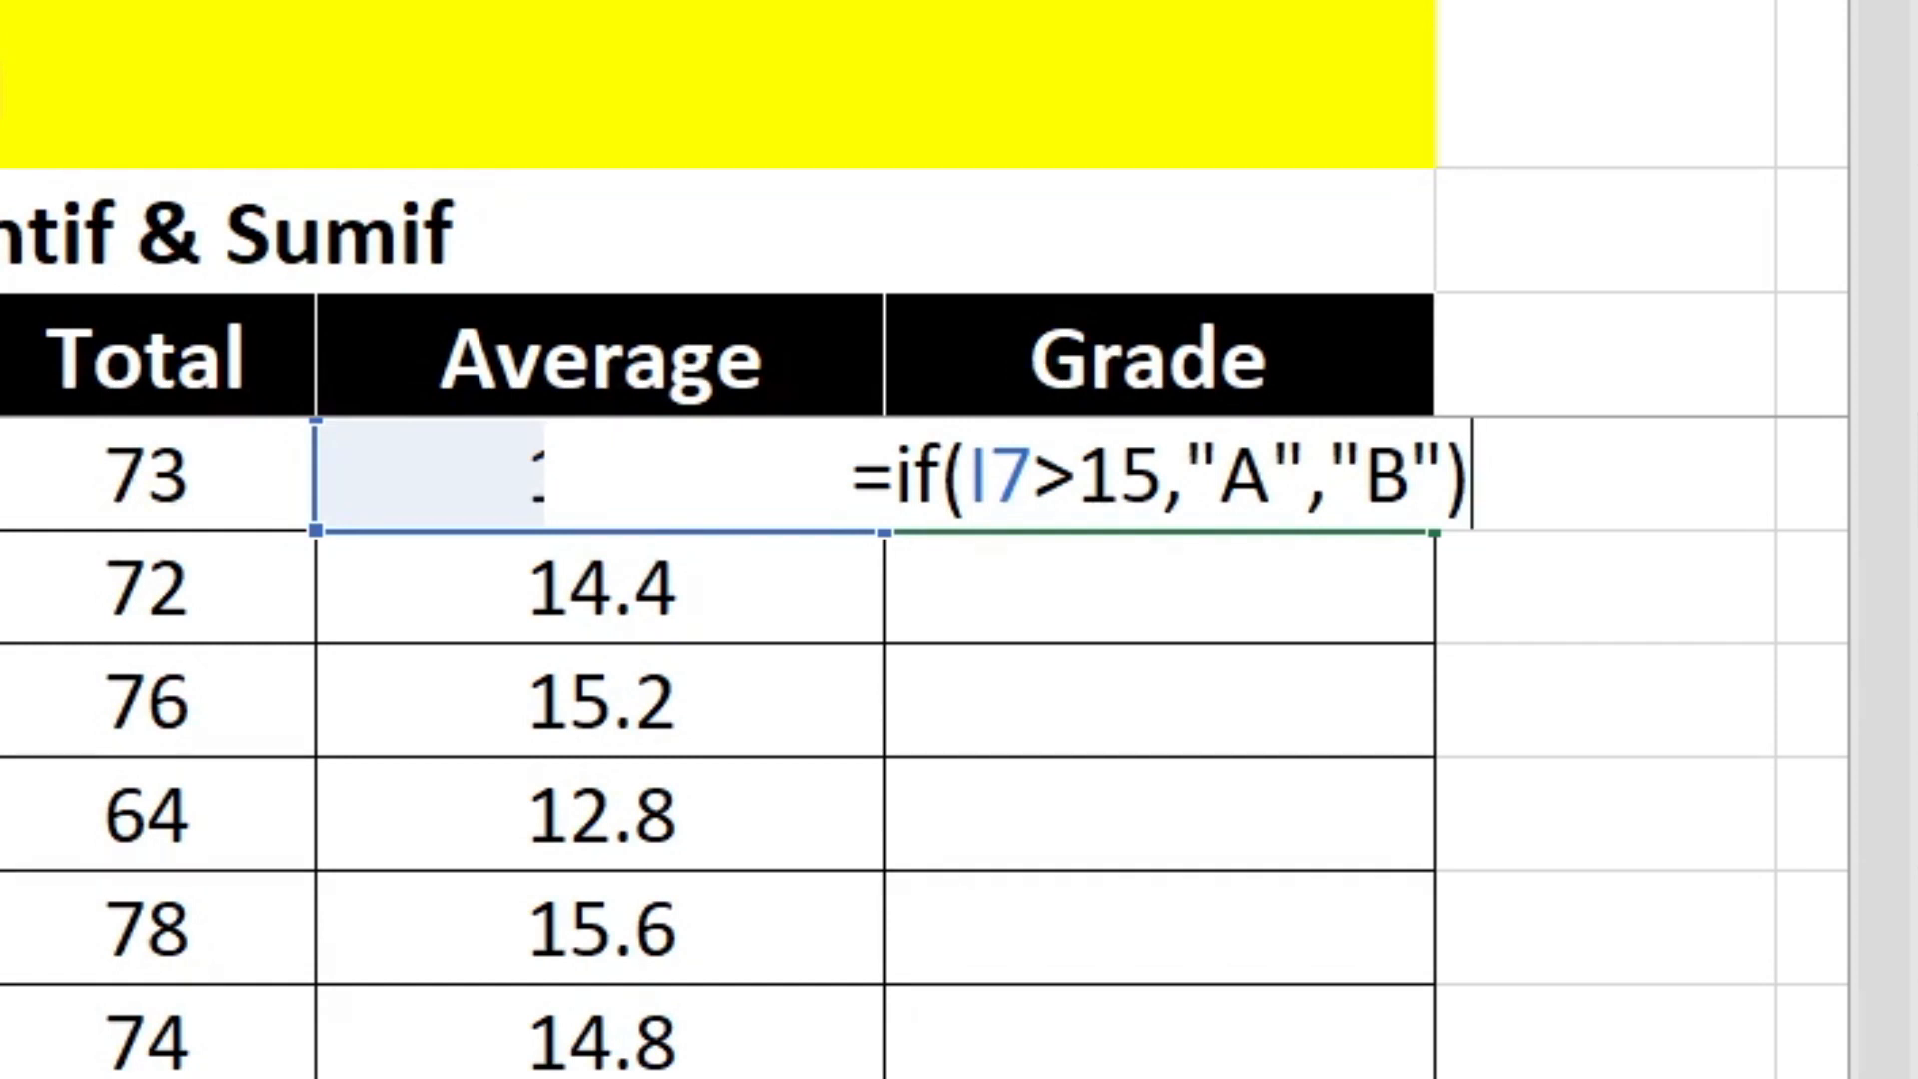
pyautogui.press('Return')
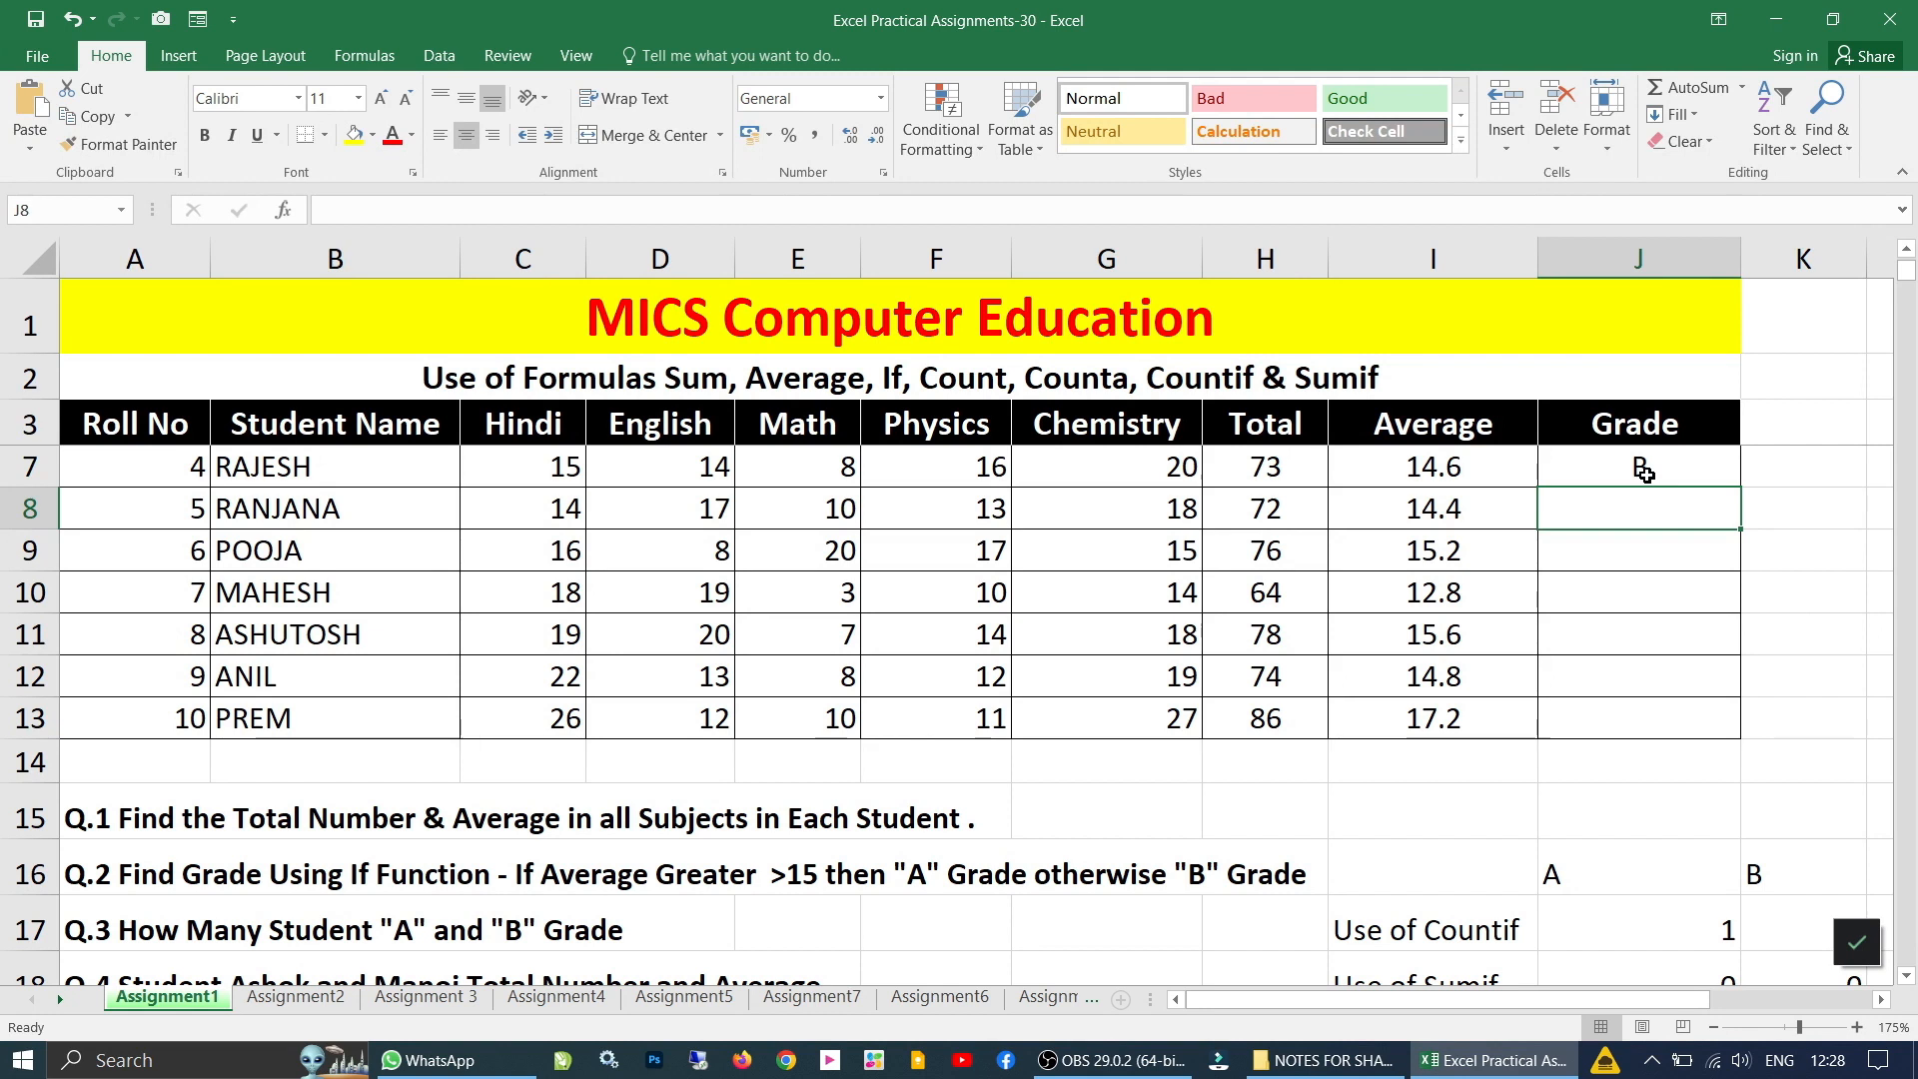
pyautogui.click(1172, 474)
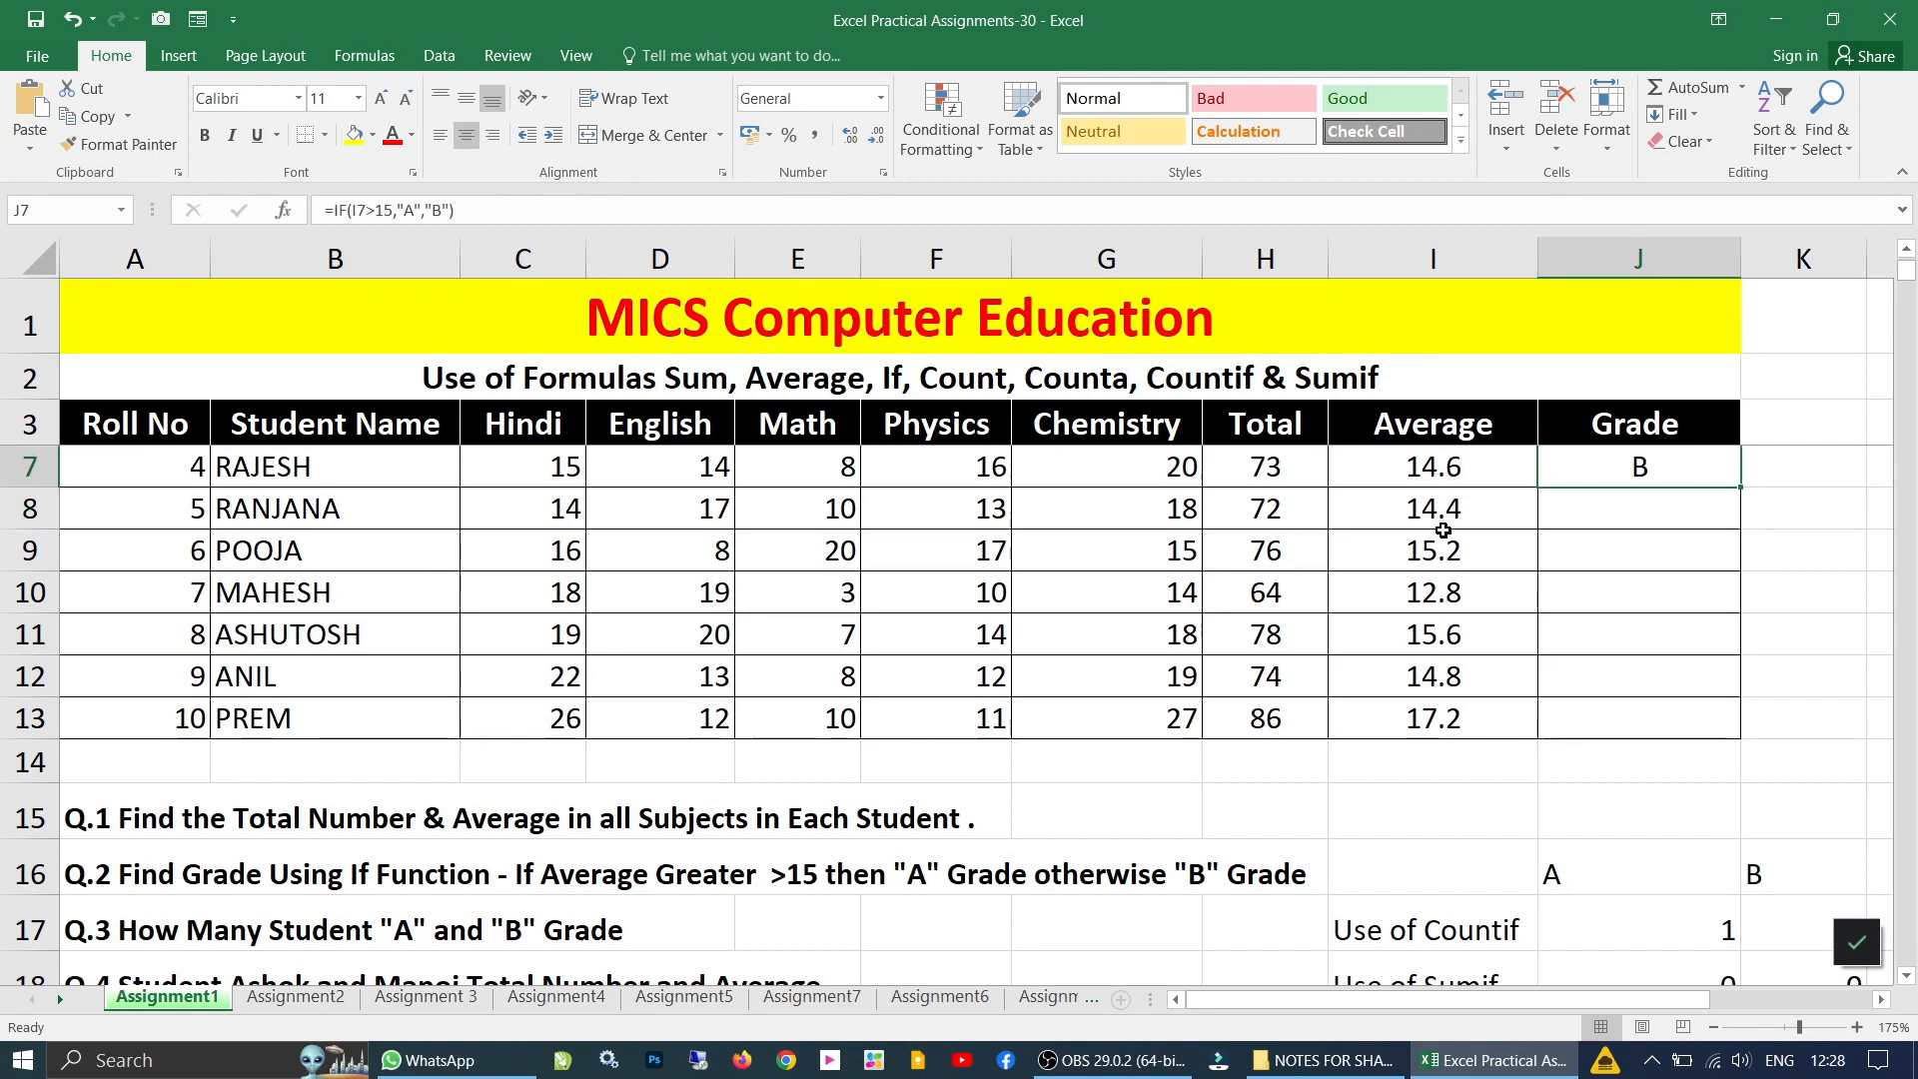
pyautogui.moveTo(1738, 484); pyautogui.dragTo(1713, 724)
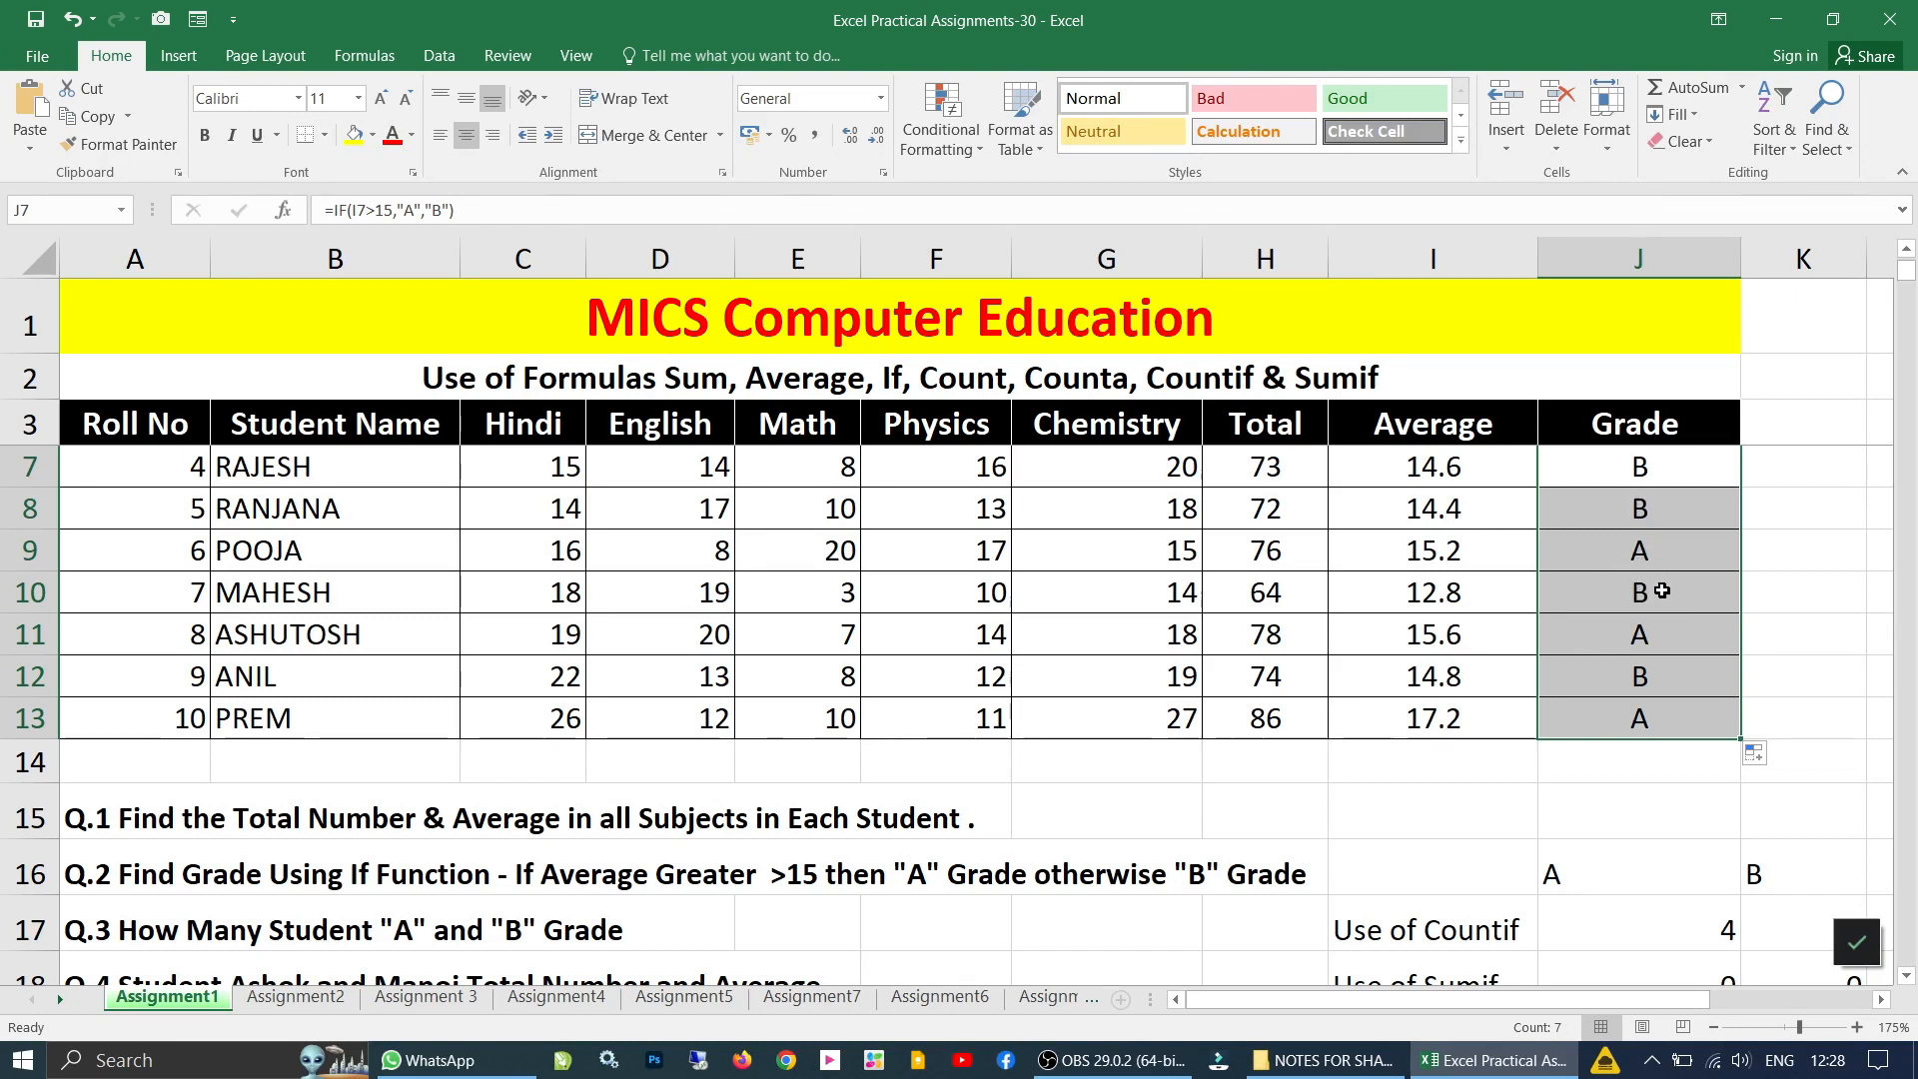
# - Fill the Total, Average and Grade formulas from row 7 upward through row 4
pyautogui.scroll(1, 599, 612)
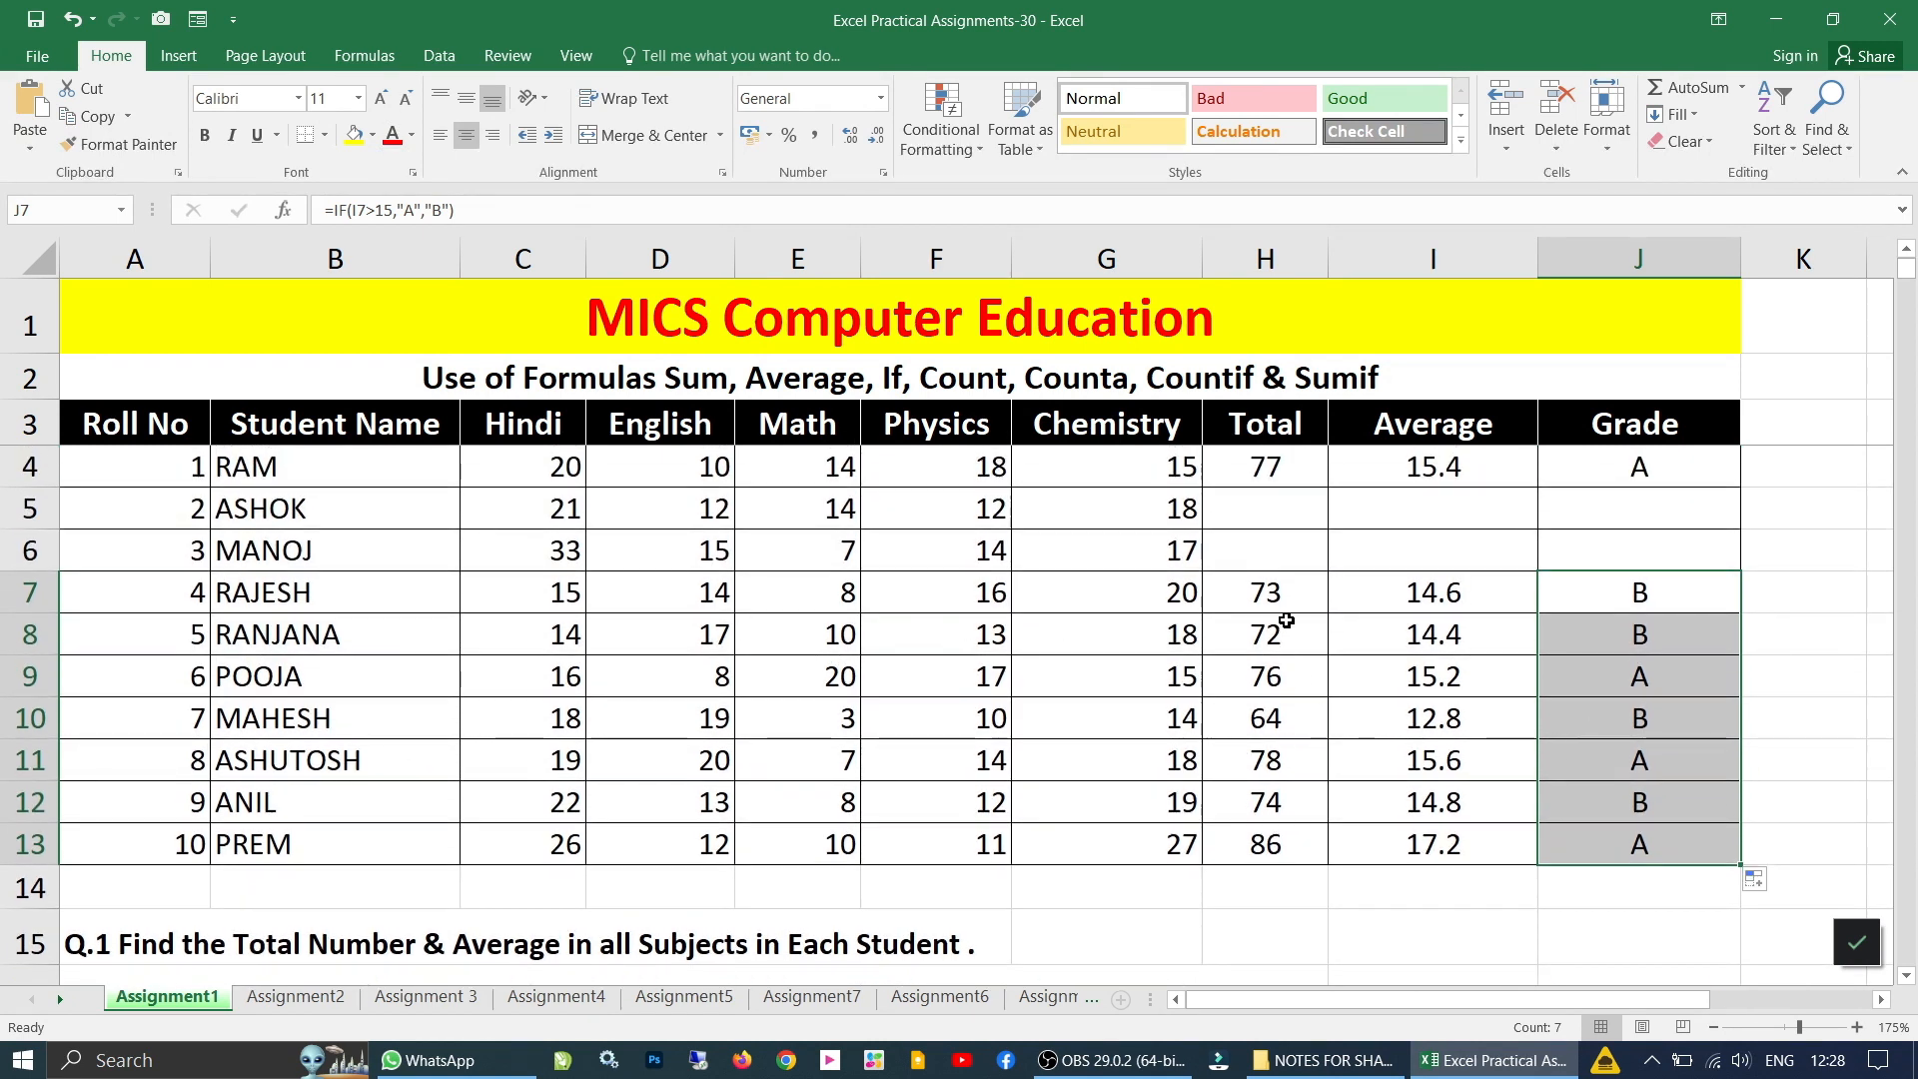
pyautogui.click(1223, 605)
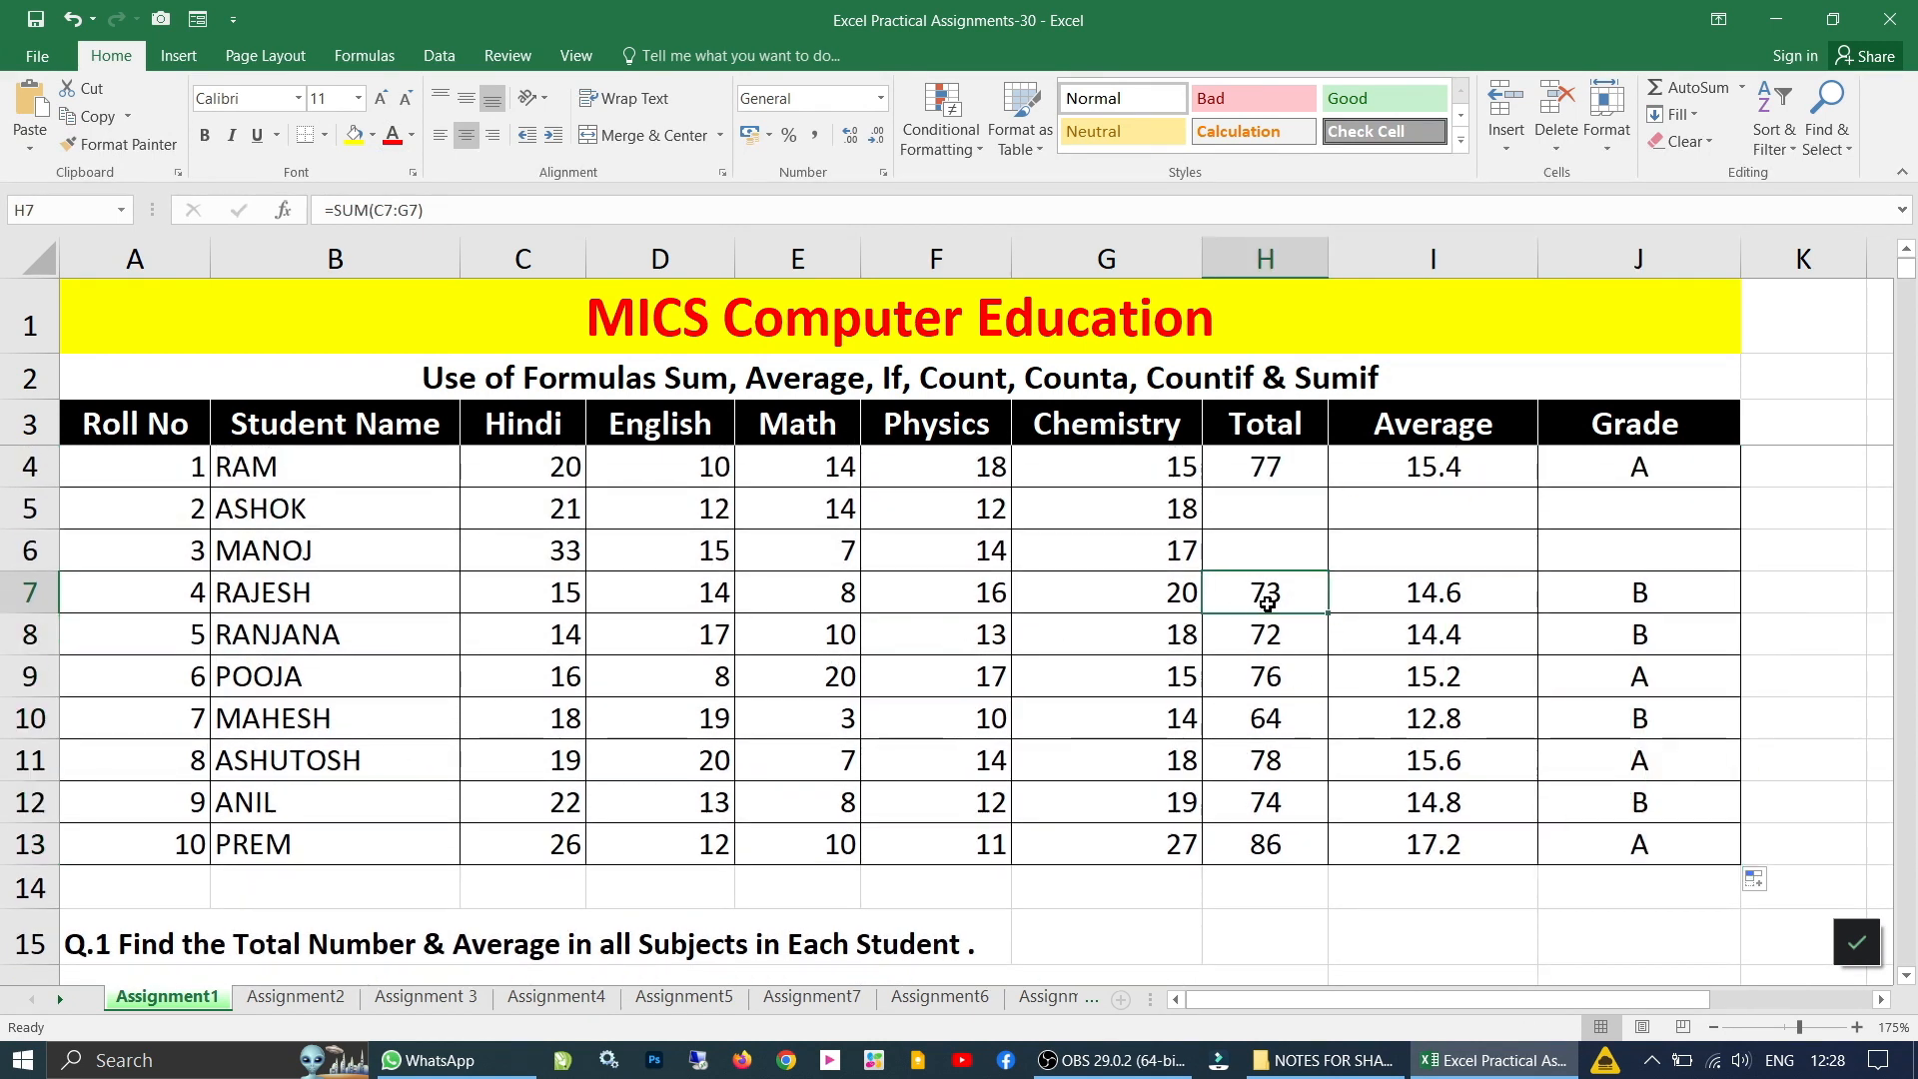
pyautogui.moveTo(1331, 613); pyautogui.dragTo(1344, 486)
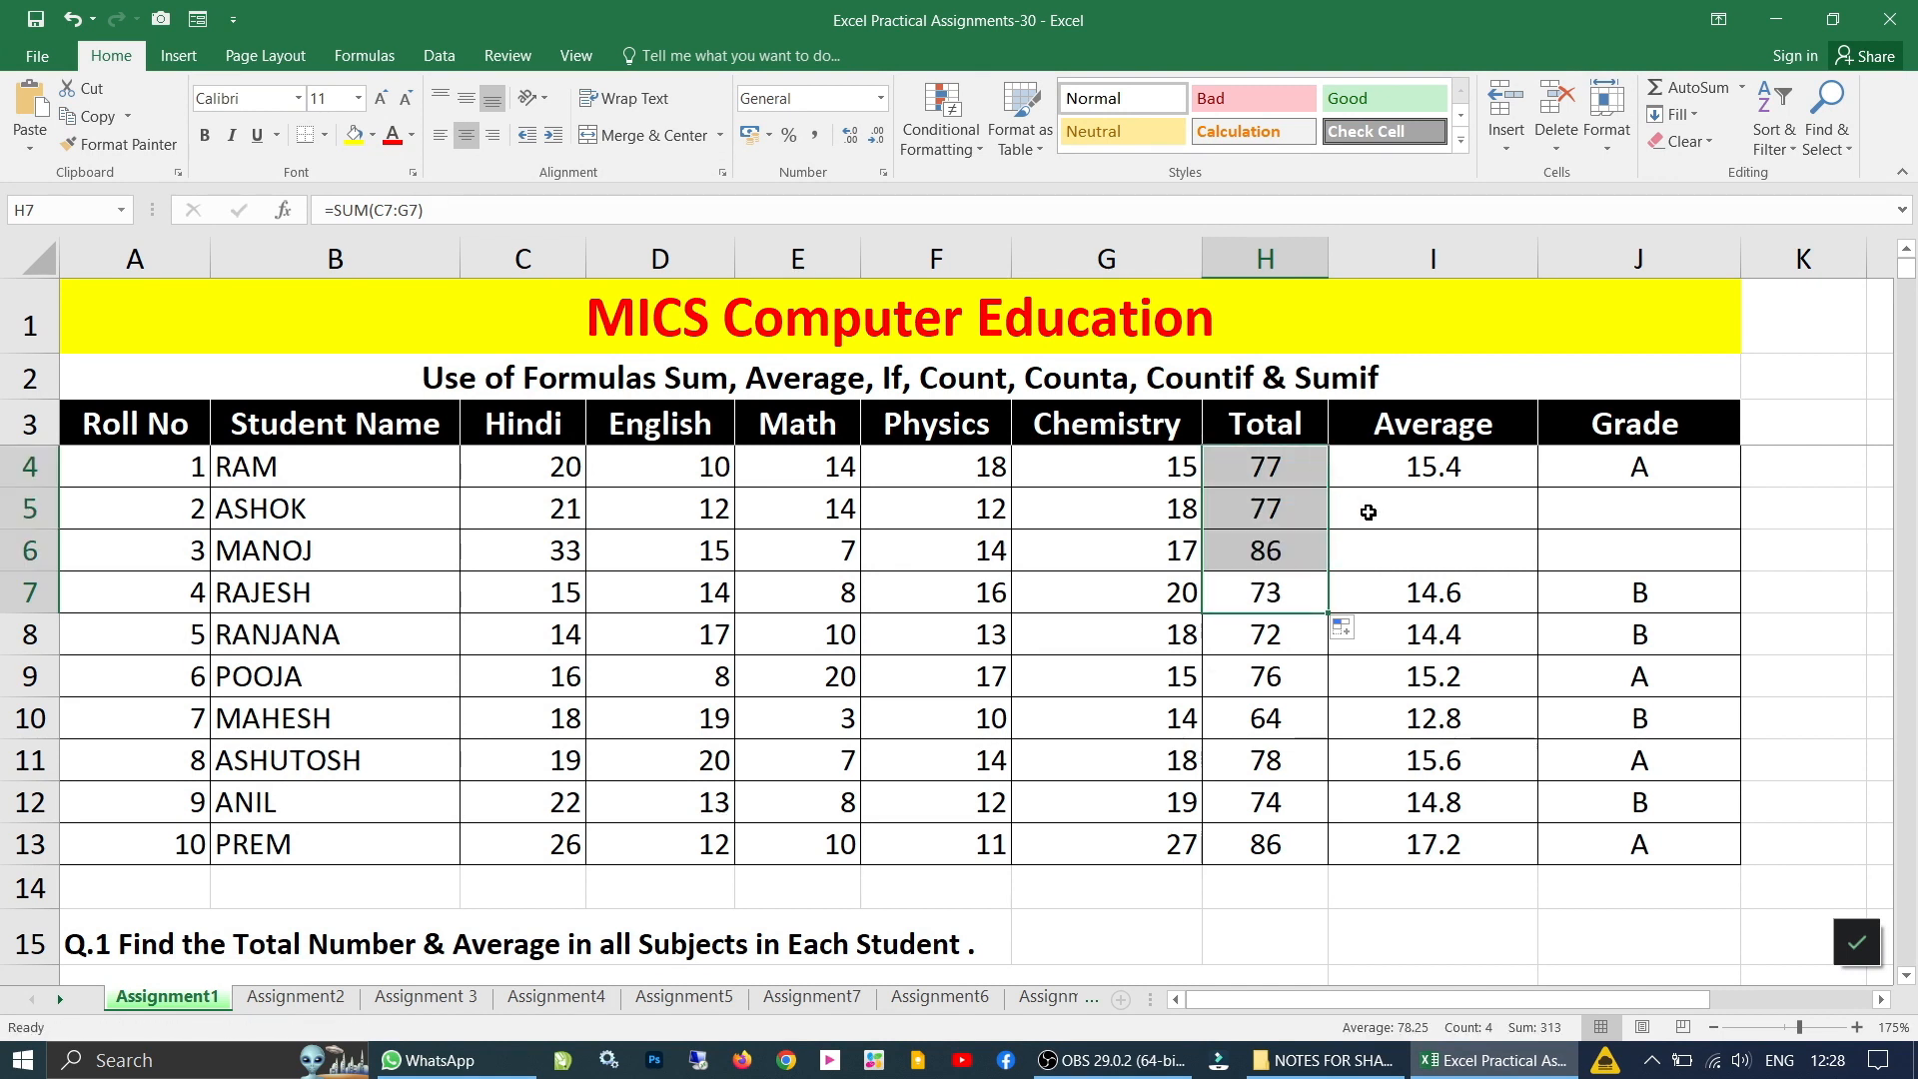
pyautogui.click(1422, 598)
pyautogui.moveTo(1538, 612); pyautogui.dragTo(1522, 461)
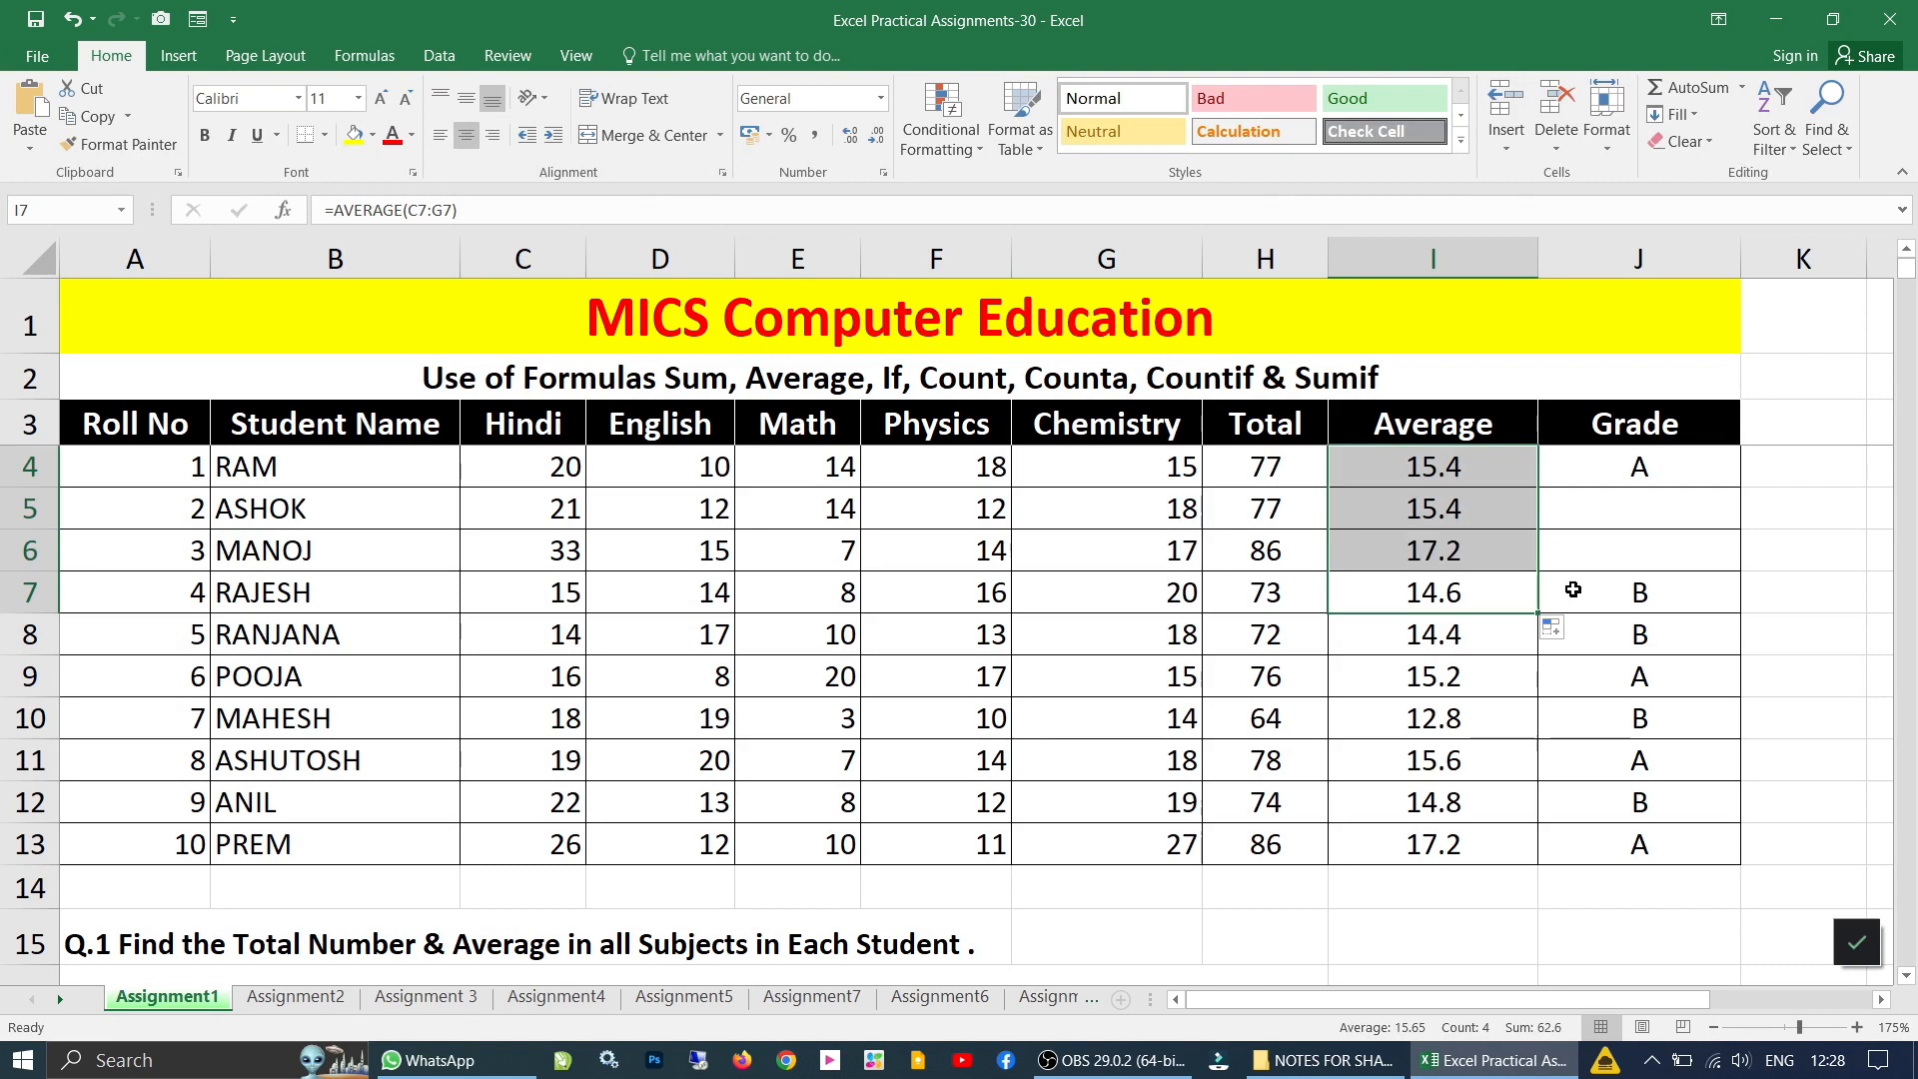
pyautogui.click(1629, 606)
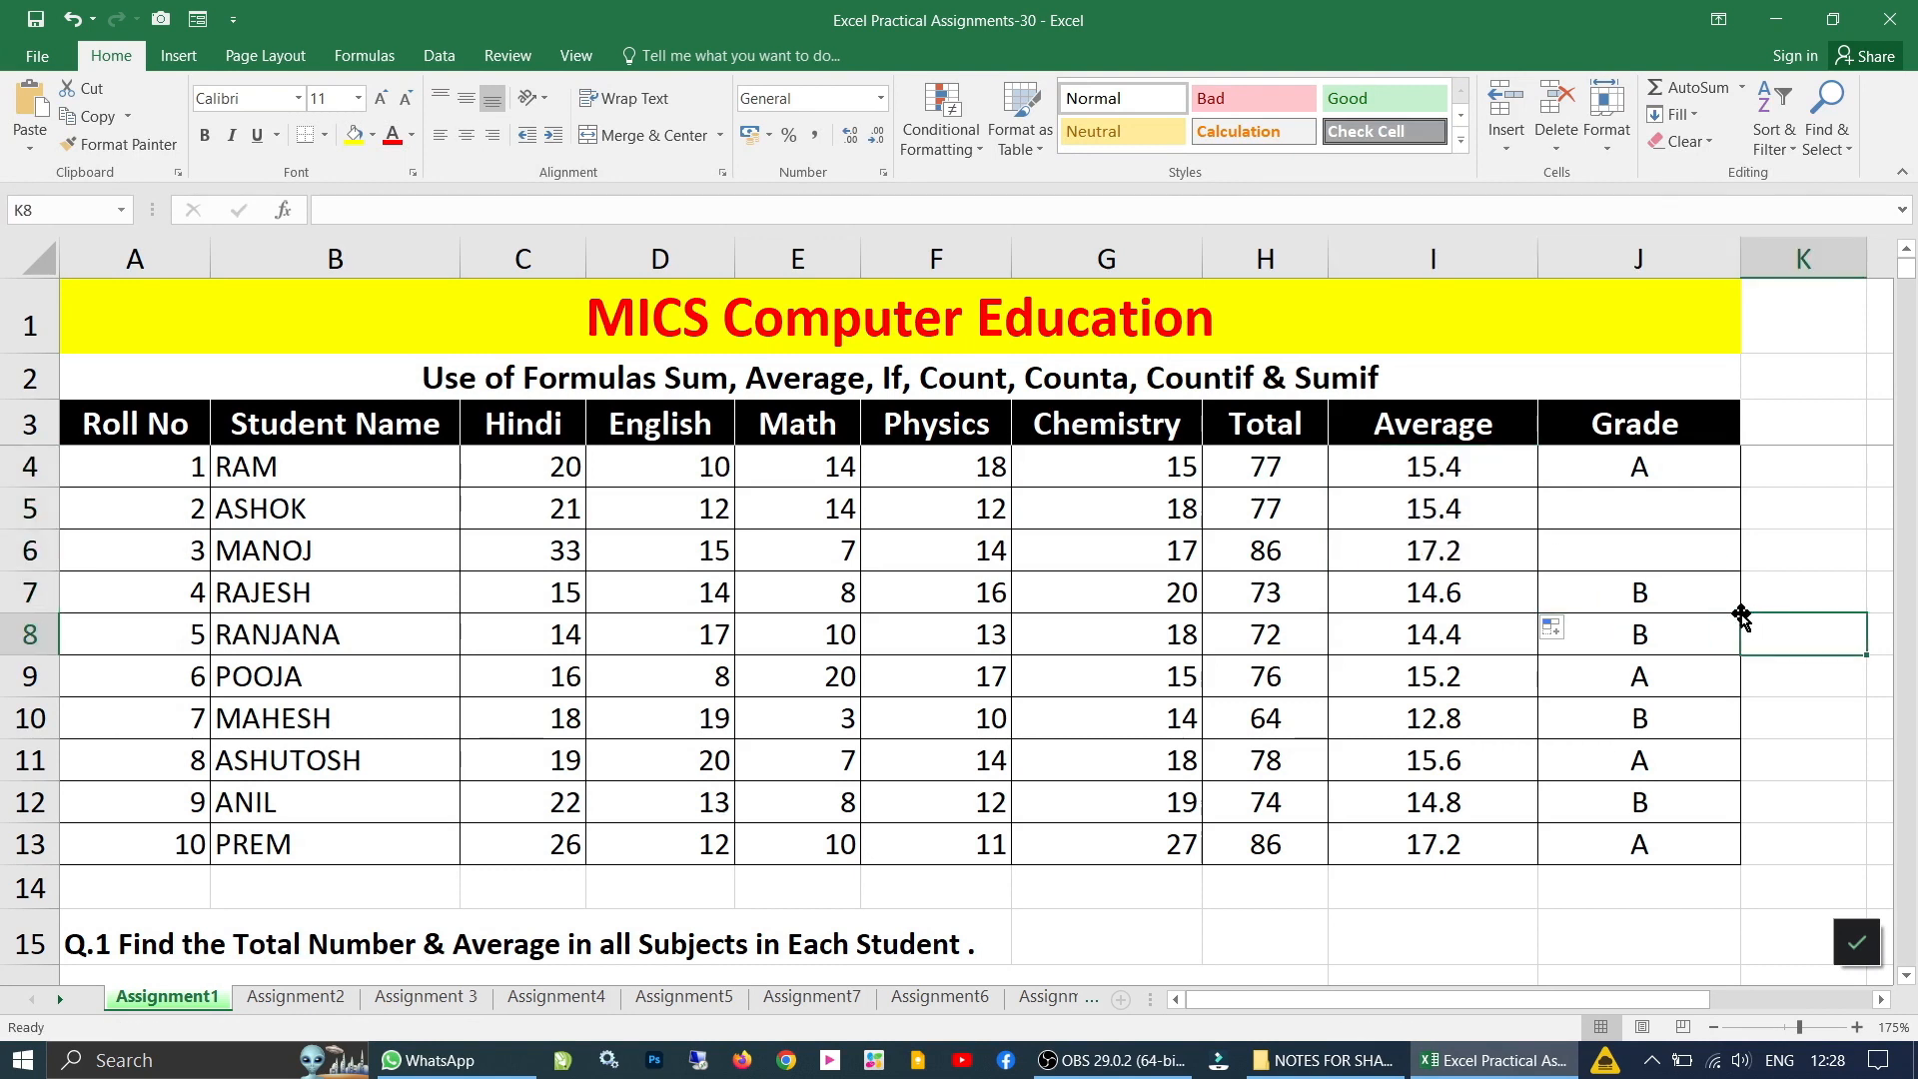
pyautogui.moveTo(1740, 610); pyautogui.dragTo(1728, 465)
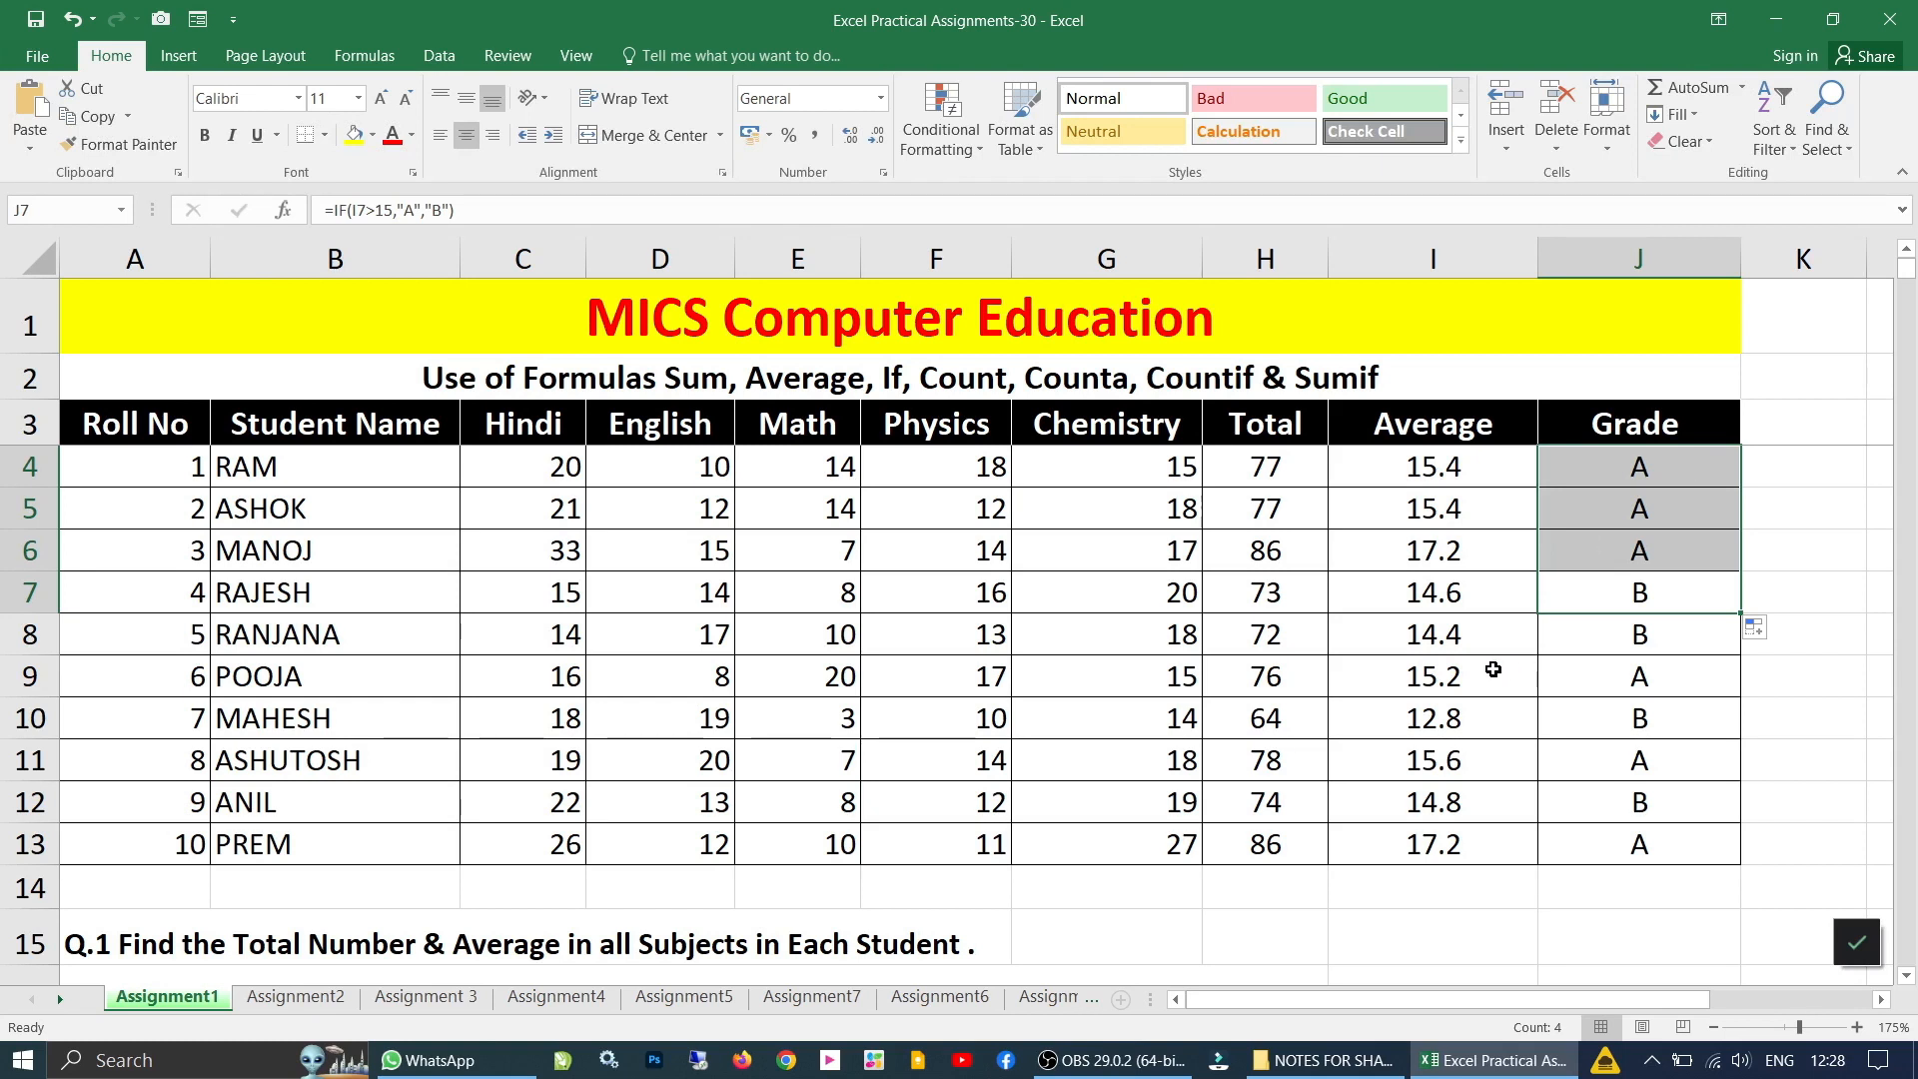
# - Clear the existing COUNTIF results for the A and B grades in J17 and K17
pyautogui.scroll(-1, 1492, 669)
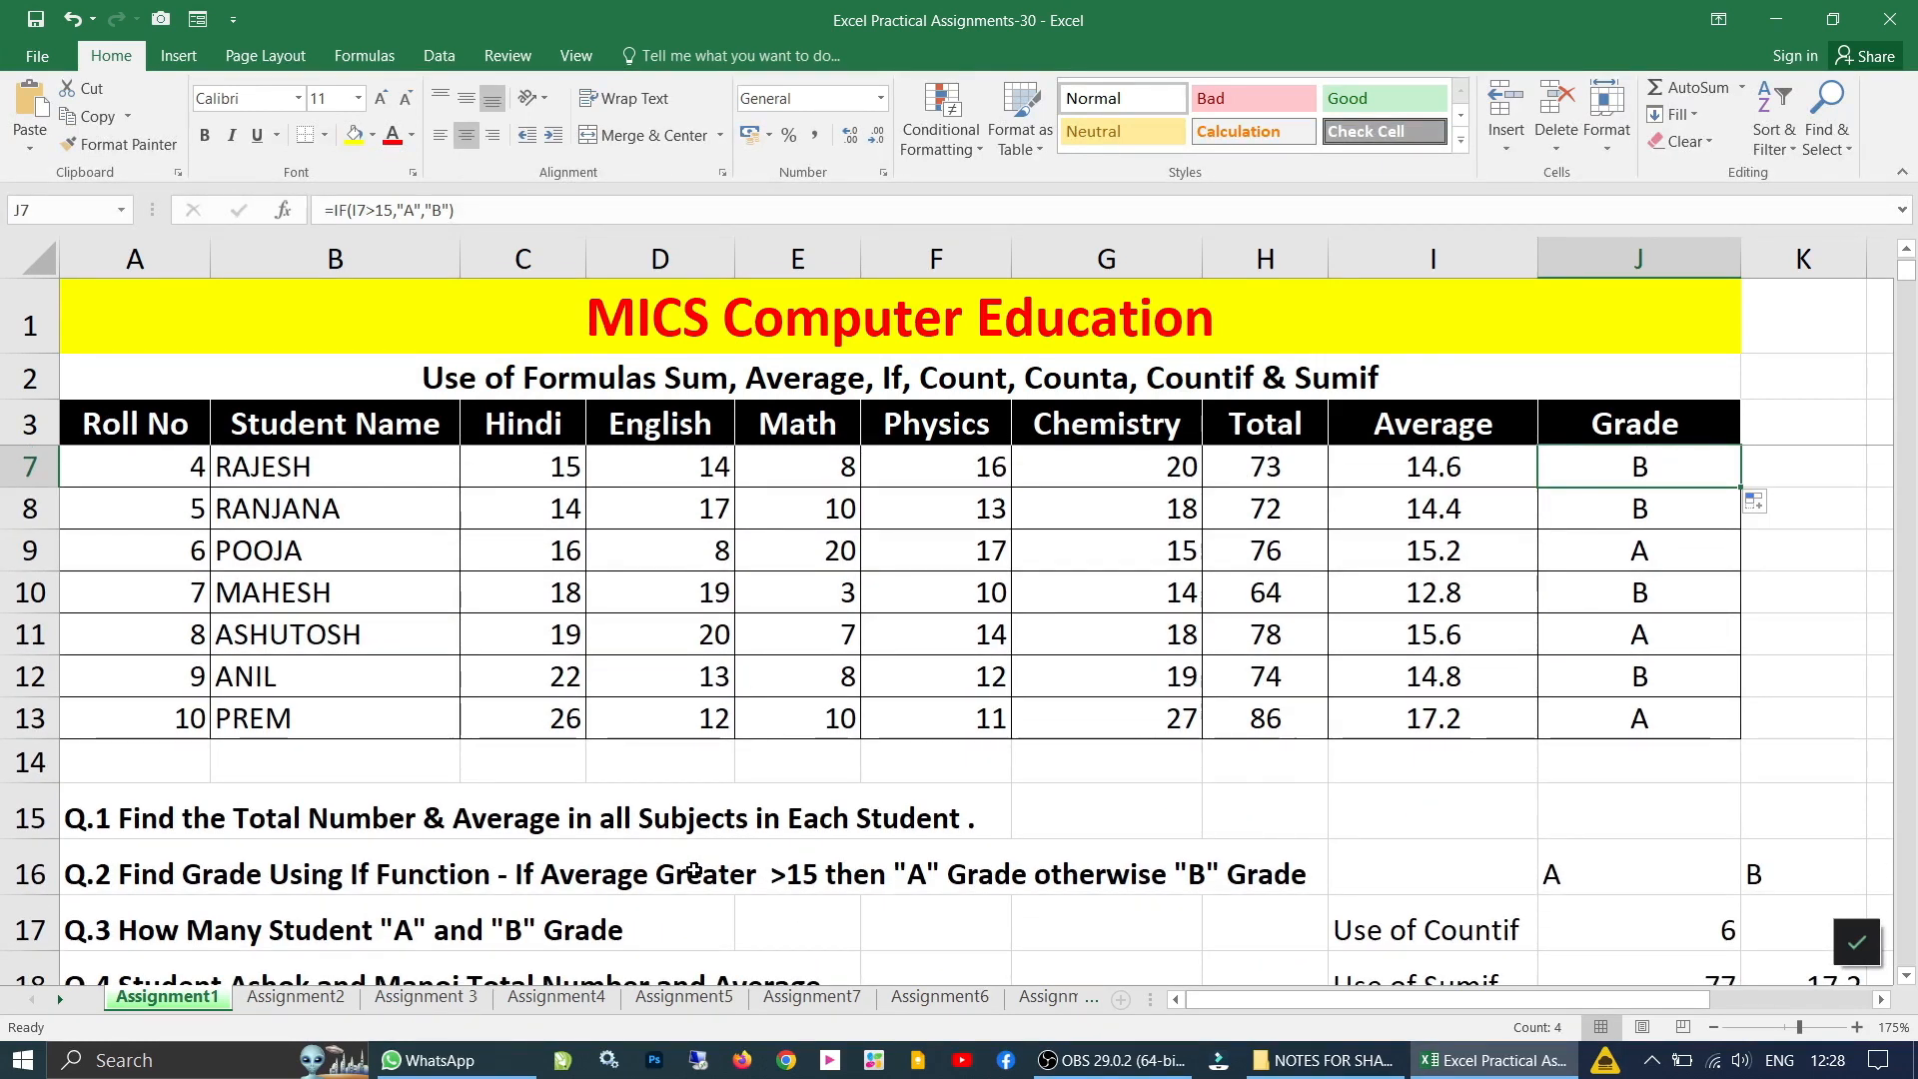
pyautogui.scroll(-1, 693, 871)
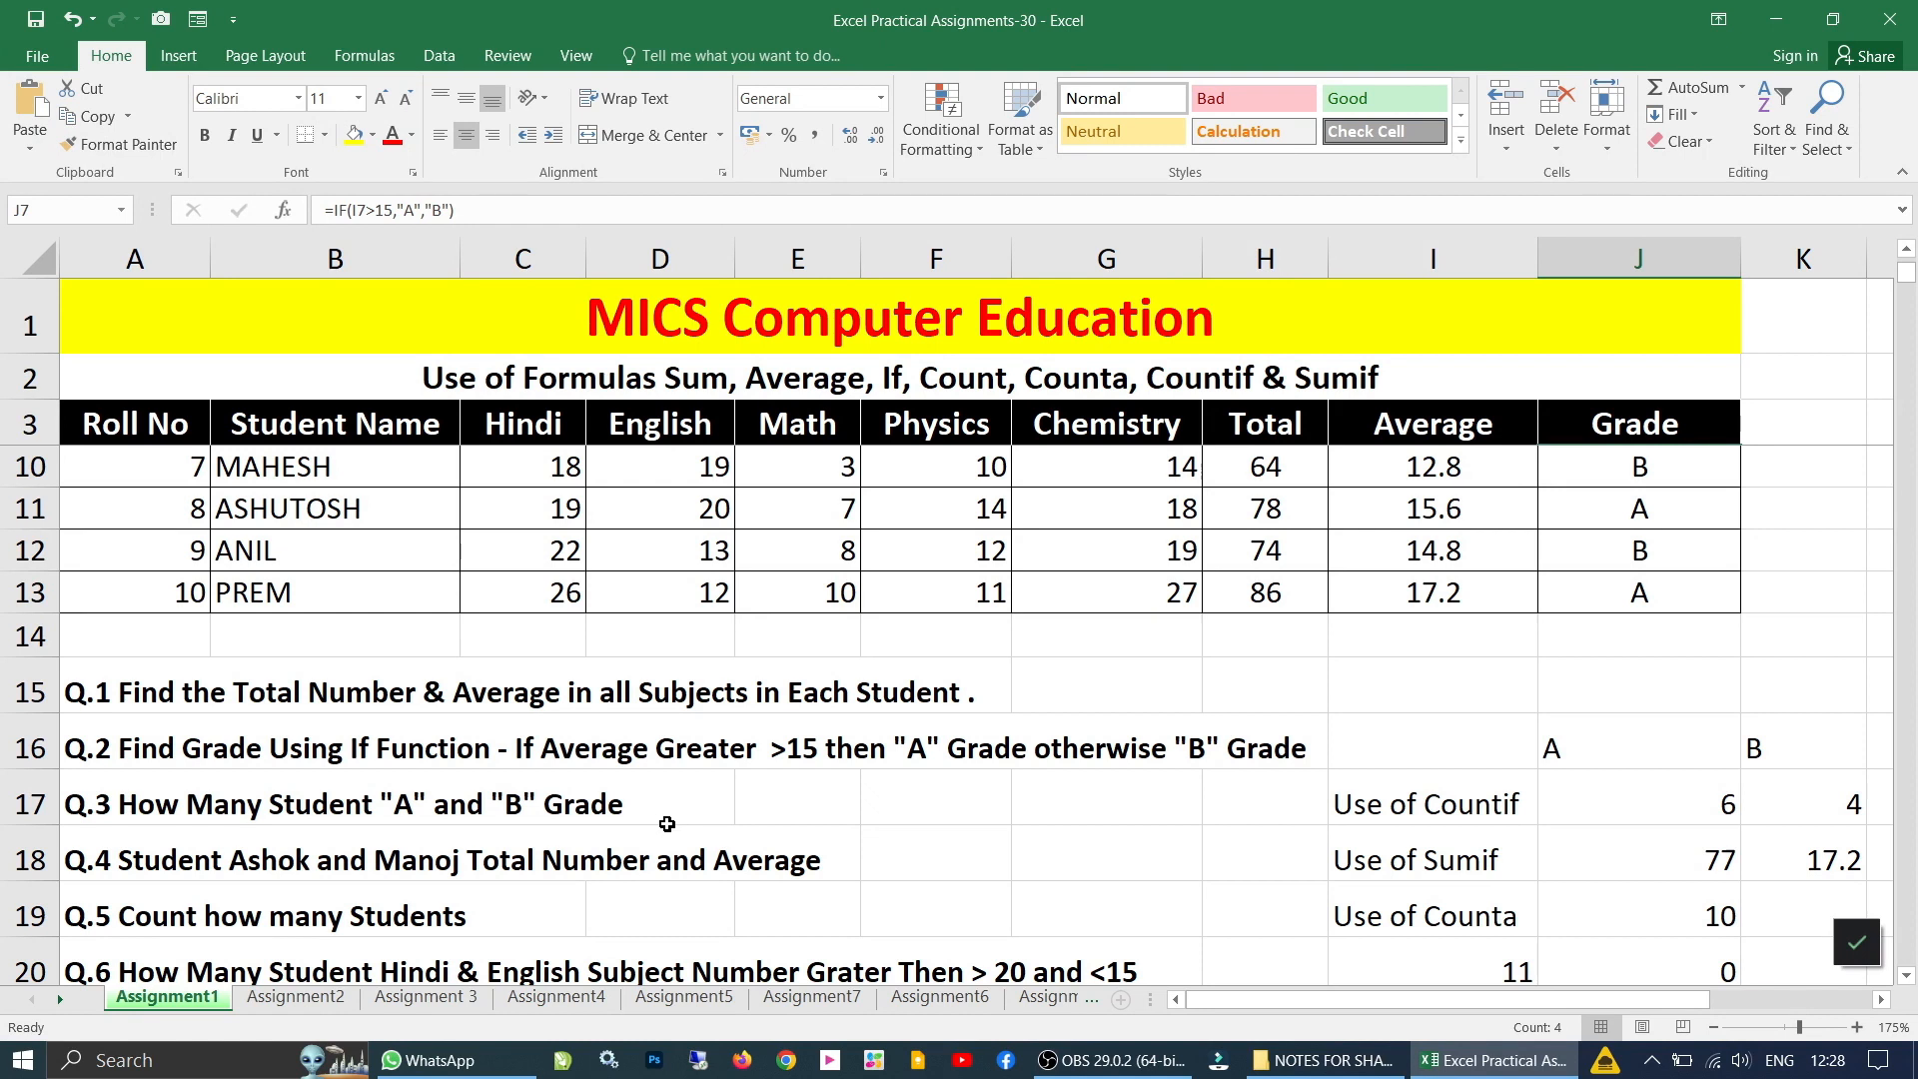
pyautogui.moveTo(1659, 808); pyautogui.dragTo(1872, 790)
pyautogui.press('Delete')
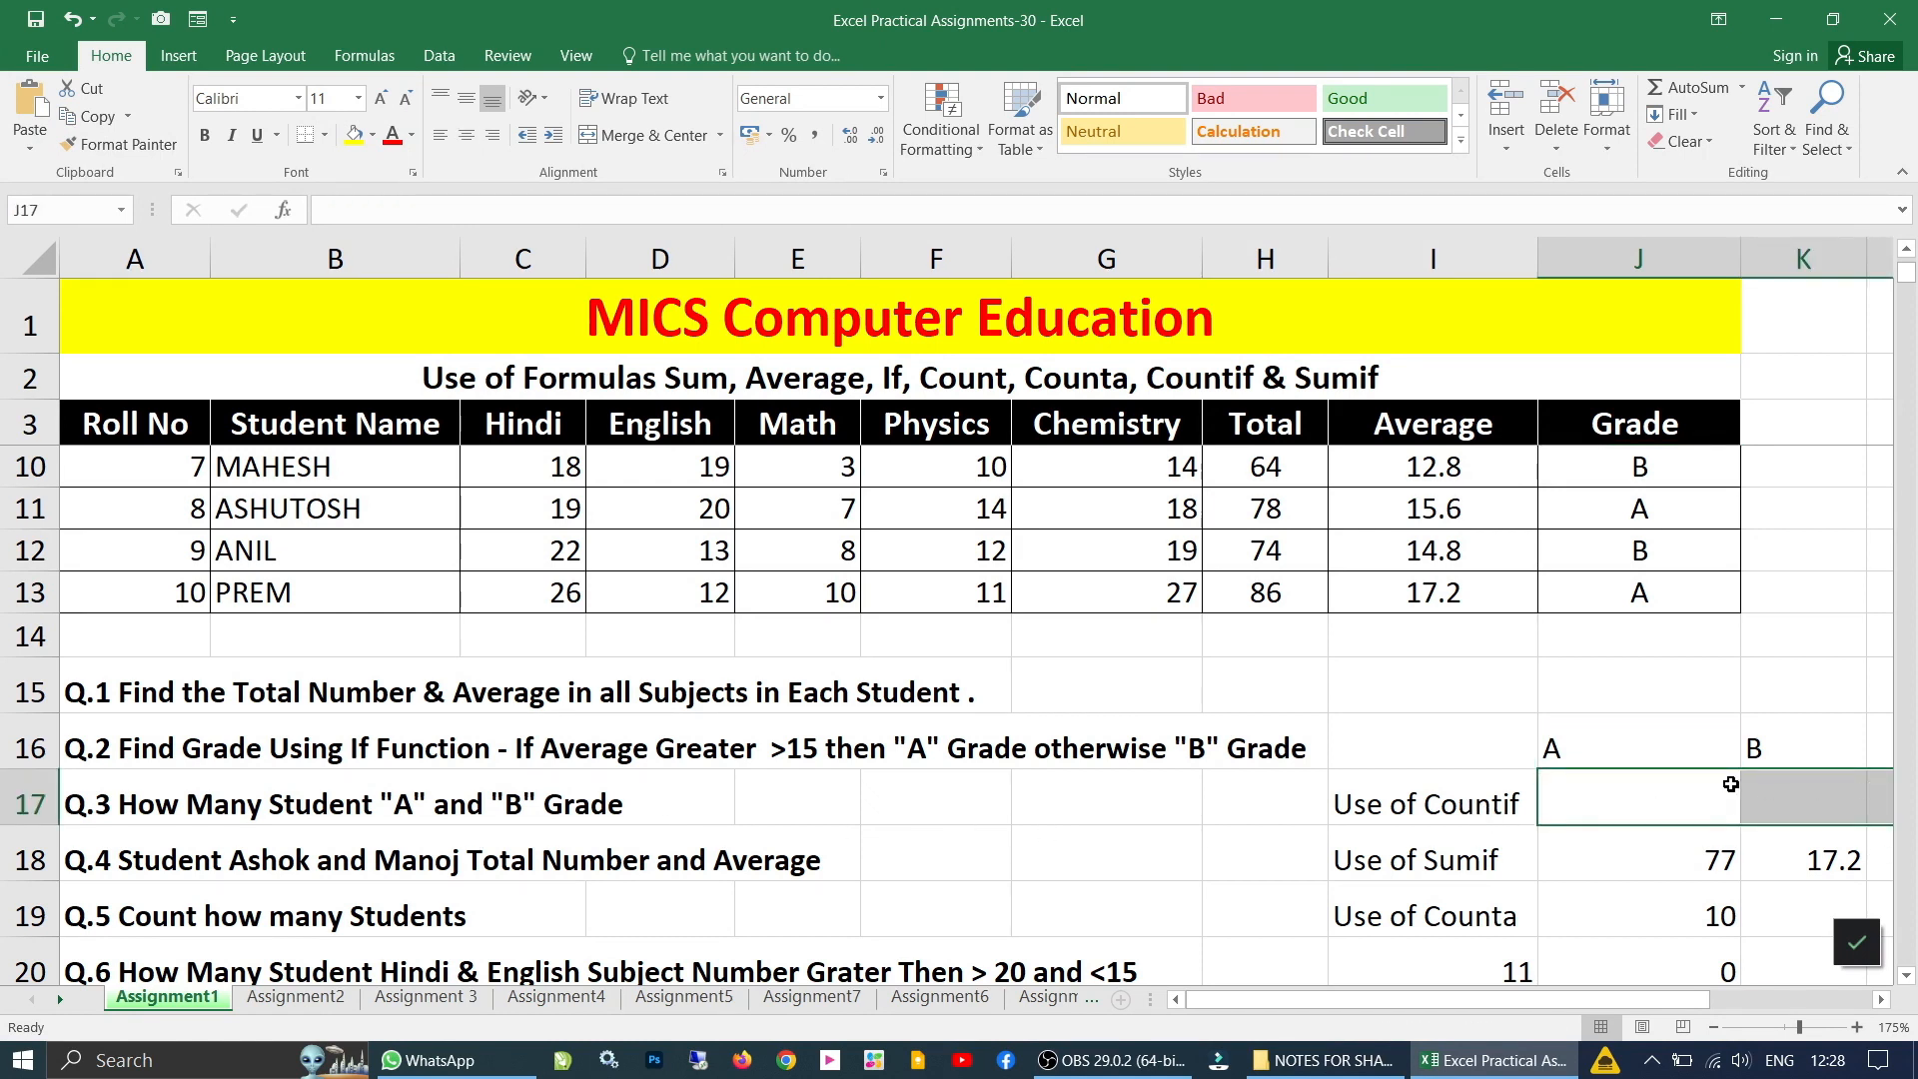
# - Count the students with grade A in J17 using =COUNTIF(J4:J13,"A")
pyautogui.click(1678, 805)
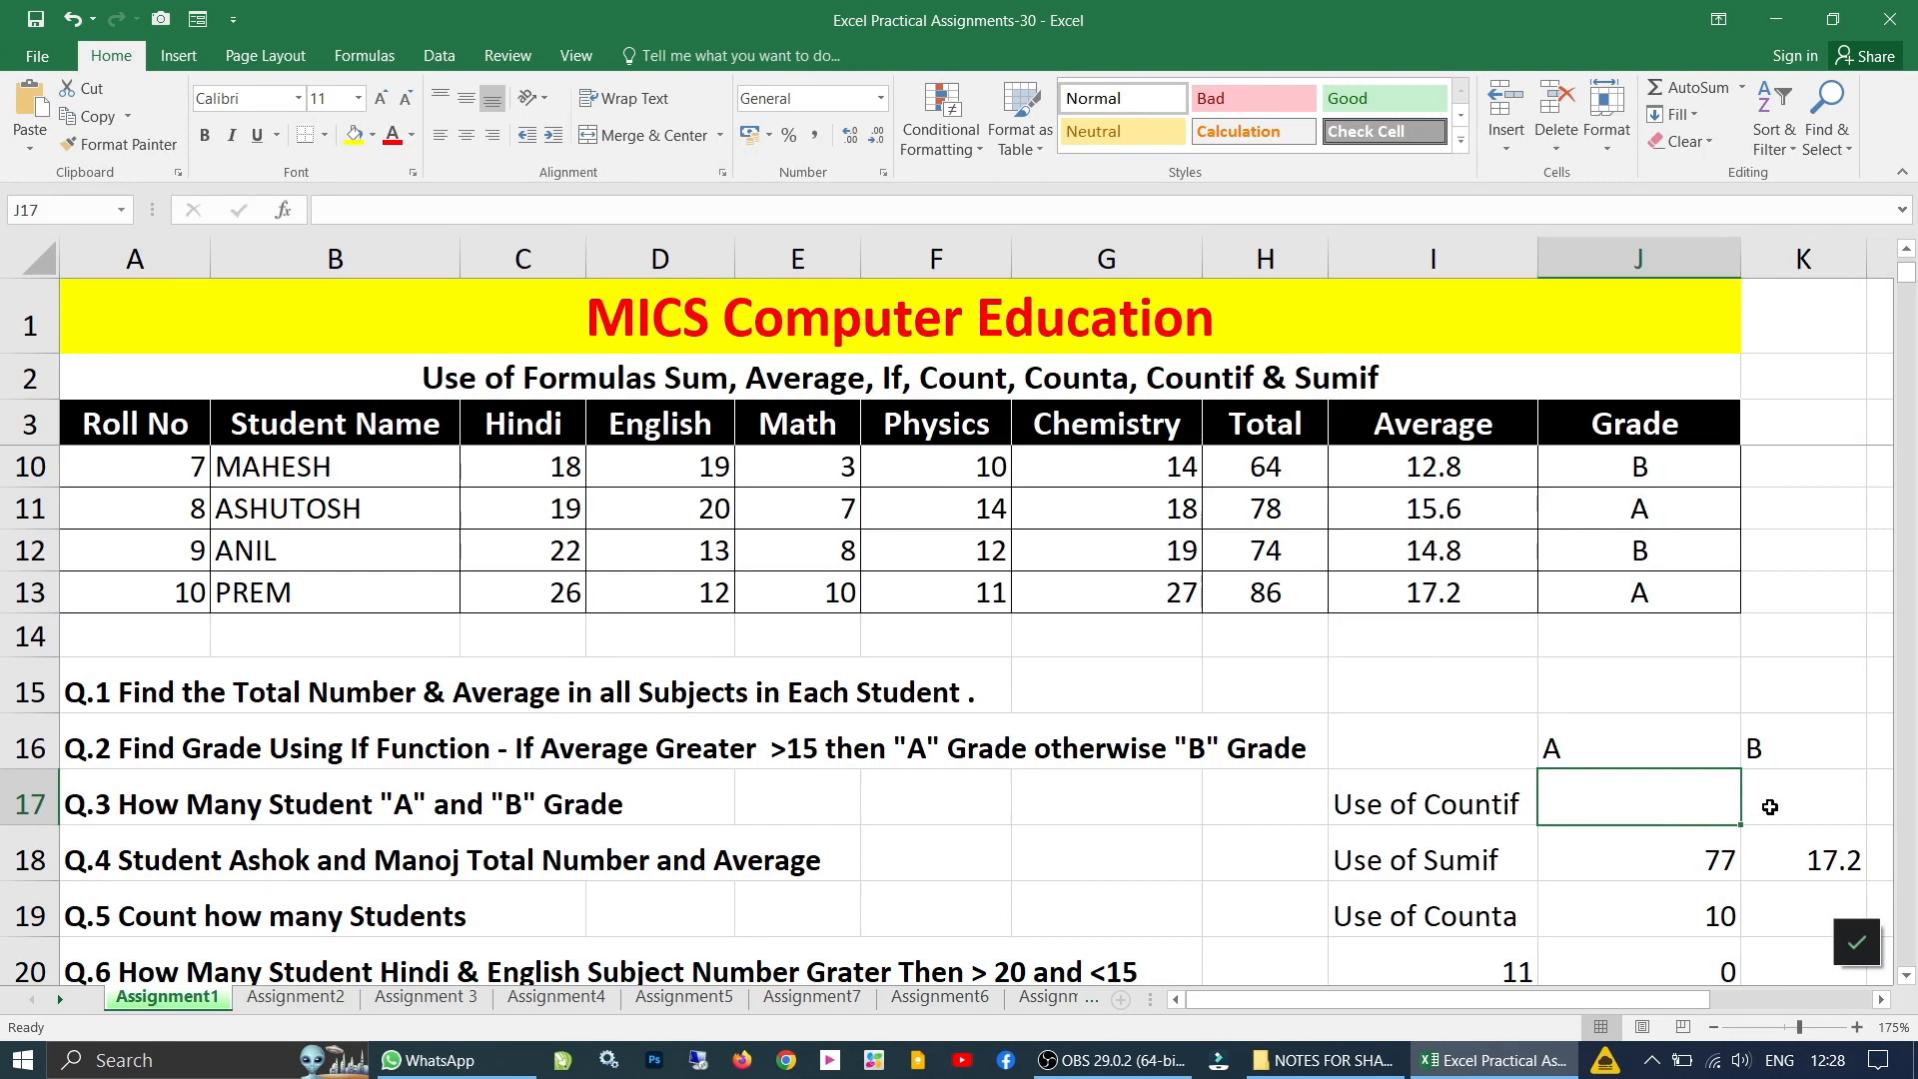
pyautogui.scroll(2, 1763, 805)
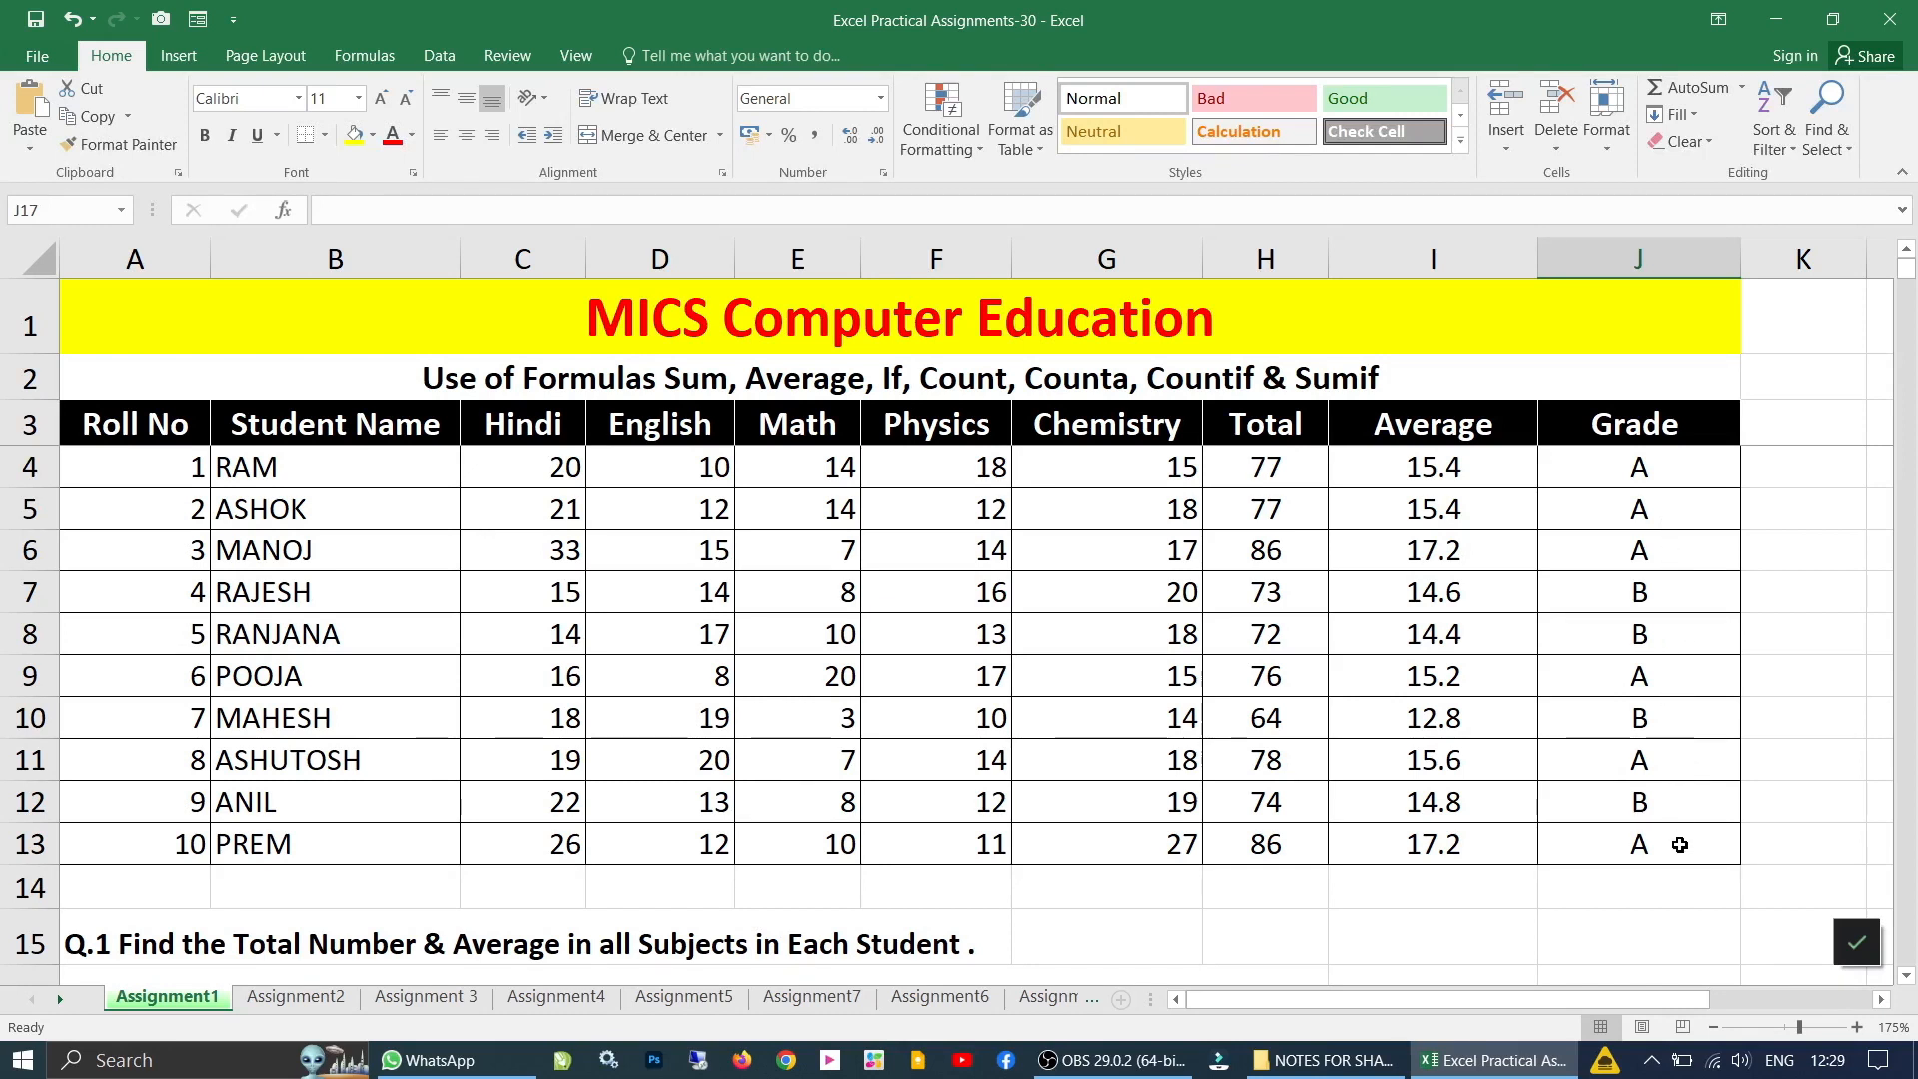
pyautogui.scroll(-1, 1694, 907)
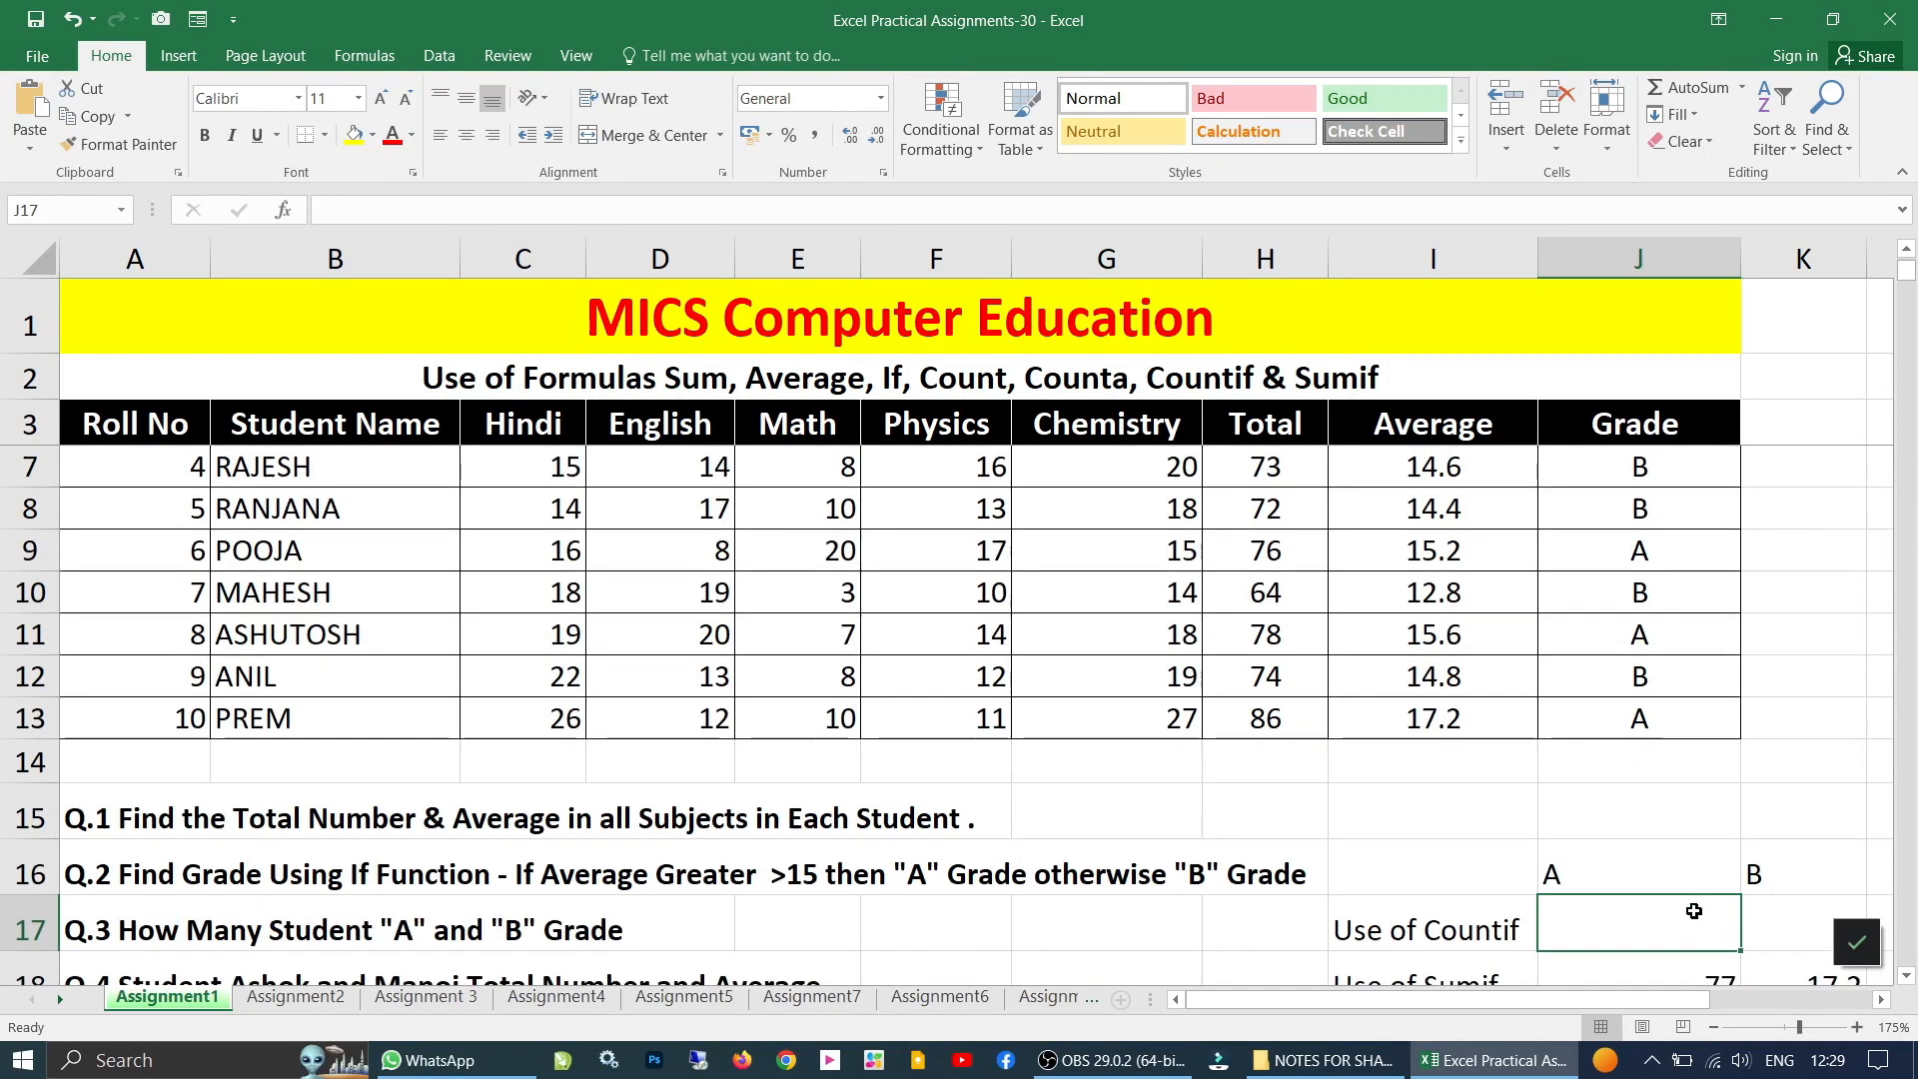
pyautogui.click(1796, 932)
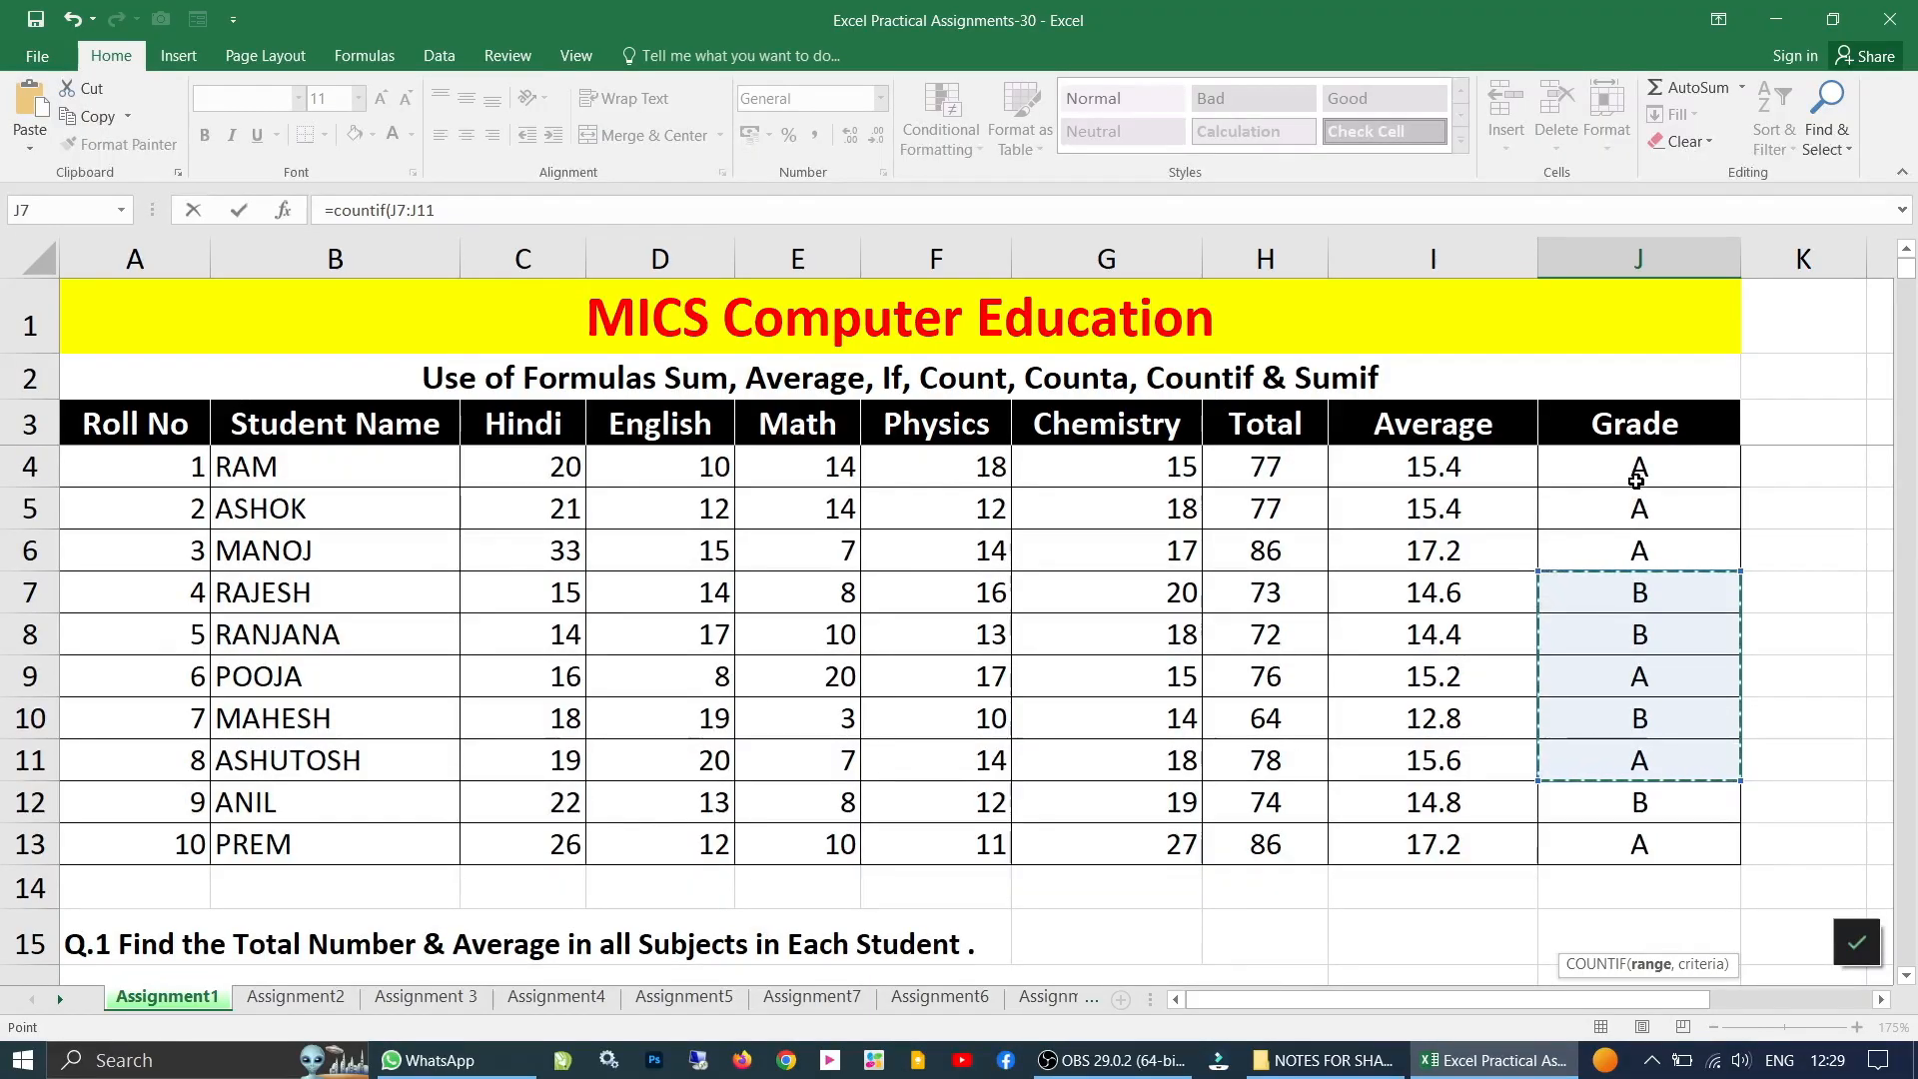
pyautogui.moveTo(1636, 481); pyautogui.dragTo(1614, 843)
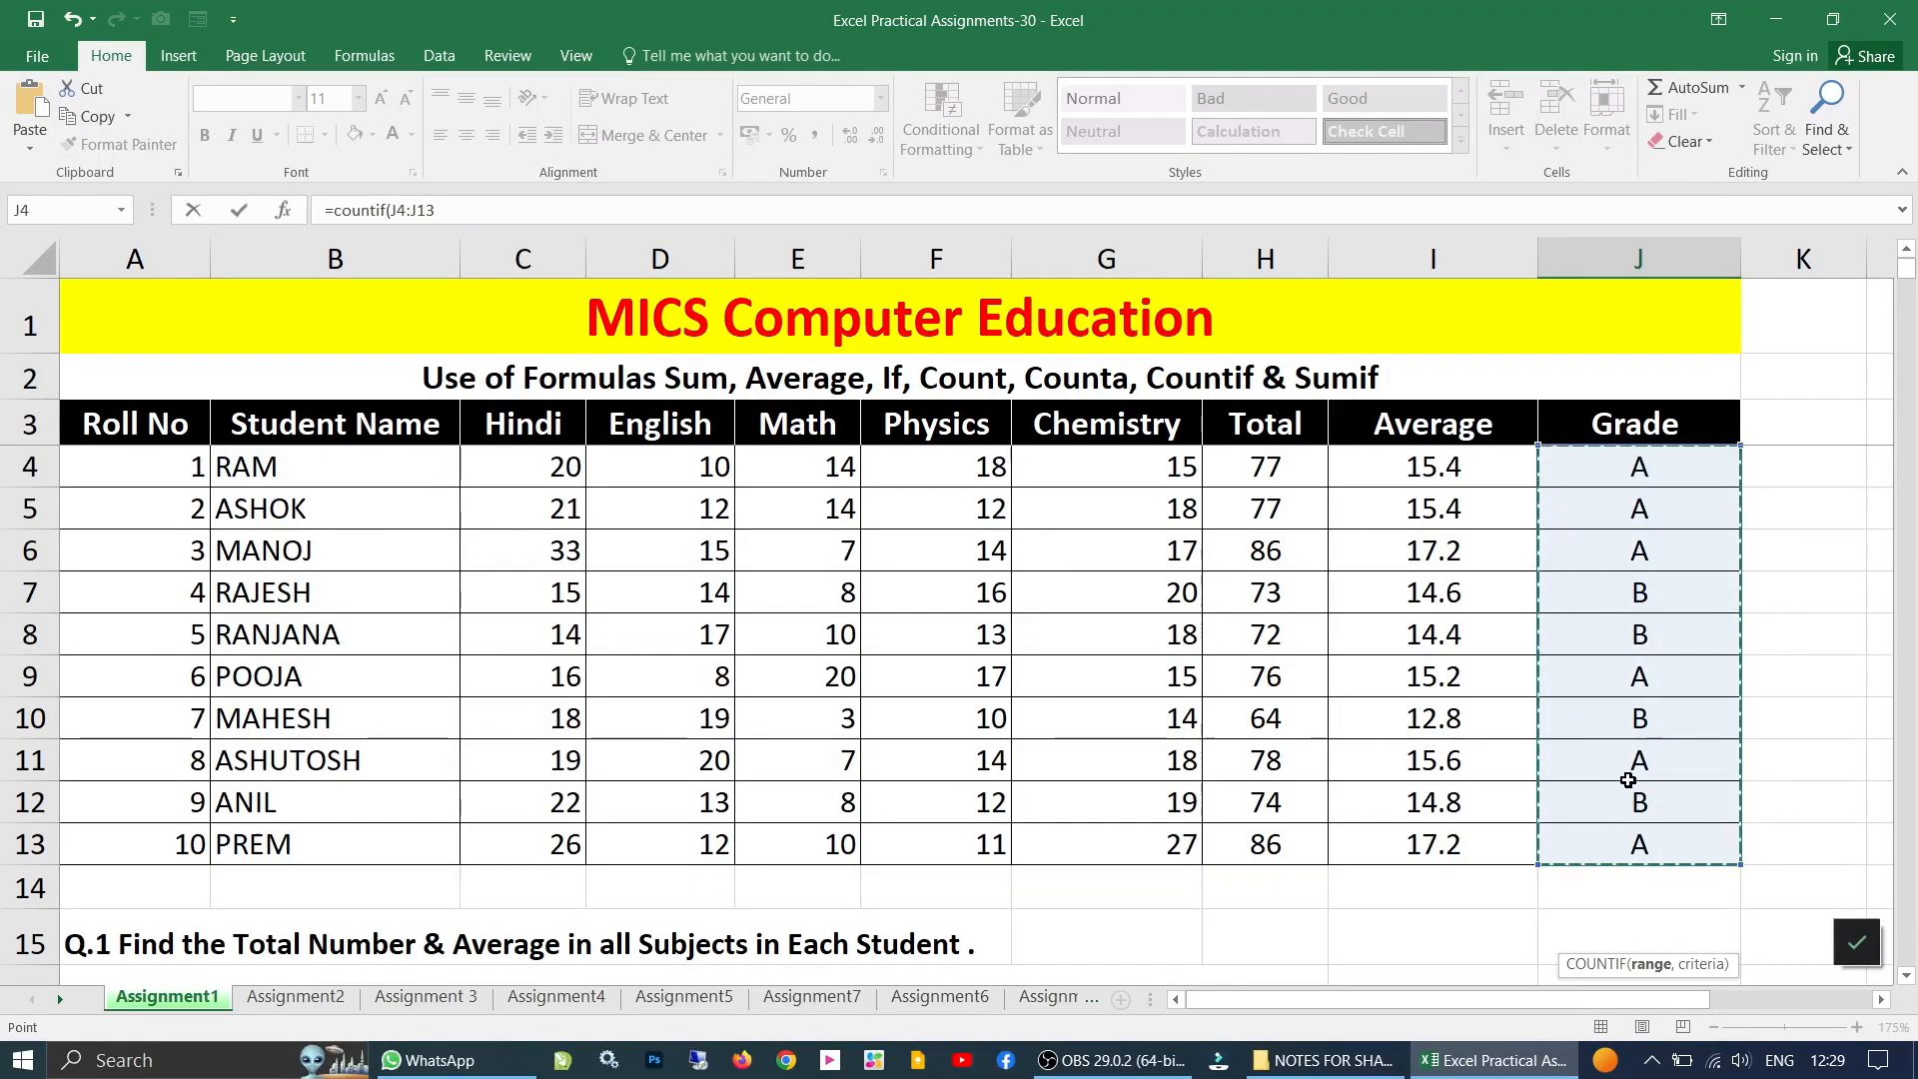
pyautogui.scroll(-3, 1628, 780)
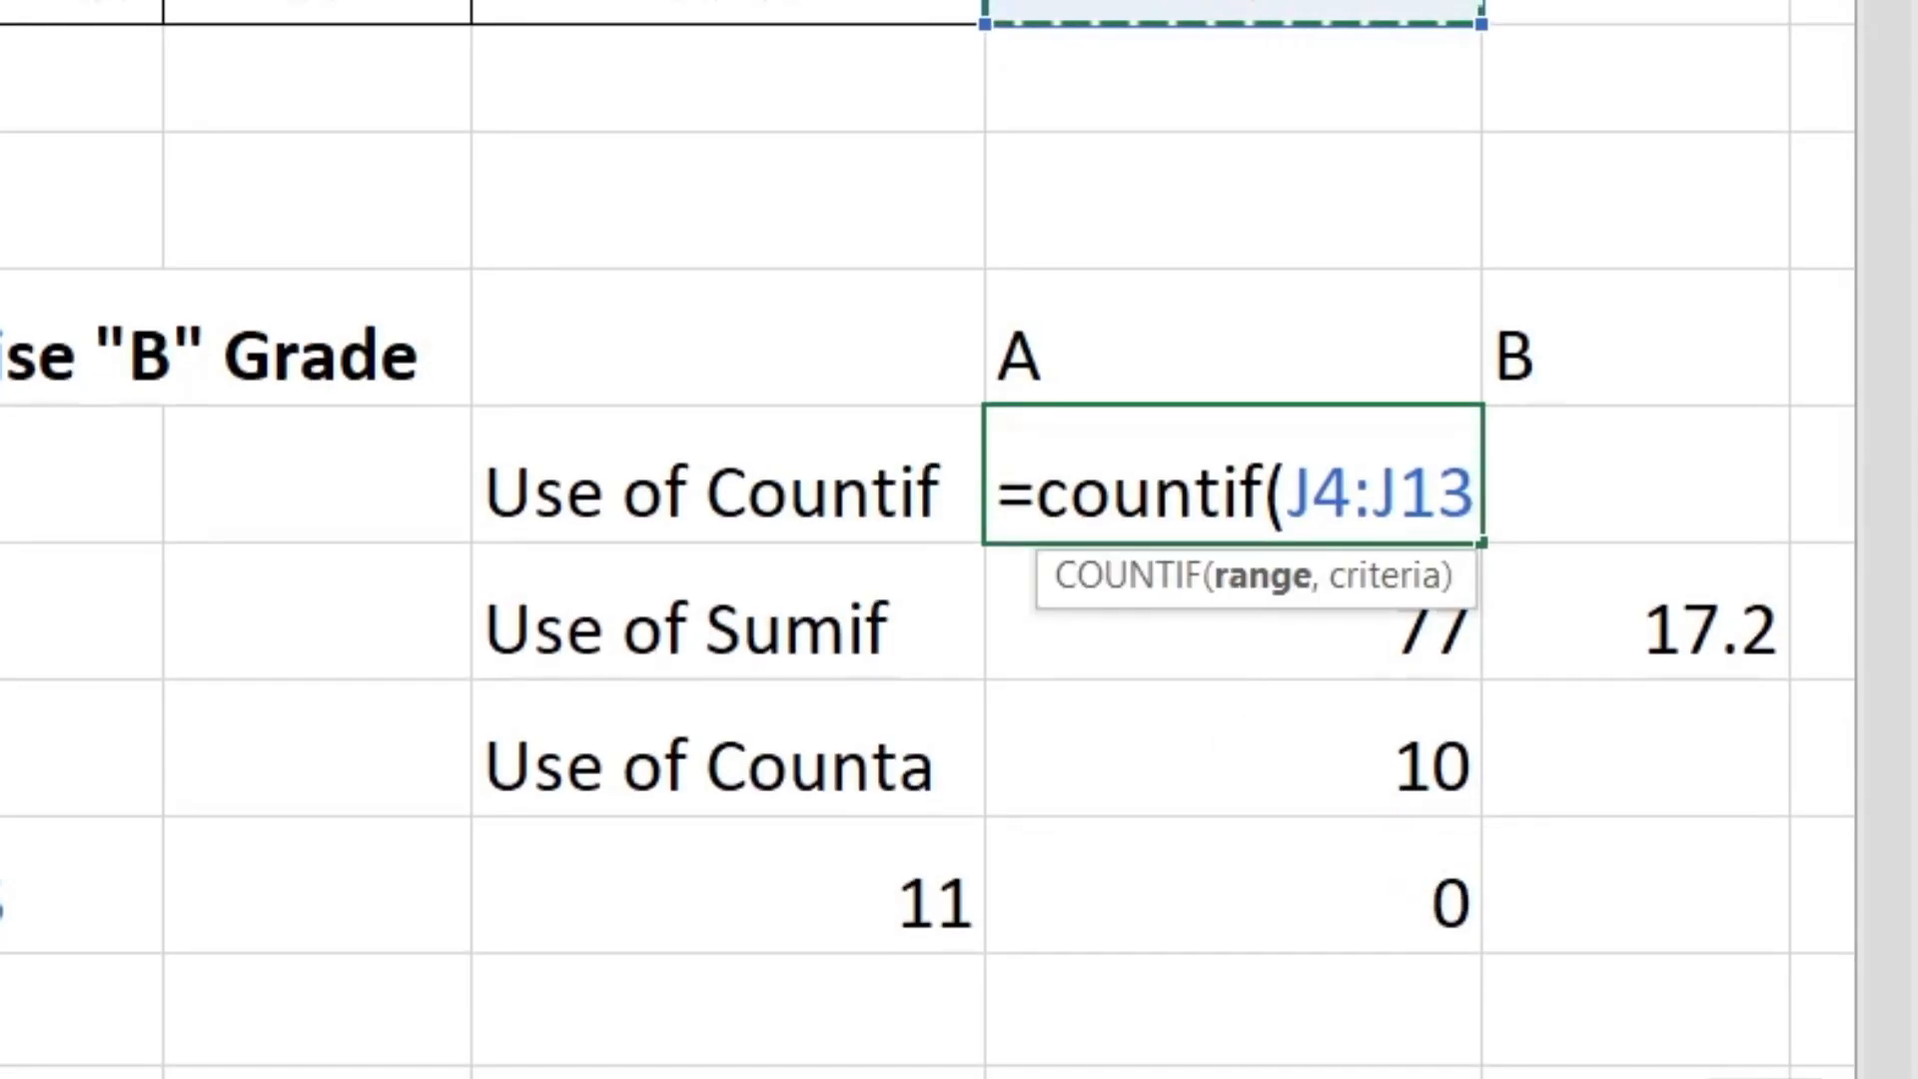
pyautogui.write(',')
pyautogui.write('"')
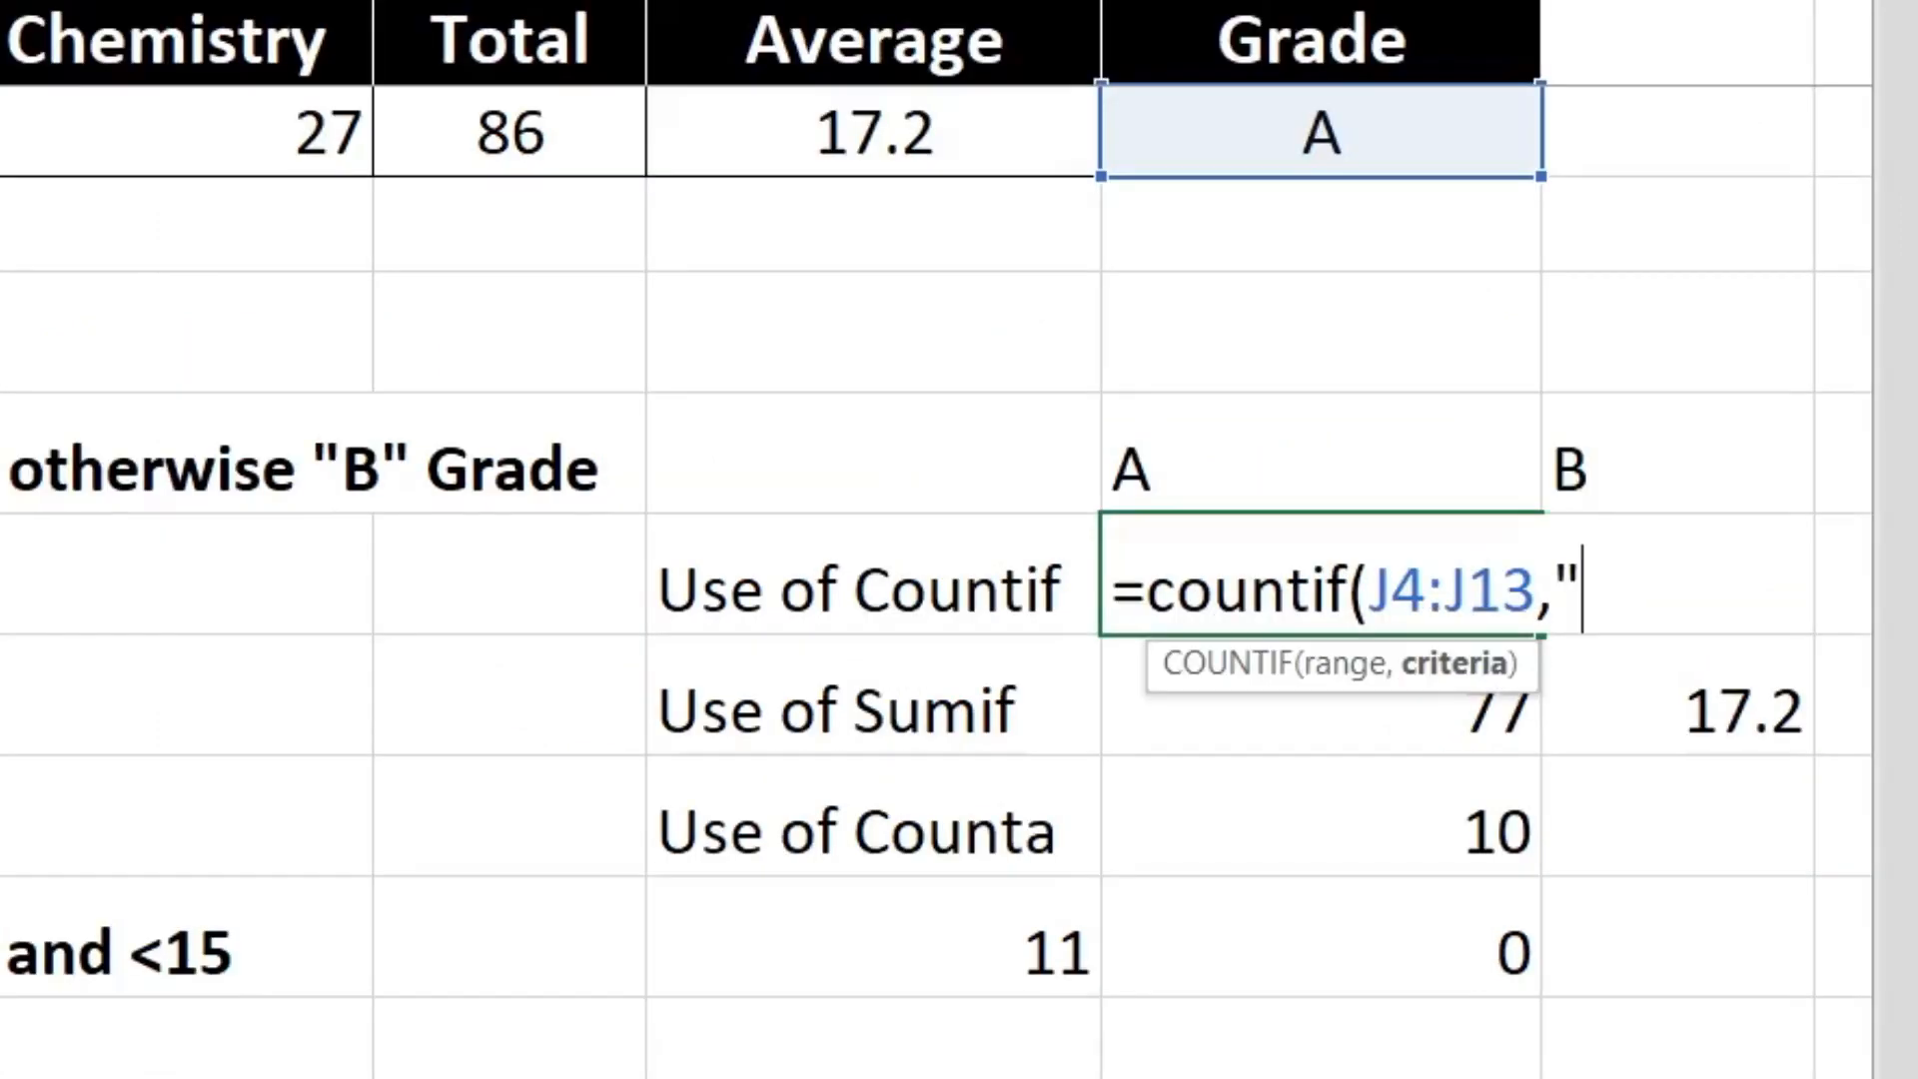
pyautogui.write('A")')
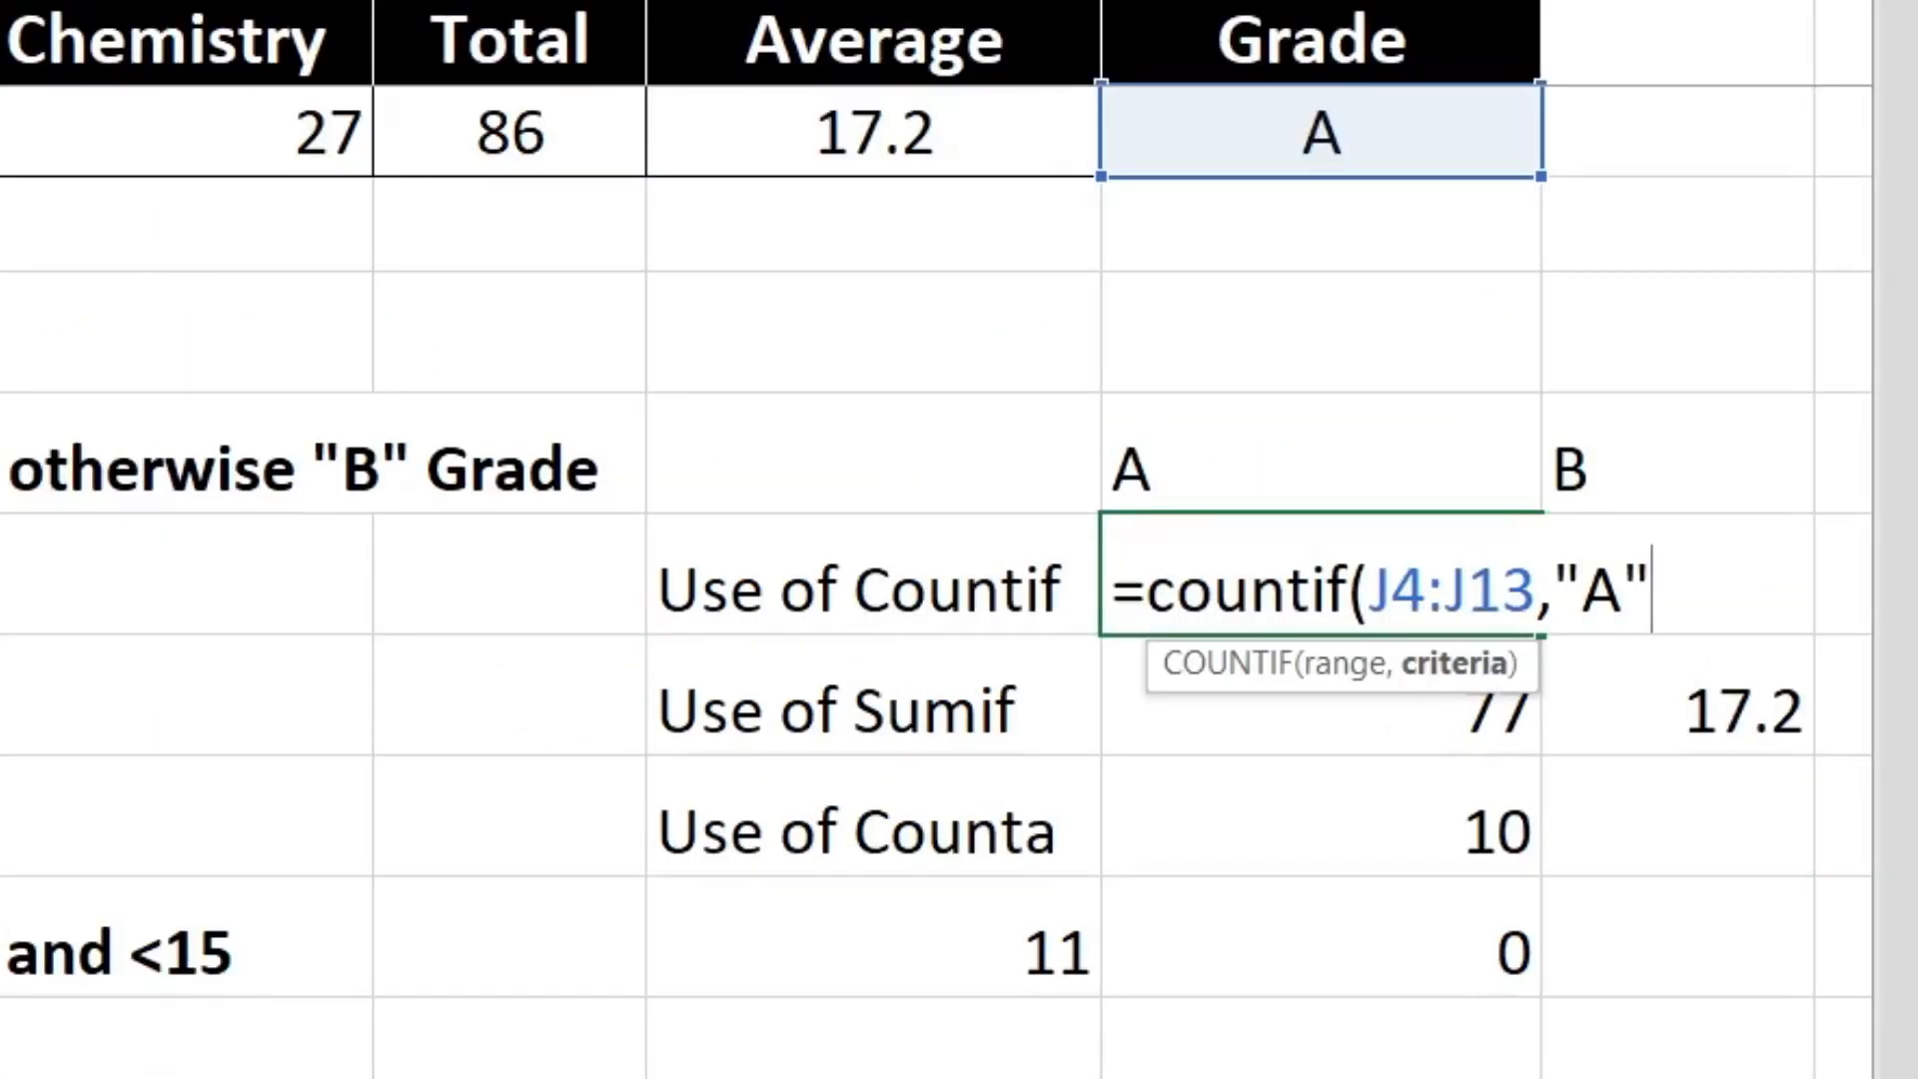
pyautogui.press('Return')
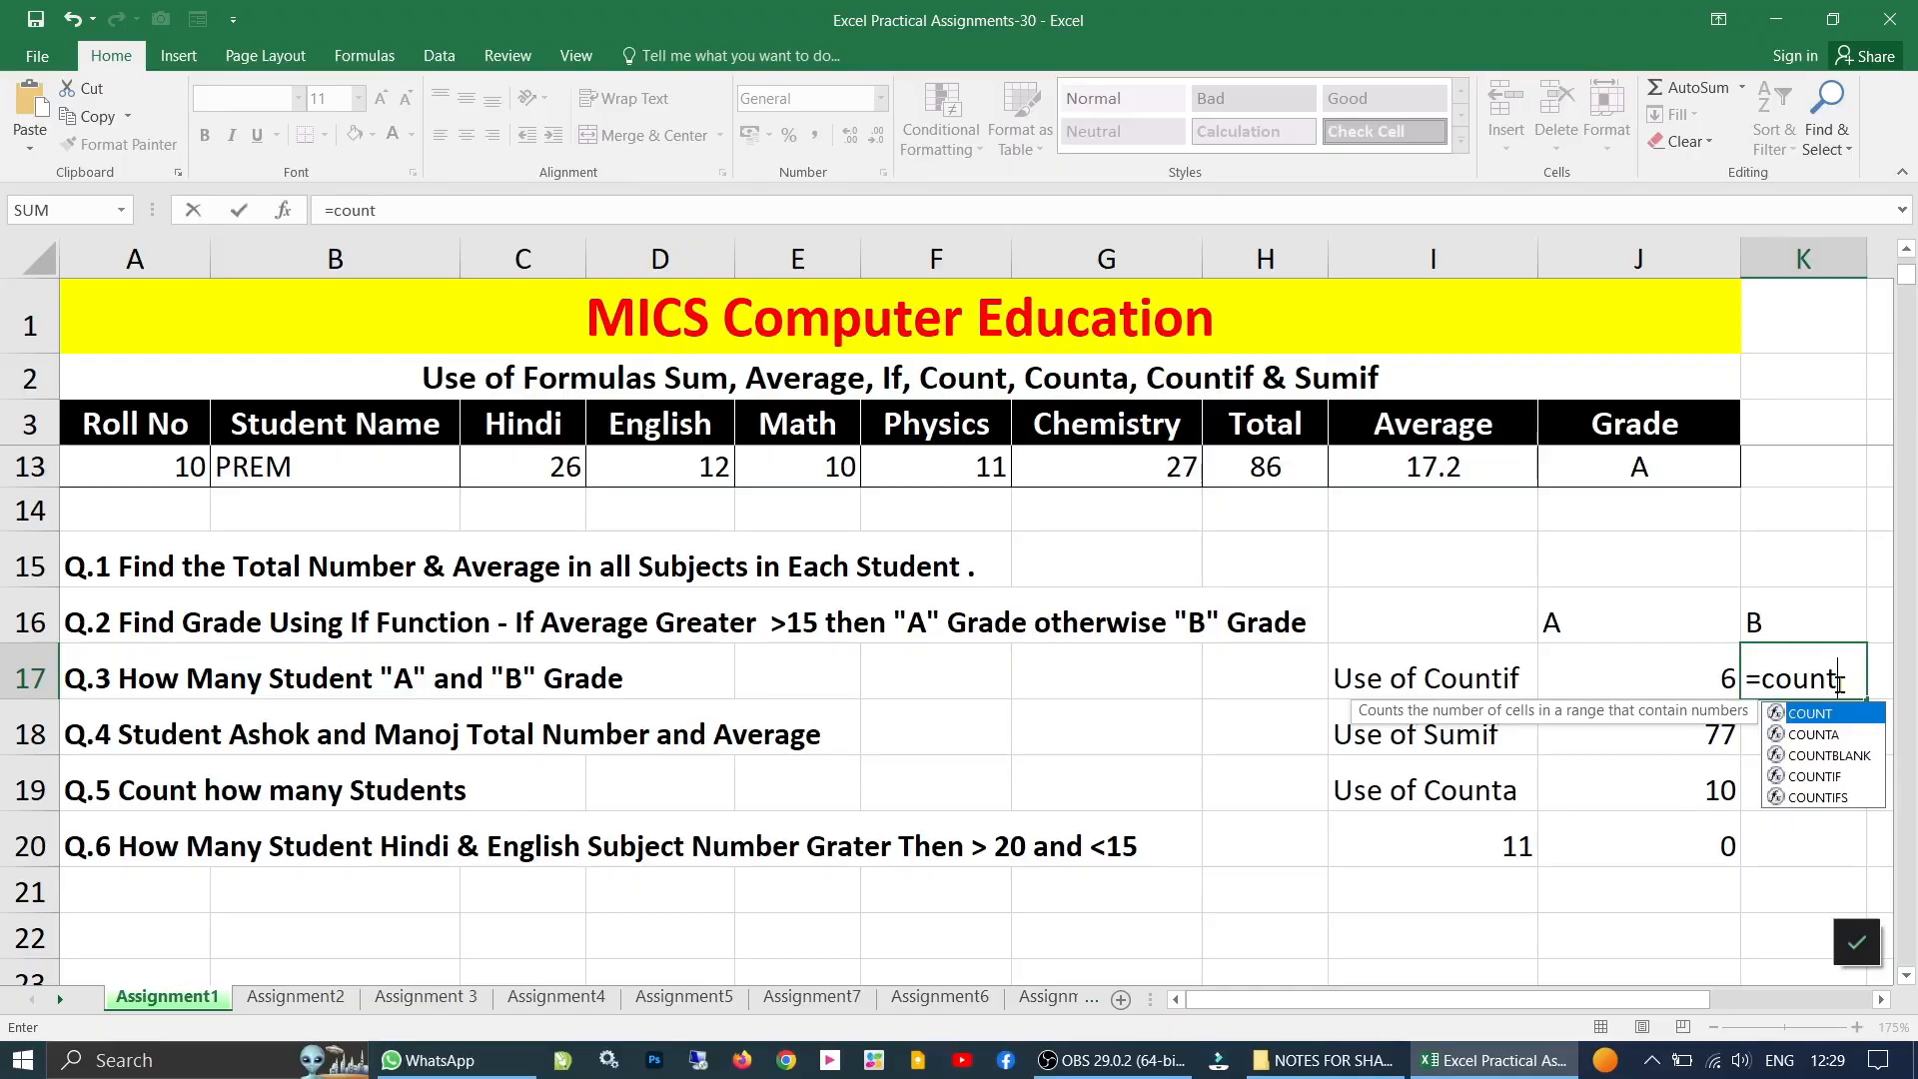
# - Count the students with grade B in K17 using =COUNTIF(J4:J13,"B"), and check both count cells
pyautogui.write('if')
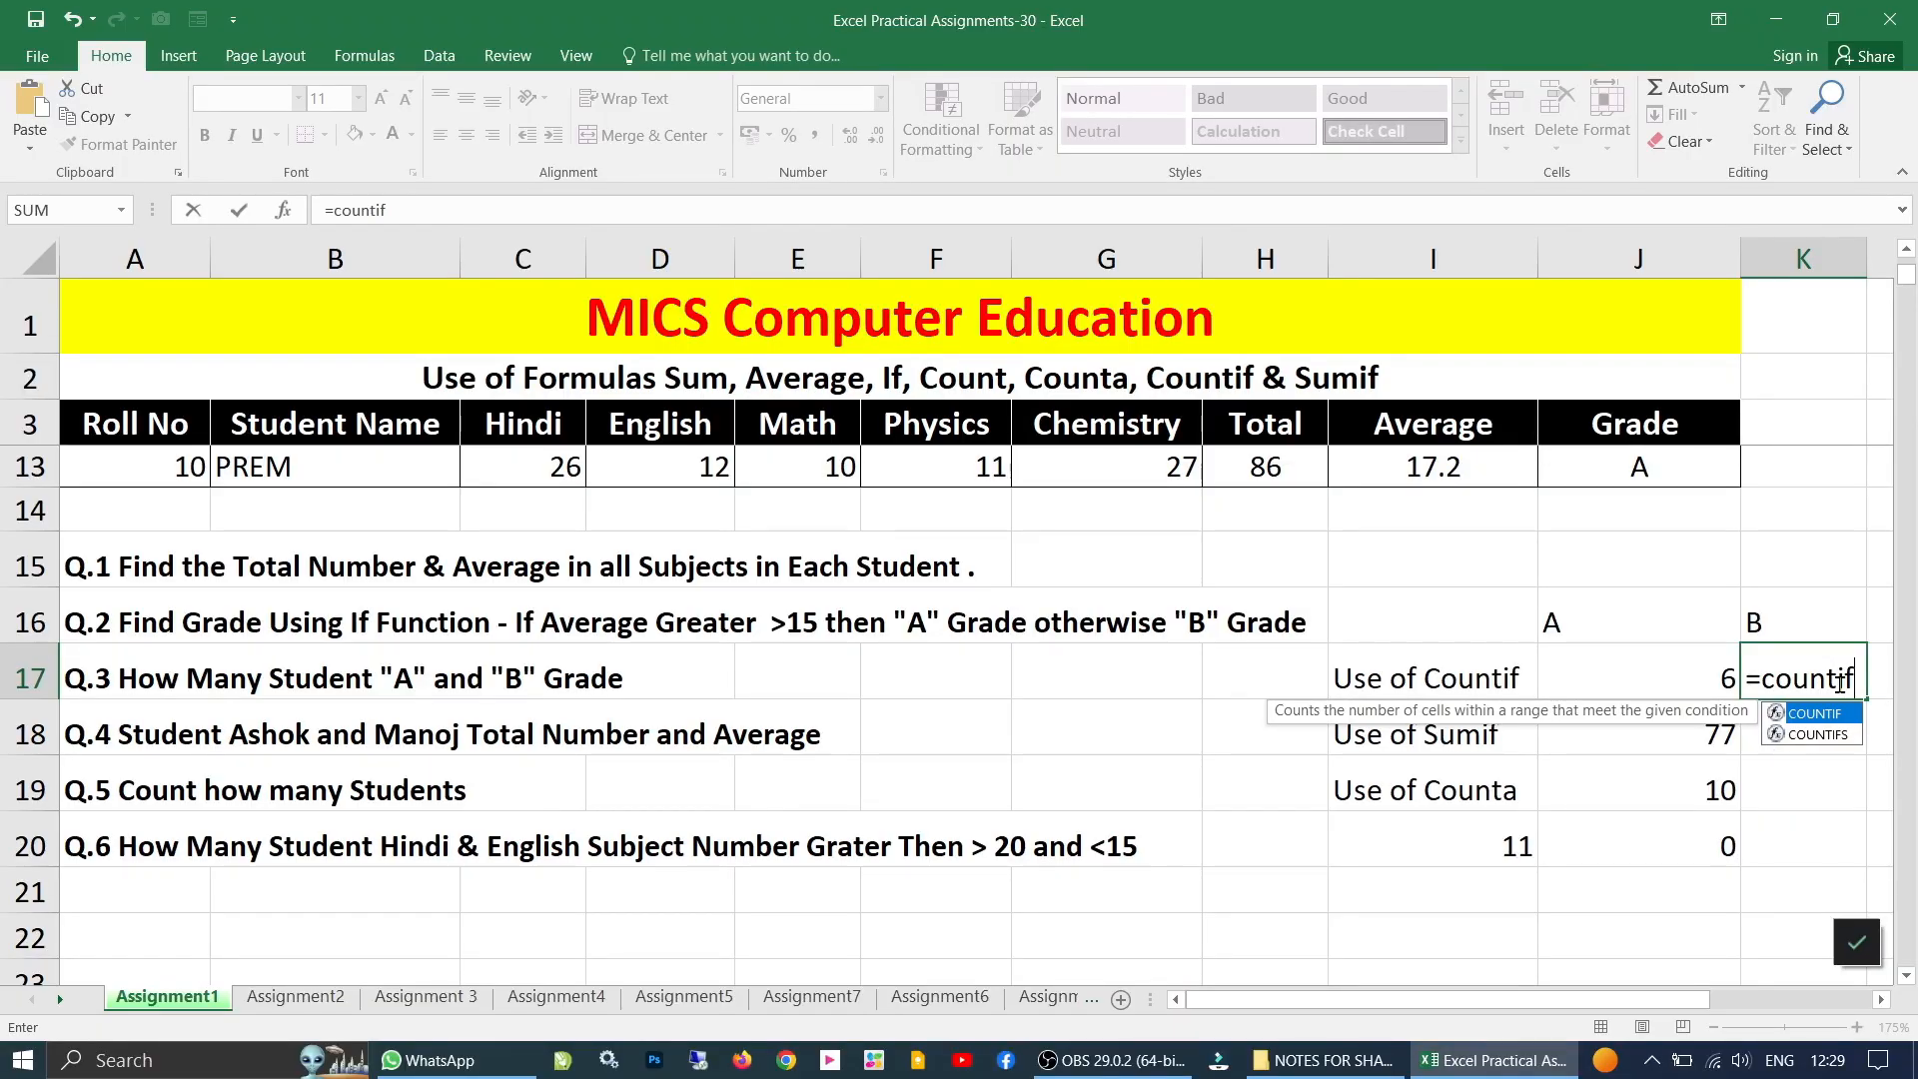
pyautogui.write('(')
pyautogui.scroll(3, 1800, 632)
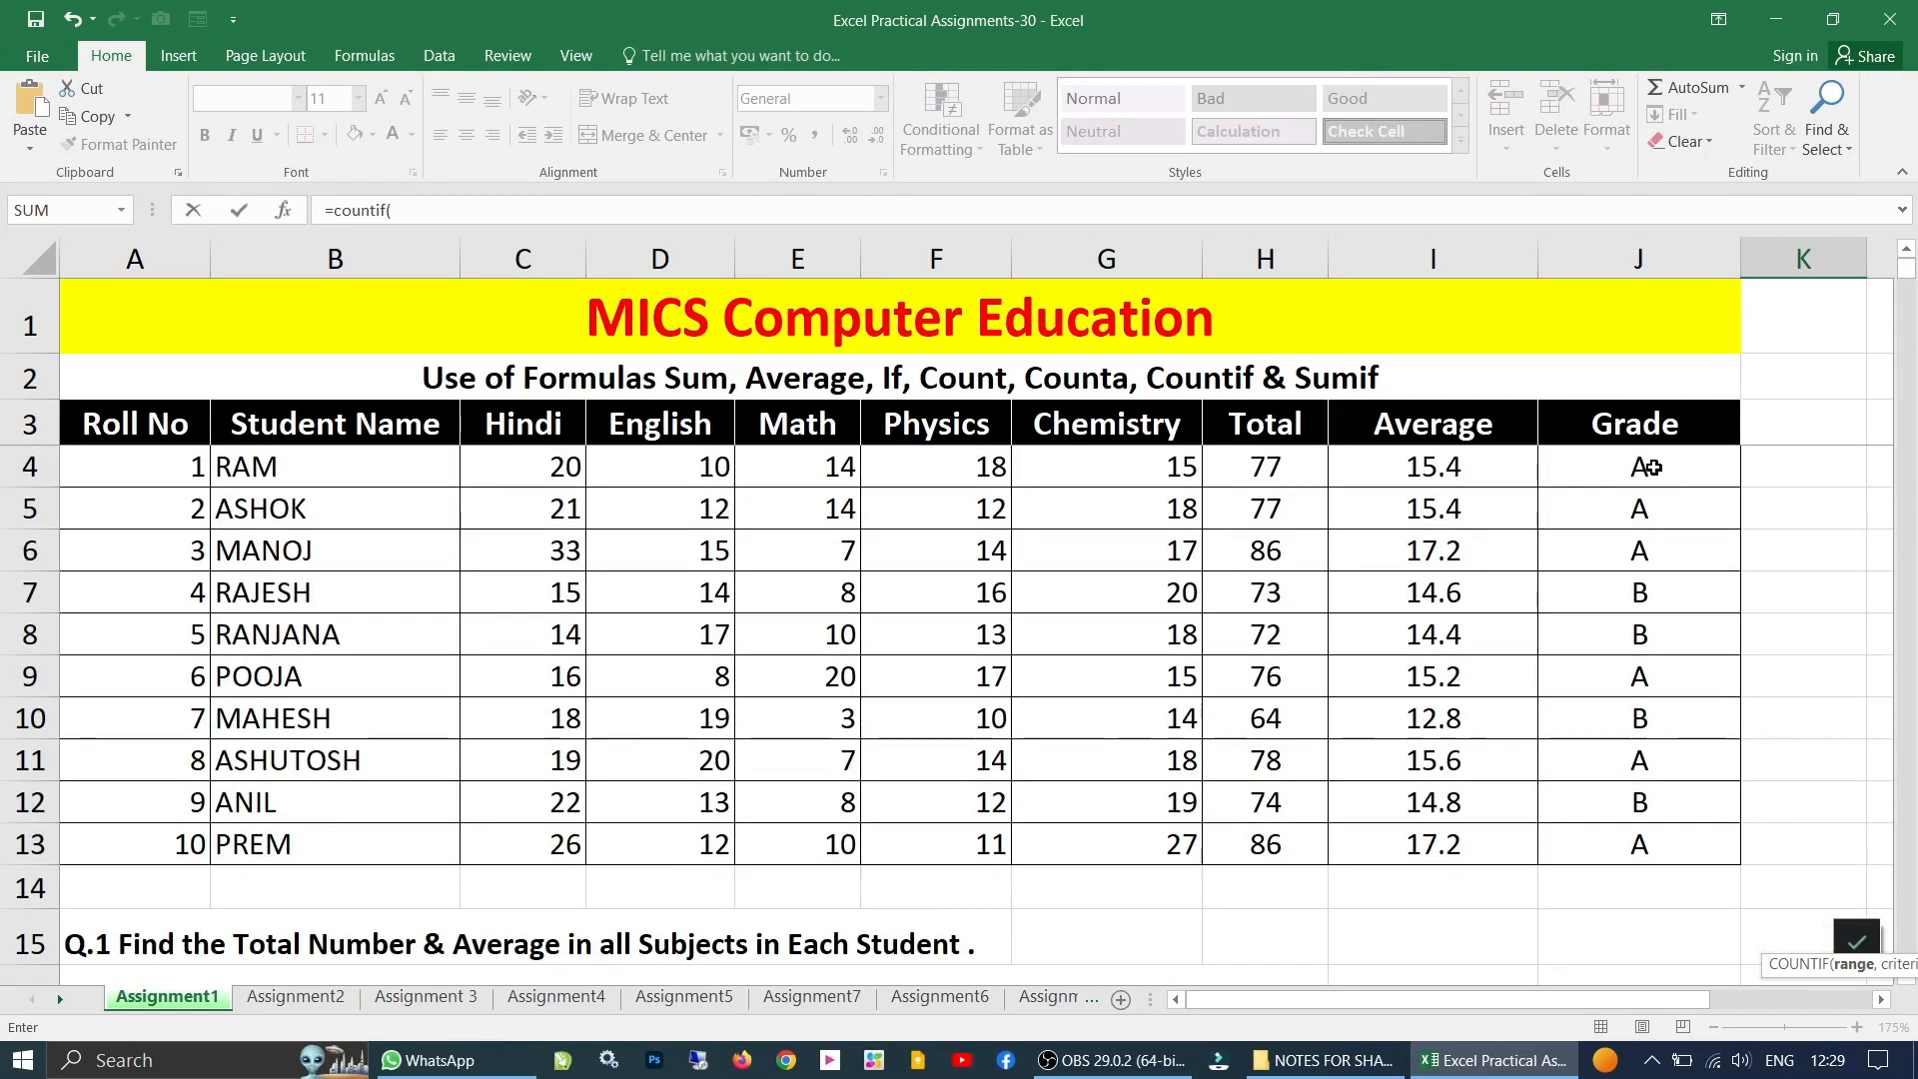
pyautogui.moveTo(1655, 471); pyautogui.dragTo(1673, 852)
pyautogui.write(',')
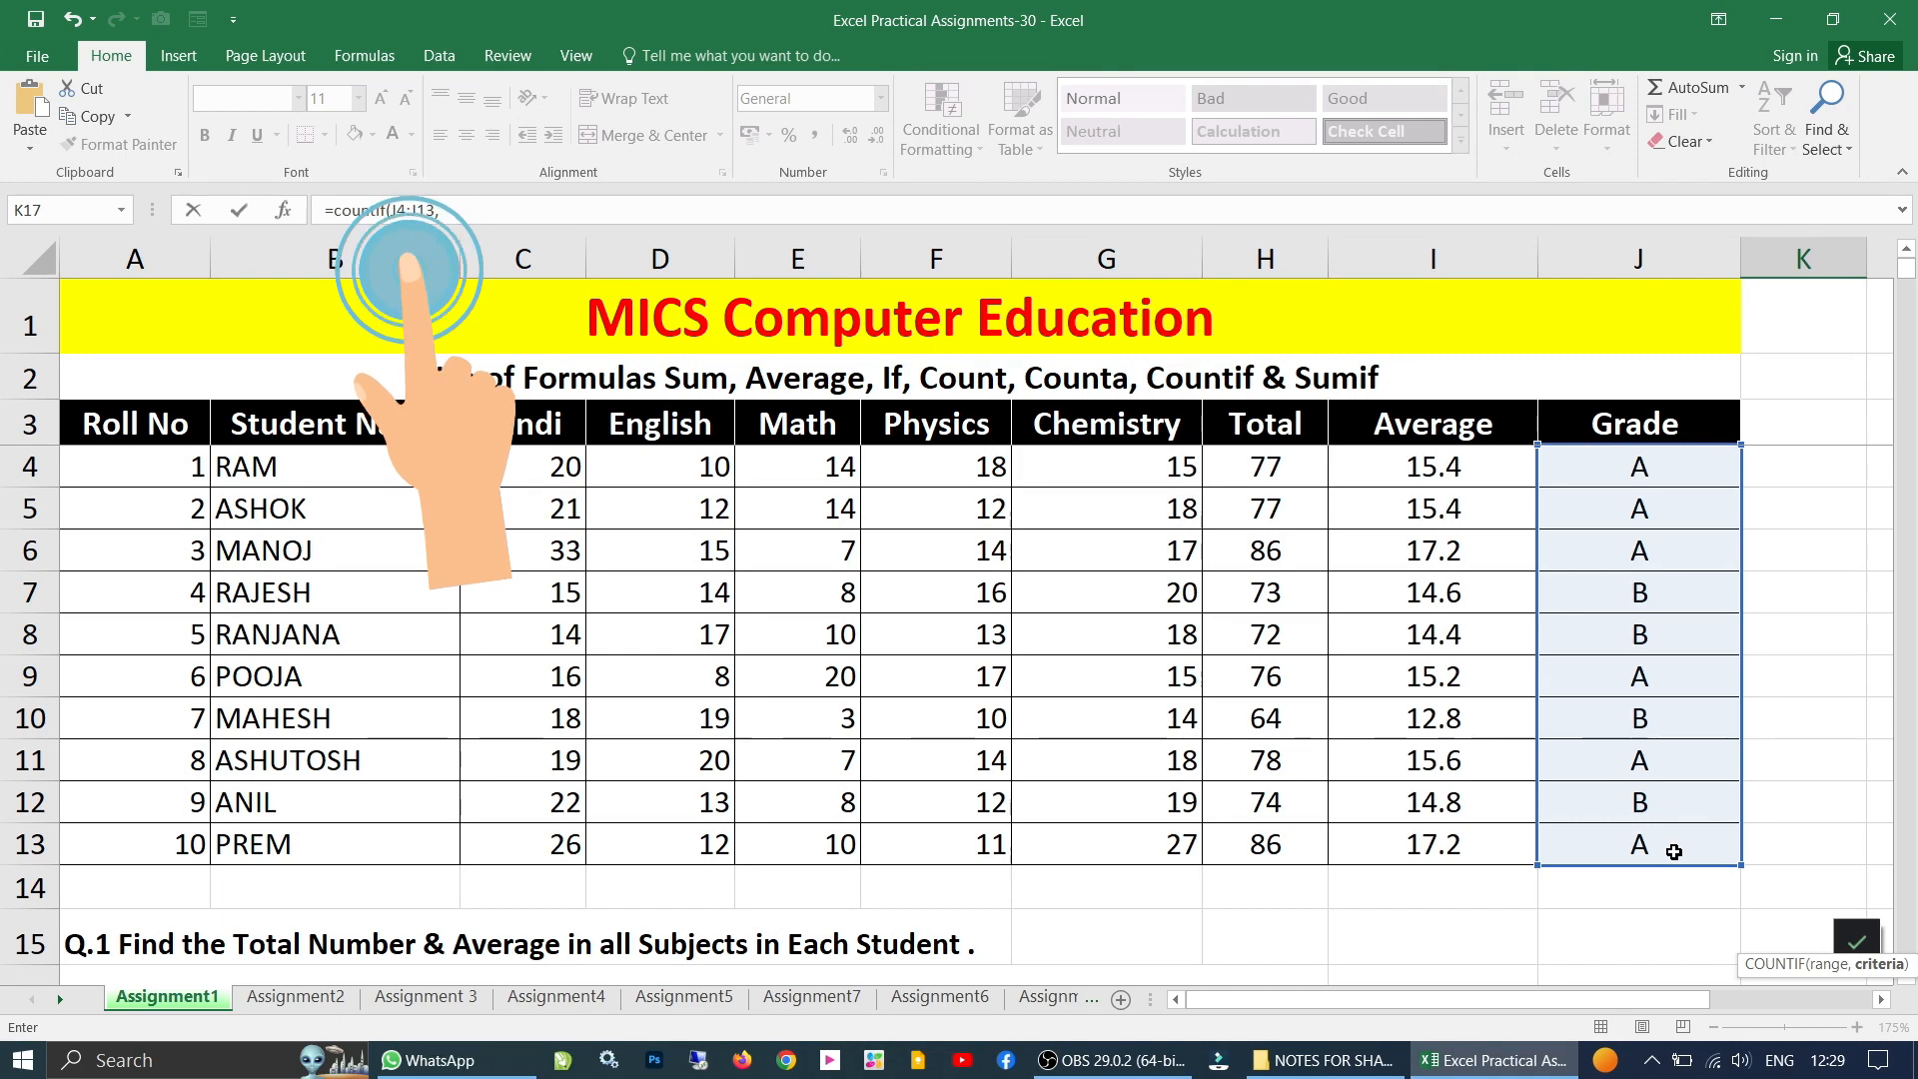
pyautogui.scroll(-2, 1673, 852)
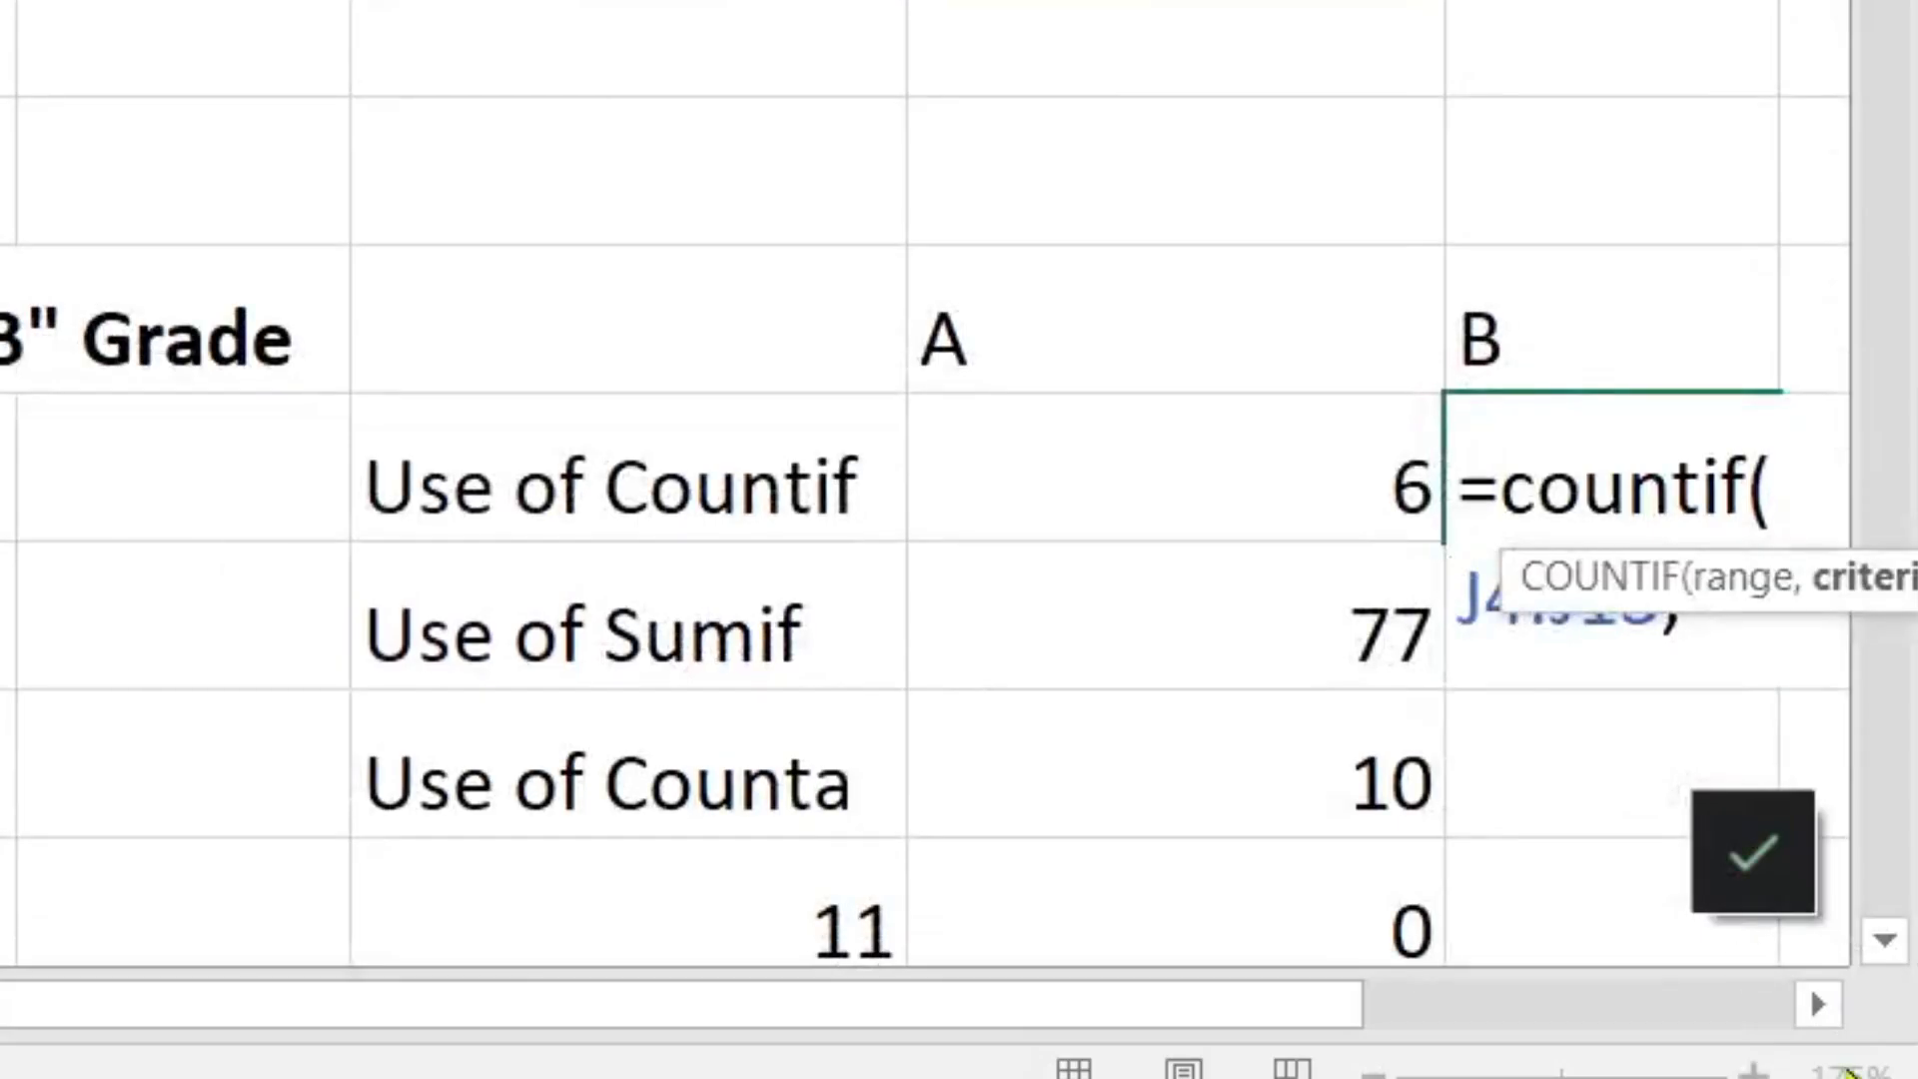
pyautogui.click(1828, 1016)
pyautogui.click(1827, 1016)
pyautogui.click(1828, 1017)
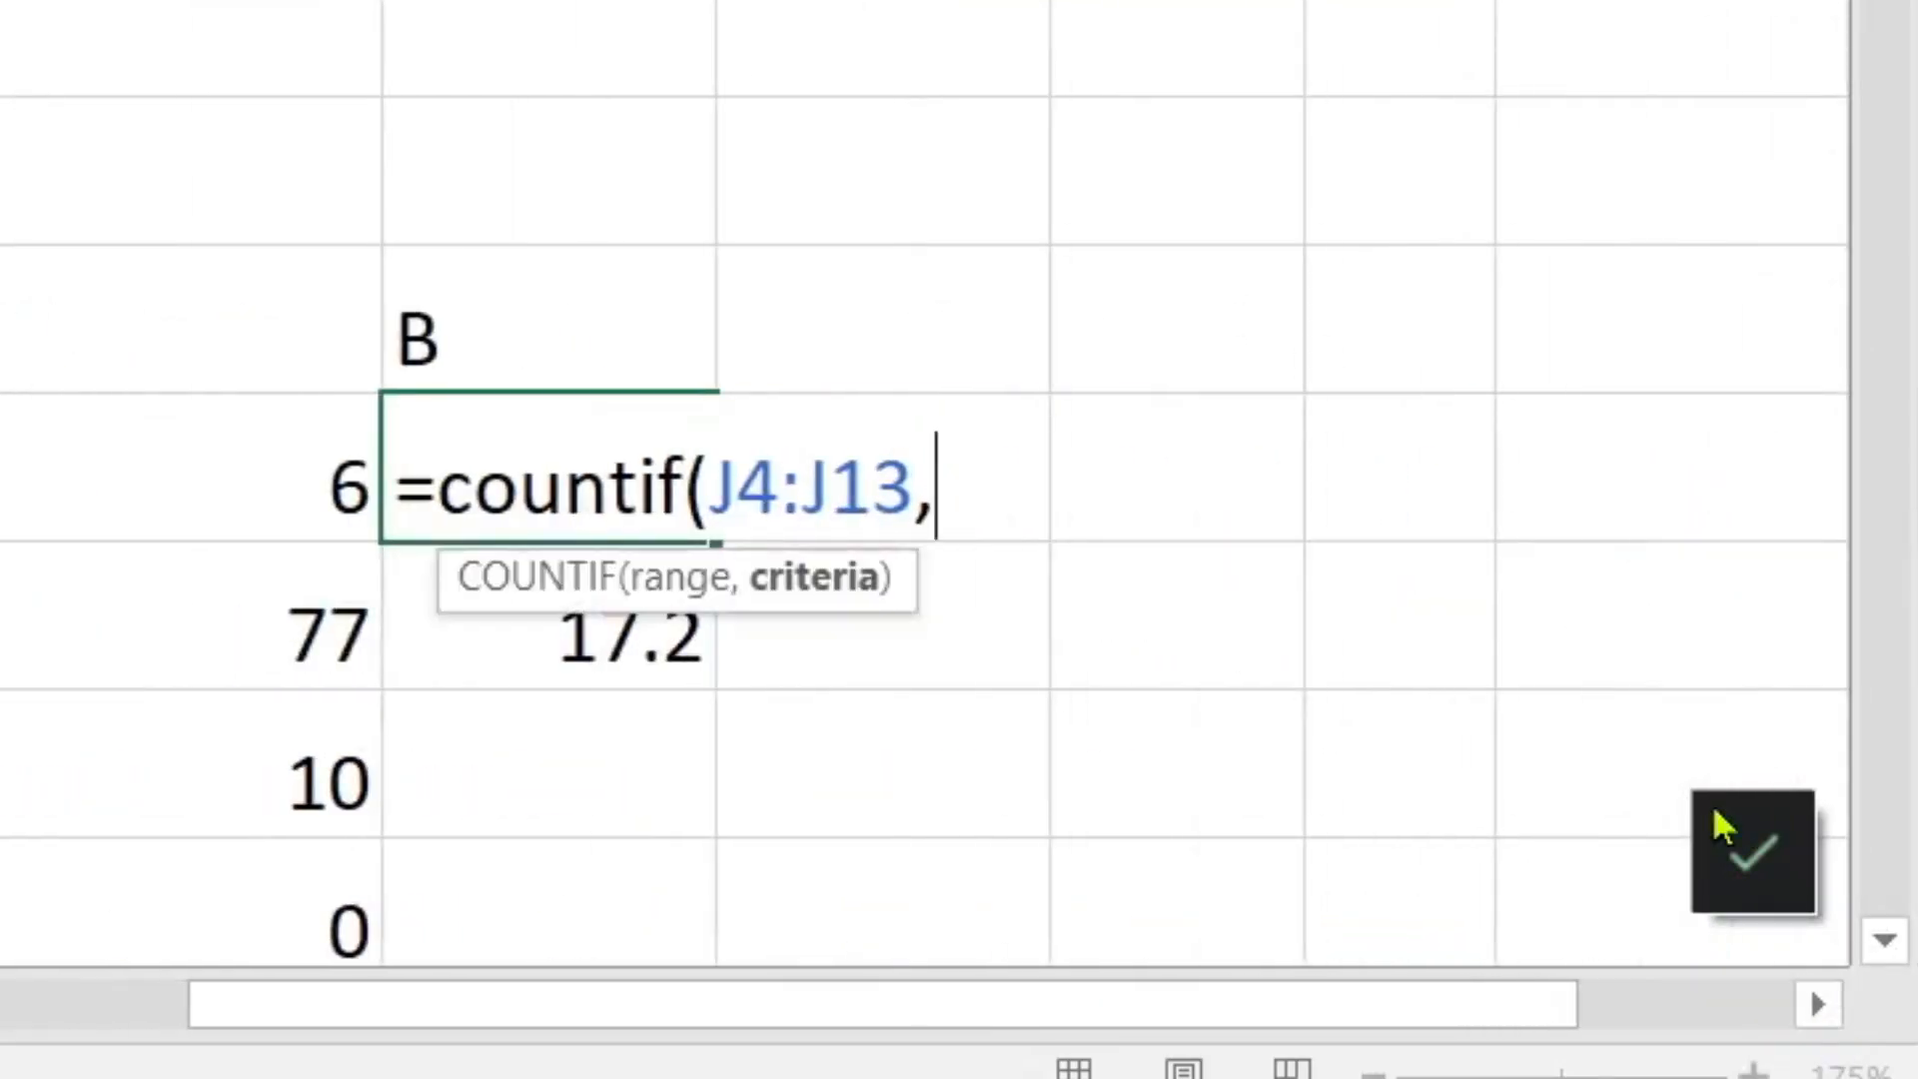
pyautogui.write('"B")')
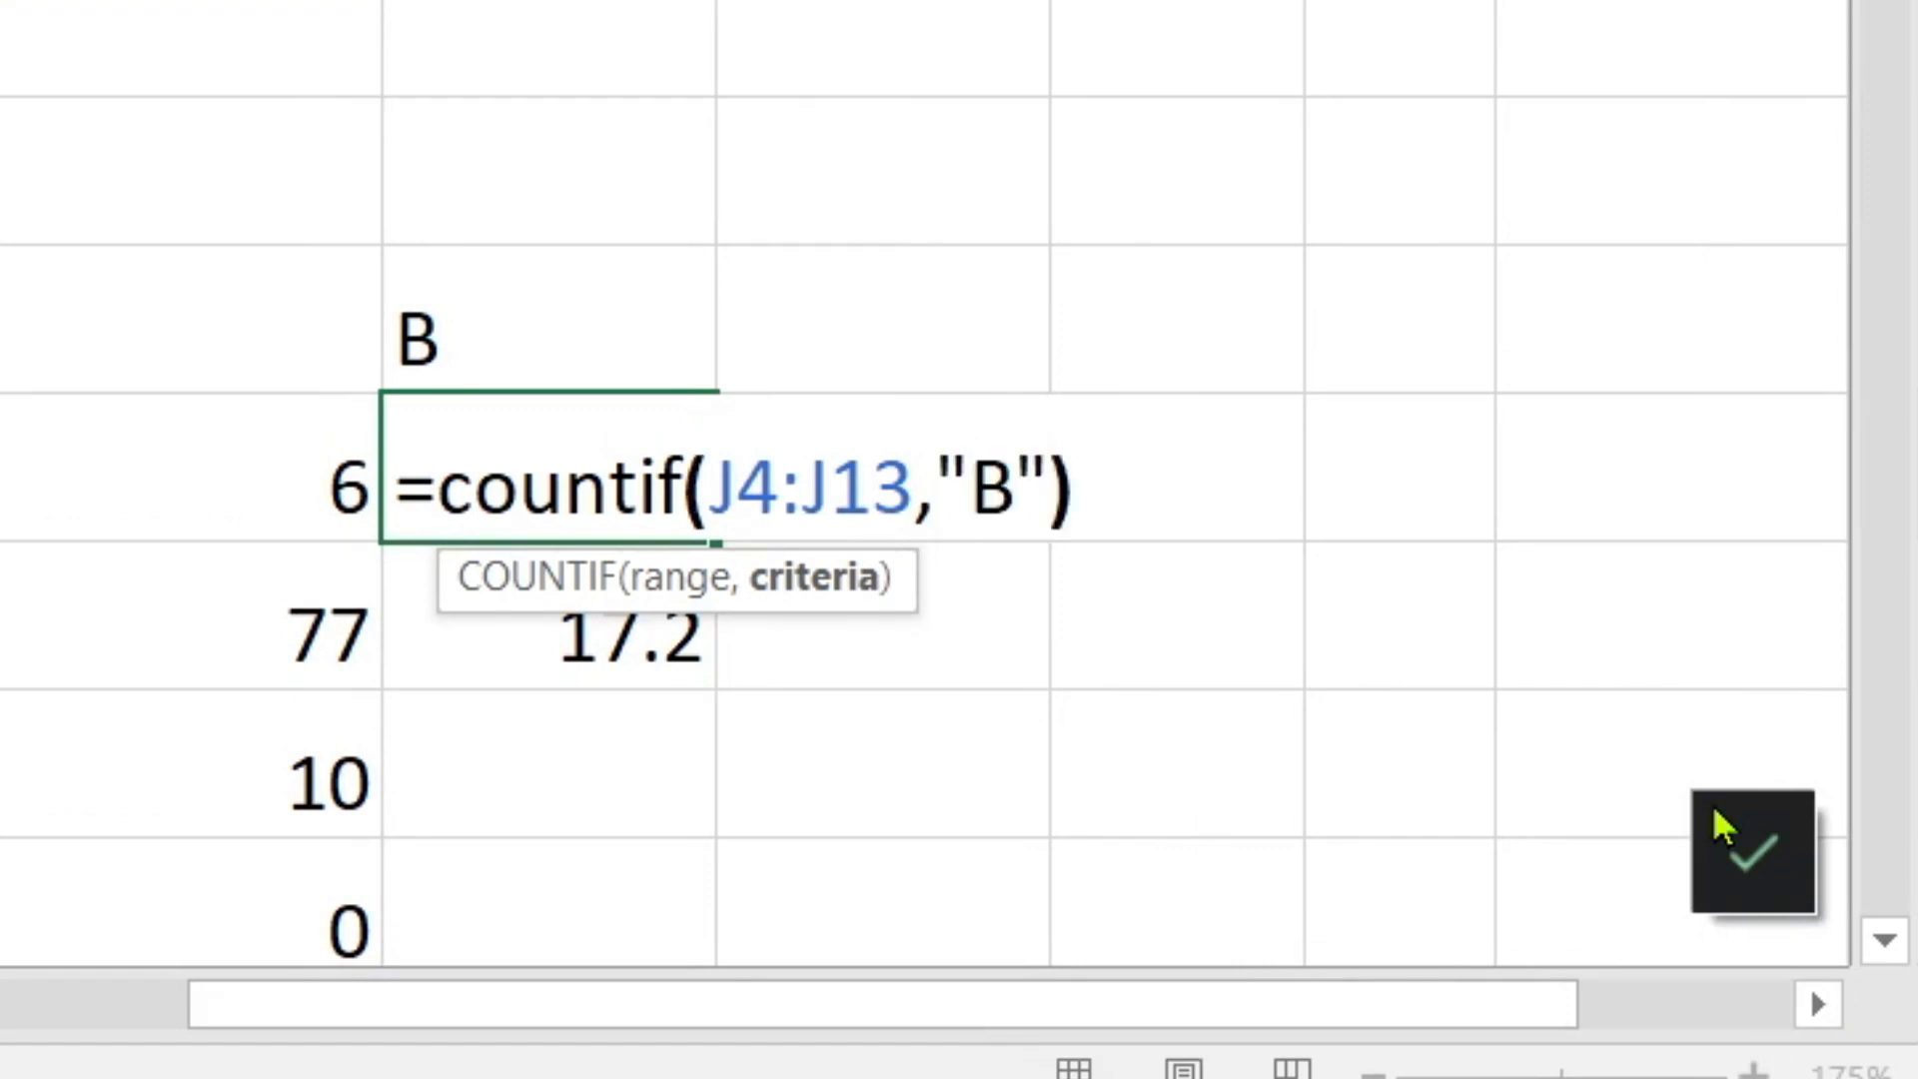
pyautogui.press('Return')
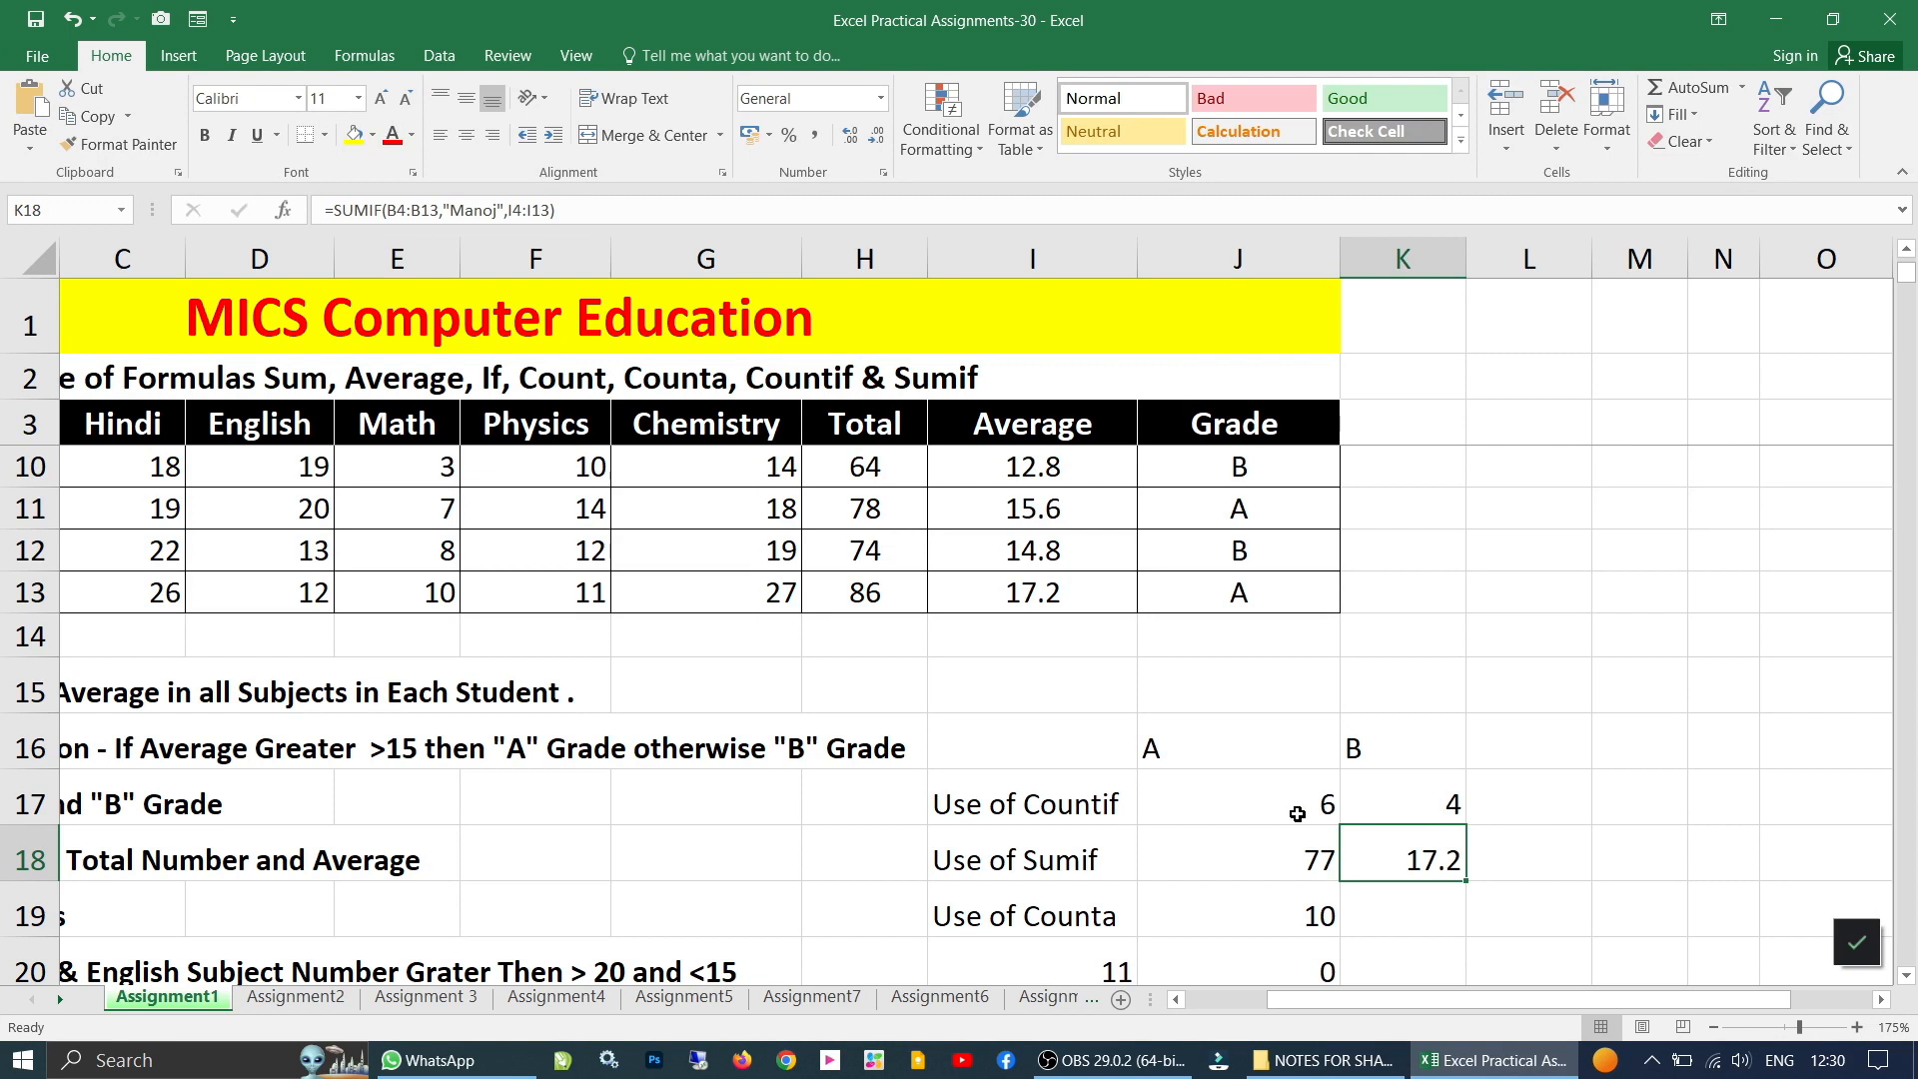
pyautogui.click(1297, 814)
pyautogui.click(1412, 796)
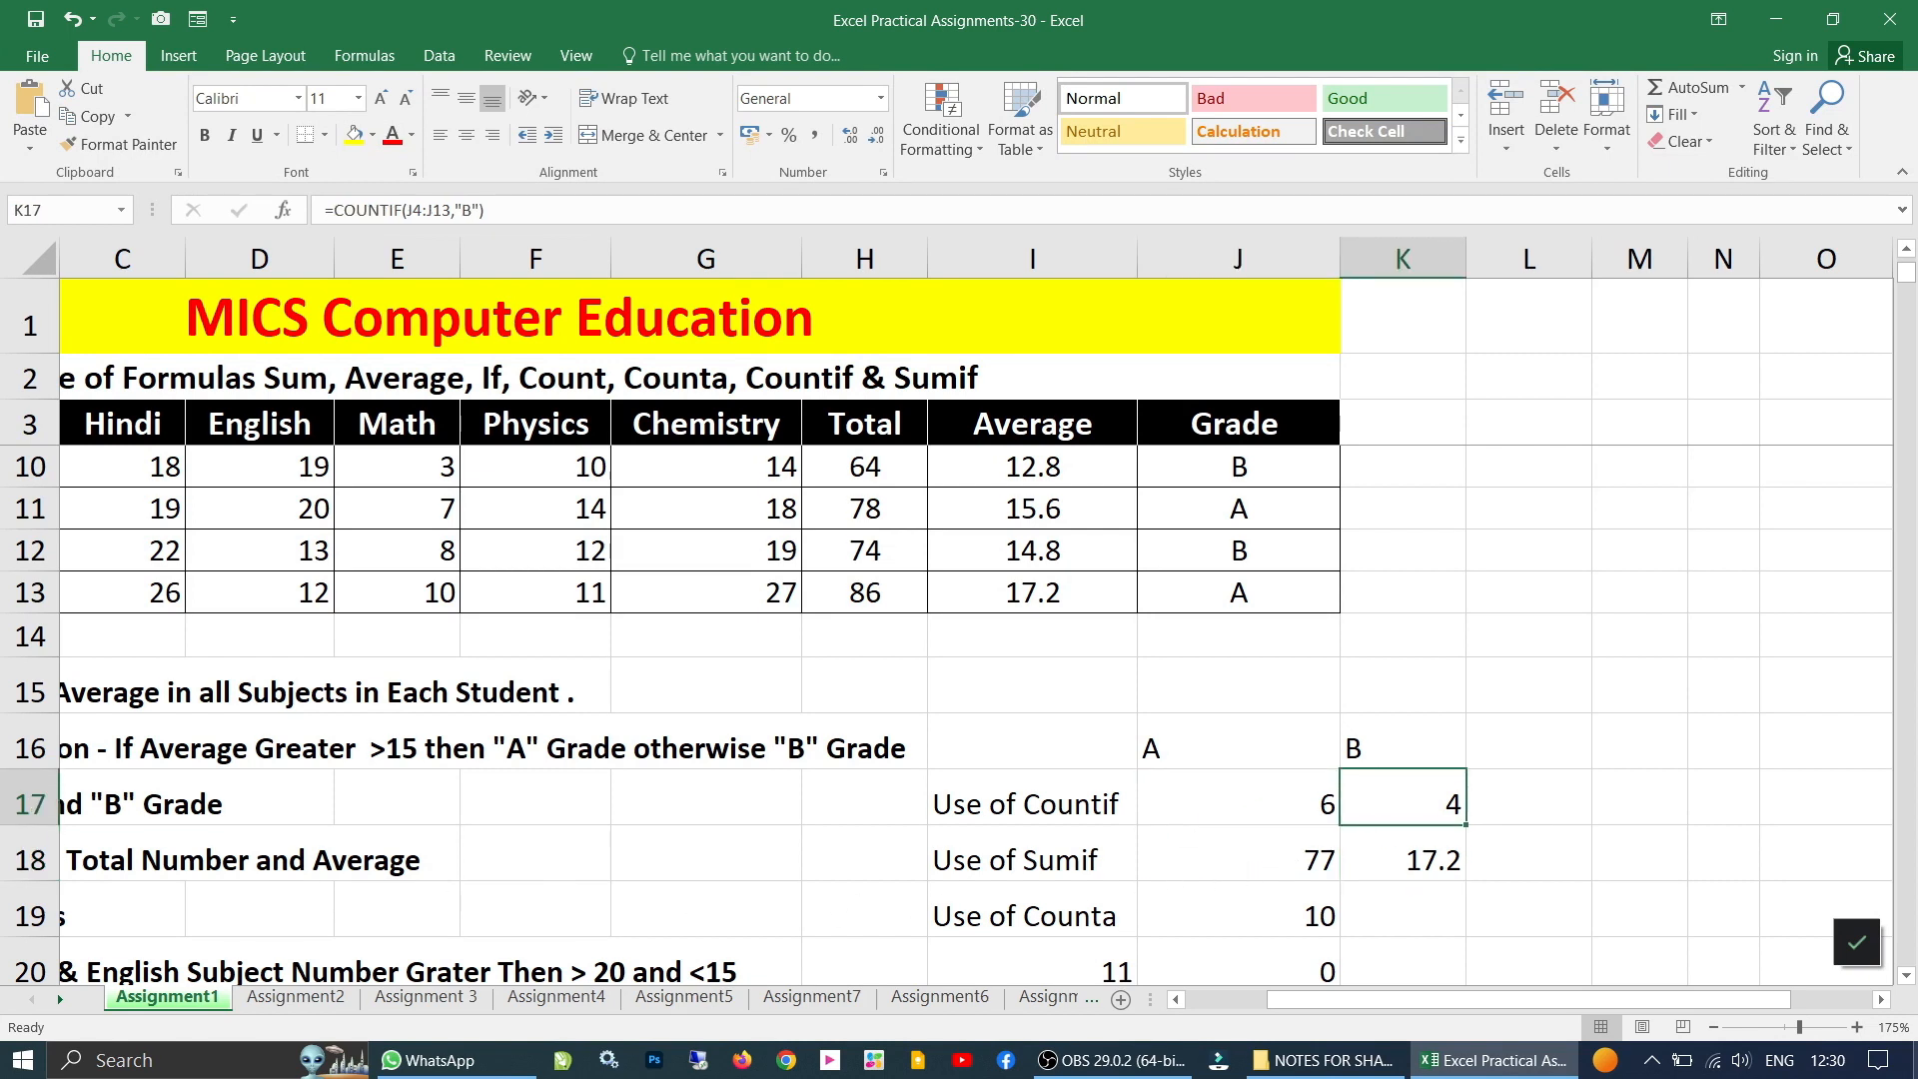
# - Read question Q.4 and examine the Total and Average cells of the two students it names in rows 5 and 6
pyautogui.press('Left')
pyautogui.press('Left')
pyautogui.press('Left')
pyautogui.press('Left')
pyautogui.press('Left')
pyautogui.press('Left')
pyautogui.press('Left')
pyautogui.press('Left')
pyautogui.press('Left')
pyautogui.press('Left')
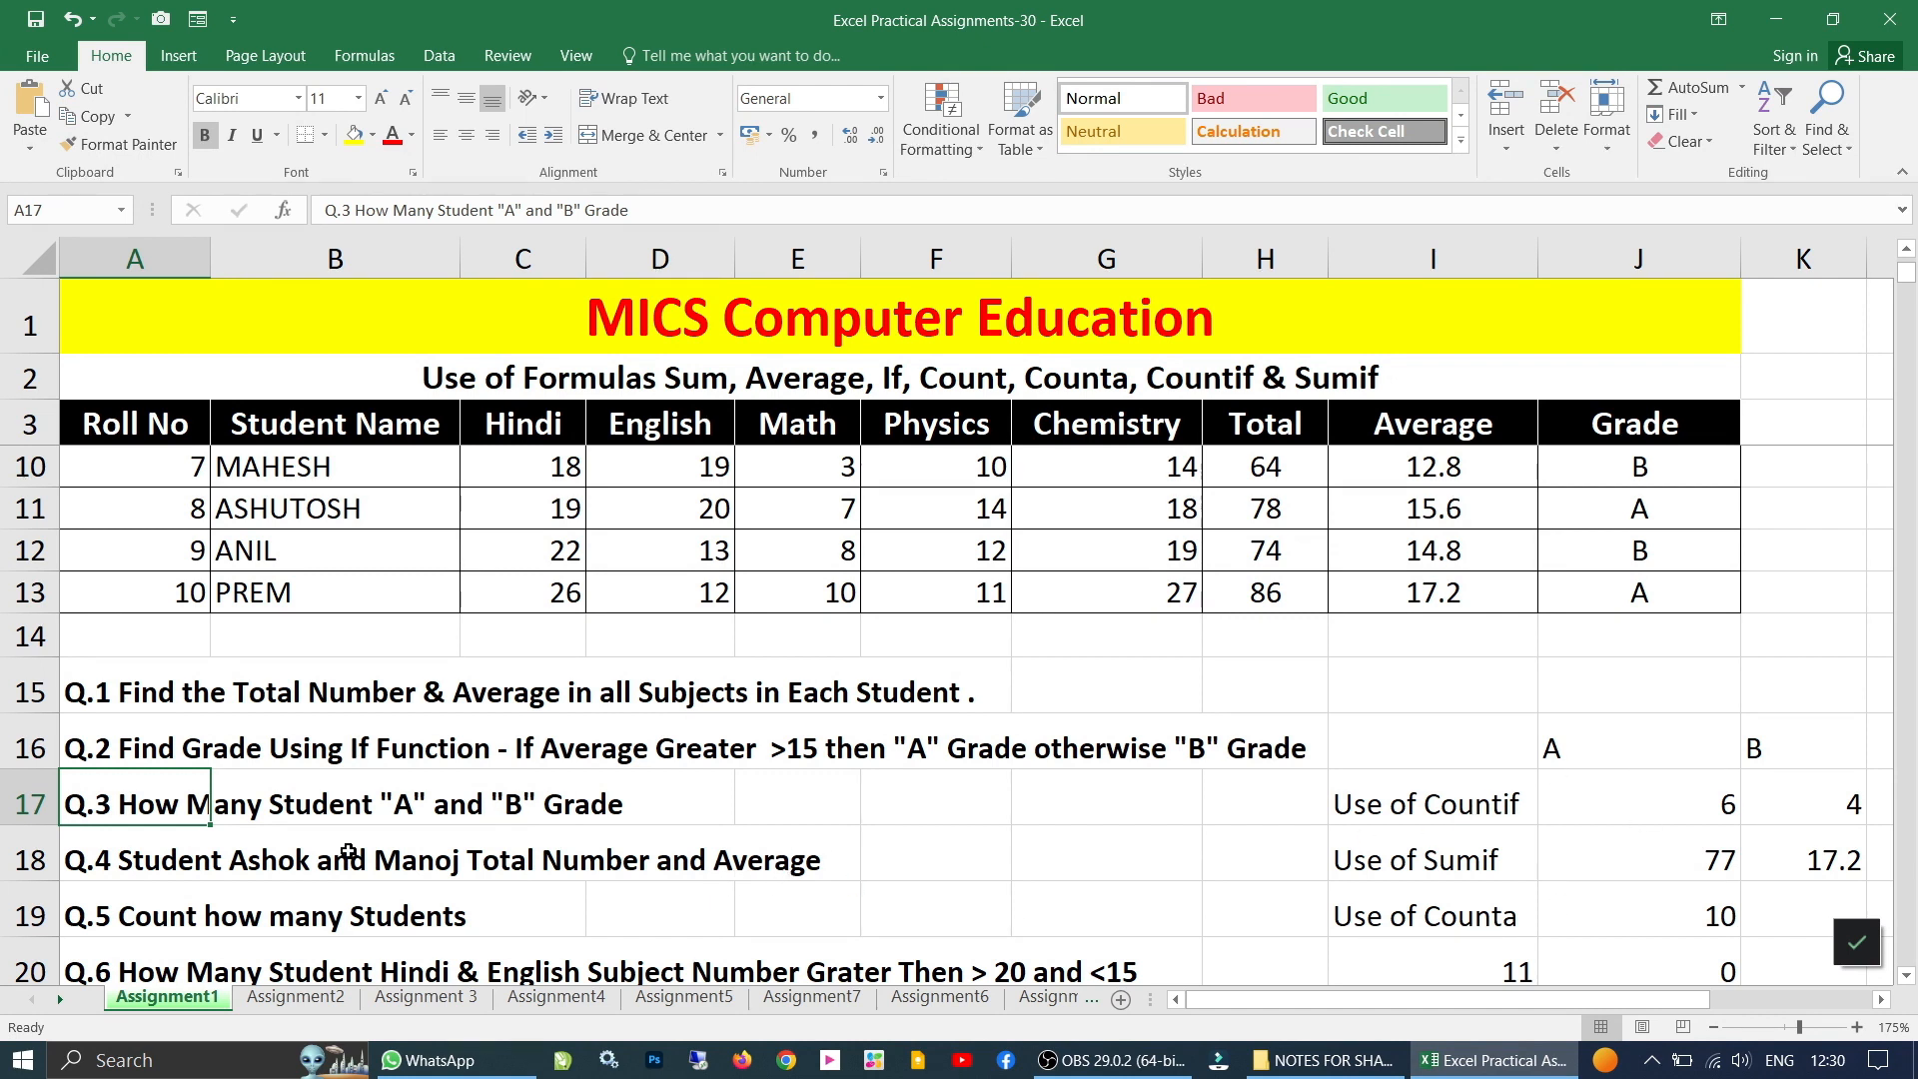
pyautogui.scroll(2, 1224, 798)
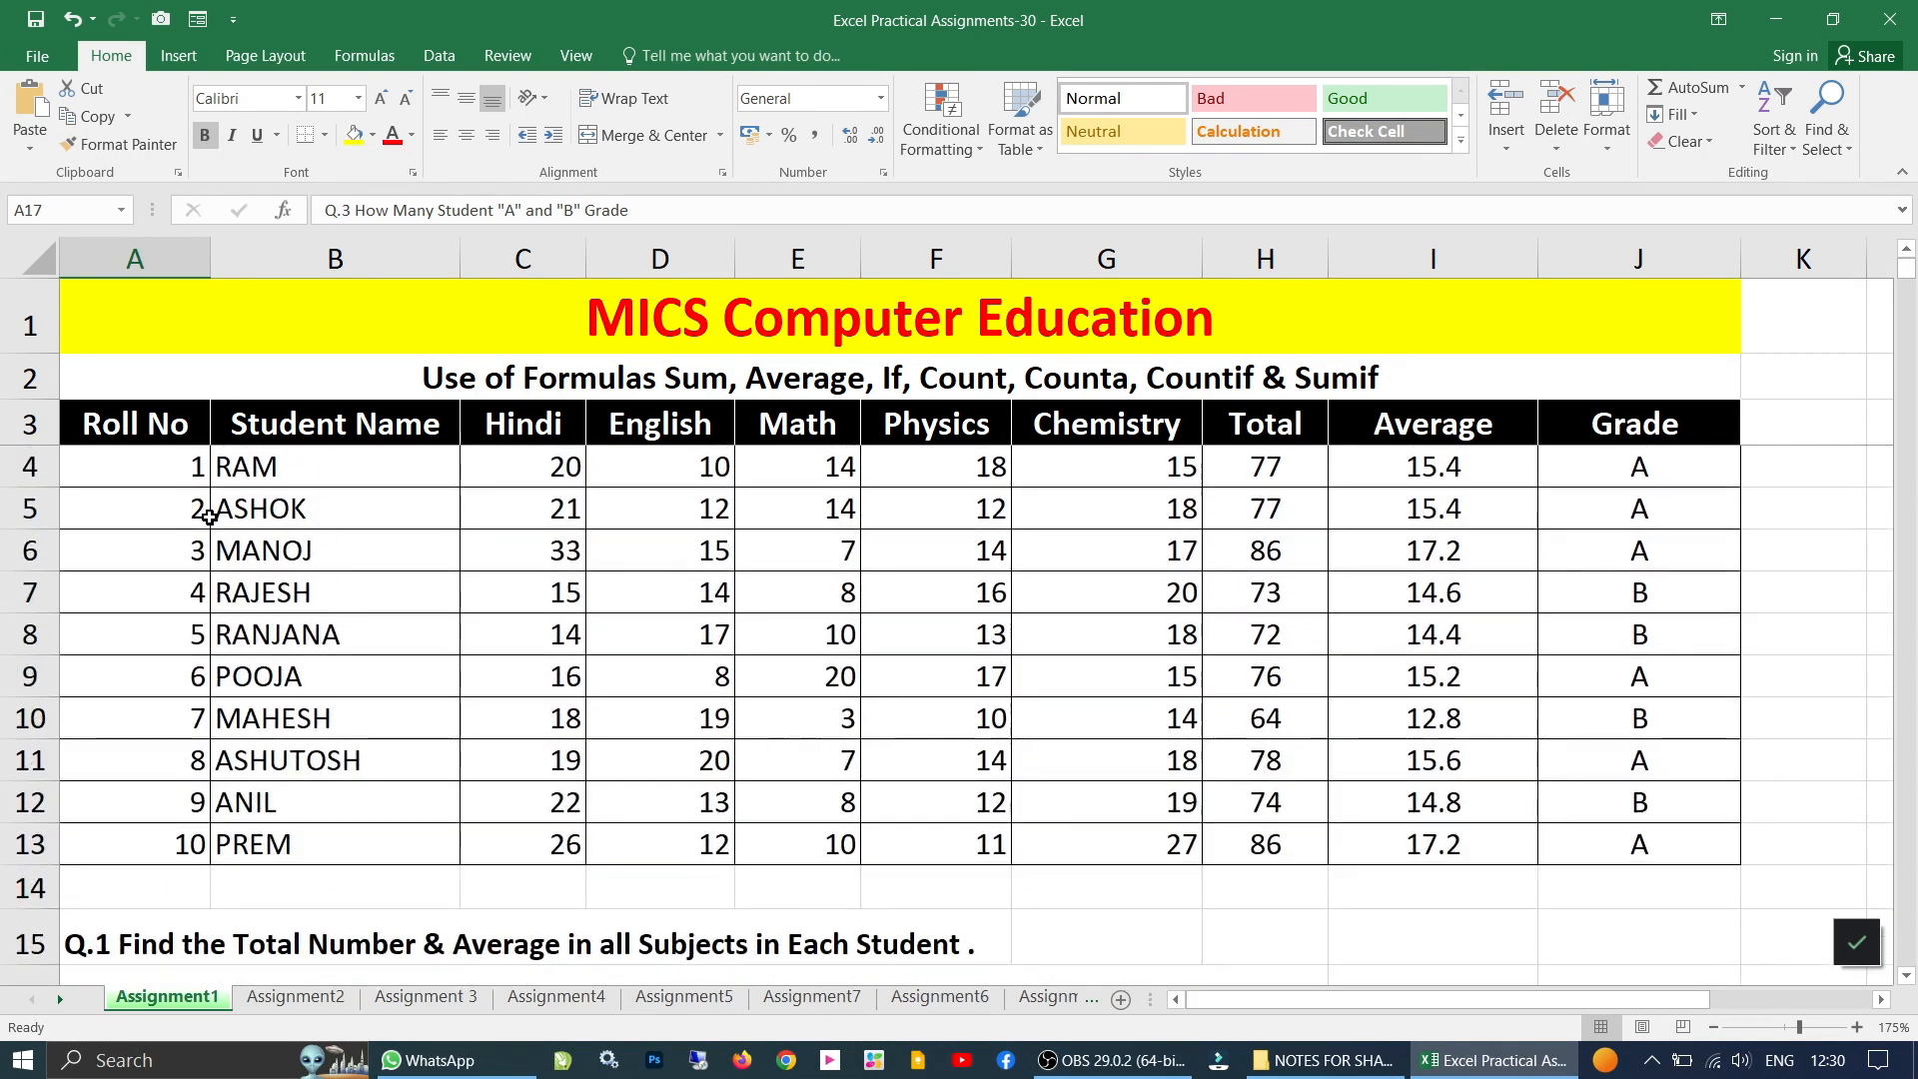
pyautogui.click(329, 517)
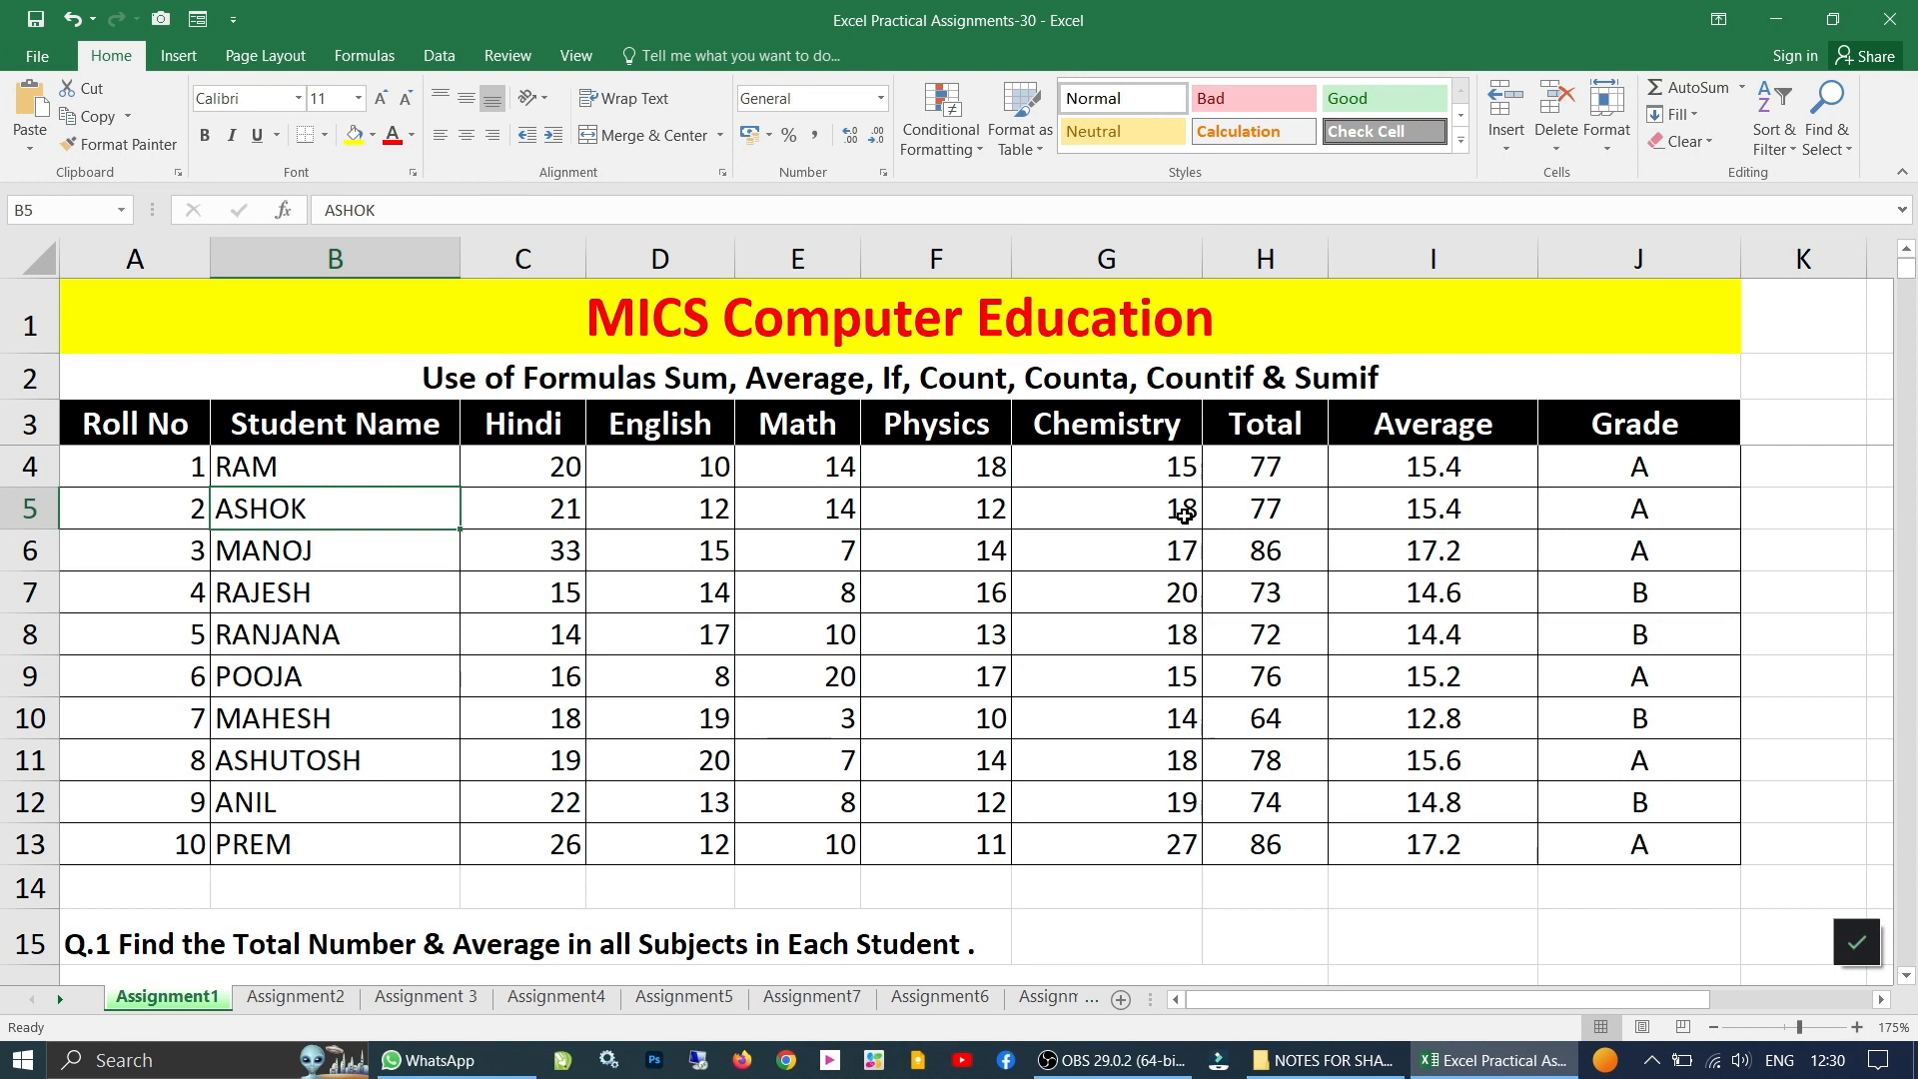
pyautogui.click(1305, 516)
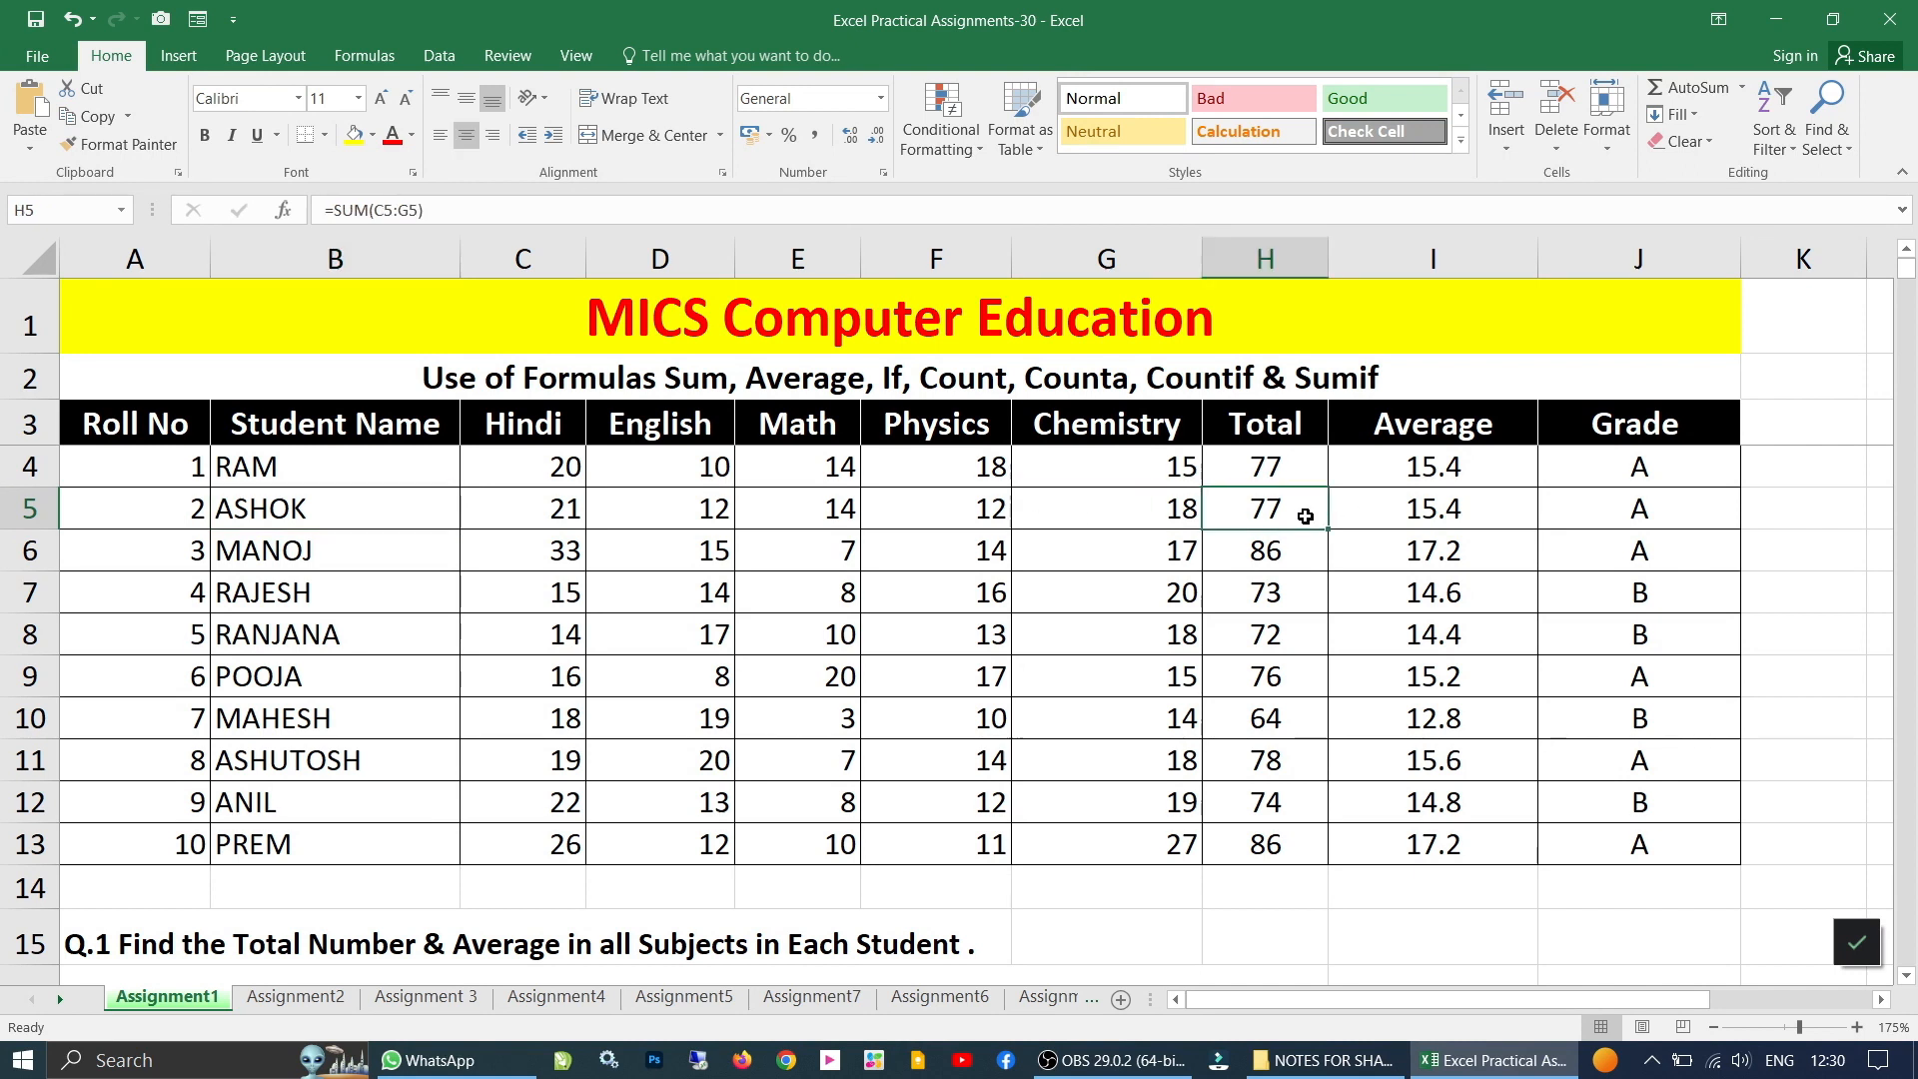
pyautogui.click(1375, 513)
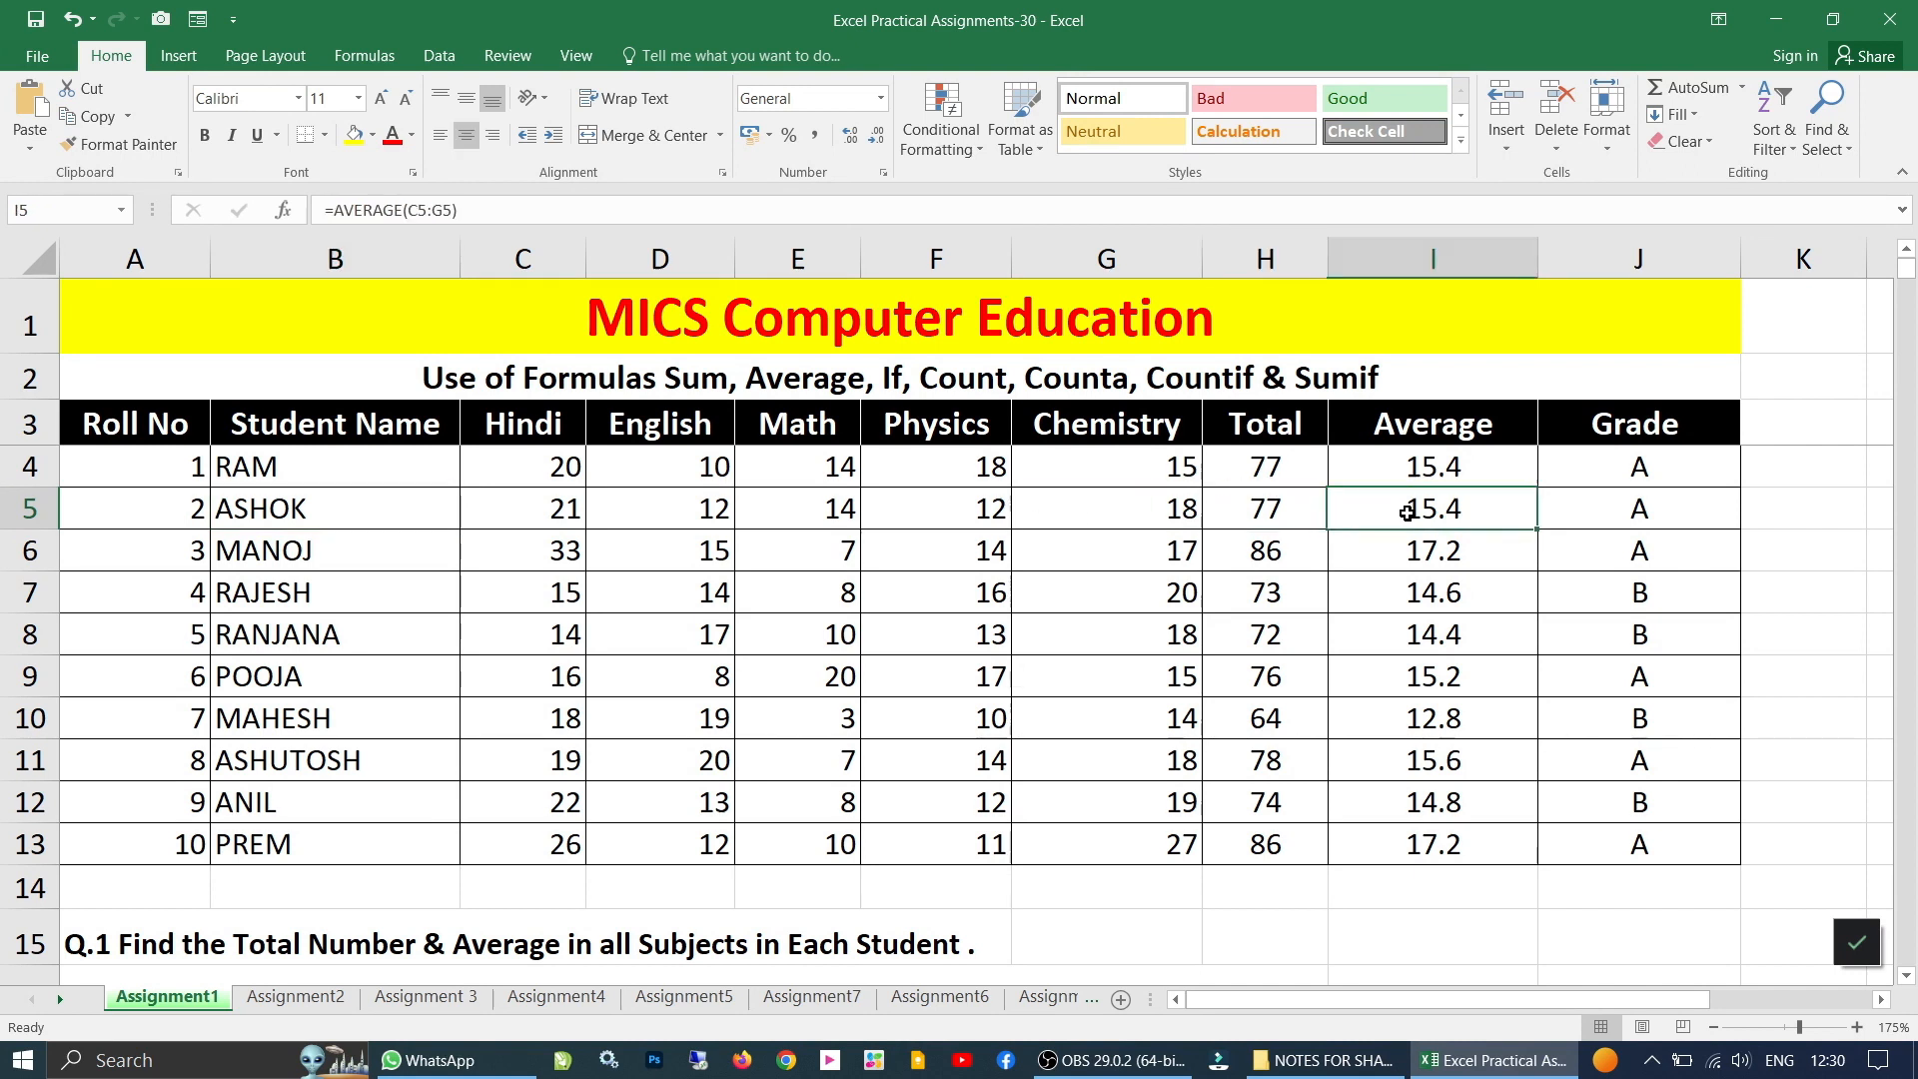
pyautogui.click(345, 547)
pyautogui.click(1266, 555)
pyautogui.click(1461, 556)
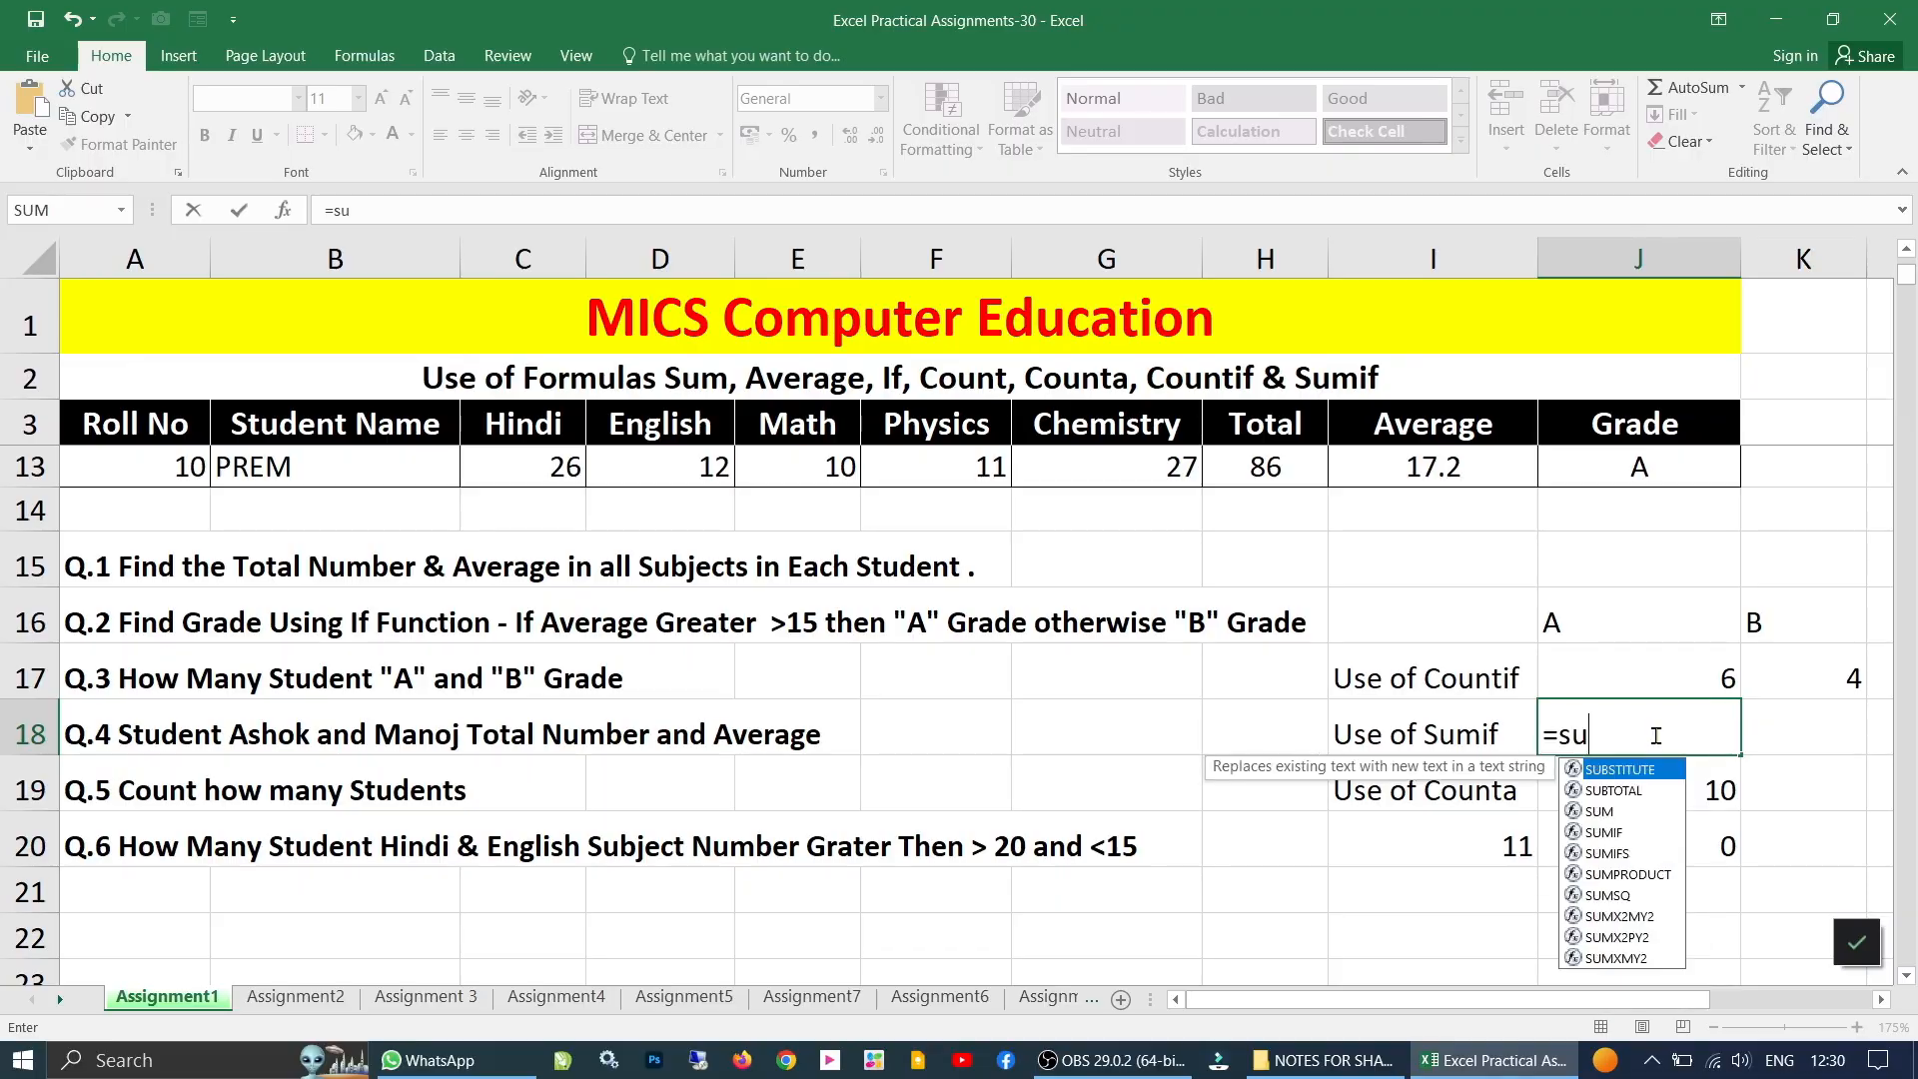
# - Sum the total marks of the first student named in Q.4 in J18, using SUMIF with range B4:B13 and sum range H4:H13
pyautogui.write('mif(')
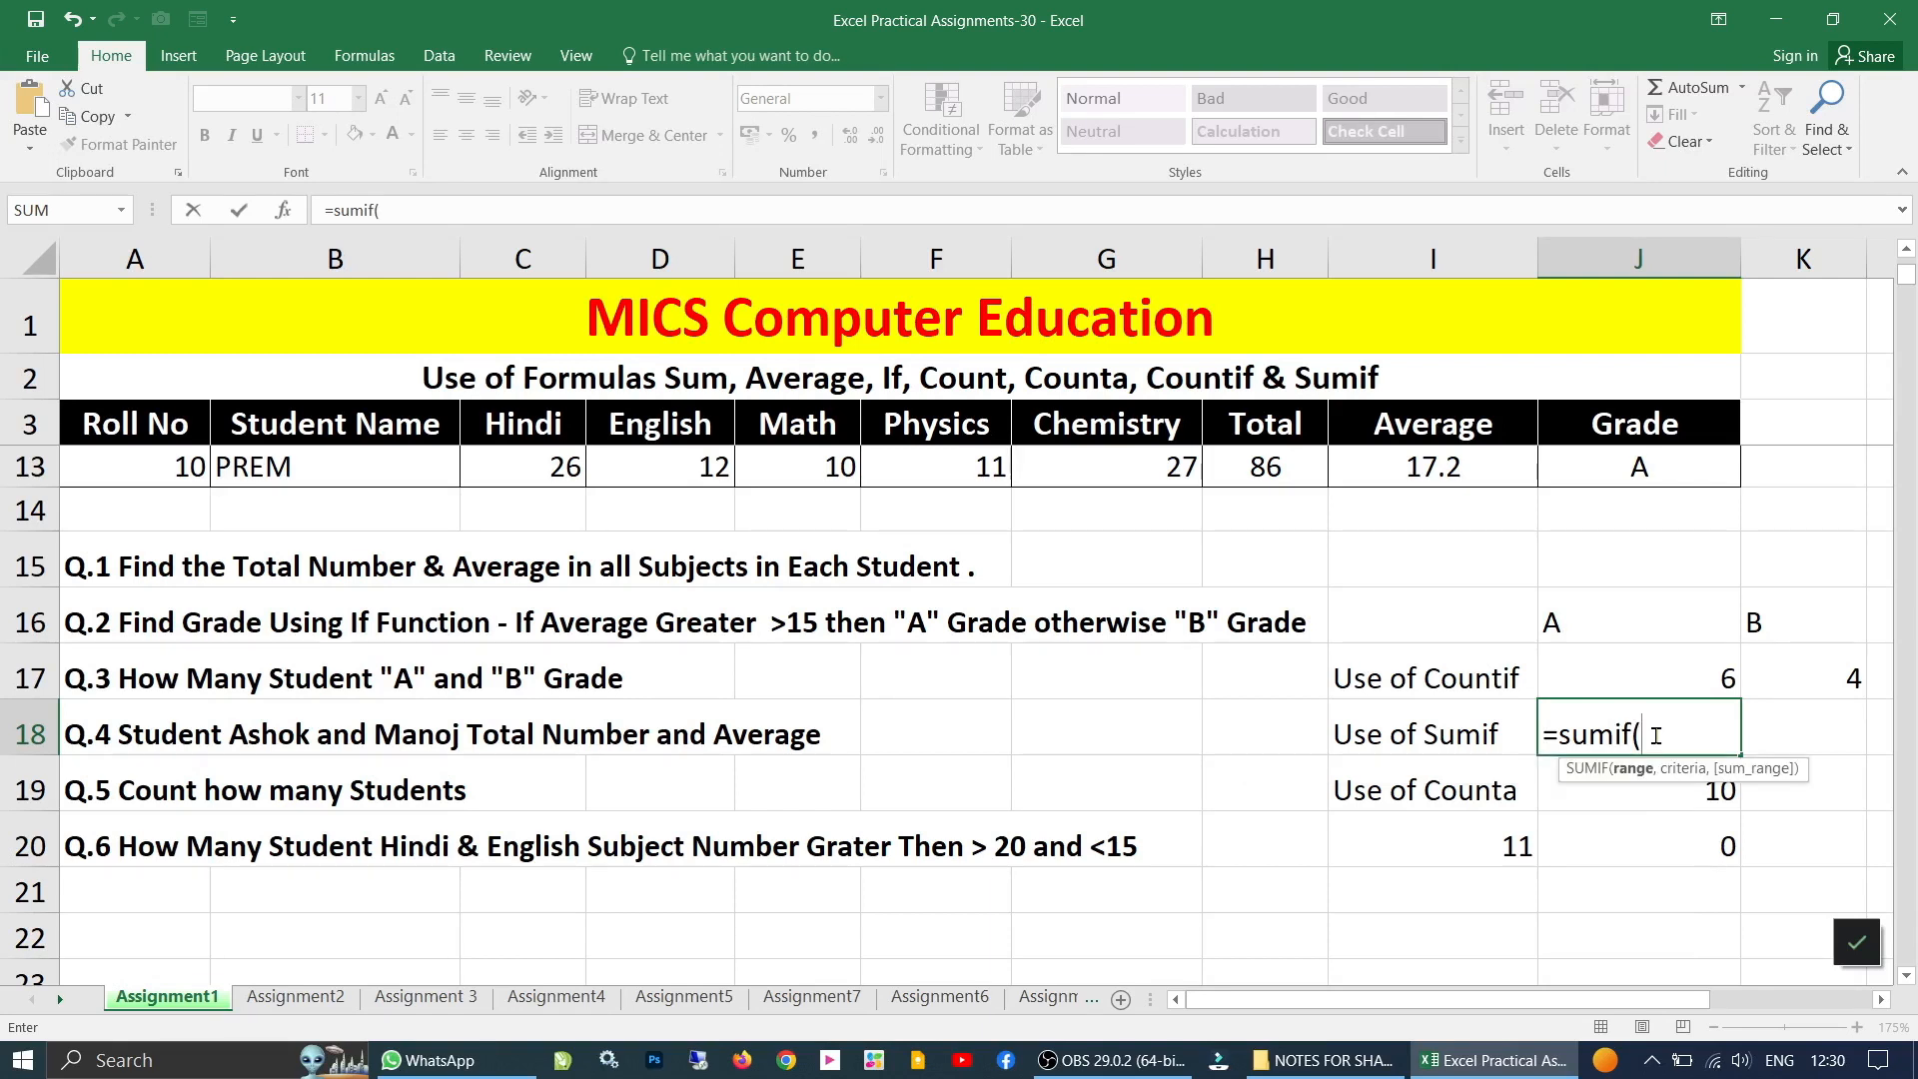
pyautogui.scroll(3, 460, 724)
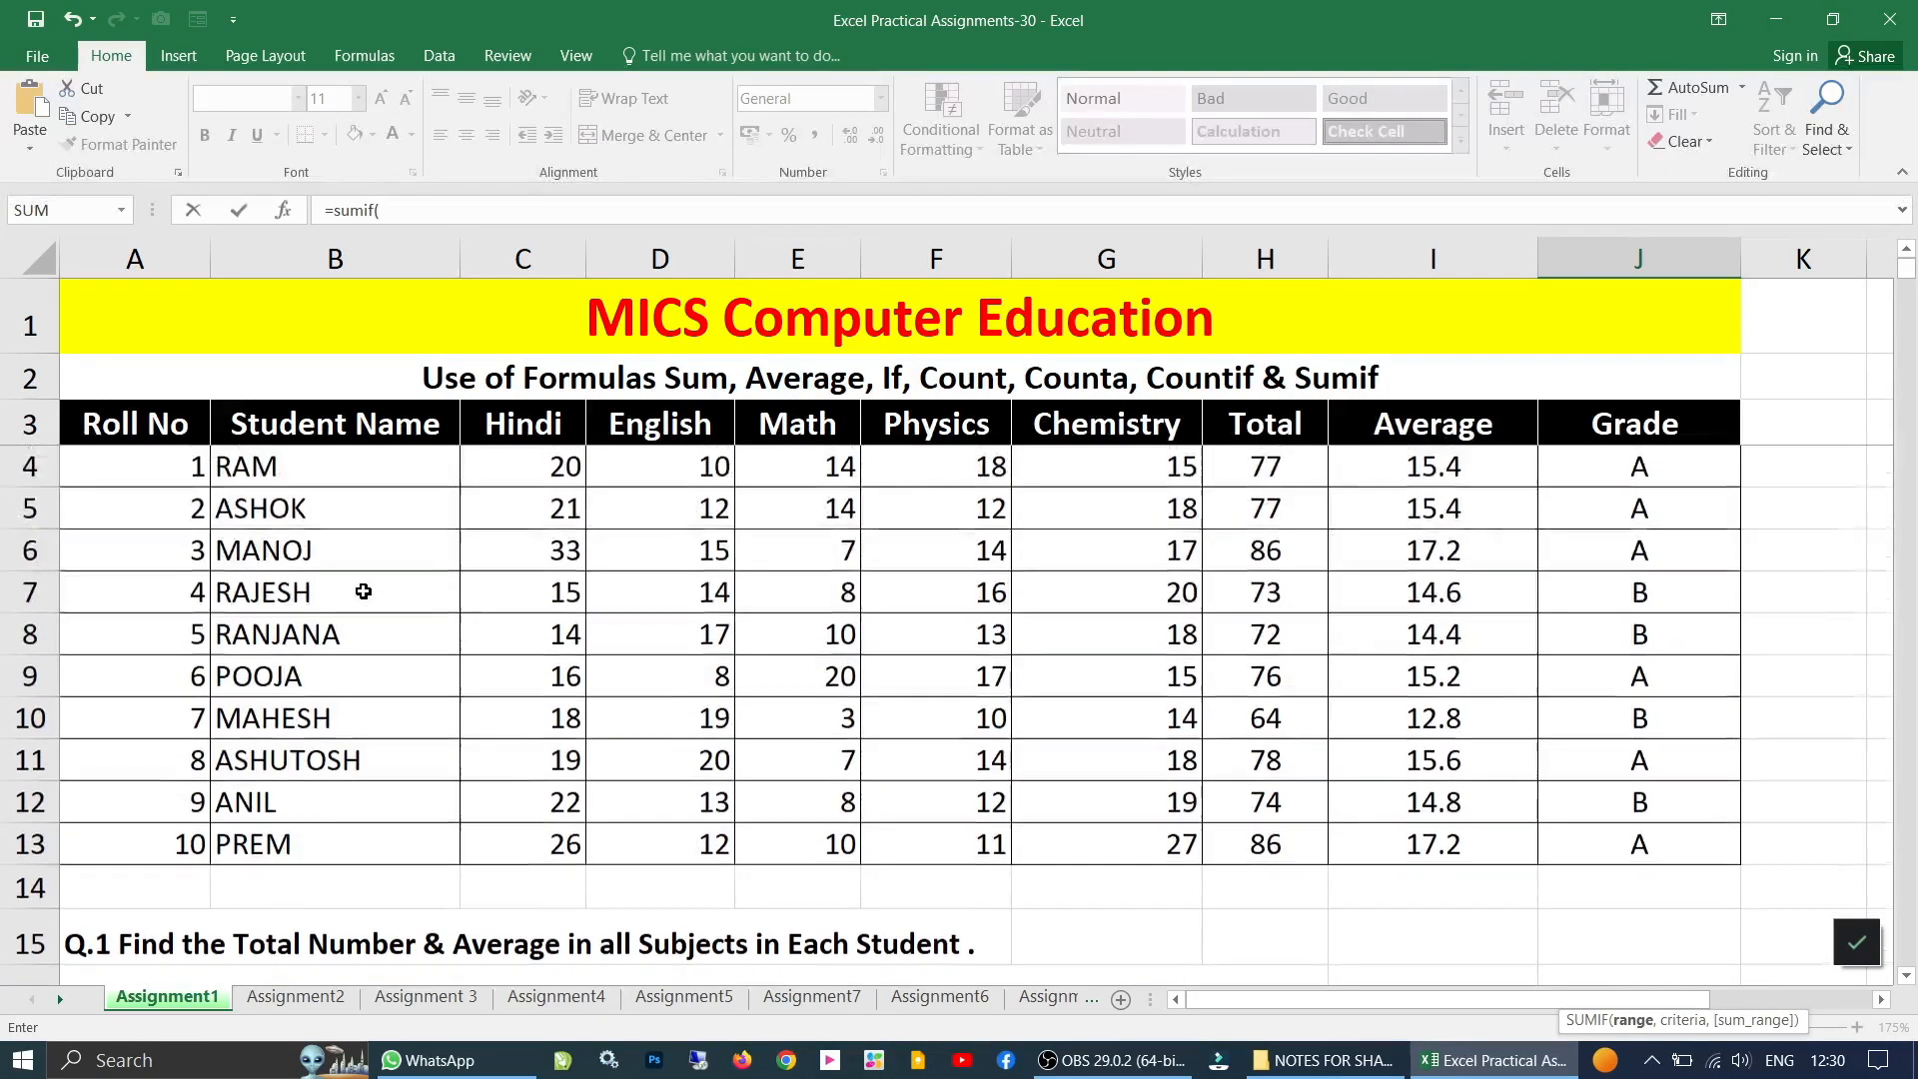
pyautogui.moveTo(312, 467); pyautogui.dragTo(309, 841)
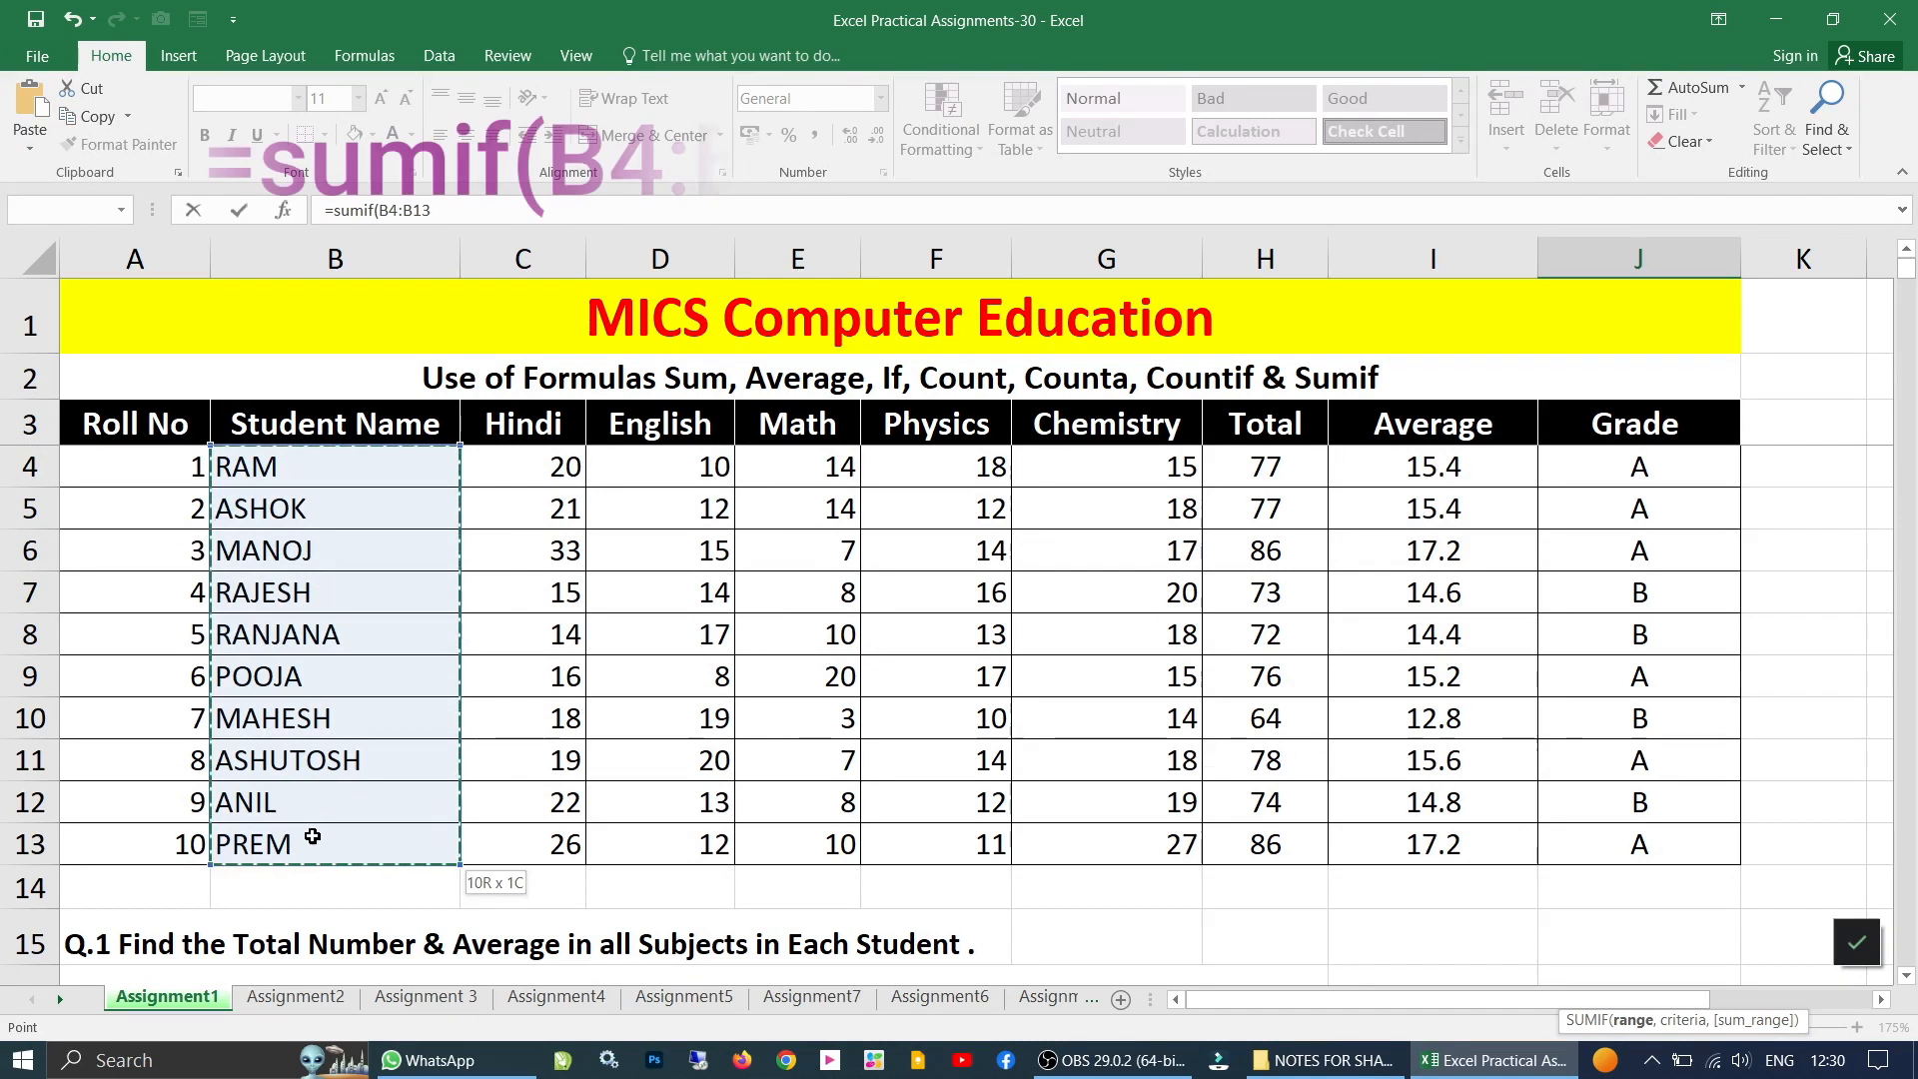
pyautogui.scroll(-2, 1545, 886)
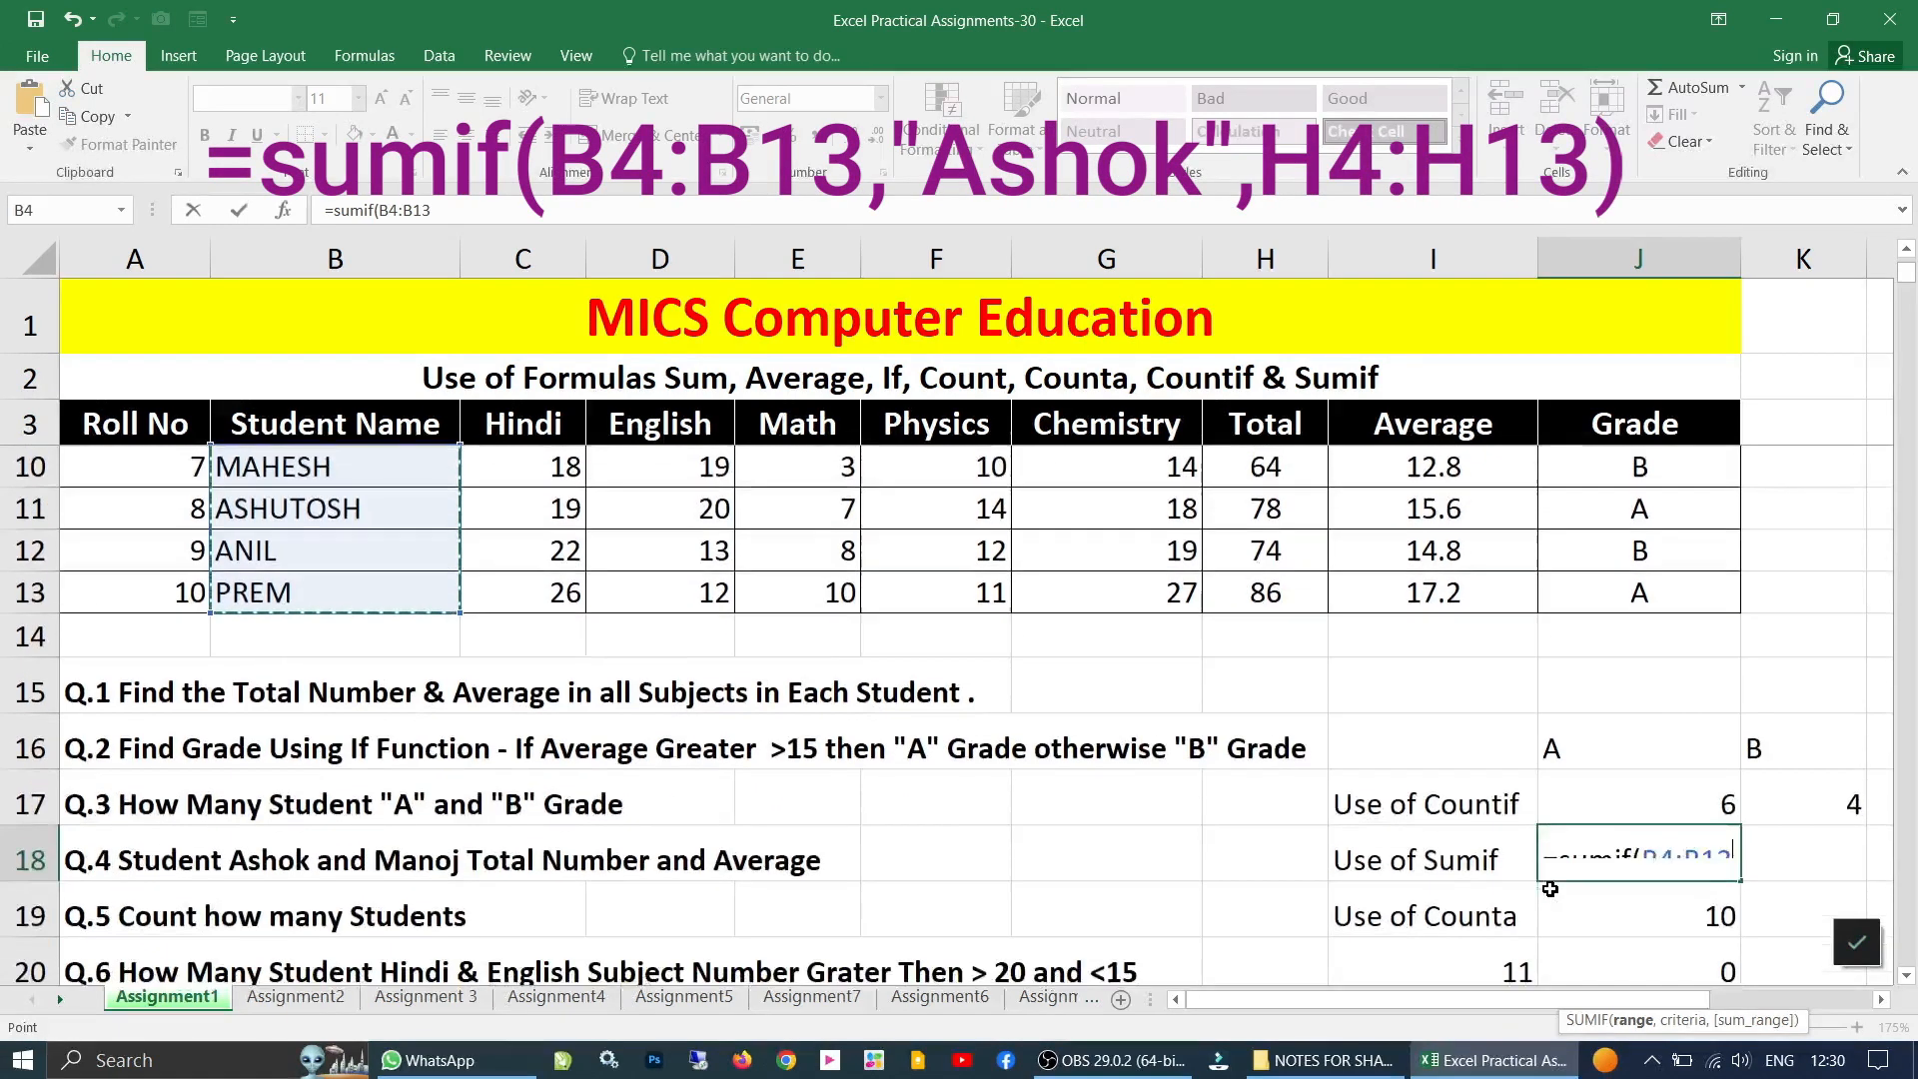
pyautogui.write(',"Ashok",')
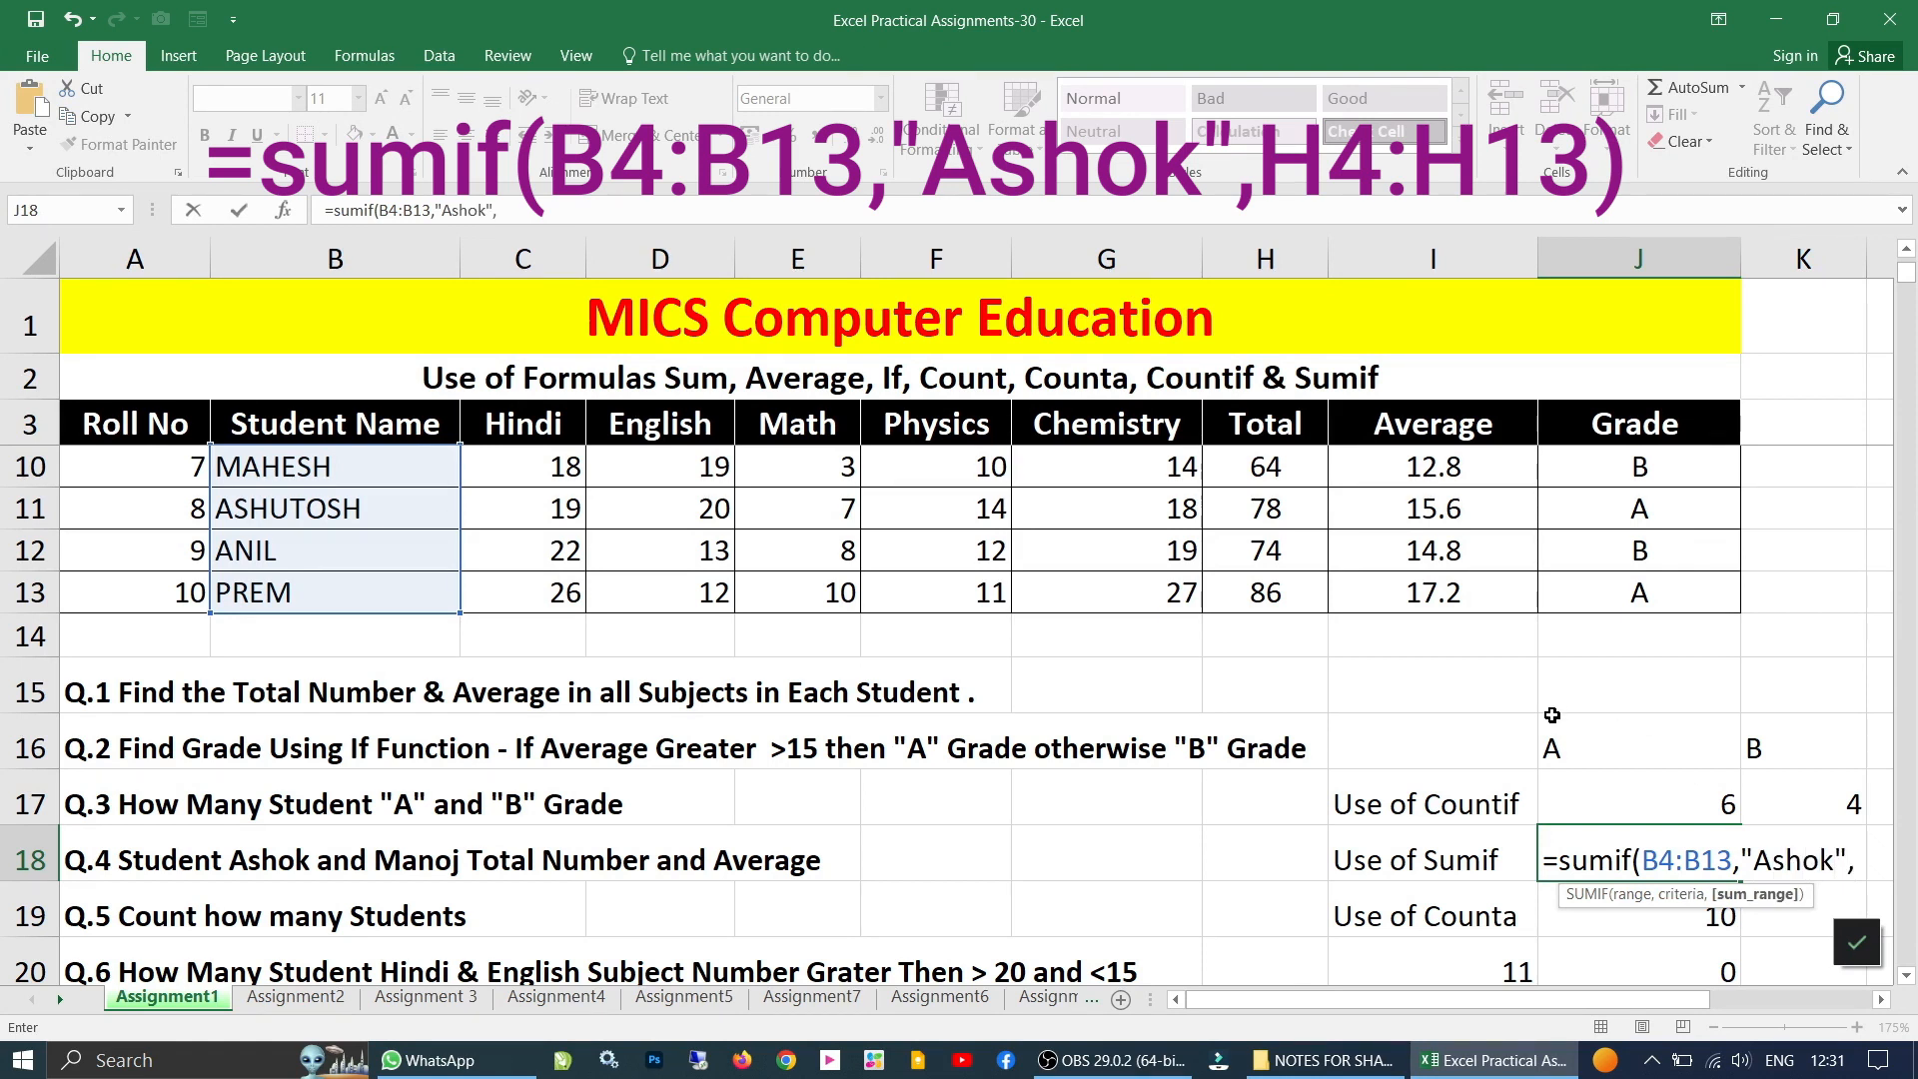
pyautogui.scroll(2, 1291, 639)
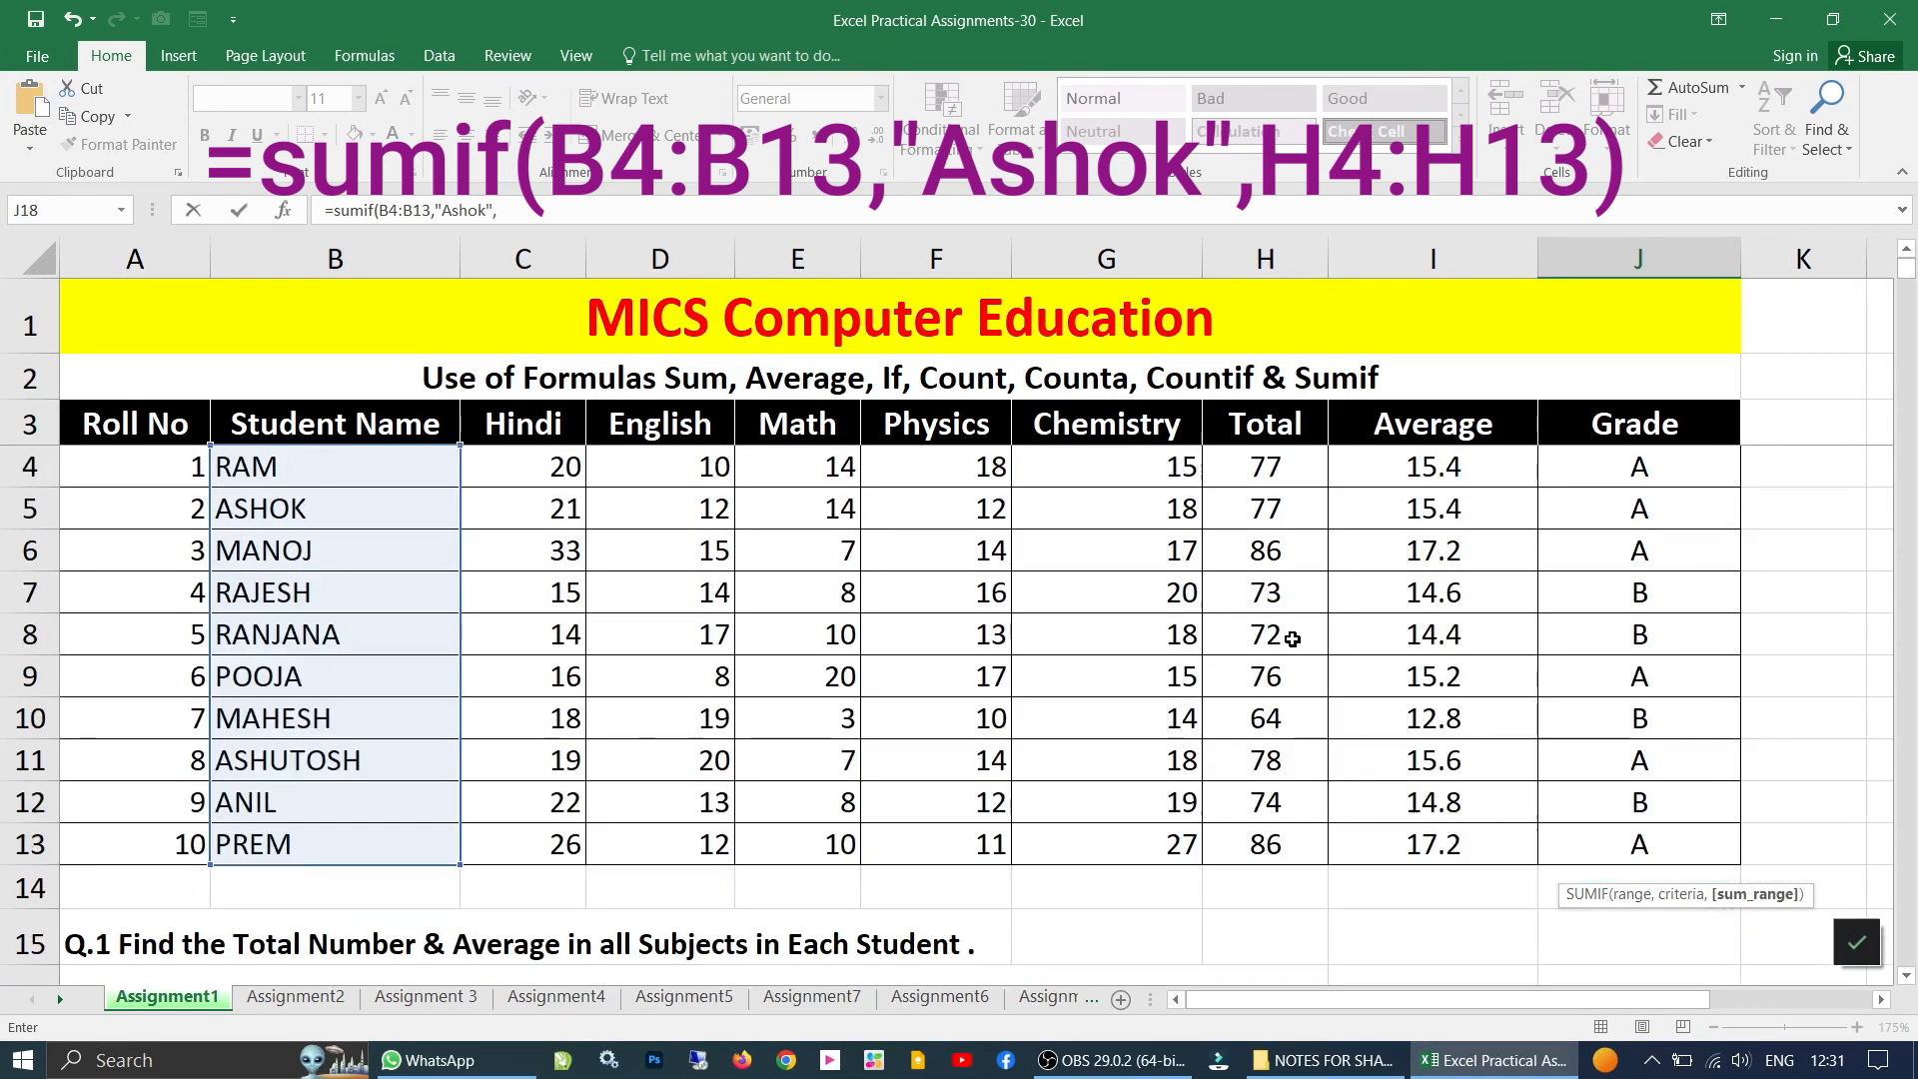
pyautogui.moveTo(1267, 467); pyautogui.dragTo(1257, 835)
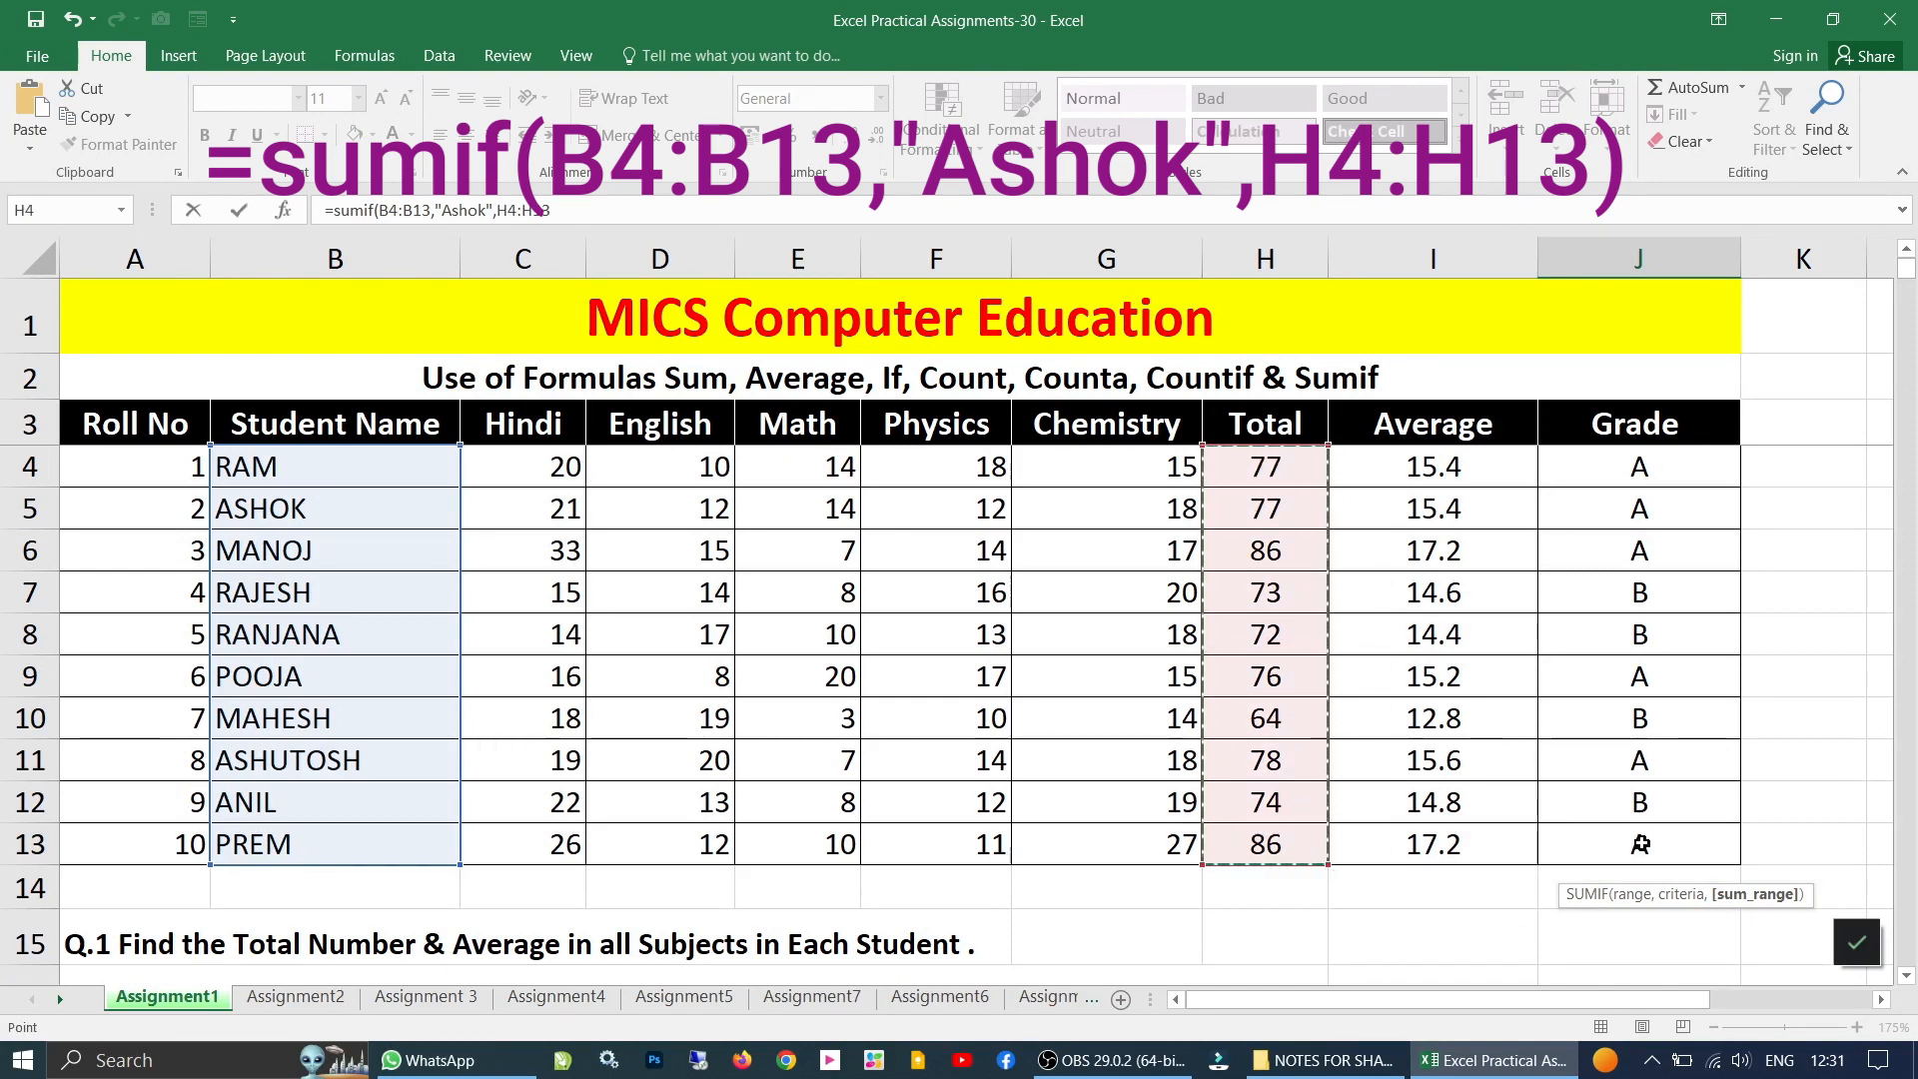
pyautogui.press('Return')
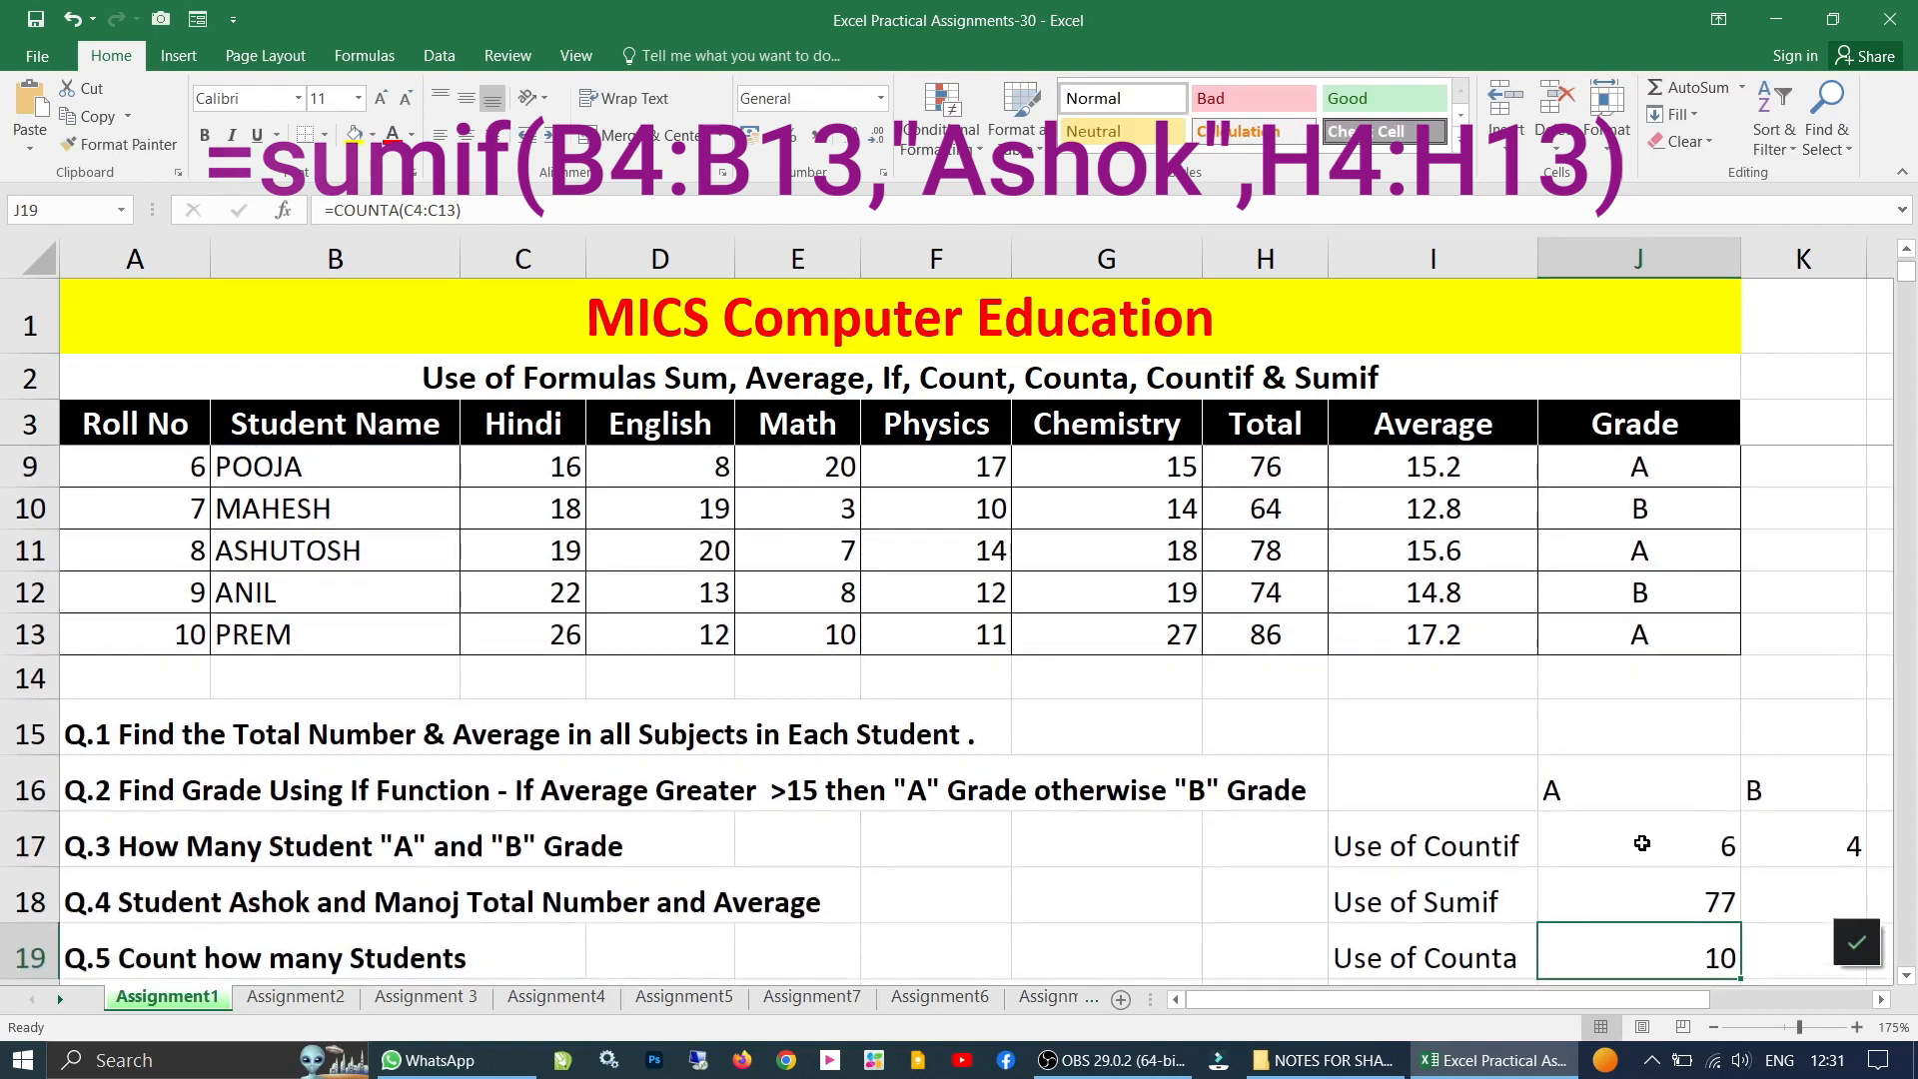
pyautogui.click(1689, 903)
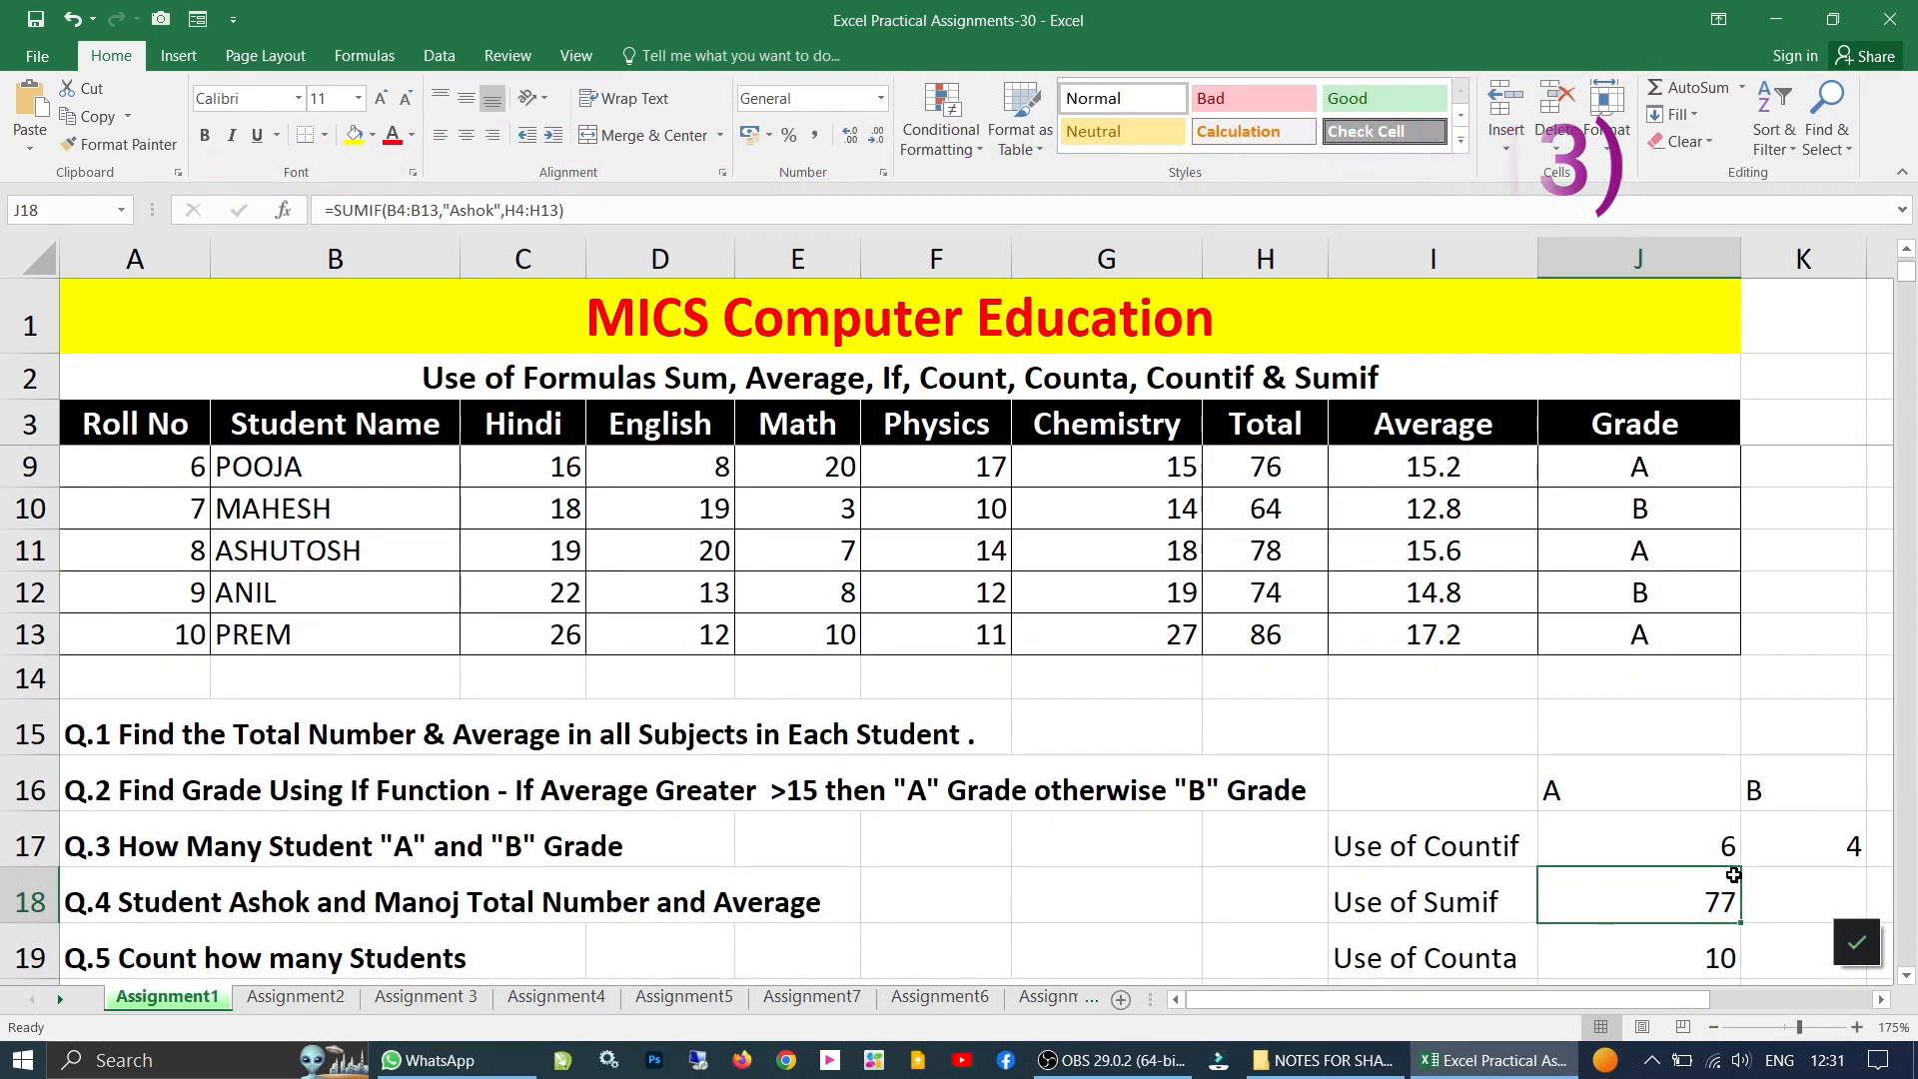
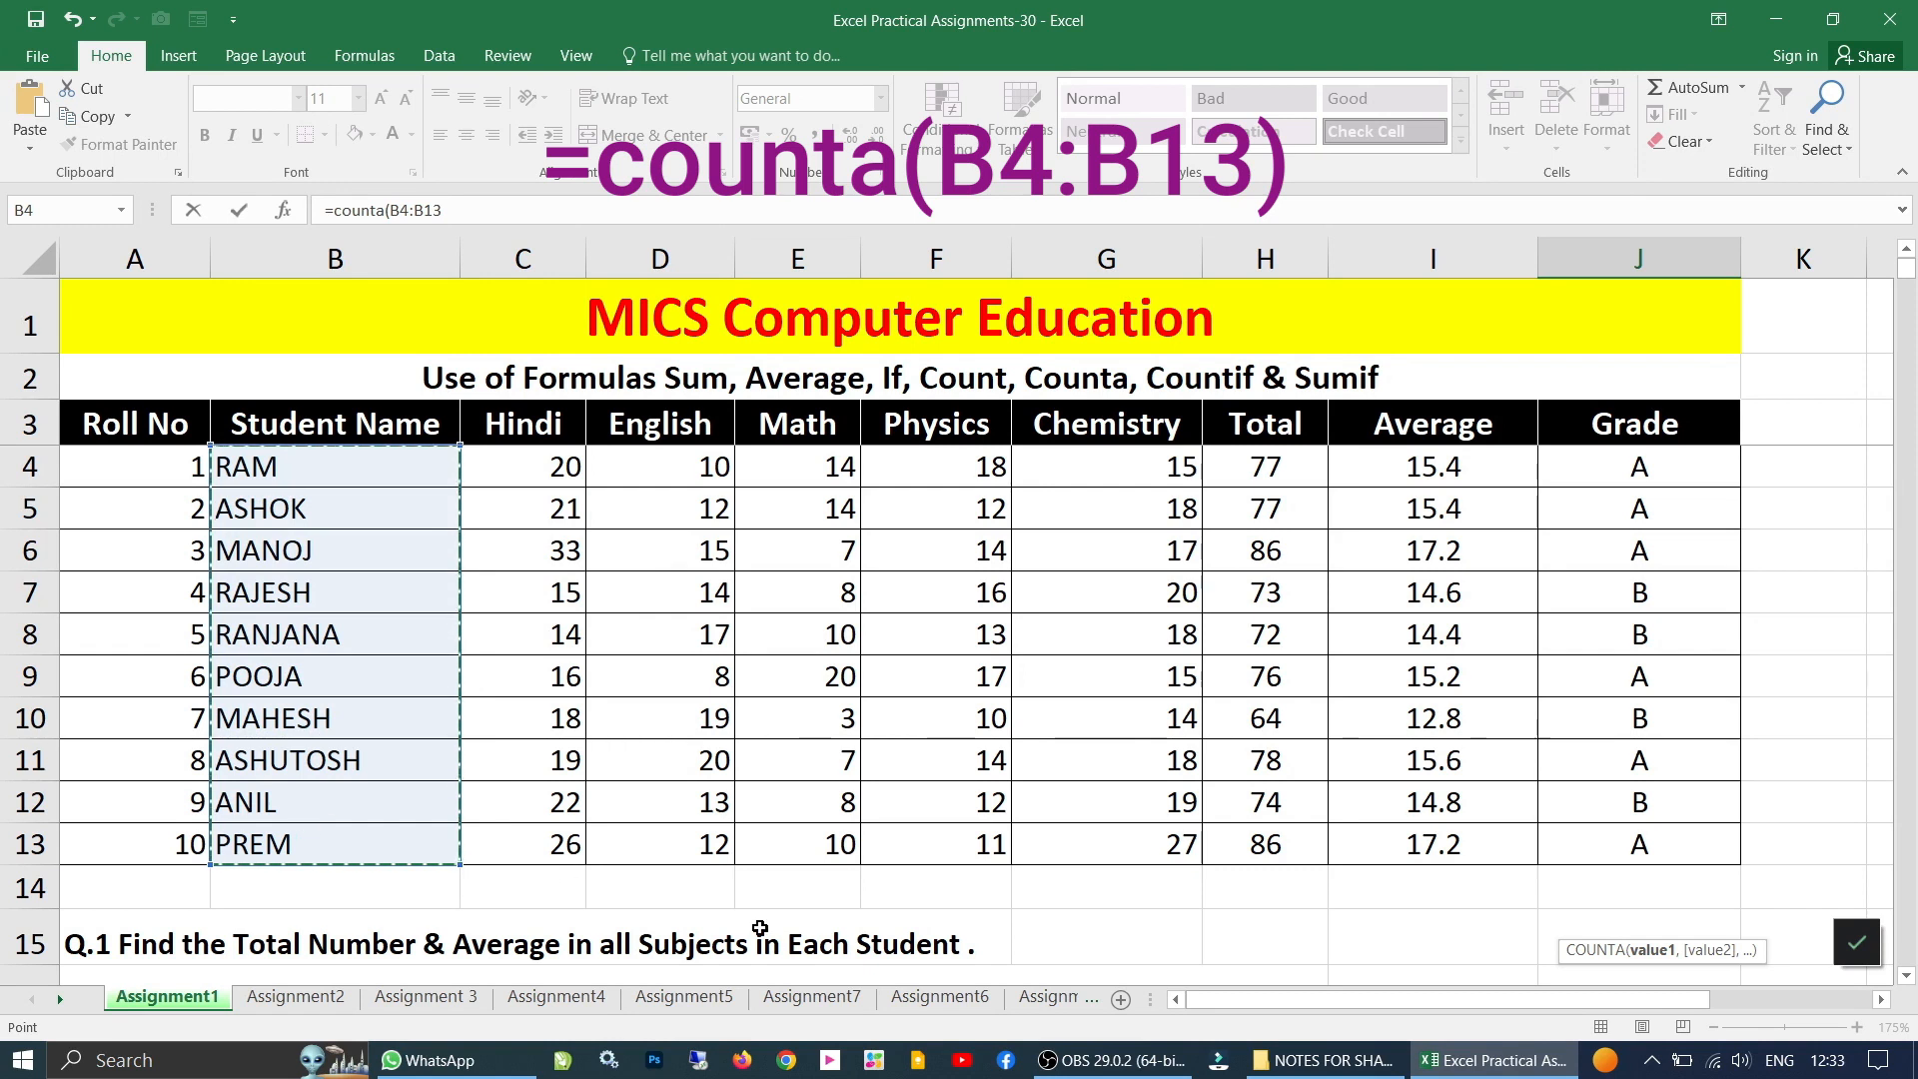
# - Count the students in J19 using =COUNTA(B4:B13), and check the formula
pyautogui.press('Return')
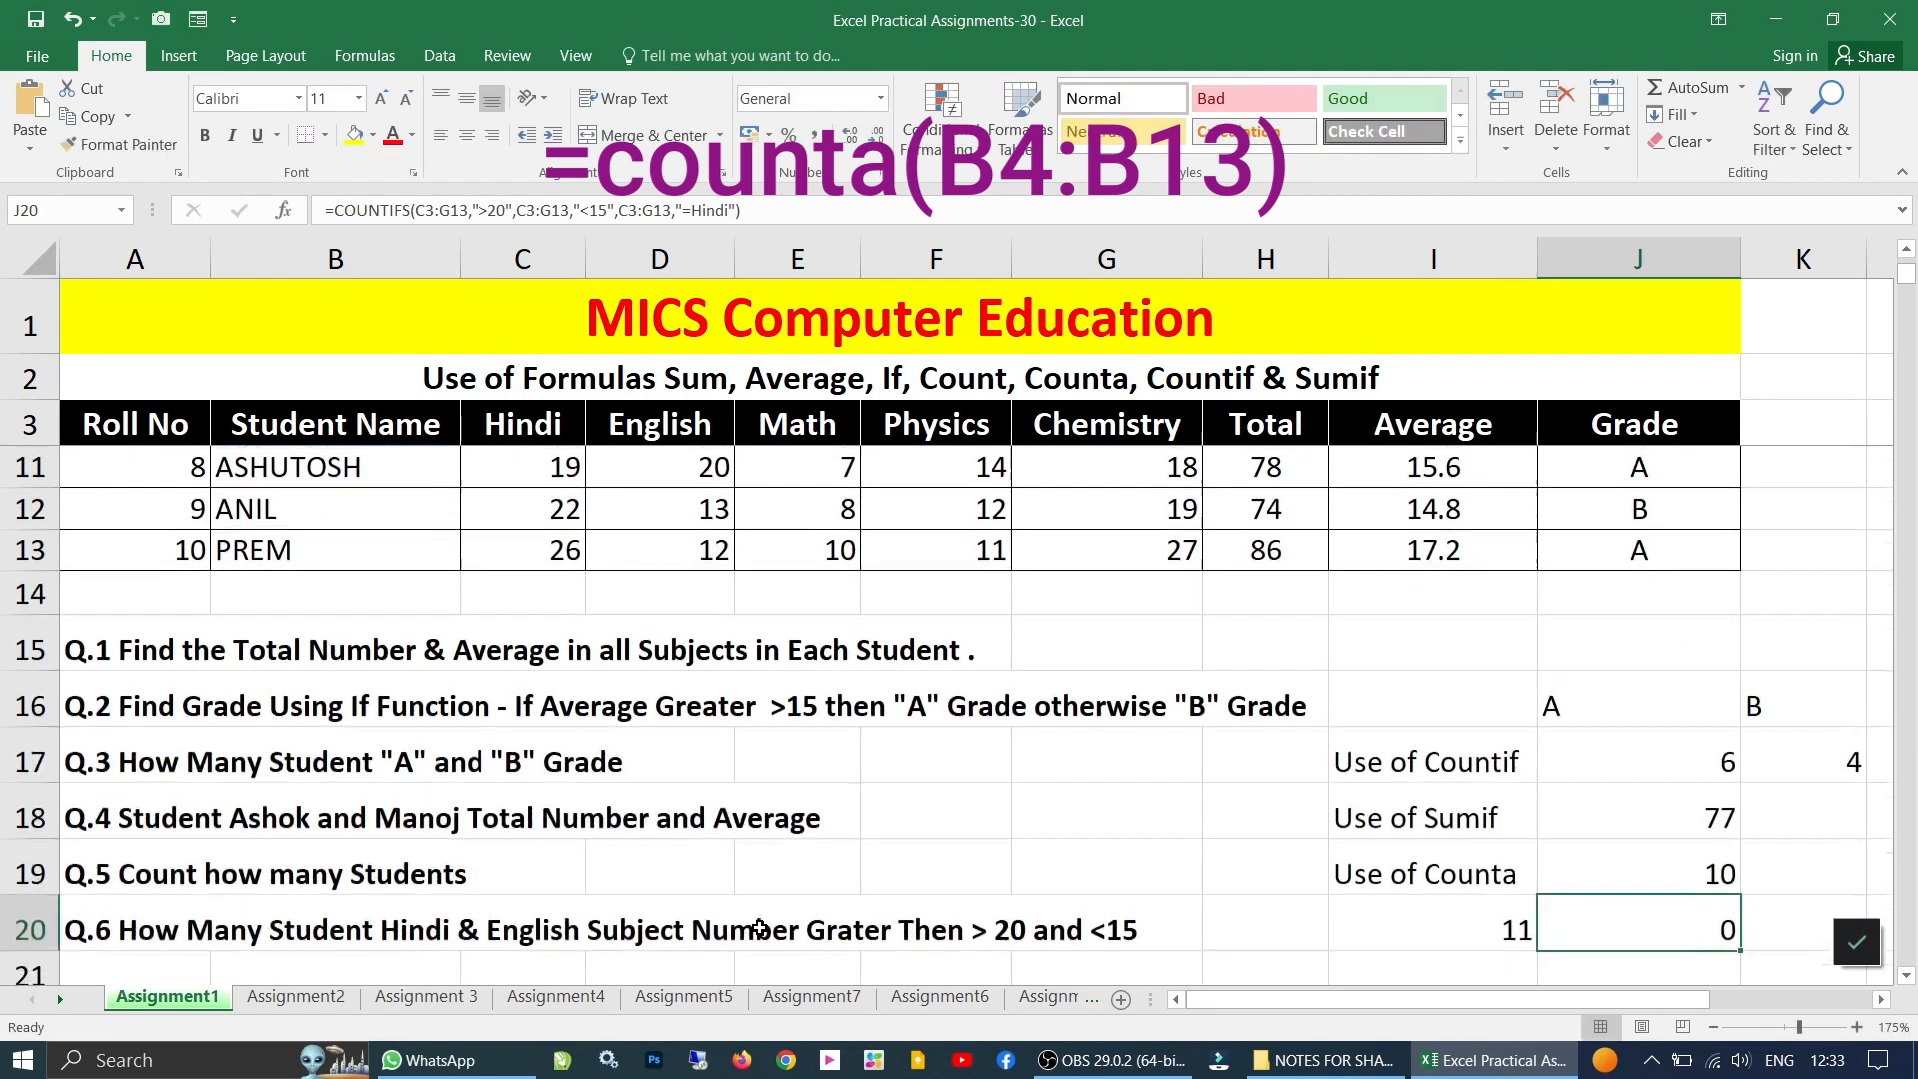
pyautogui.click(1546, 886)
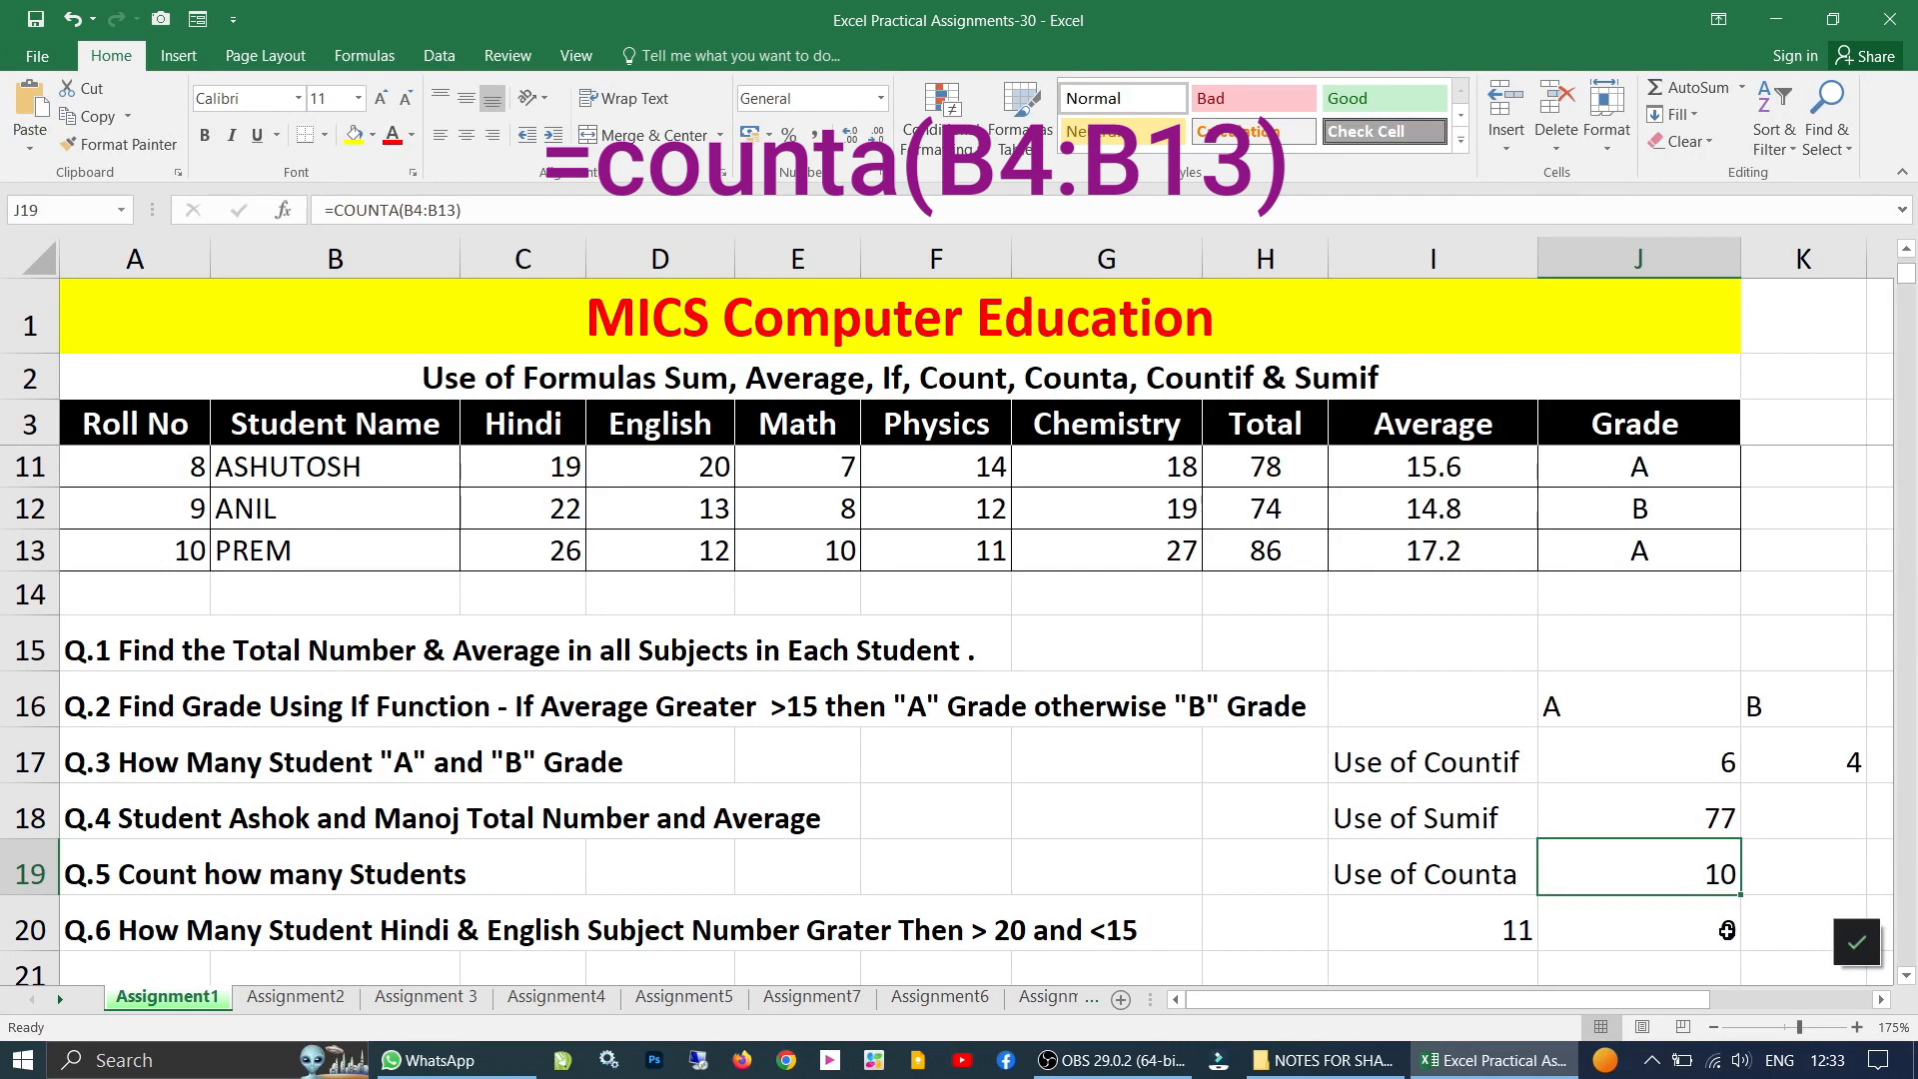
# - Test the student count by clearing the name in B12, and undo the deletion
pyautogui.click(305, 509)
pyautogui.press('Delete')
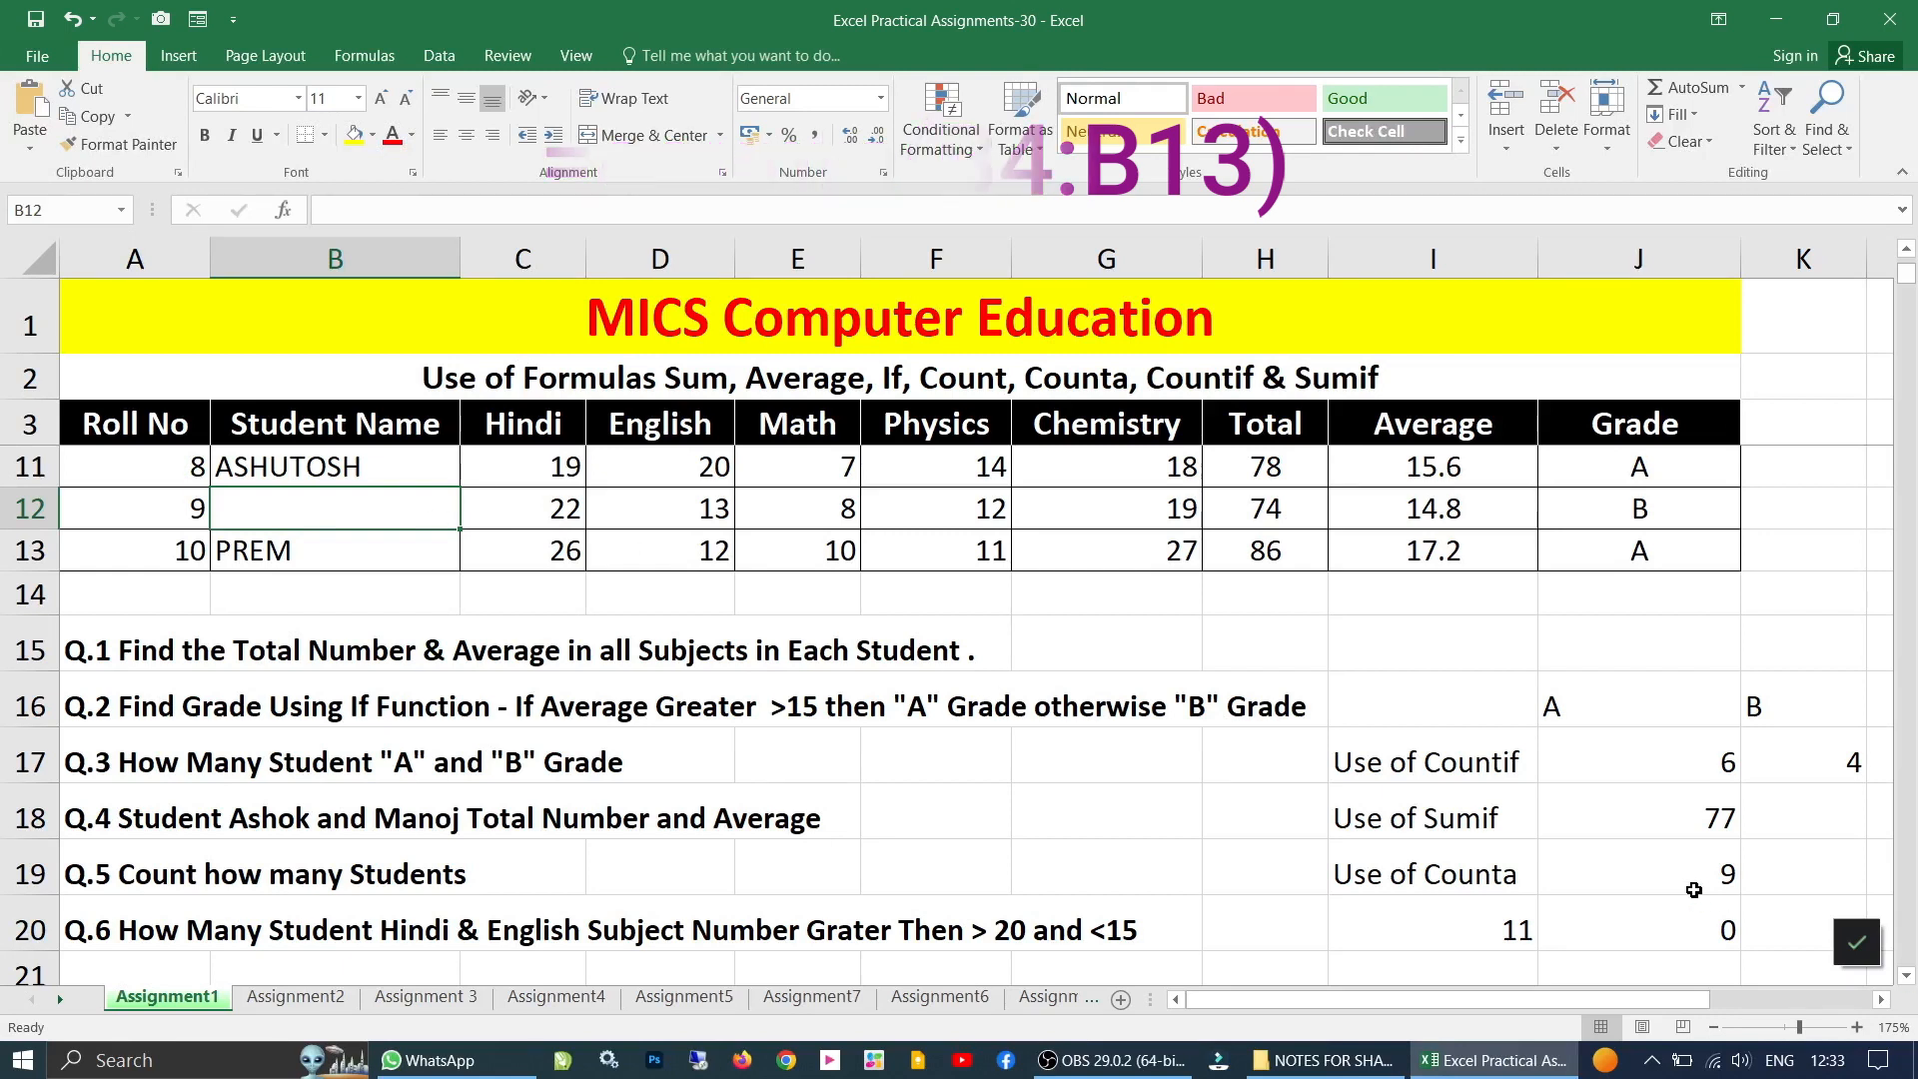
pyautogui.hotkey('ctrl', 'z')
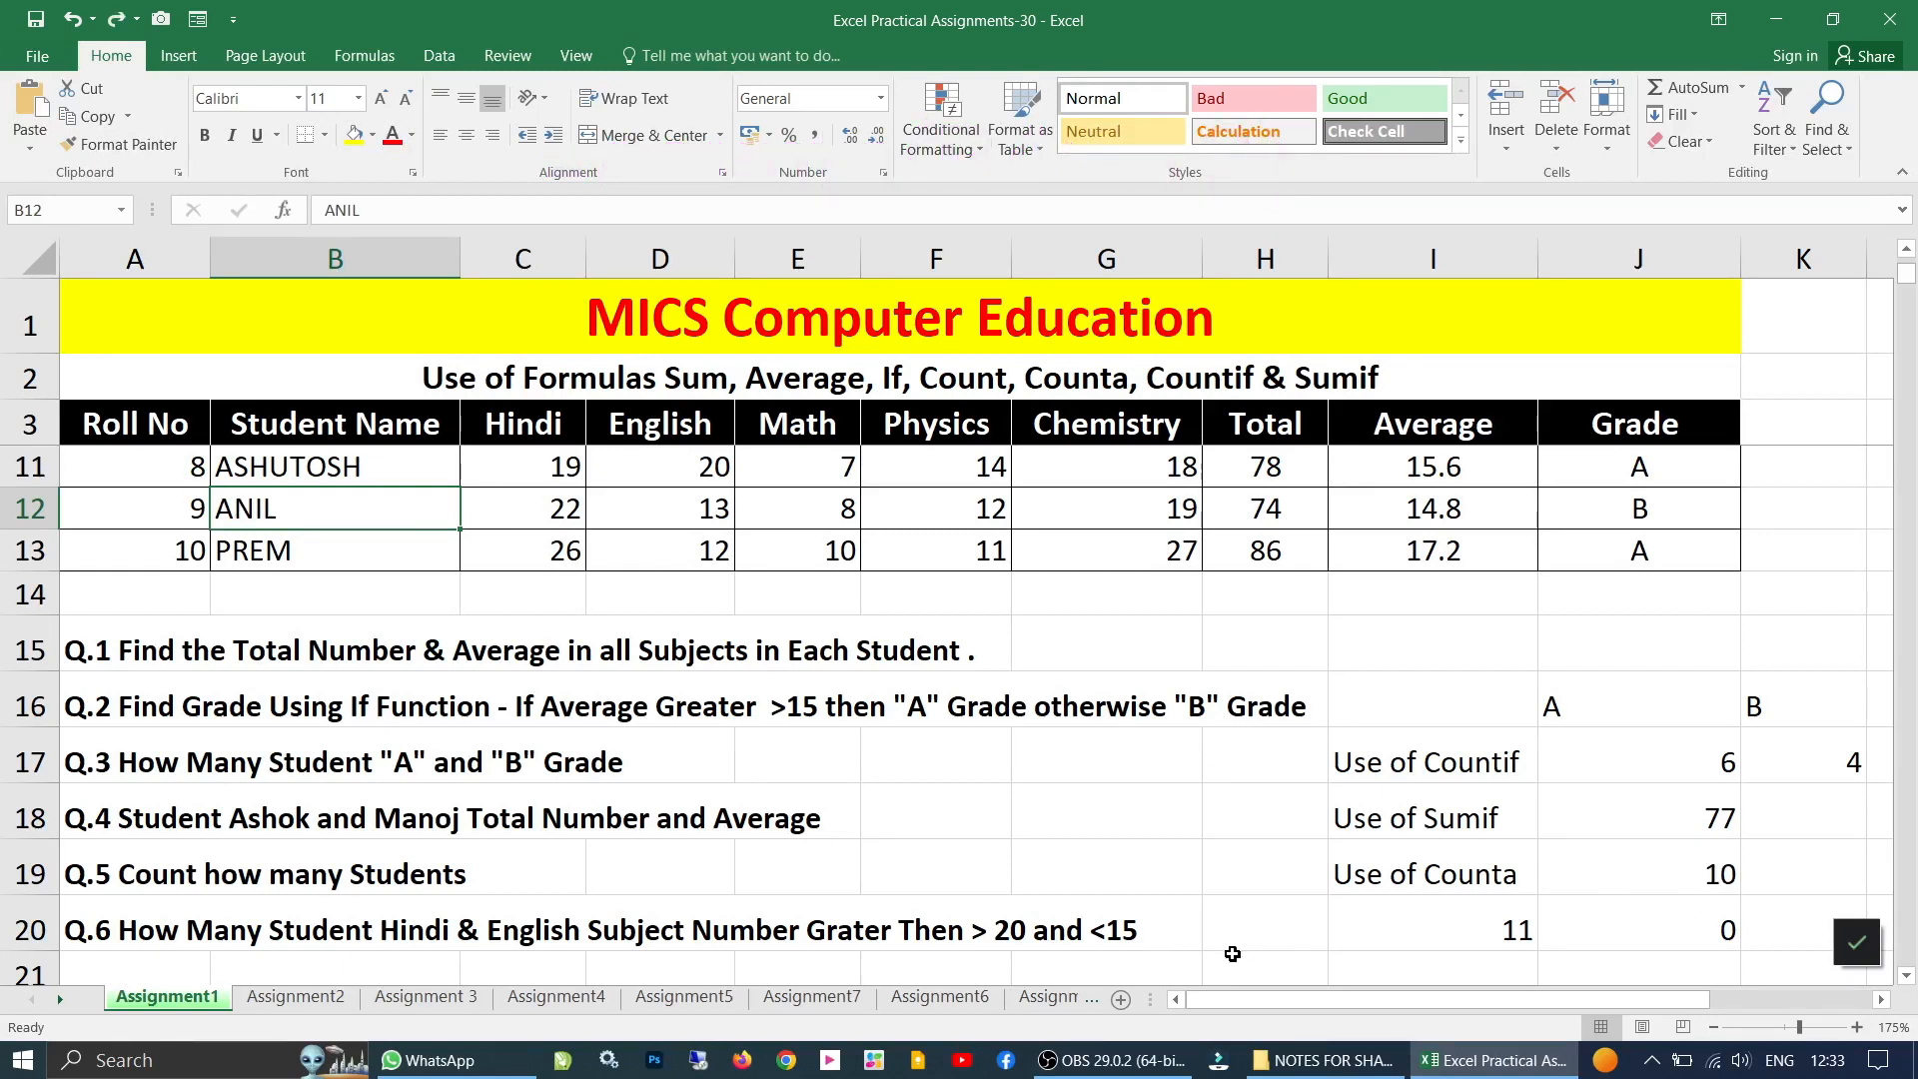
# - Read question Q.6 and examine the Hindi and English marks in C4:D13 against its conditions
pyautogui.scroll(-1, 848, 857)
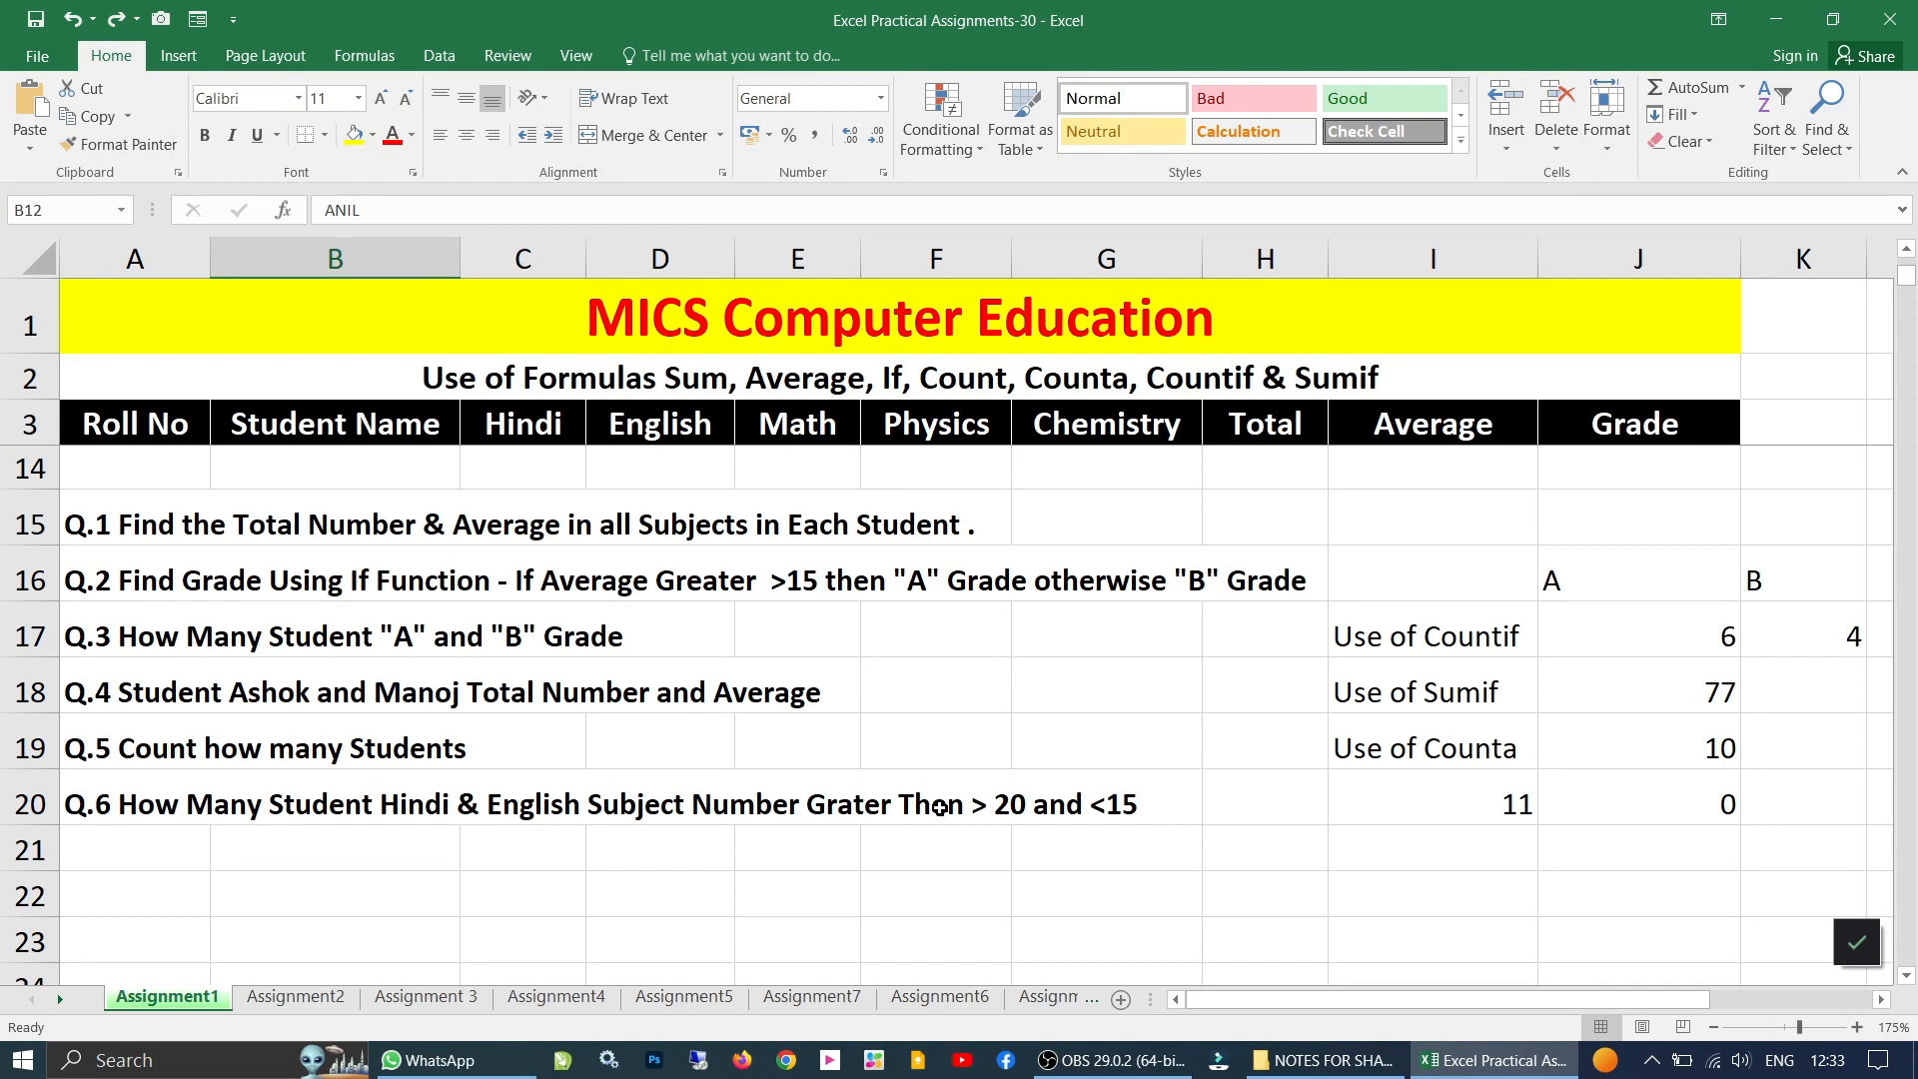
pyautogui.scroll(4, 939, 807)
pyautogui.keyDown('ctrl'); pyautogui.scroll(-1, 622, 678); pyautogui.keyUp('ctrl')
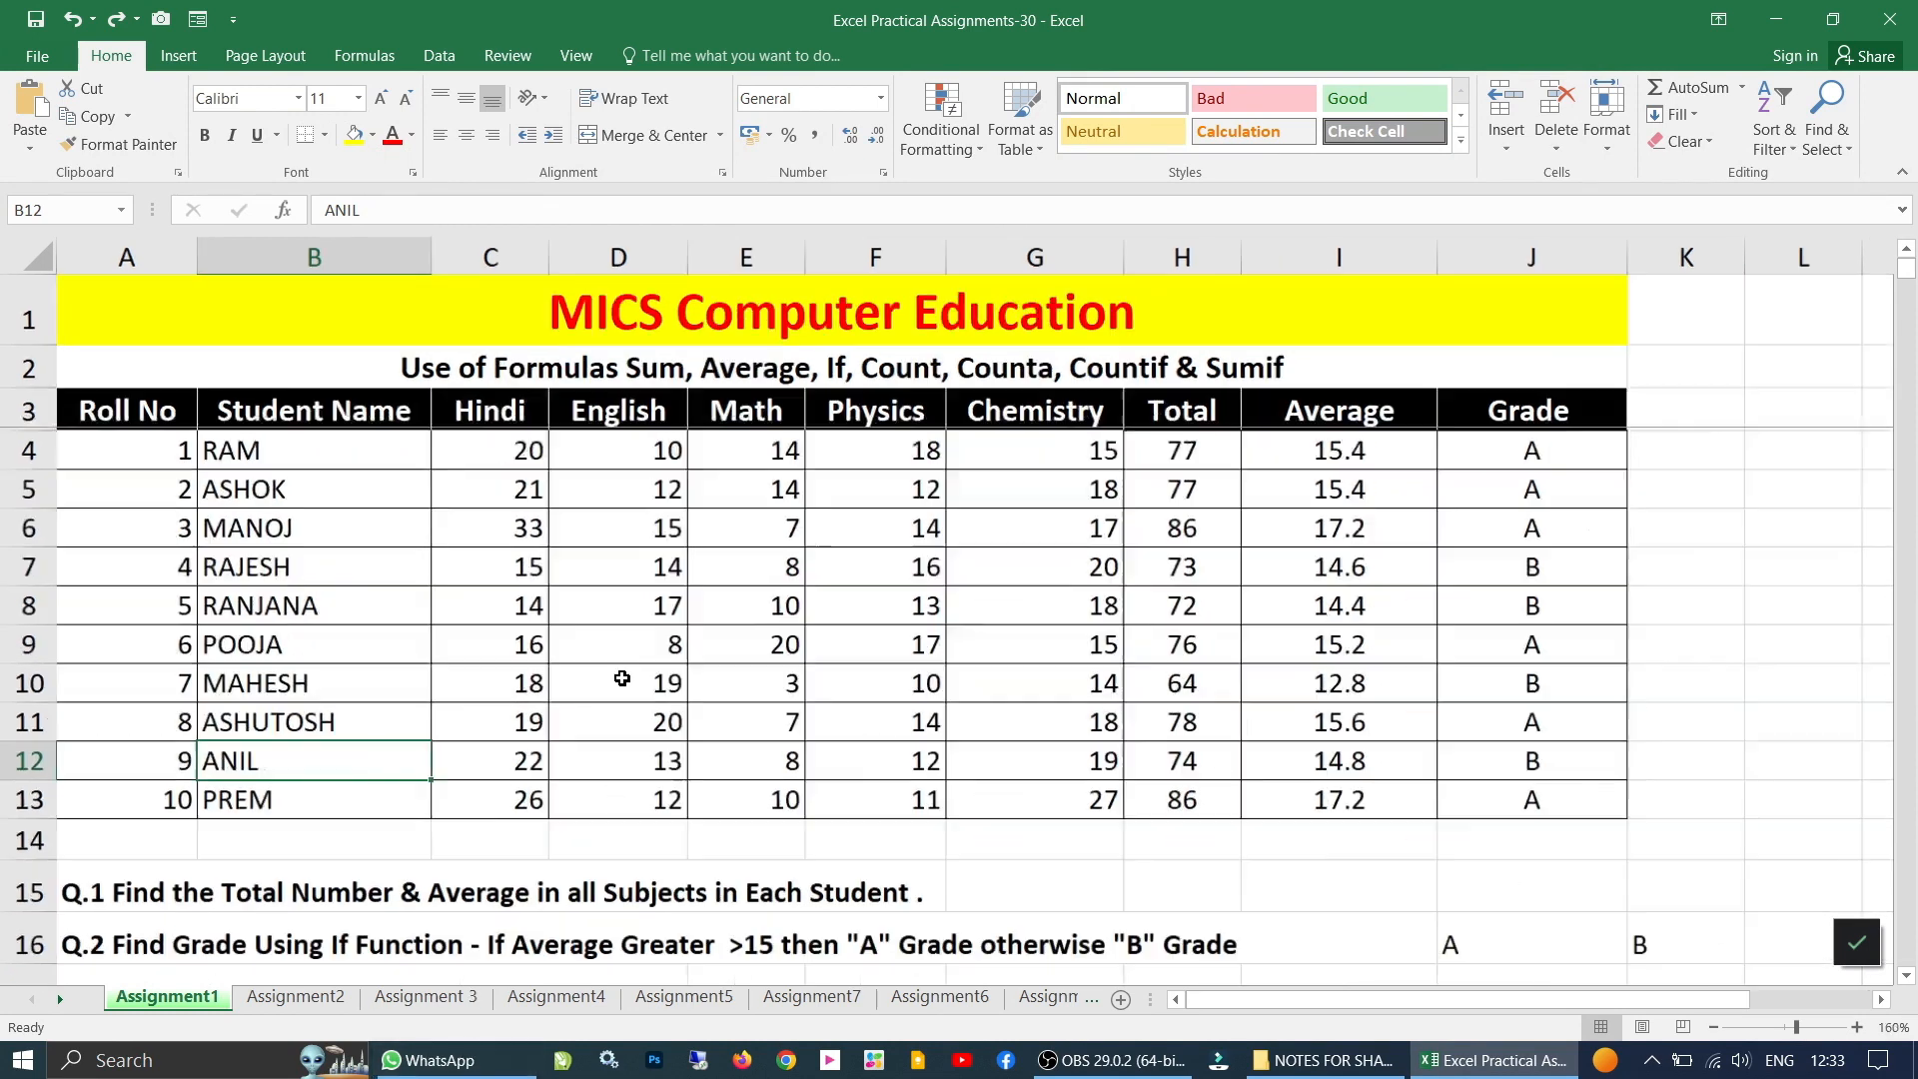
pyautogui.moveTo(504, 449); pyautogui.dragTo(620, 789)
pyautogui.press('Left')
pyautogui.moveTo(460, 447); pyautogui.dragTo(506, 788)
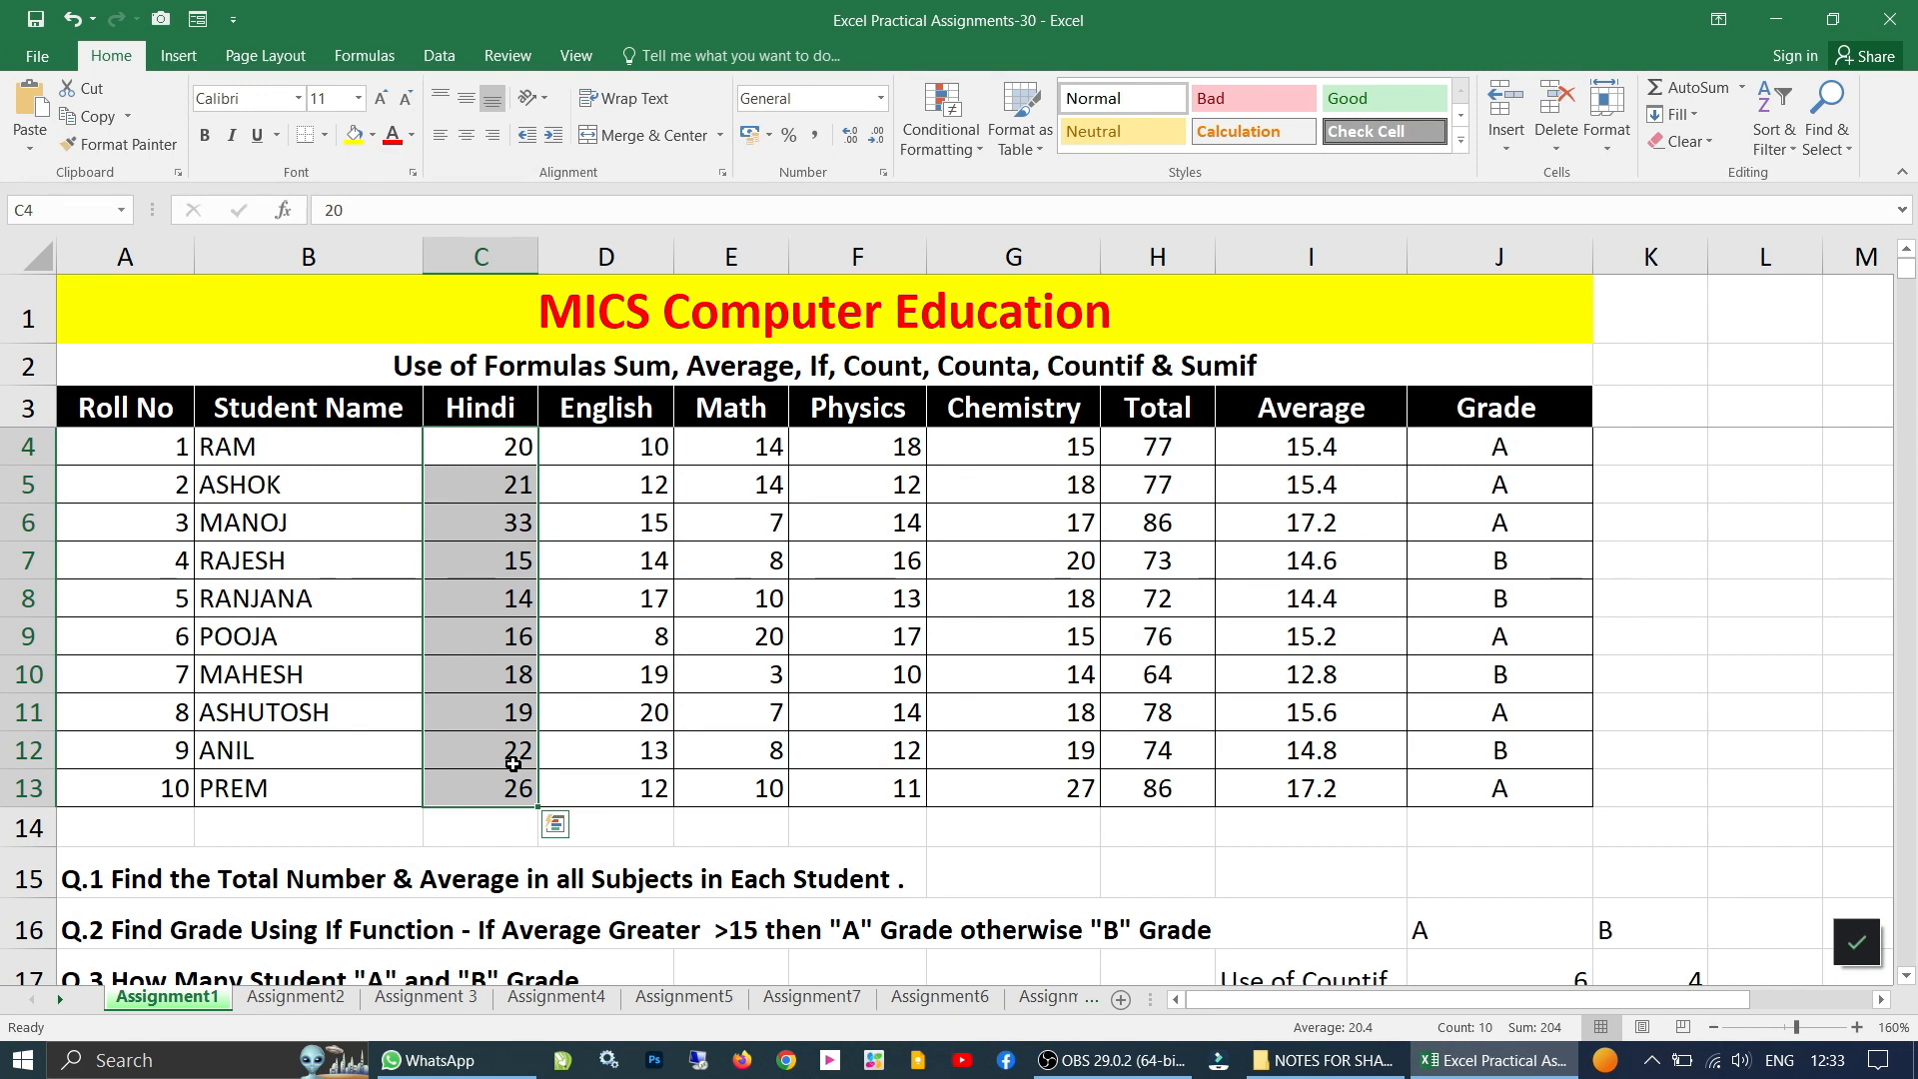
pyautogui.scroll(-2, 513, 764)
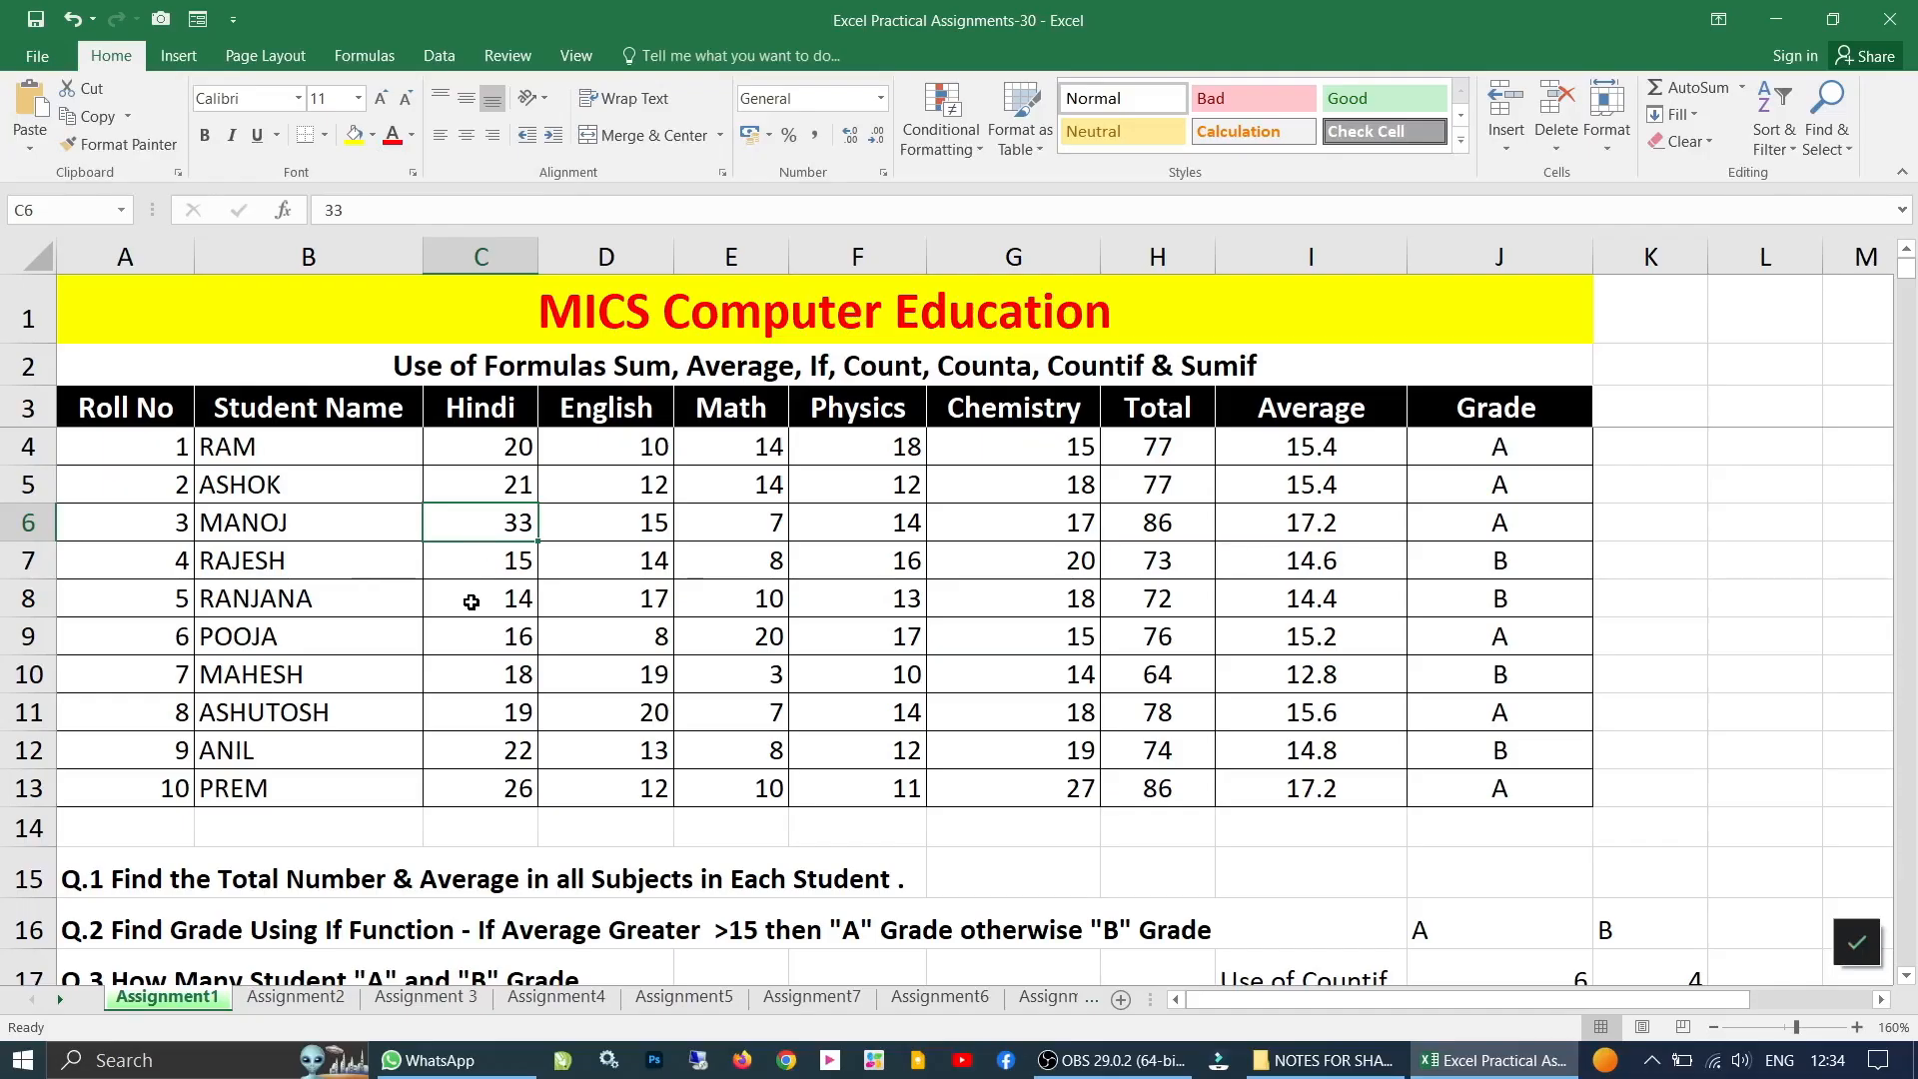
pyautogui.click(472, 601)
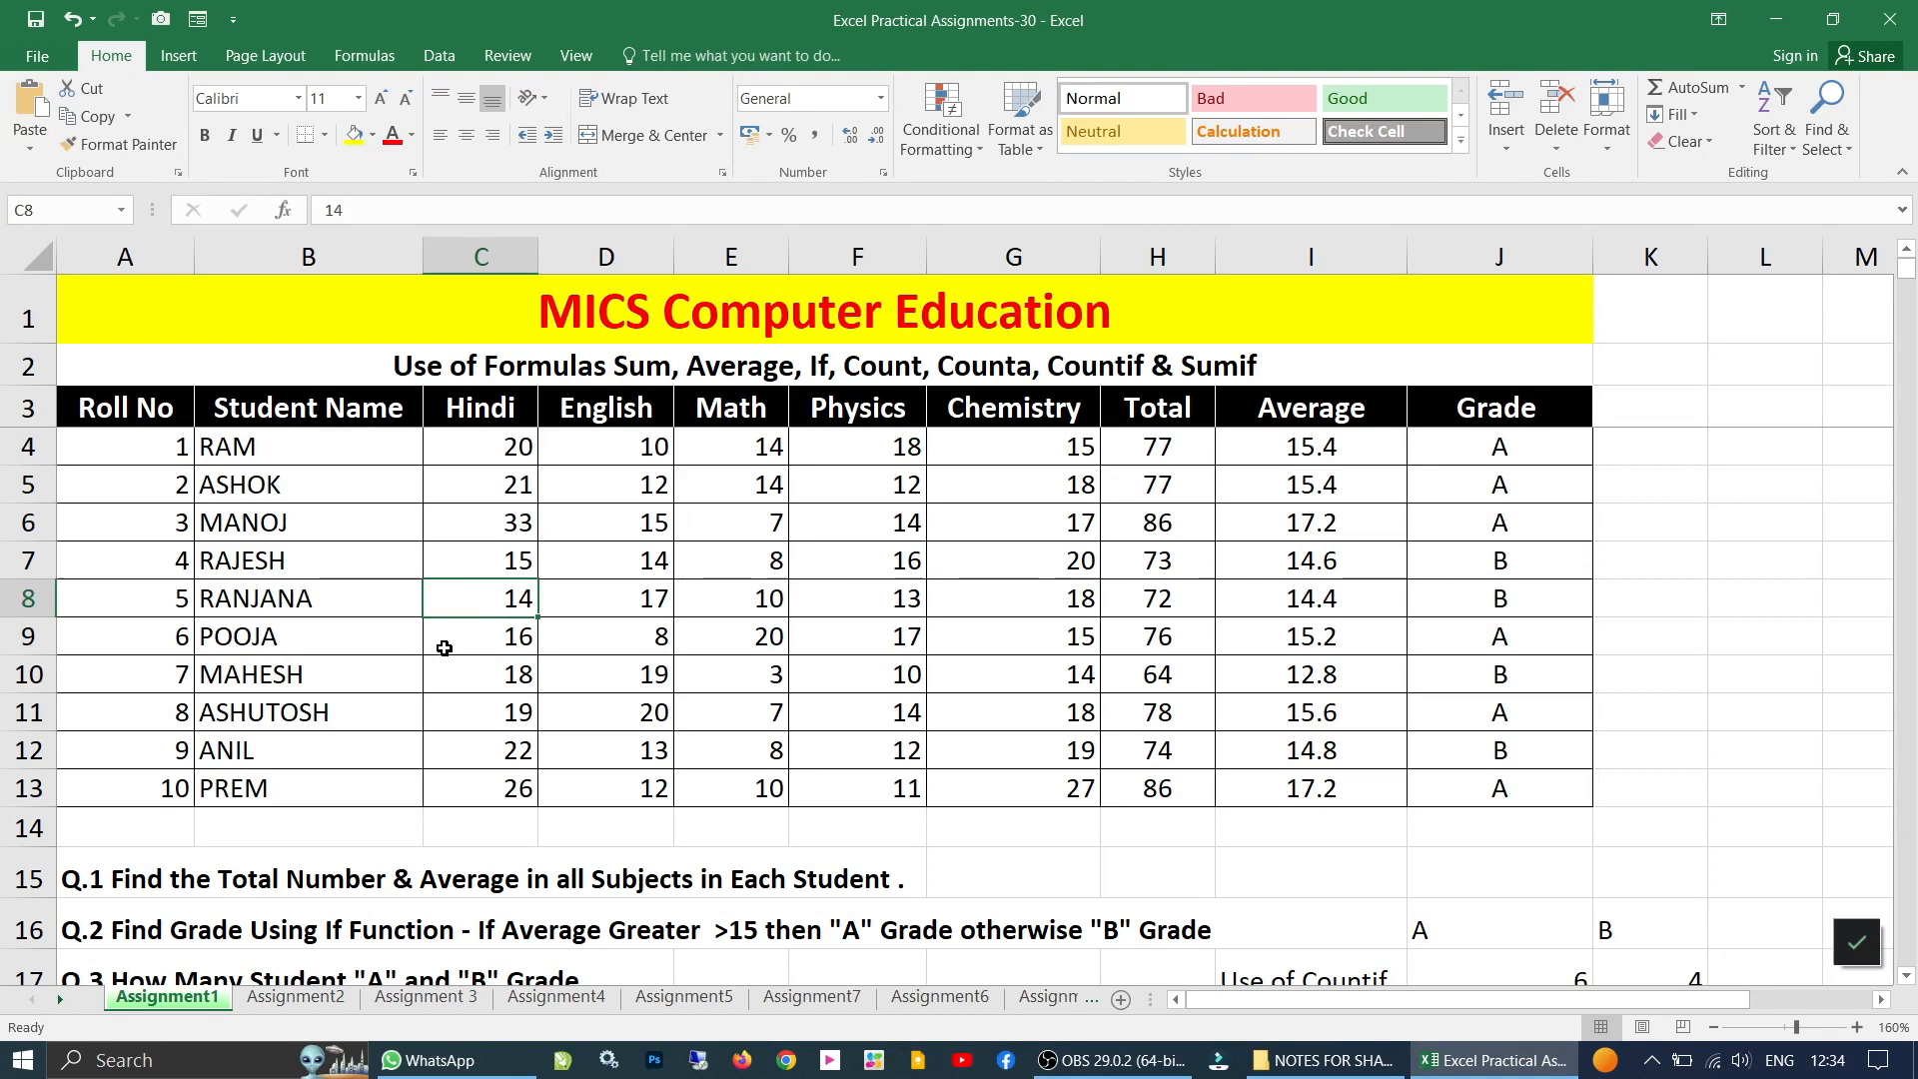
pyautogui.moveTo(501, 446); pyautogui.dragTo(465, 775)
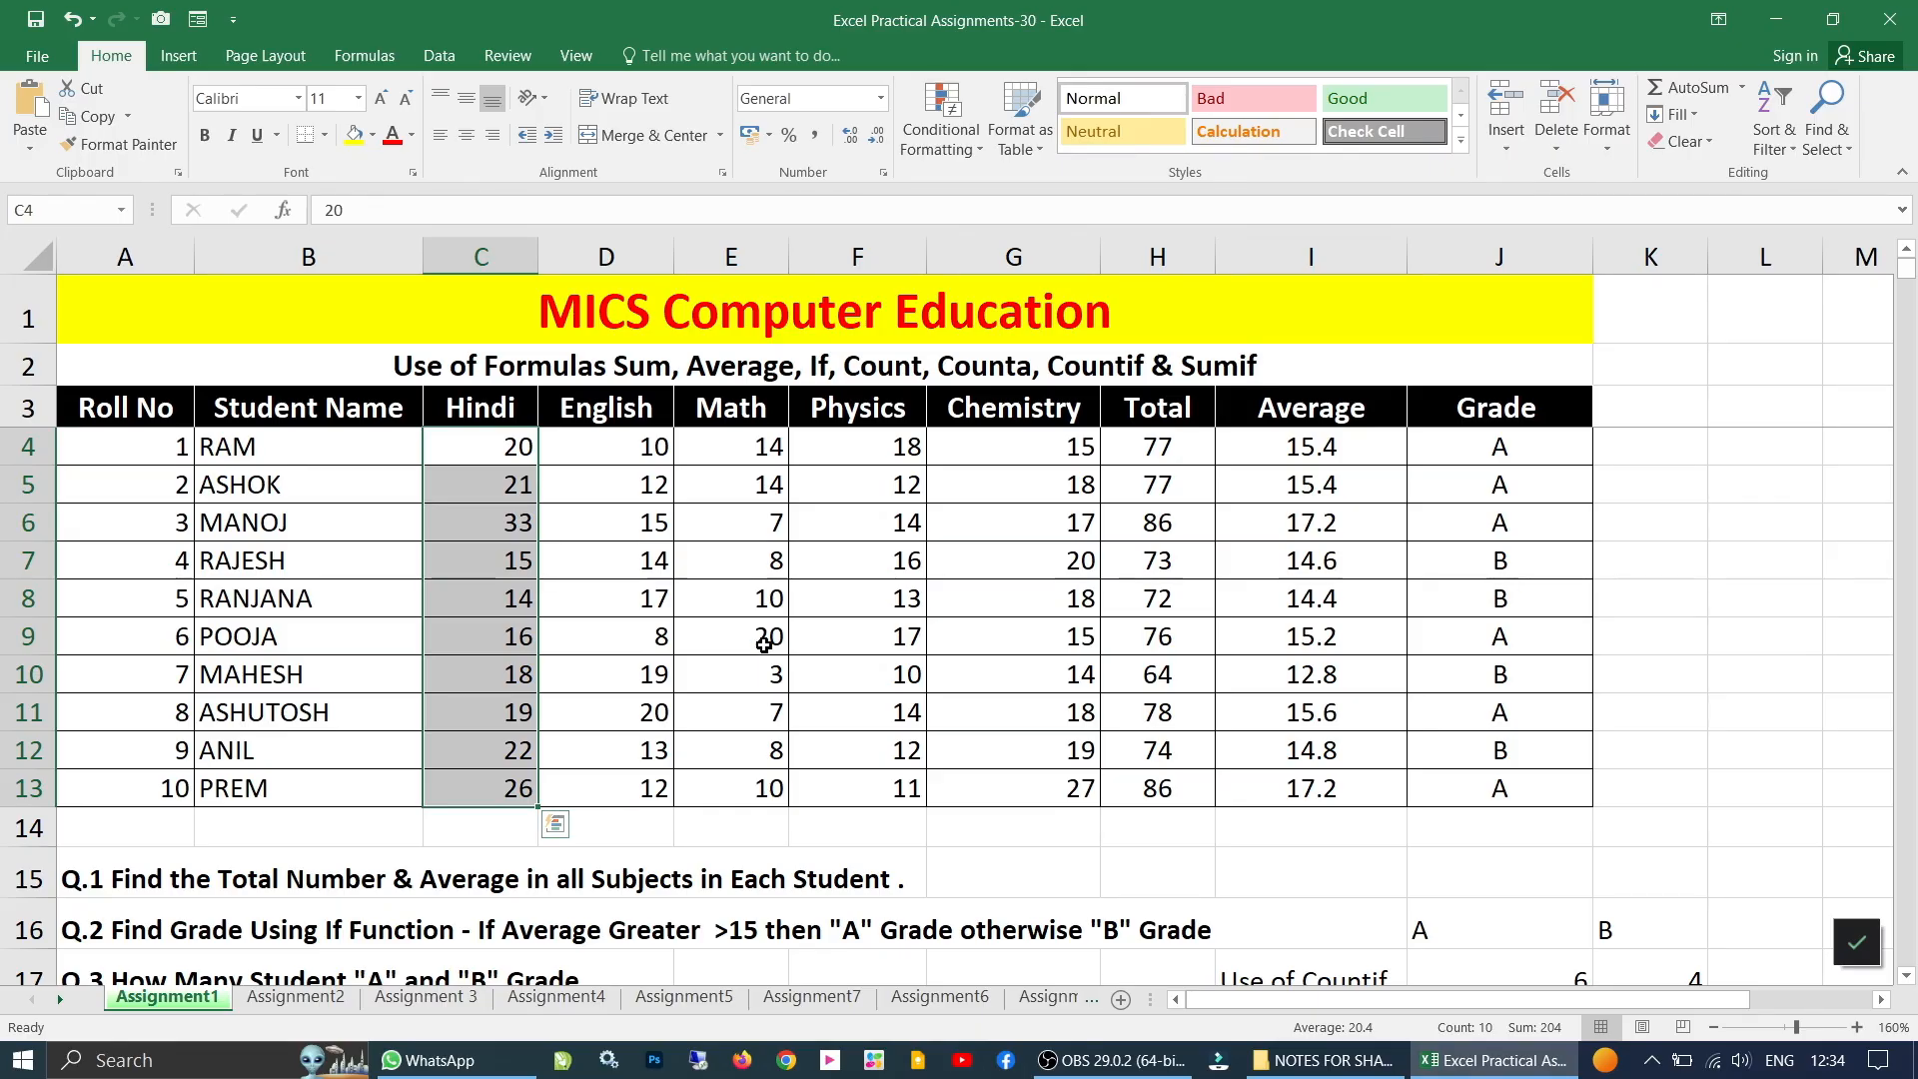
# - Label the Q.6 answer row by entering "use countif" in I20
pyautogui.scroll(-2, 997, 750)
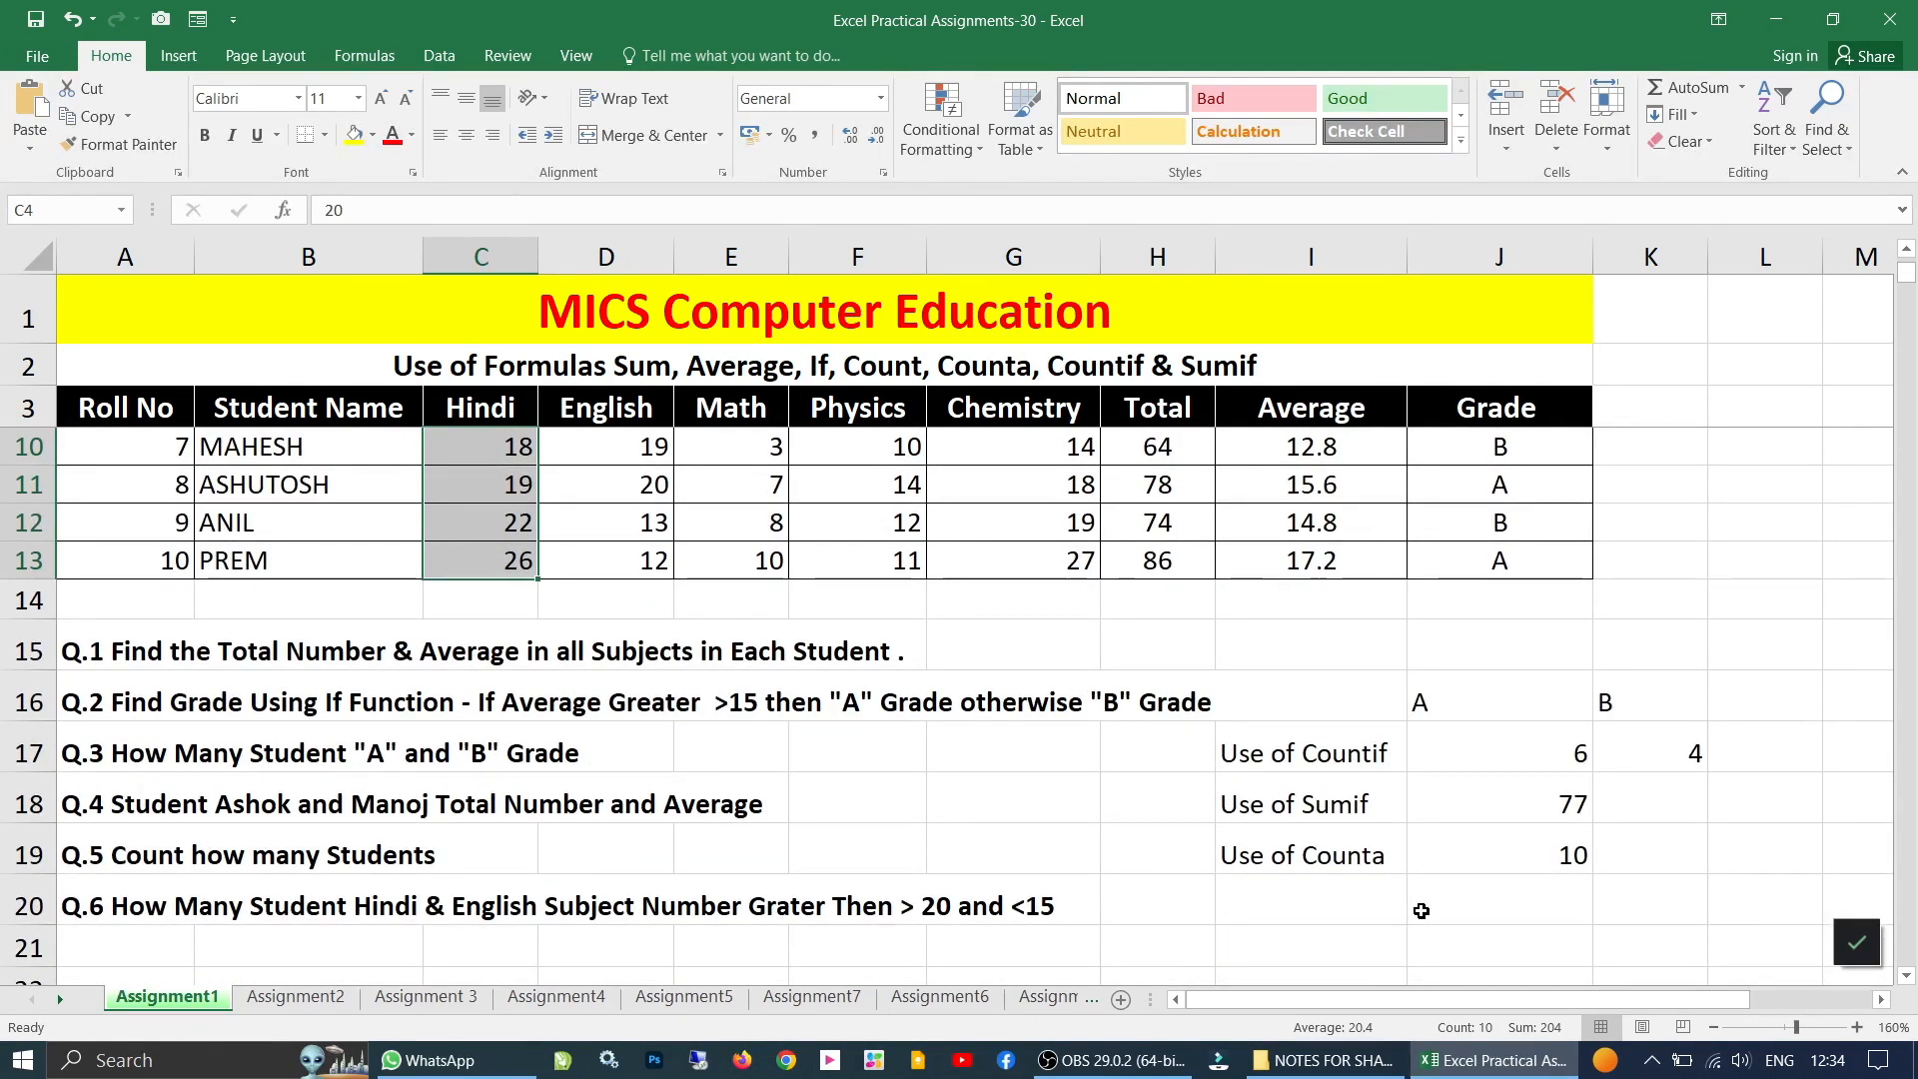
pyautogui.click(1463, 908)
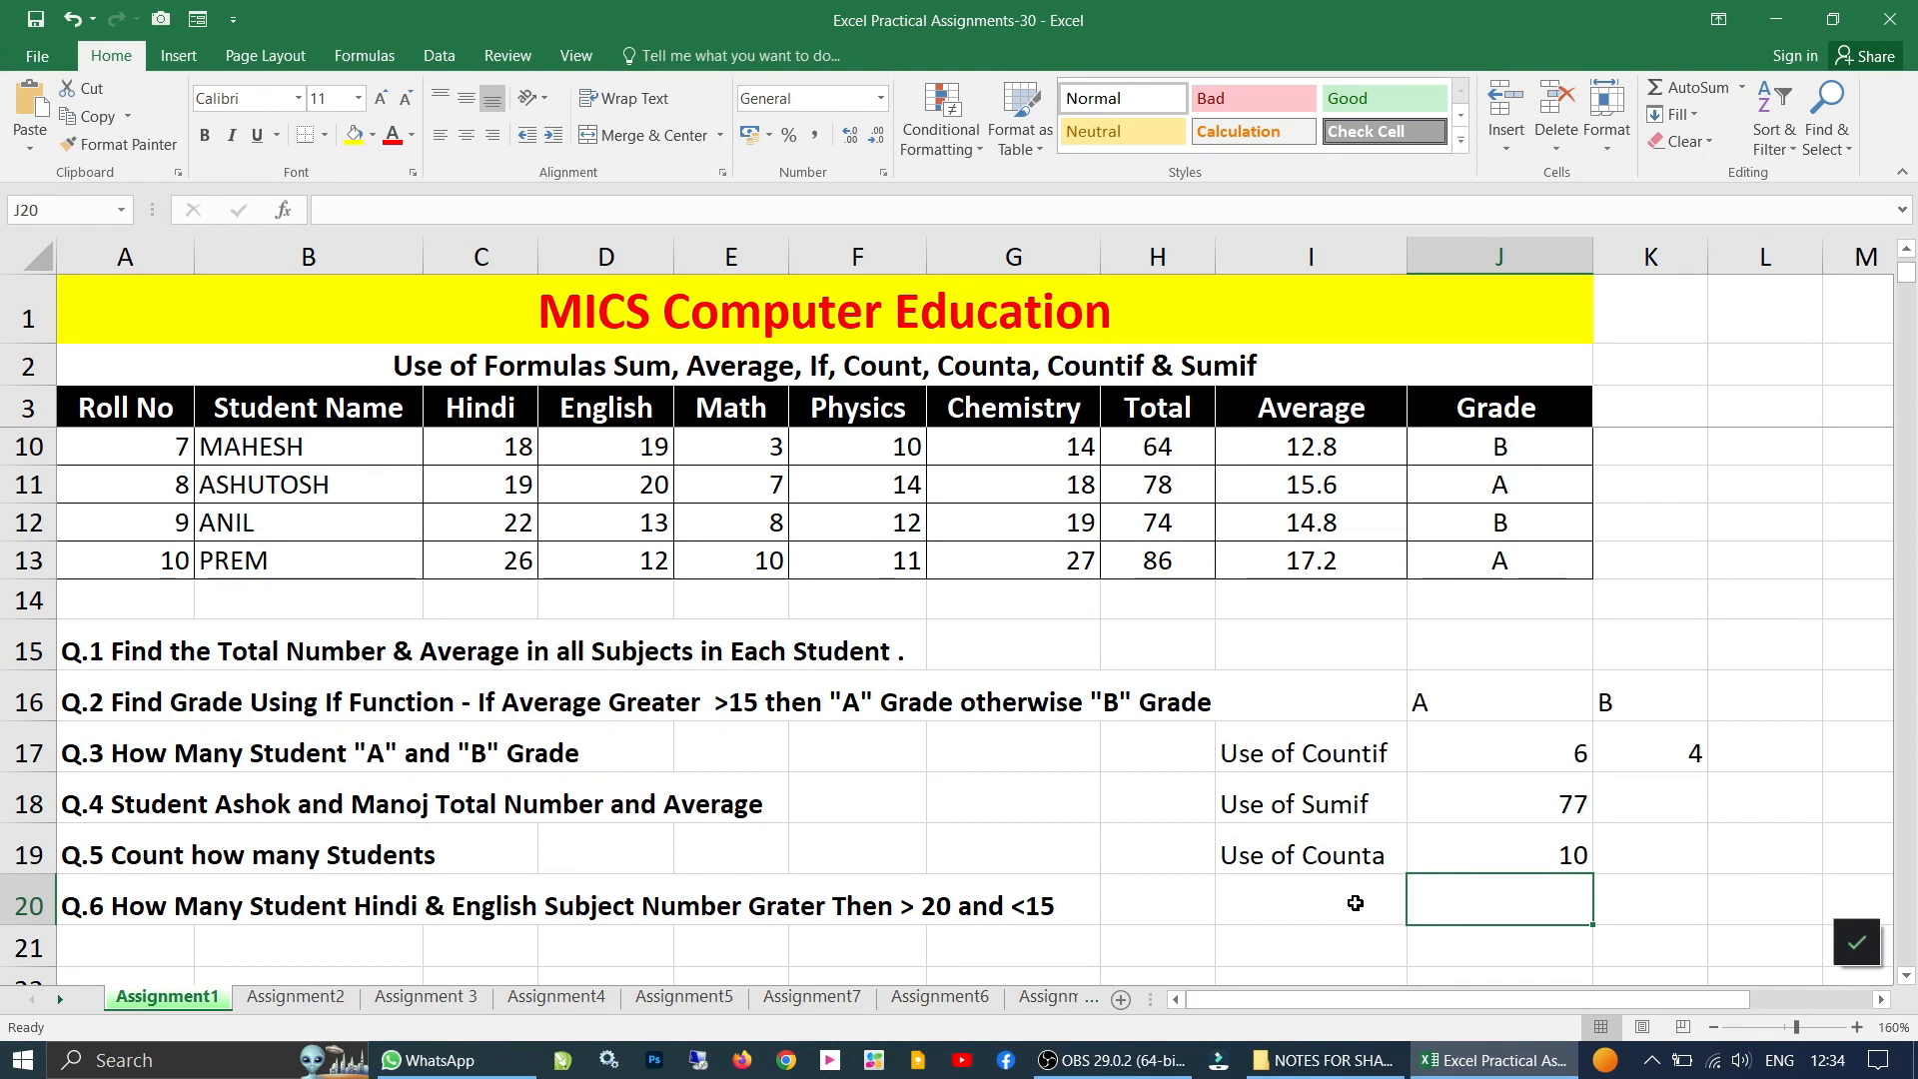
pyautogui.click(1354, 903)
pyautogui.write('use countif')
pyautogui.press('Tab')
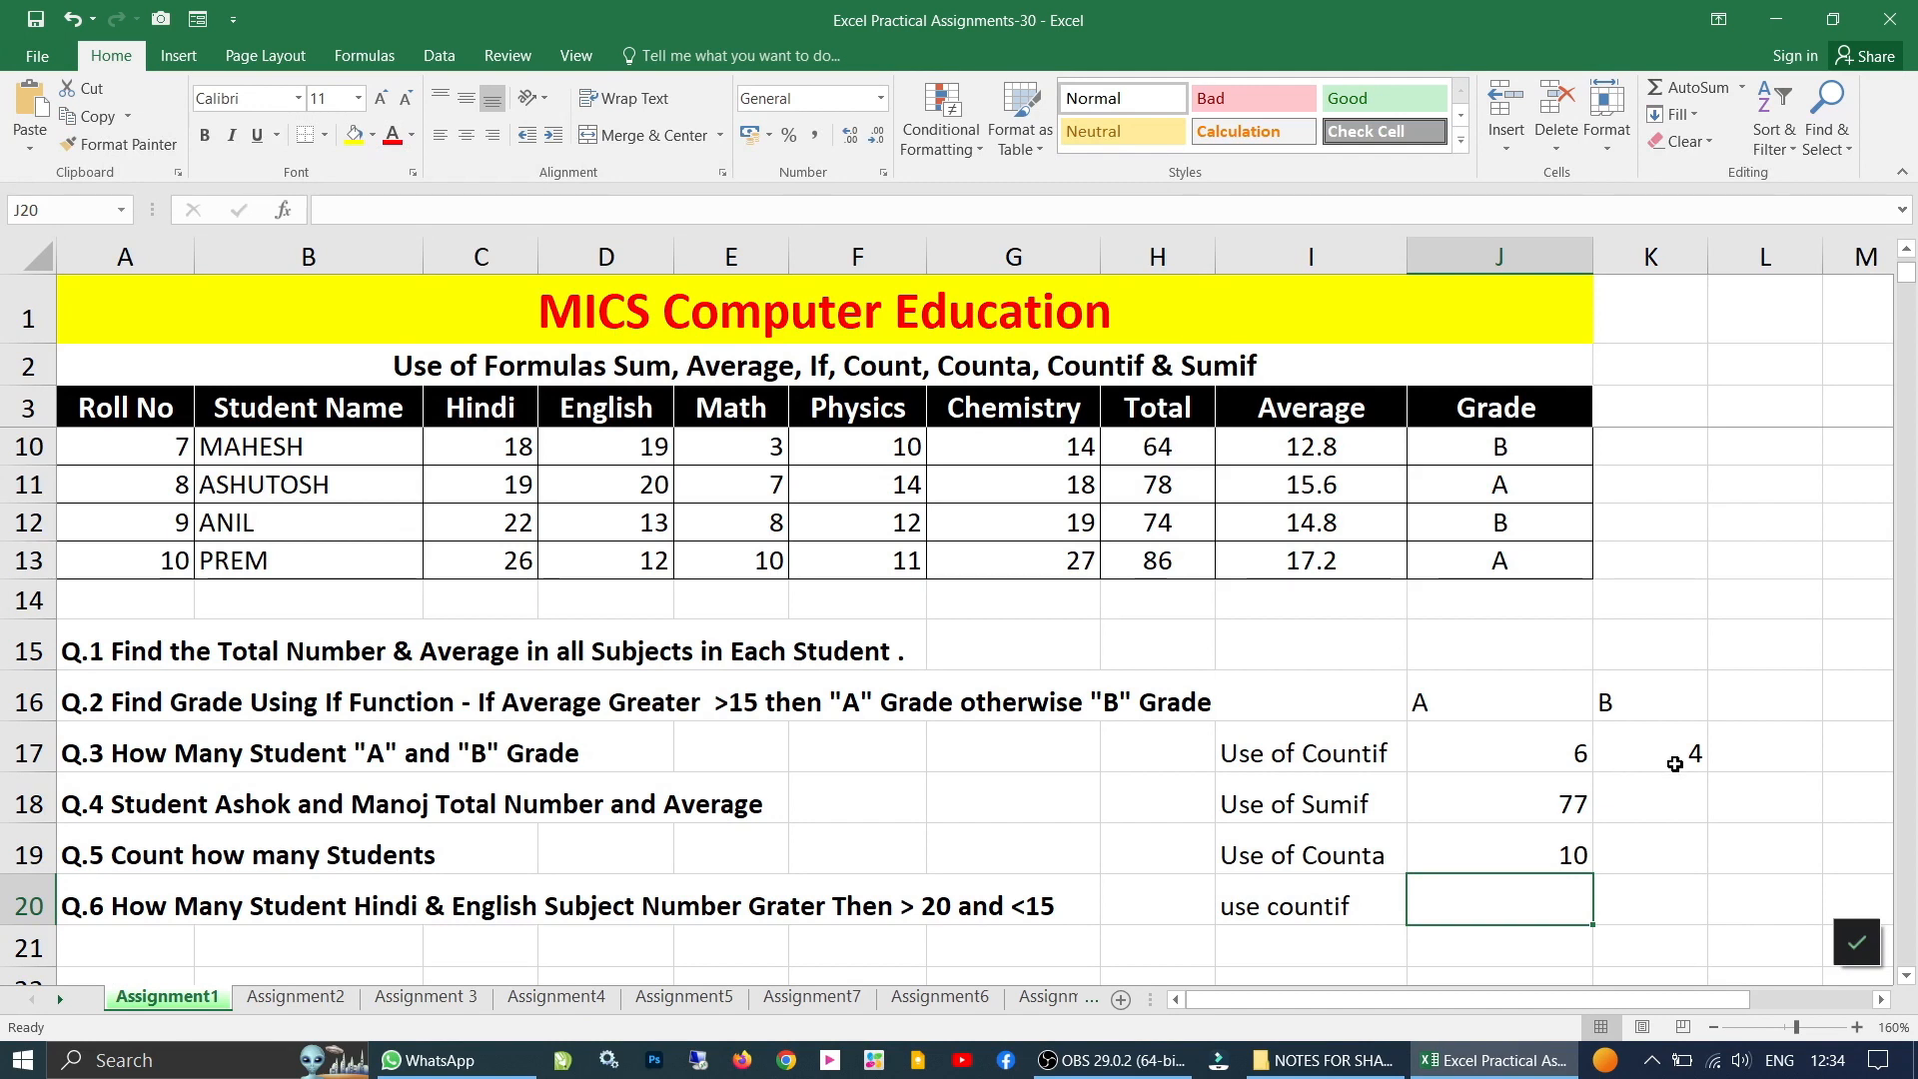
# - Count the students with Hindi marks above 20 in J20 using =COUNTIF(C4:C13,">20")
pyautogui.write('=coun')
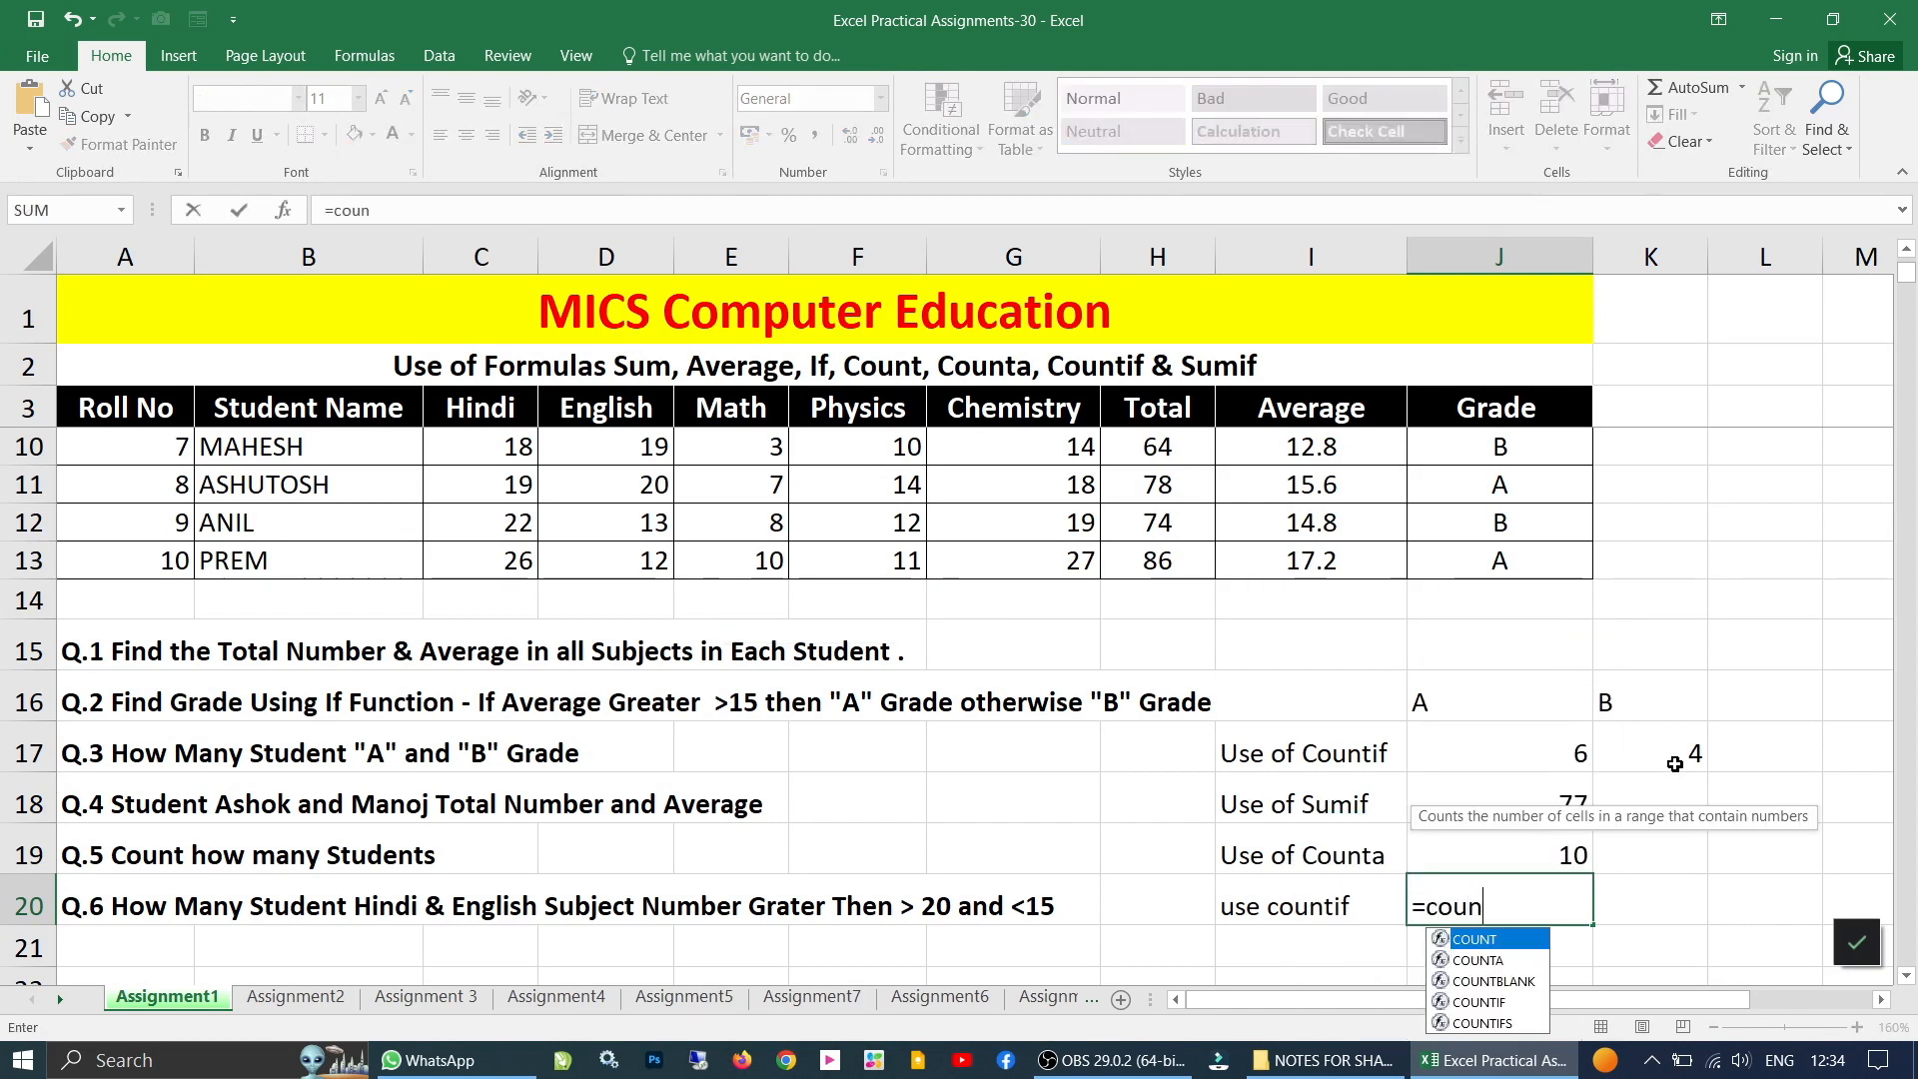
pyautogui.write('tif(')
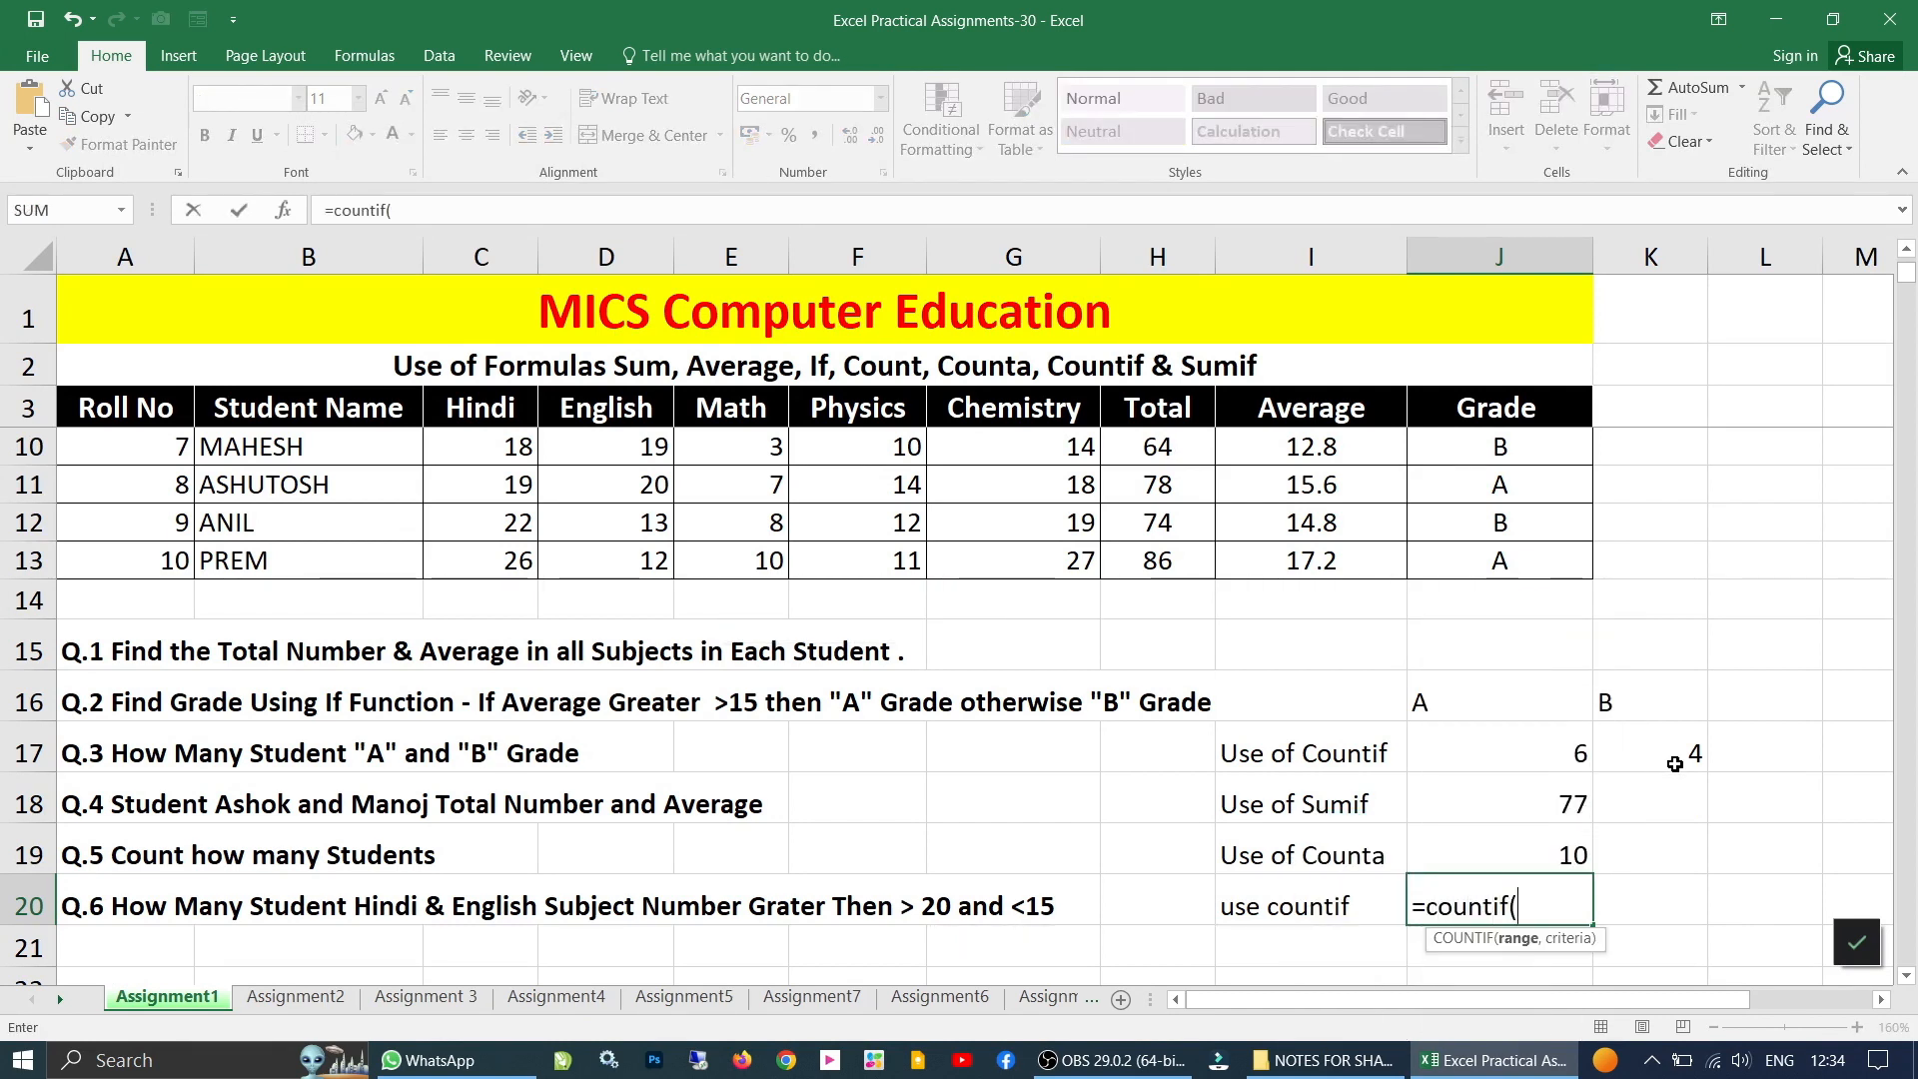
pyautogui.scroll(2, 612, 543)
pyautogui.moveTo(504, 446); pyautogui.dragTo(473, 788)
pyautogui.scroll(-2, 1458, 789)
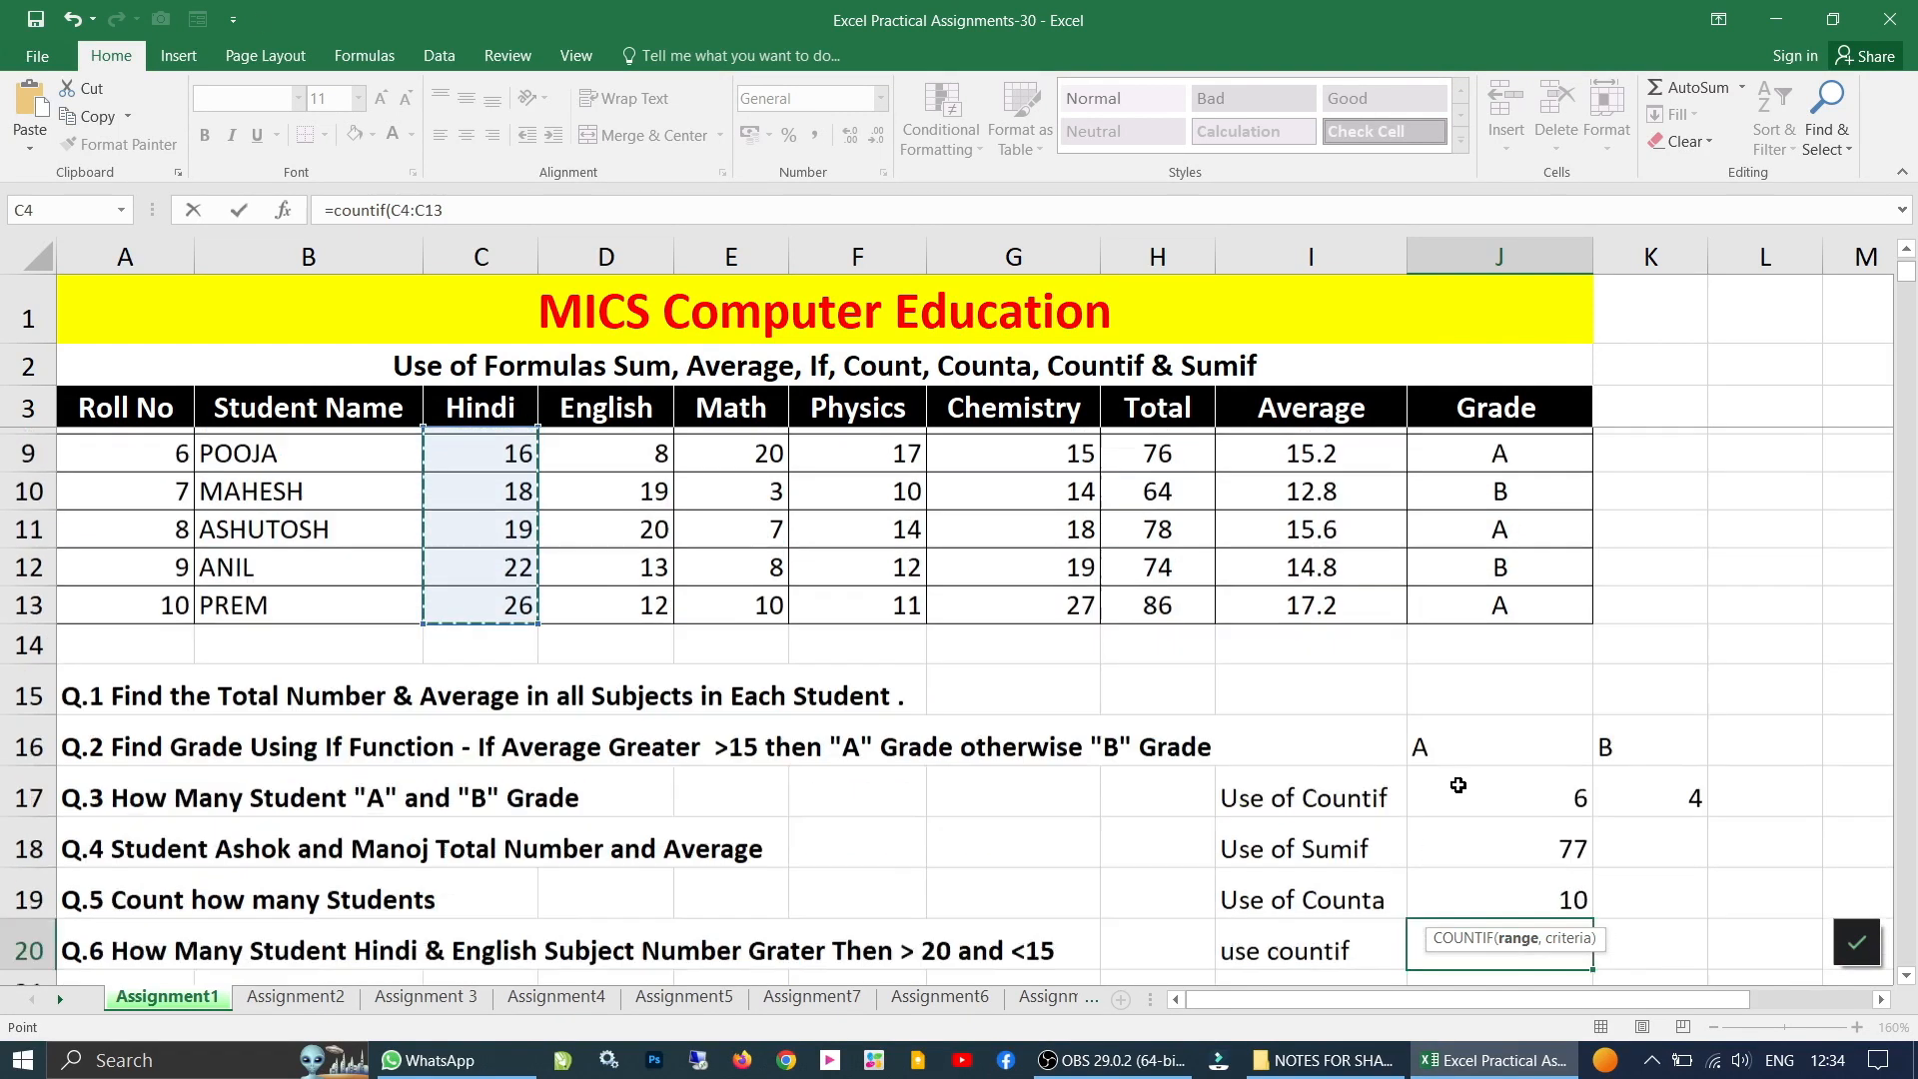
pyautogui.write(',">')
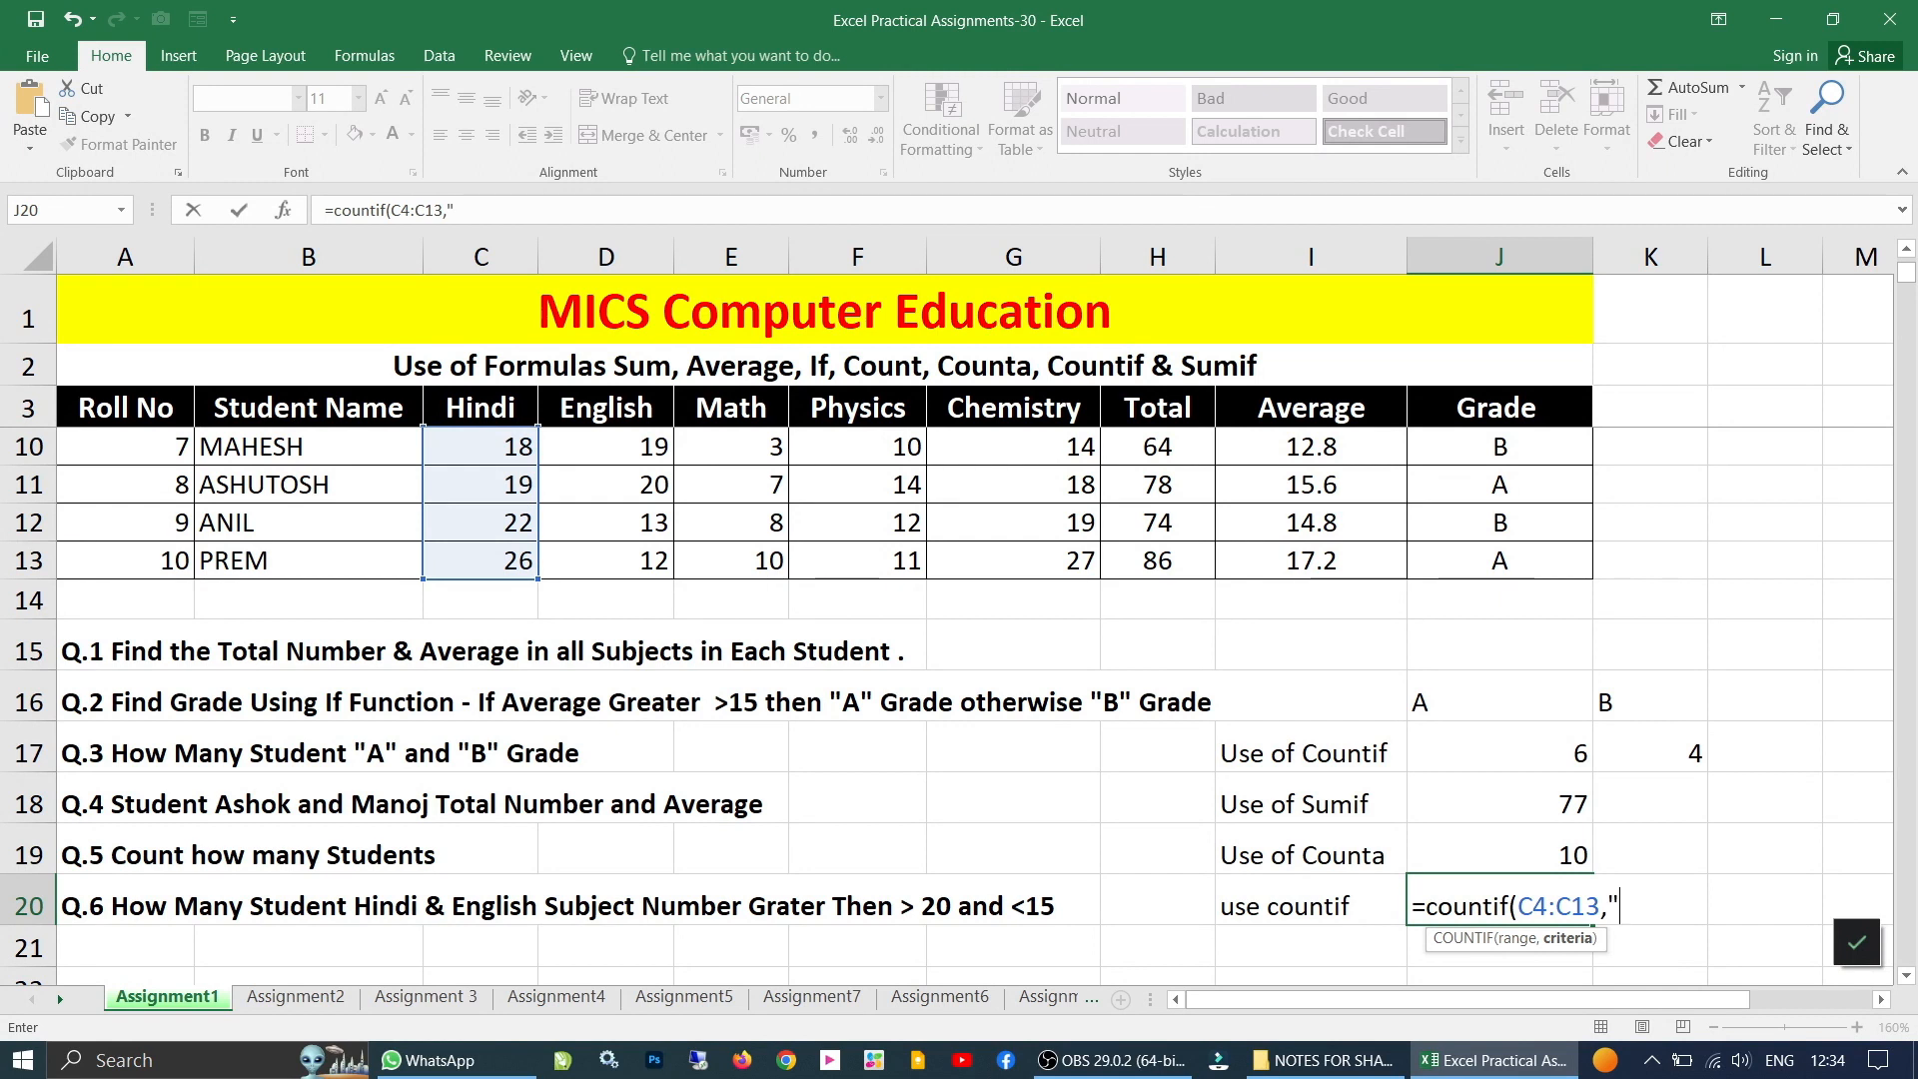
pyautogui.write('20')
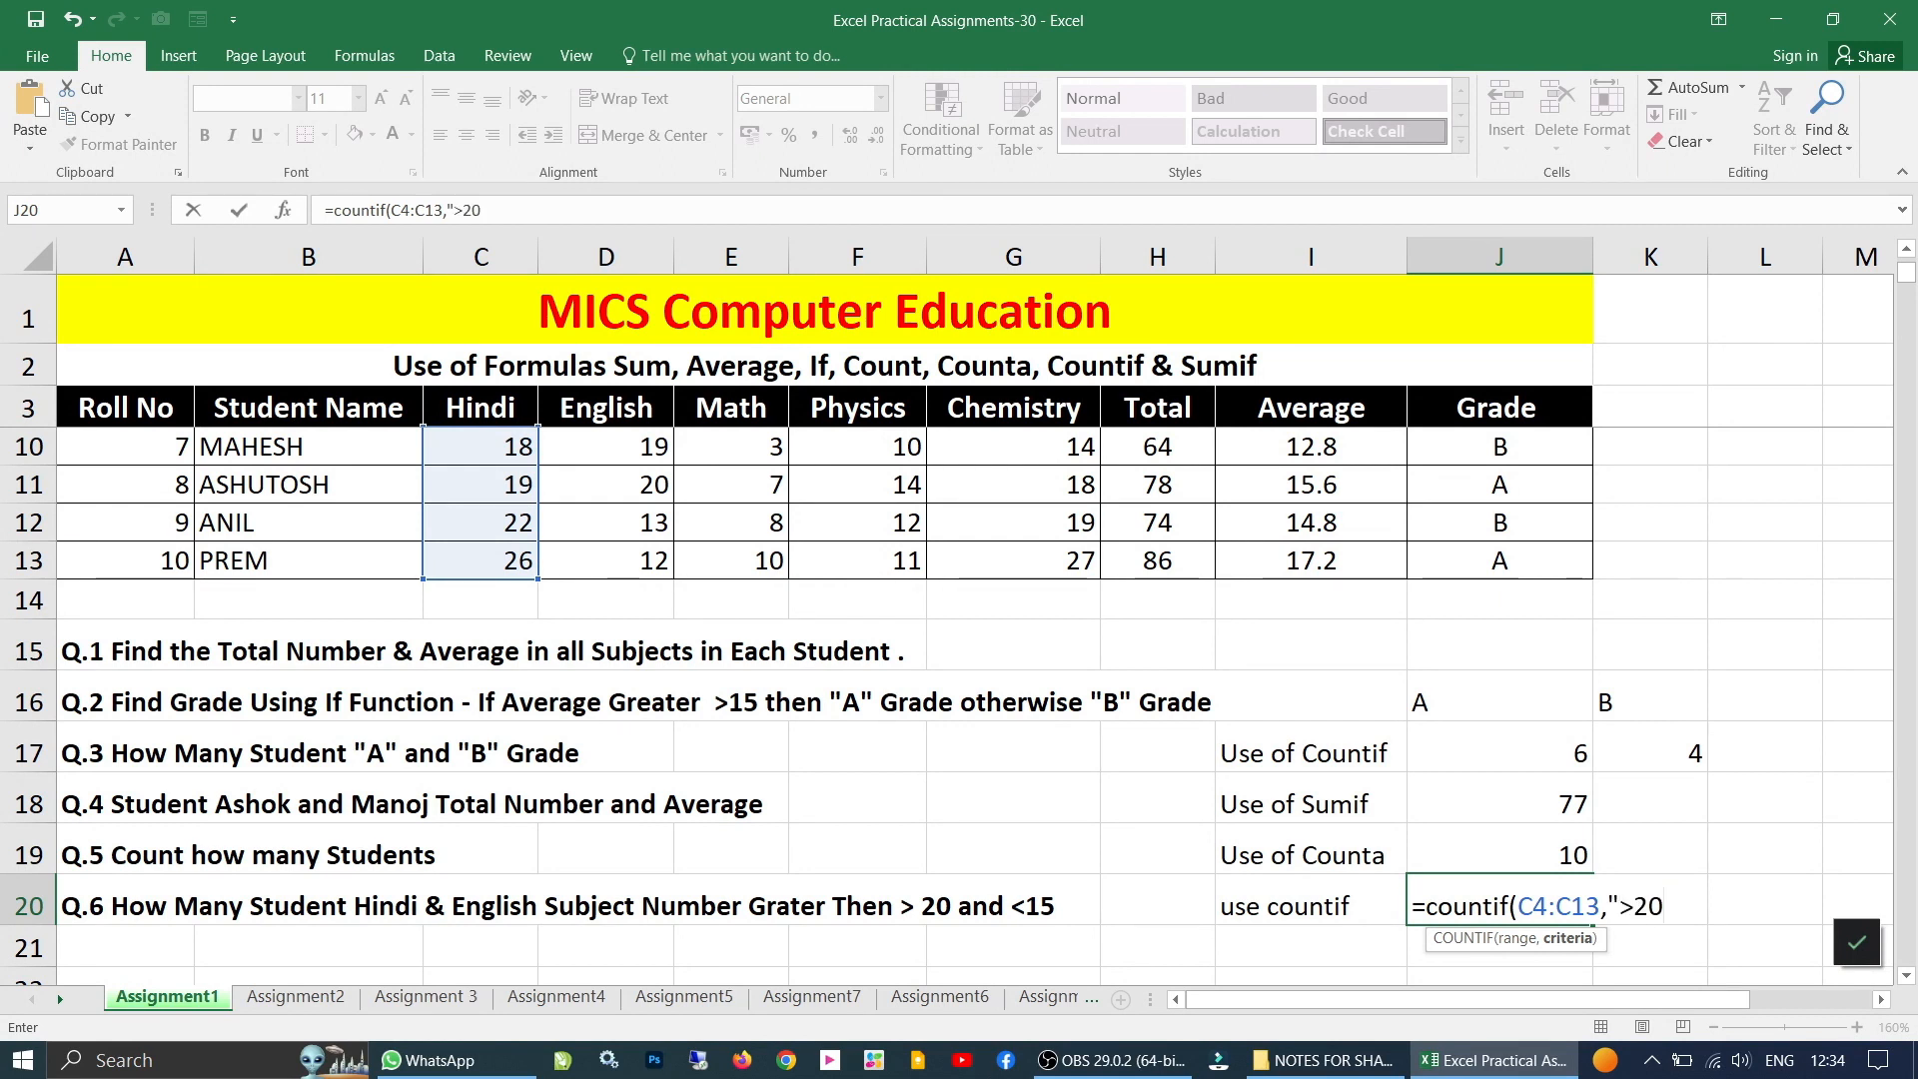
pyautogui.write('")')
pyautogui.hotkey('ctrl', 'Return')
pyautogui.press('Return')
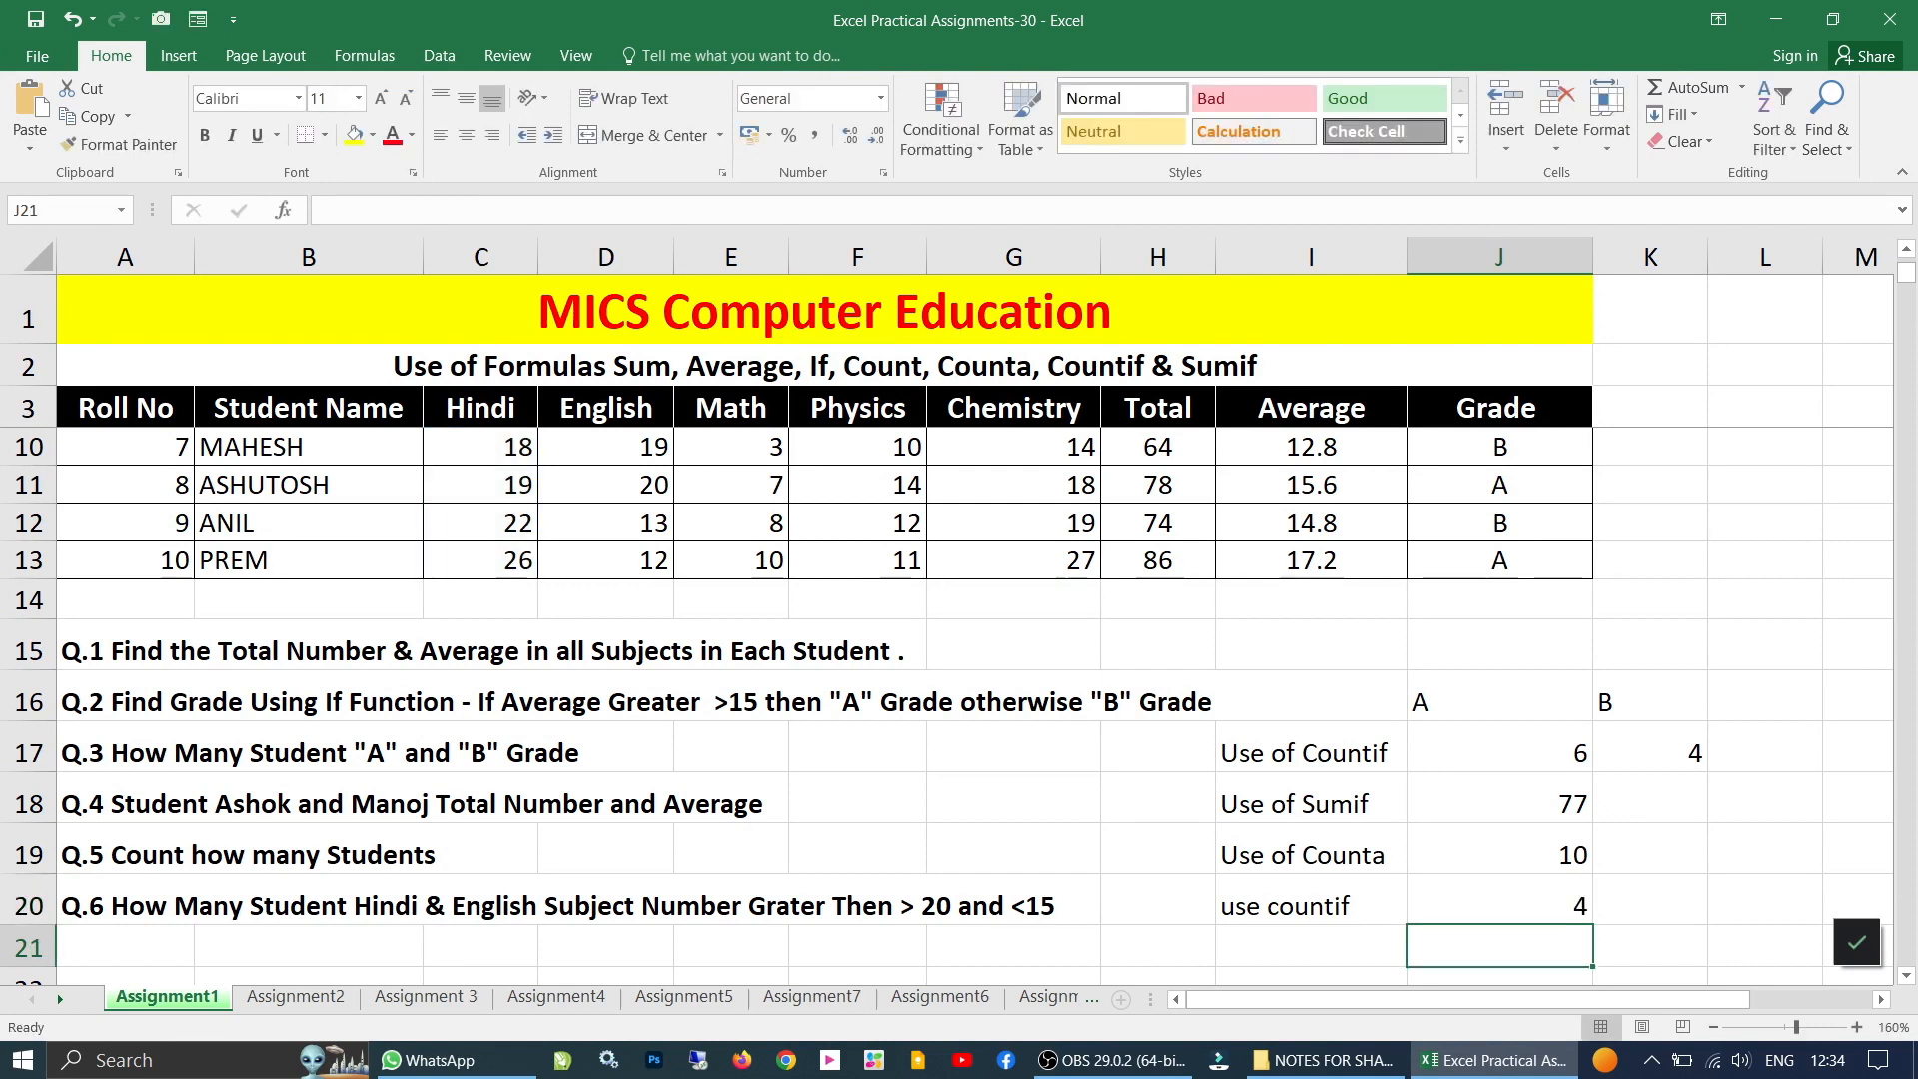
# - Try to add "<15" as a third argument to the COUNTIF formula in J20, giving =COUNTIF(C4:C13,">20","<15")
pyautogui.press('Up')
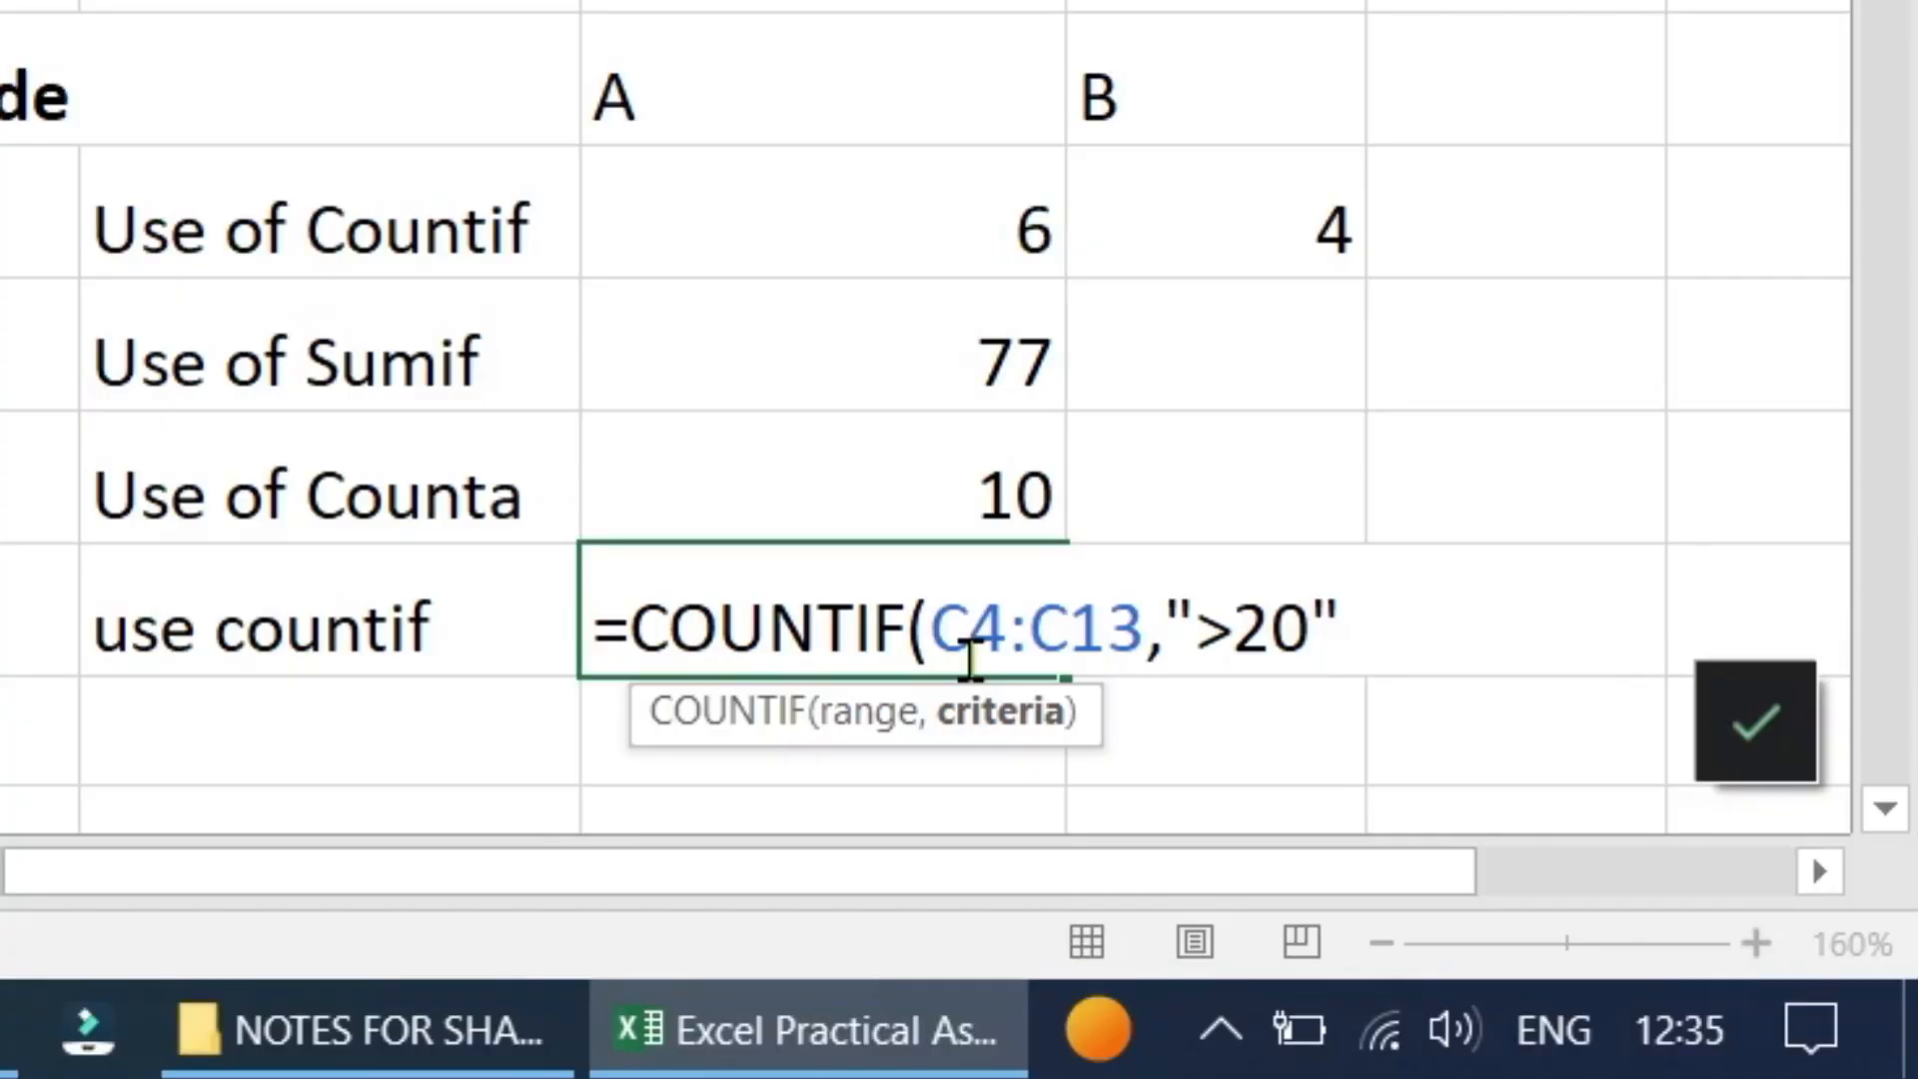
pyautogui.write(',')
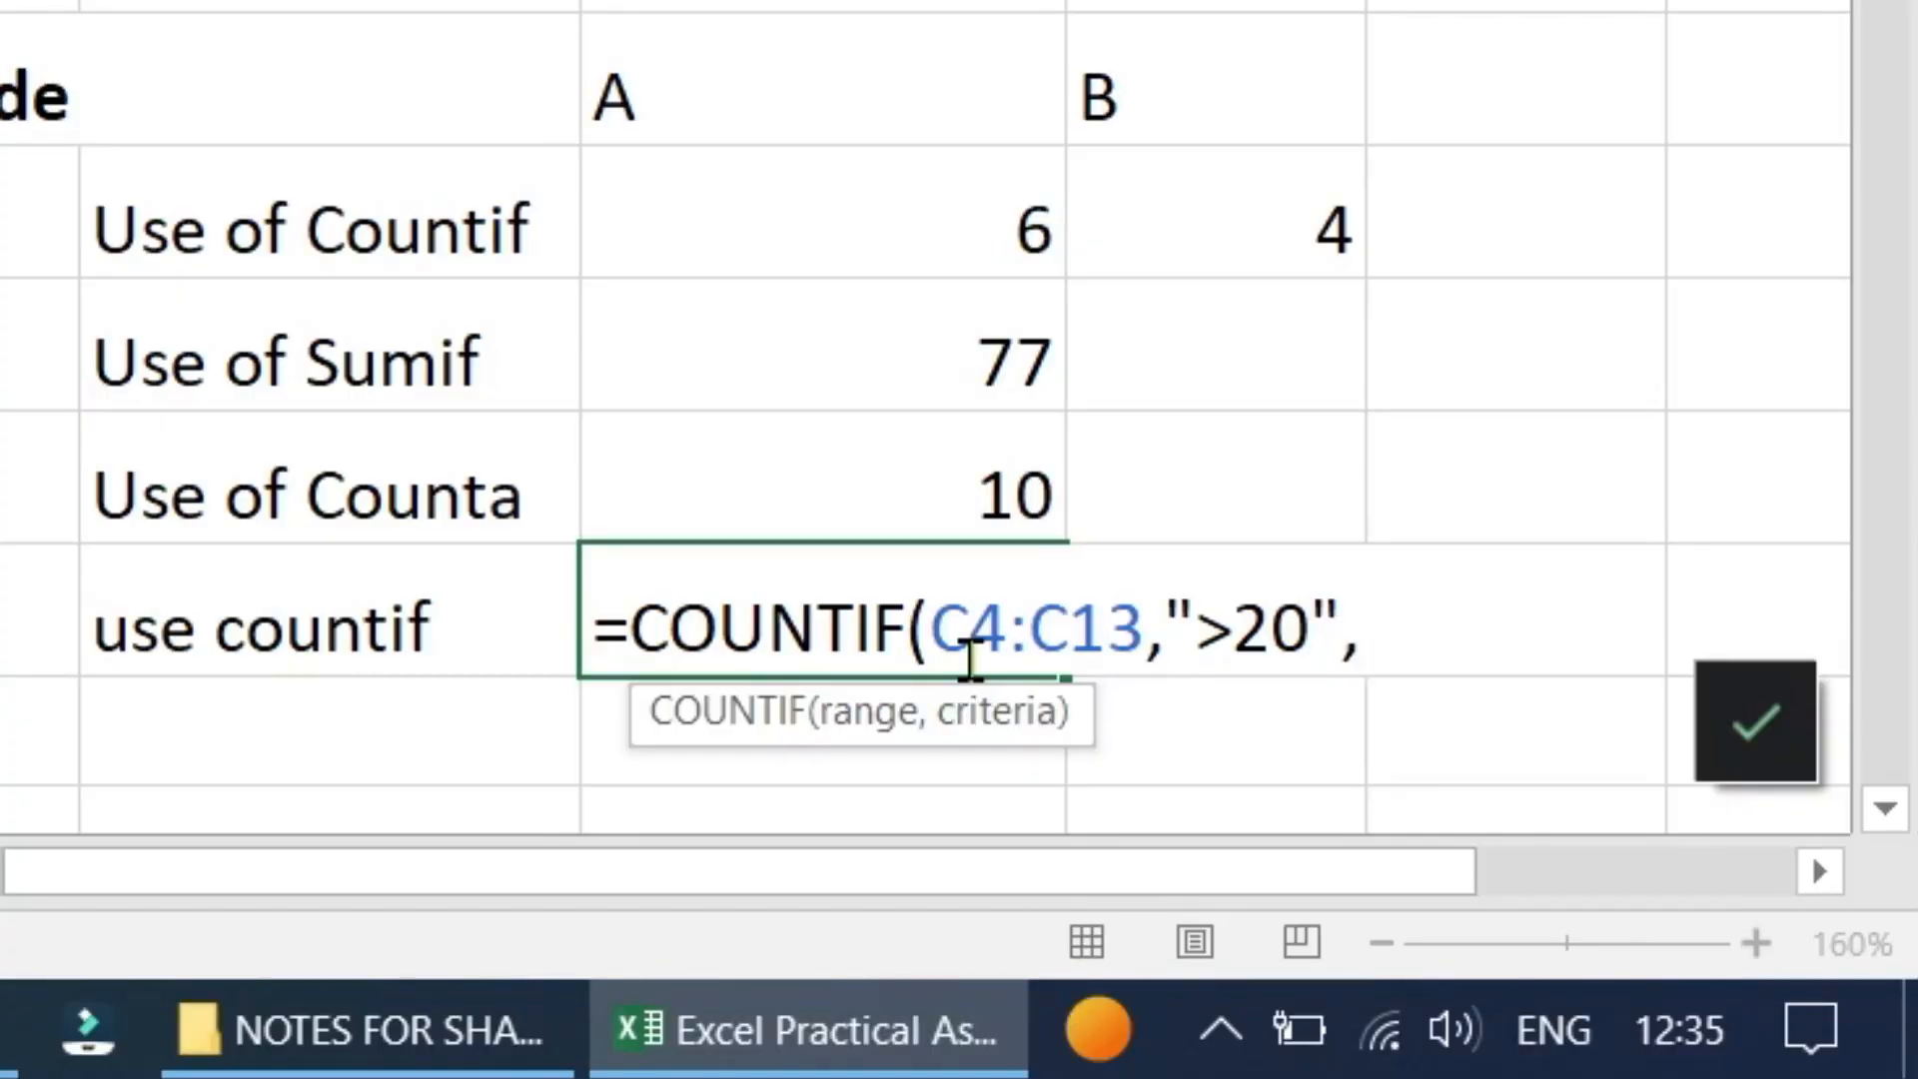
pyautogui.write('"<15"')
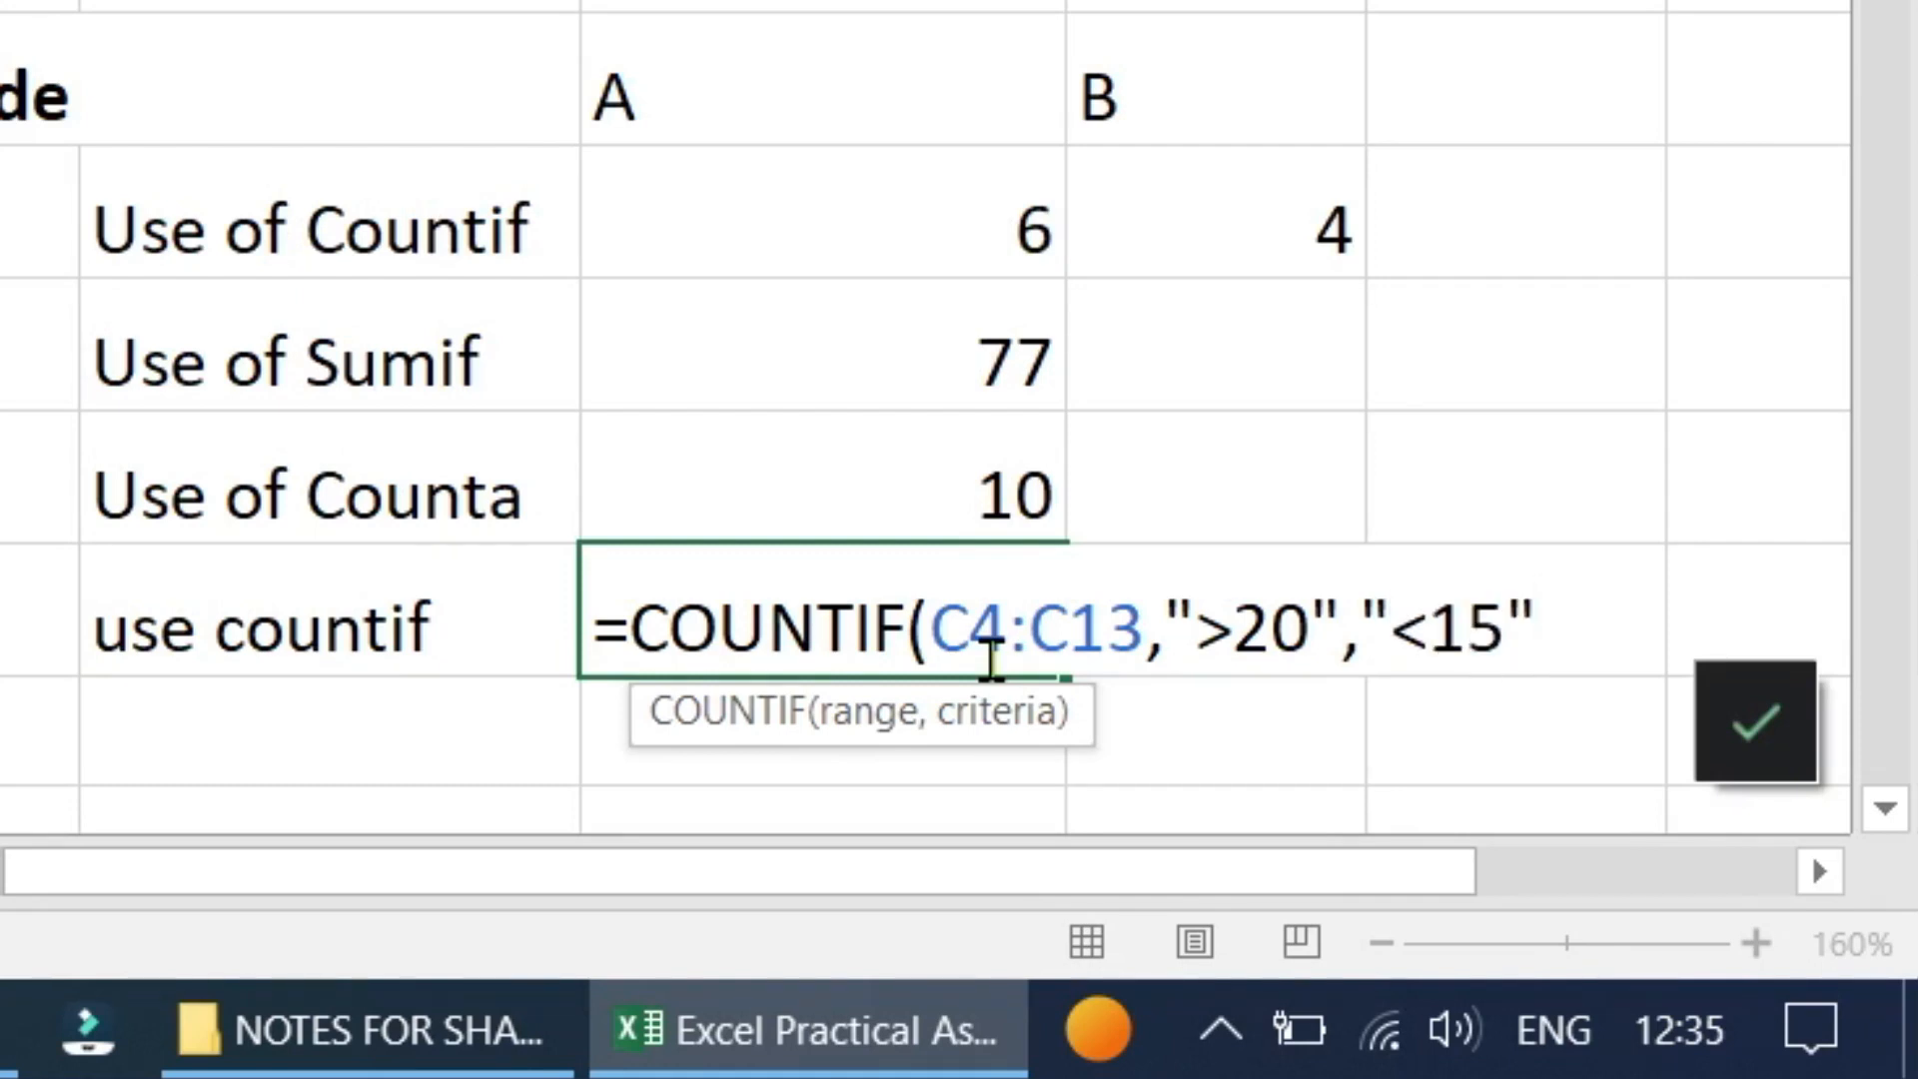
pyautogui.write(')')
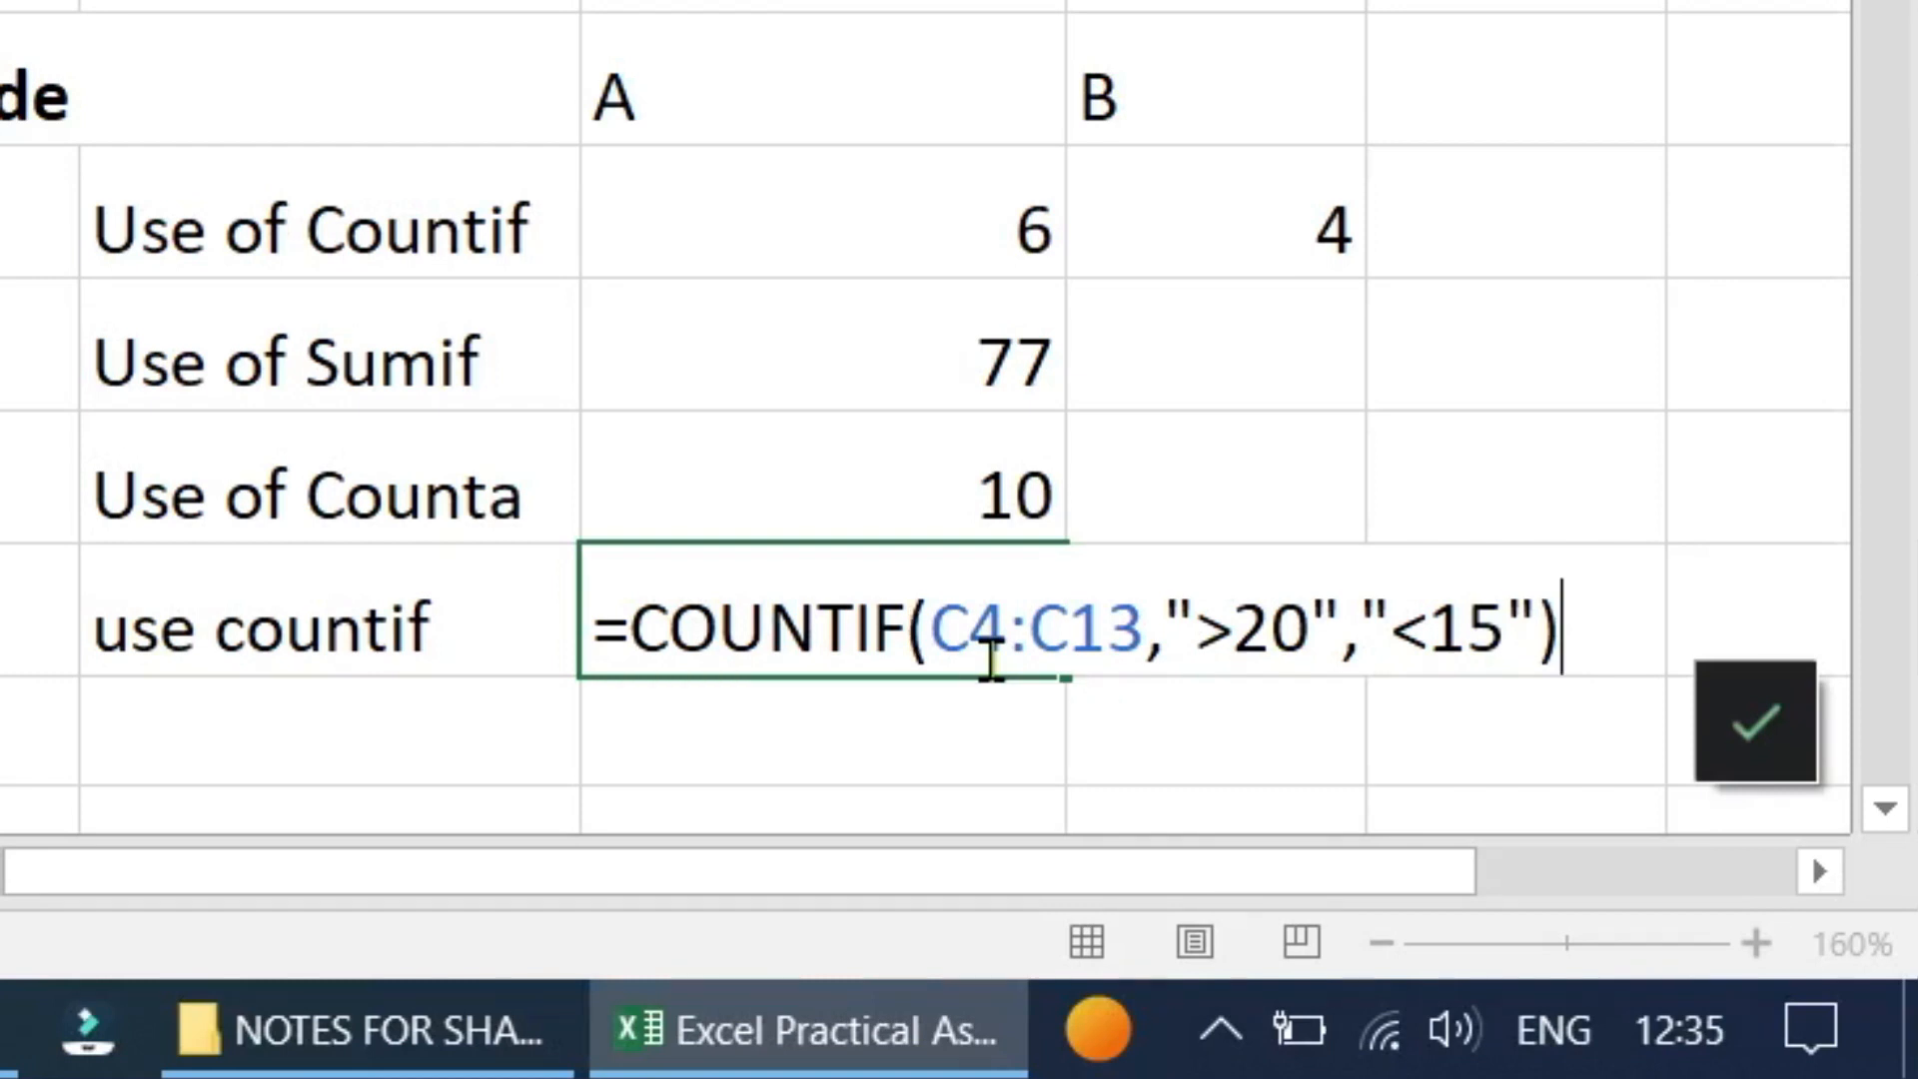
pyautogui.press('Return')
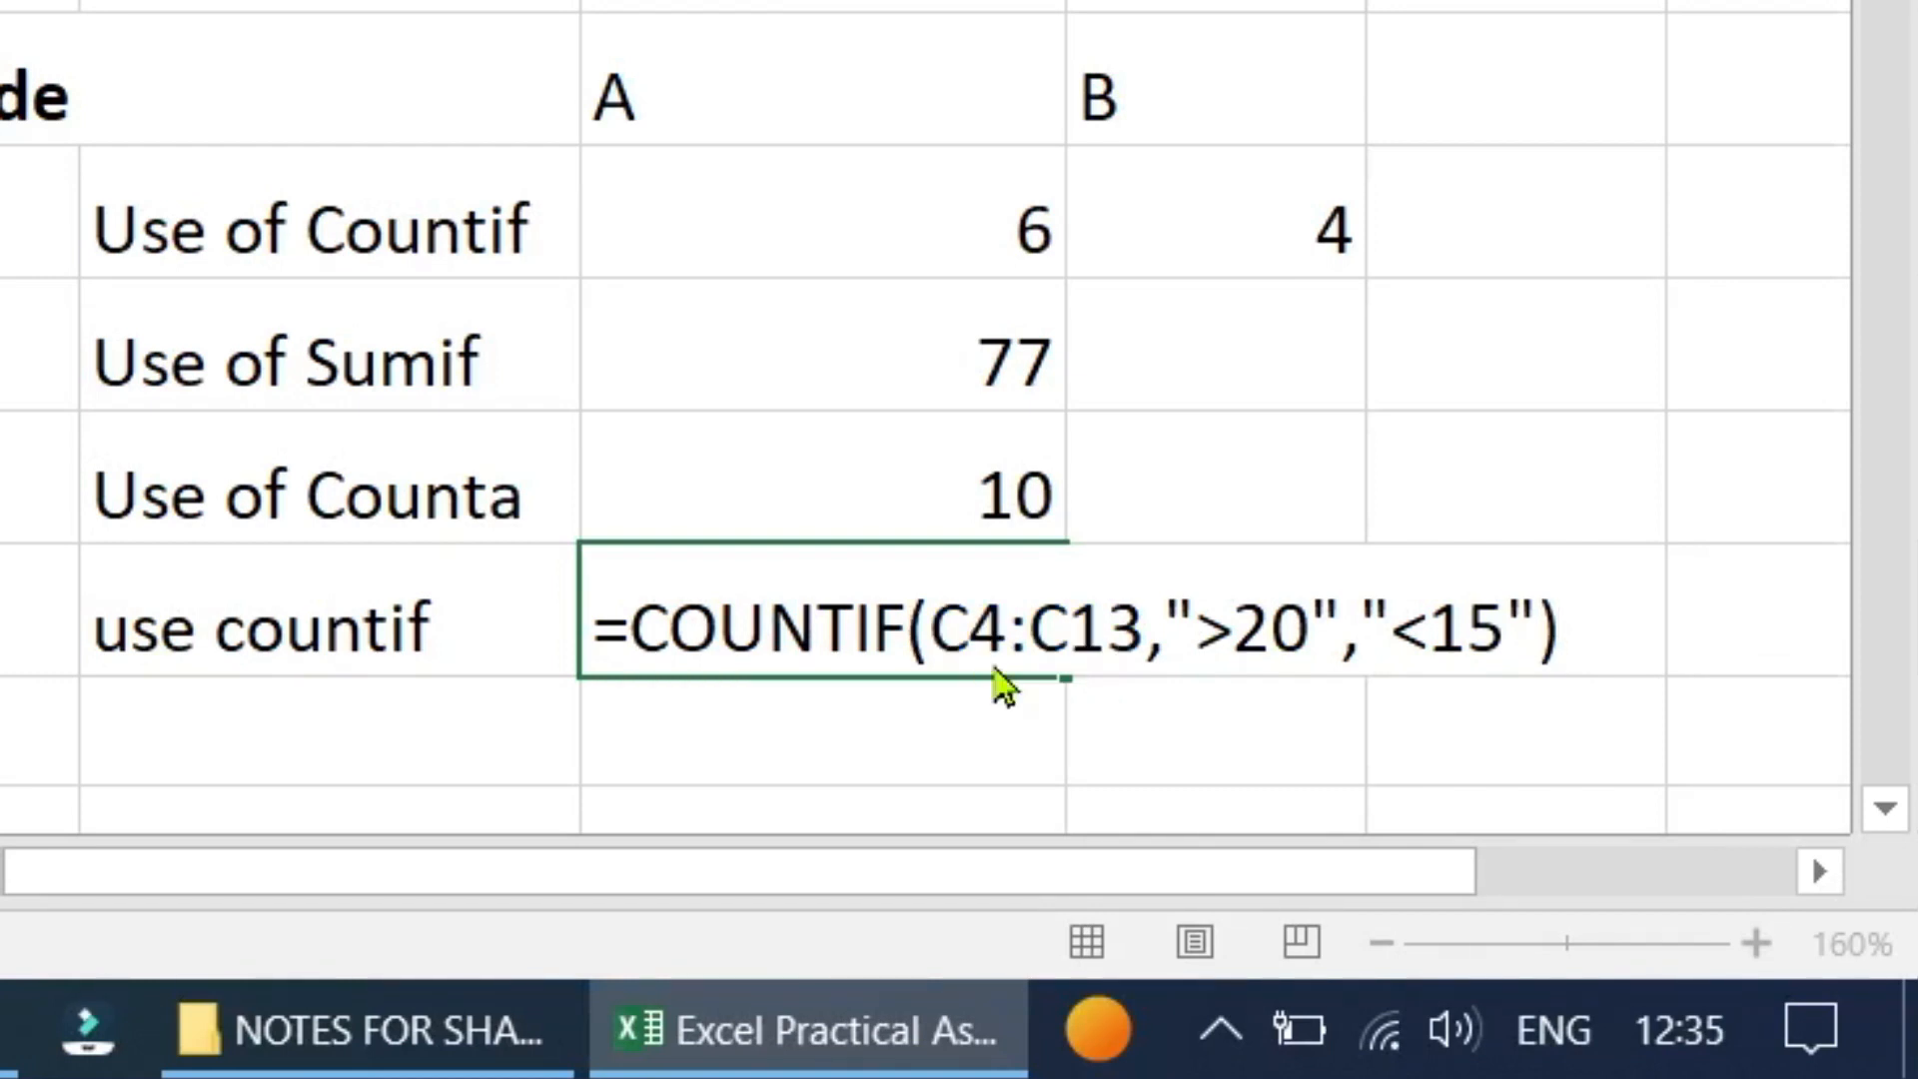
pyautogui.press('Return')
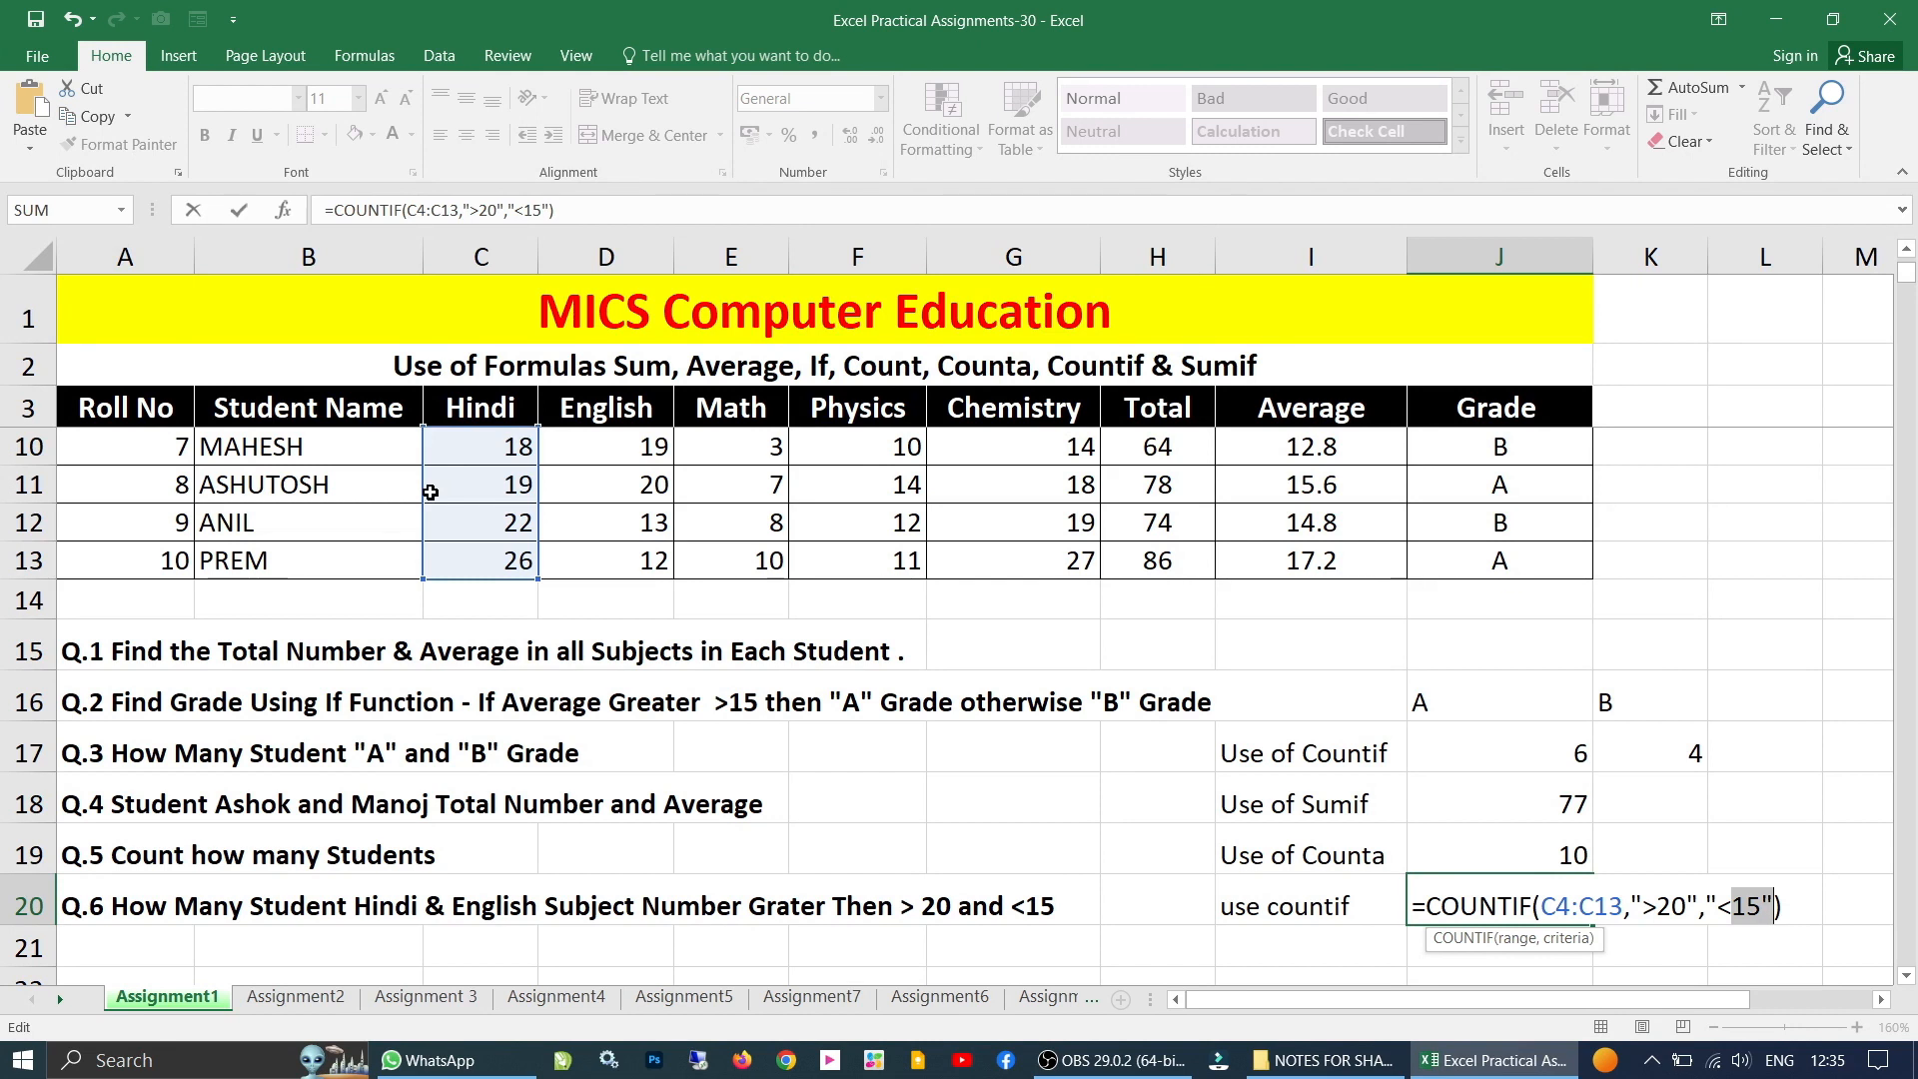
# - Try rewriting the J20 formula with a combined condition as =COUNTIF(C4:C13,">20"<15)
pyautogui.scroll(2, 431, 491)
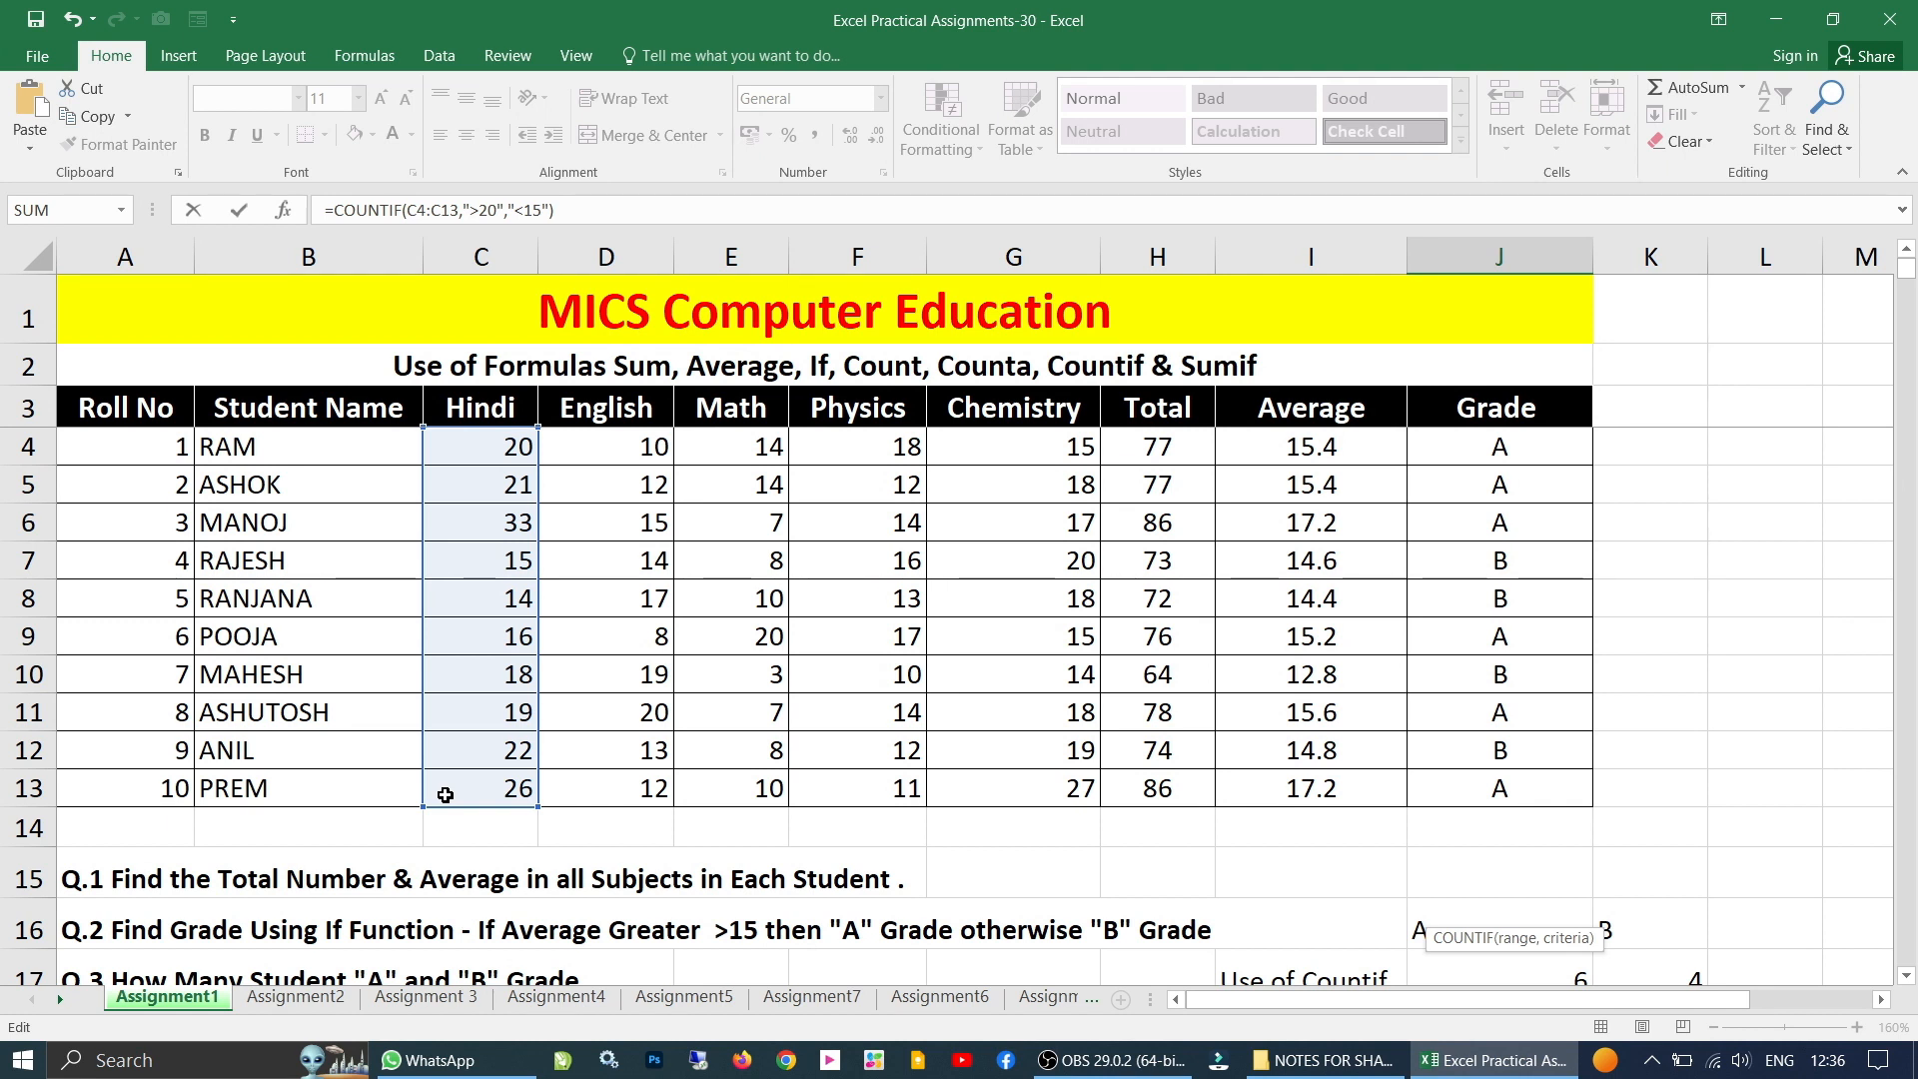
pyautogui.scroll(-3, 1718, 879)
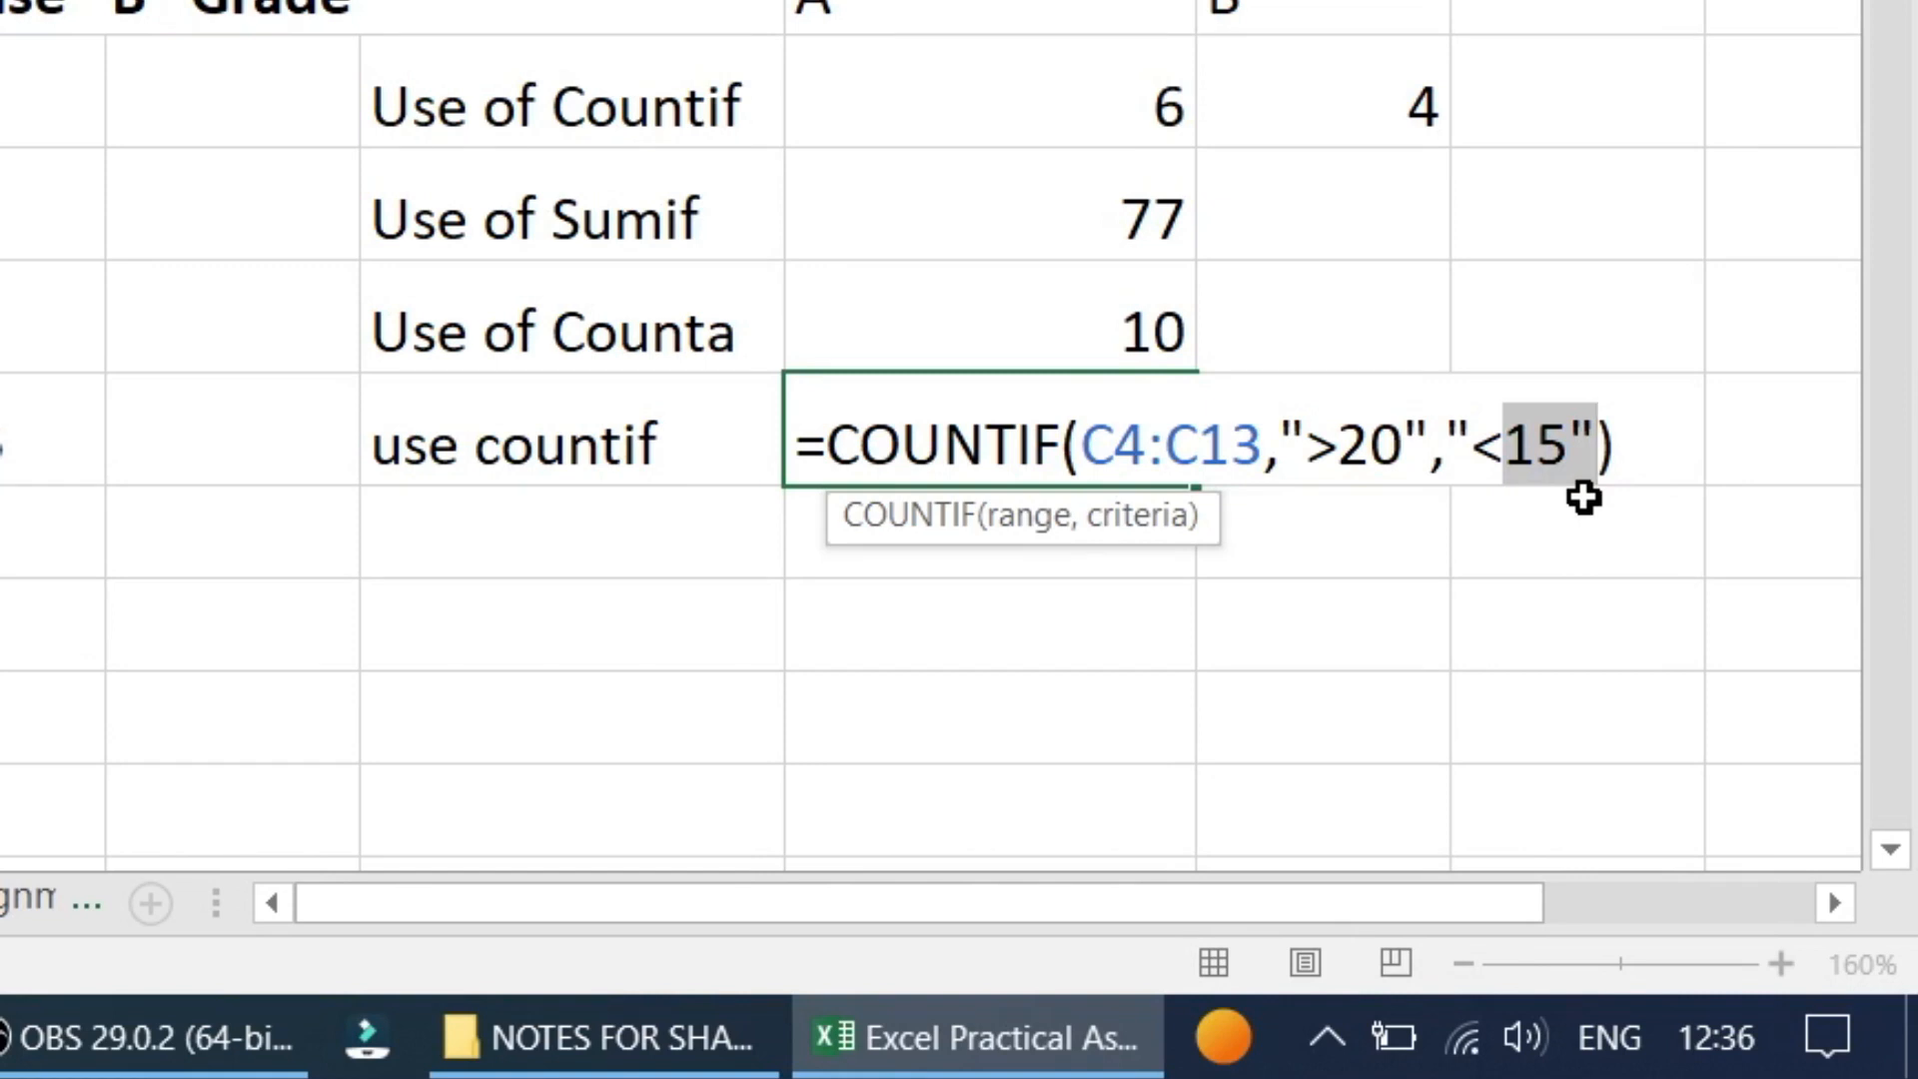
pyautogui.press('BackSpace')
pyautogui.press('BackSpace')
pyautogui.press('BackSpace')
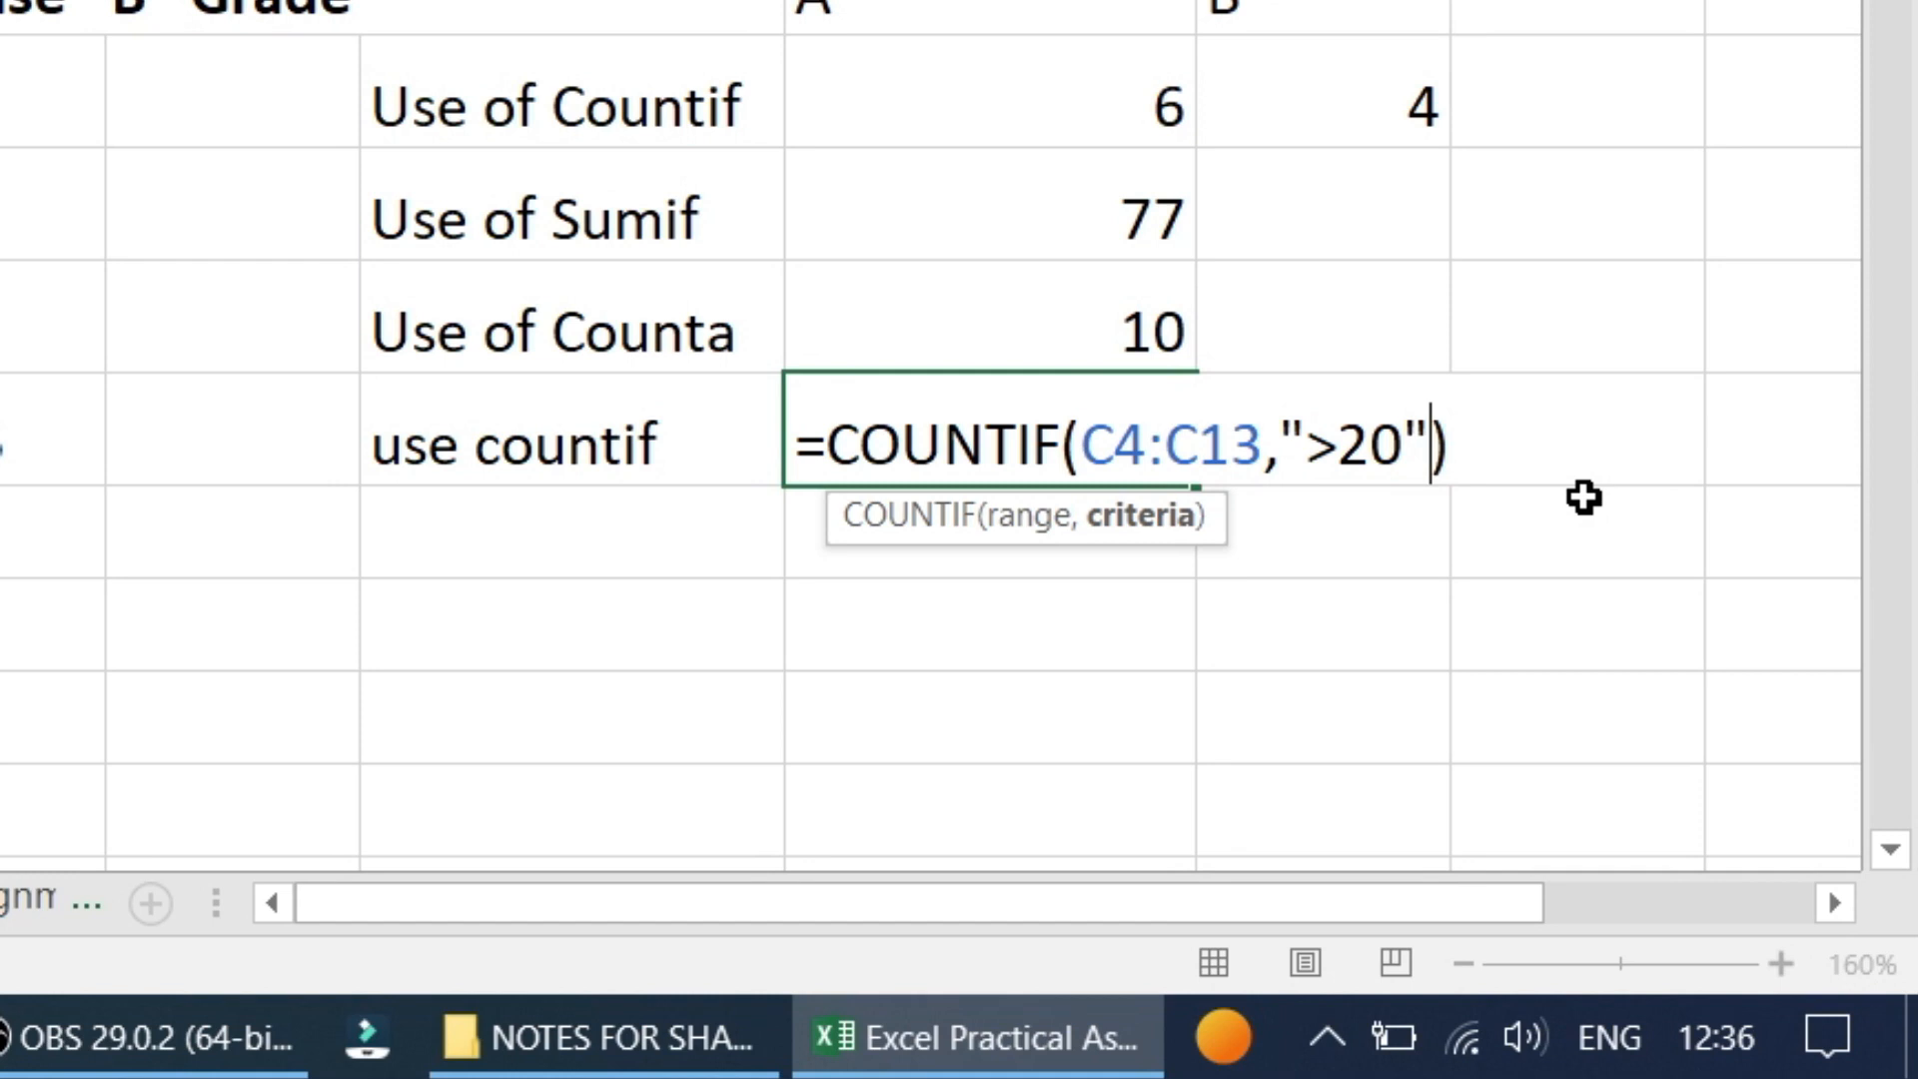
pyautogui.write('<')
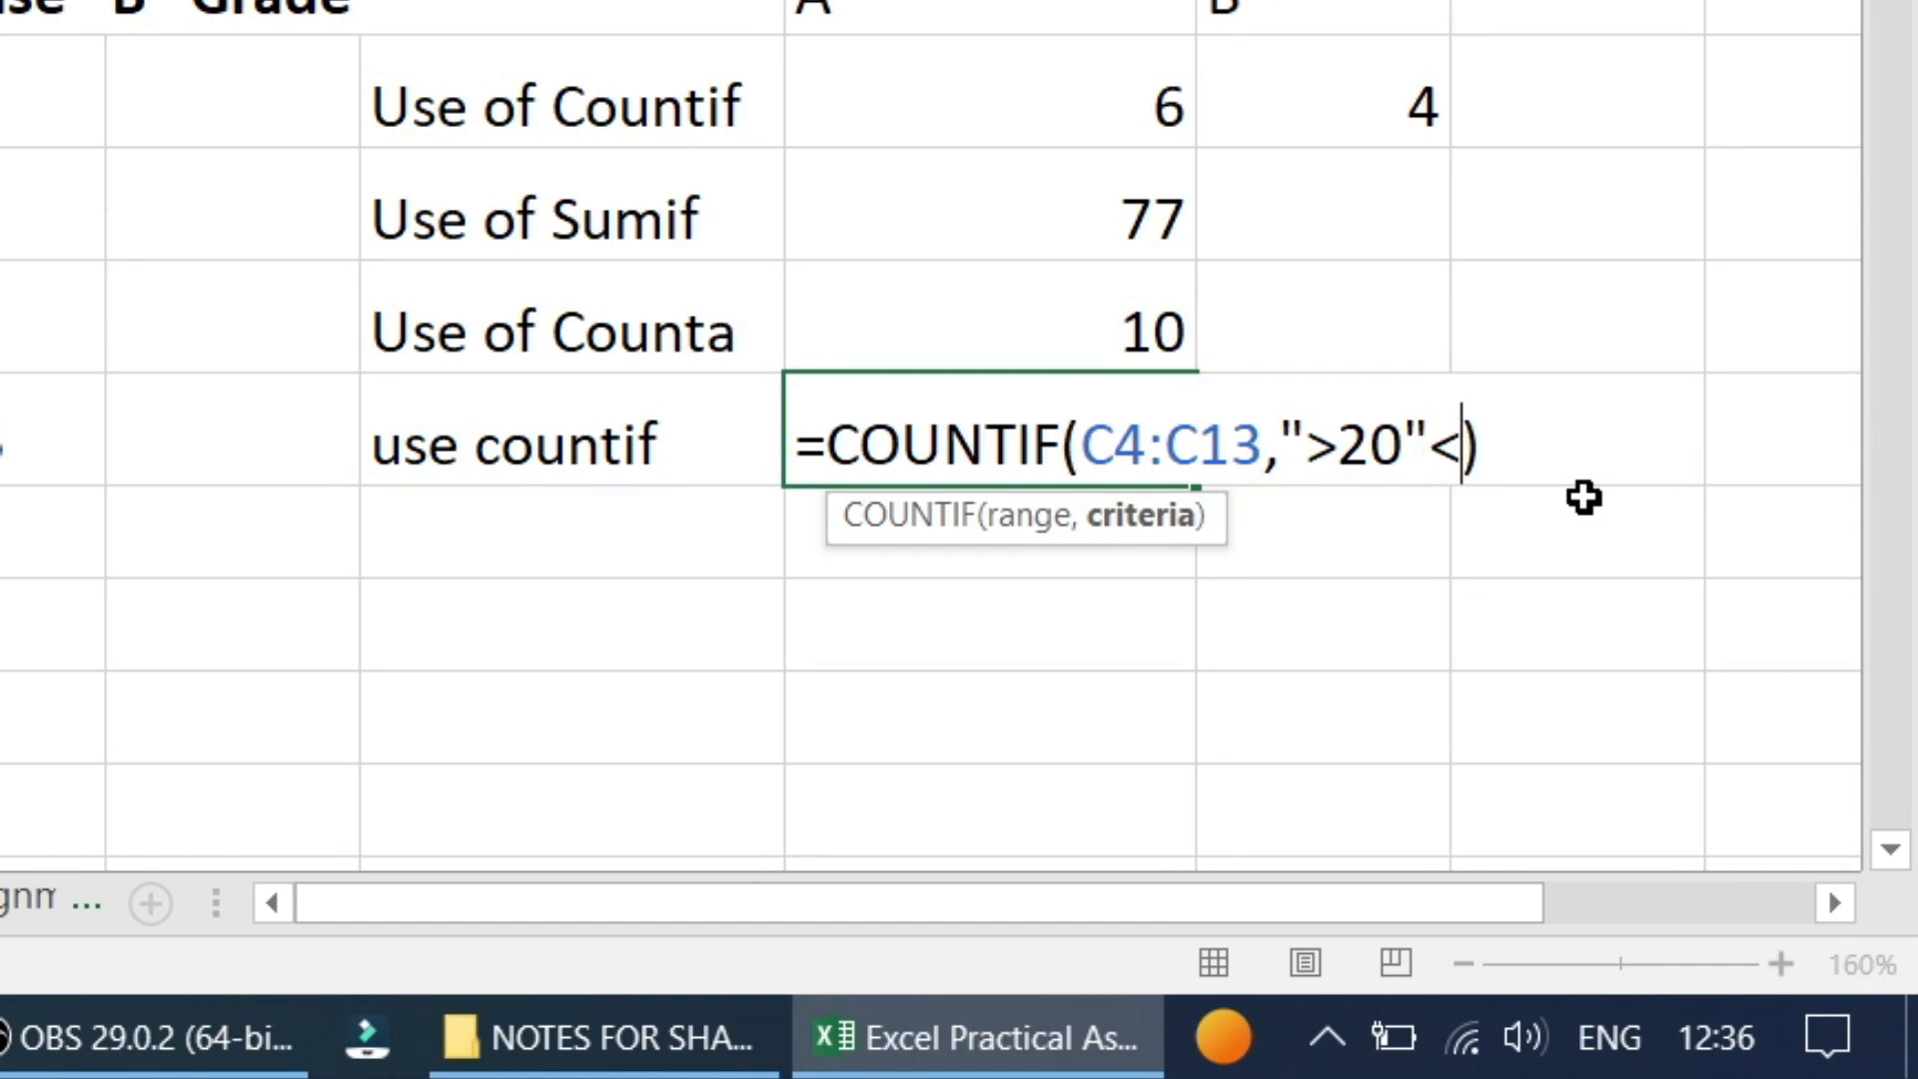
pyautogui.write('15')
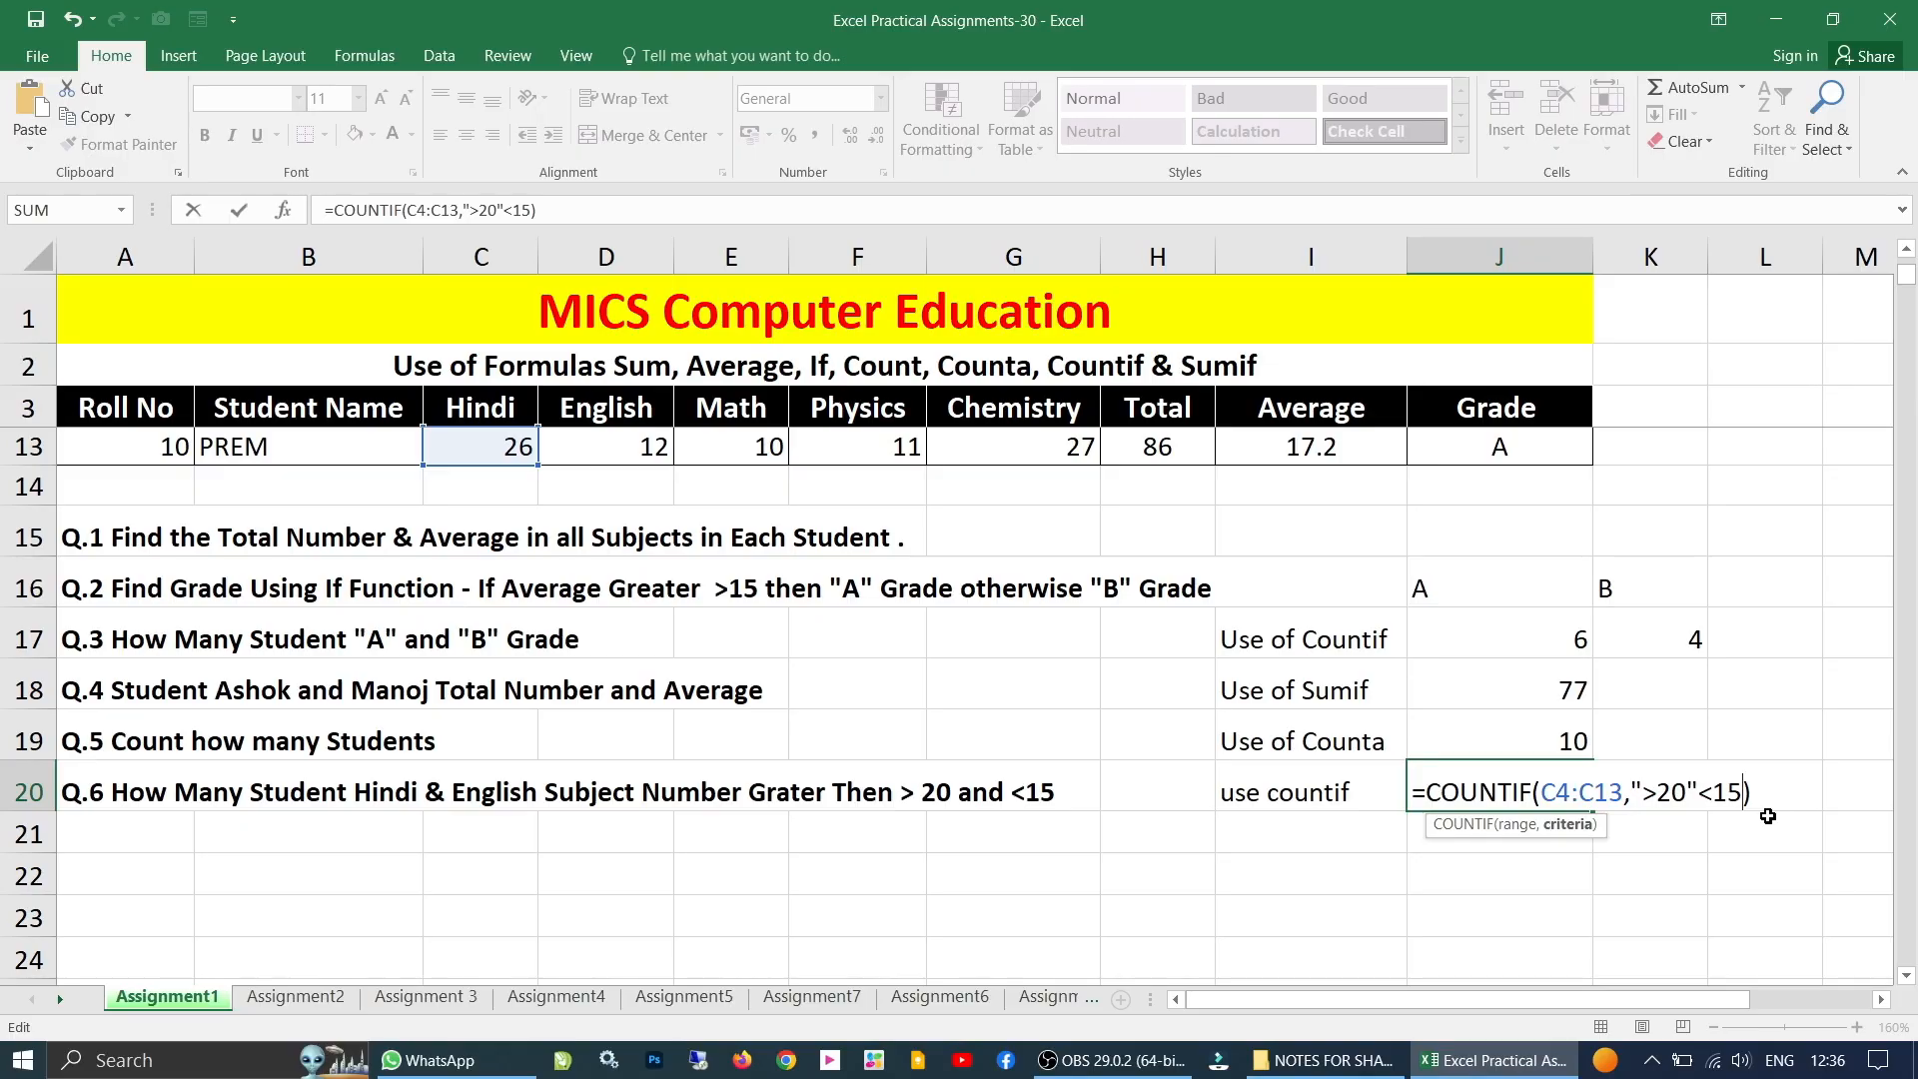
pyautogui.press('Return')
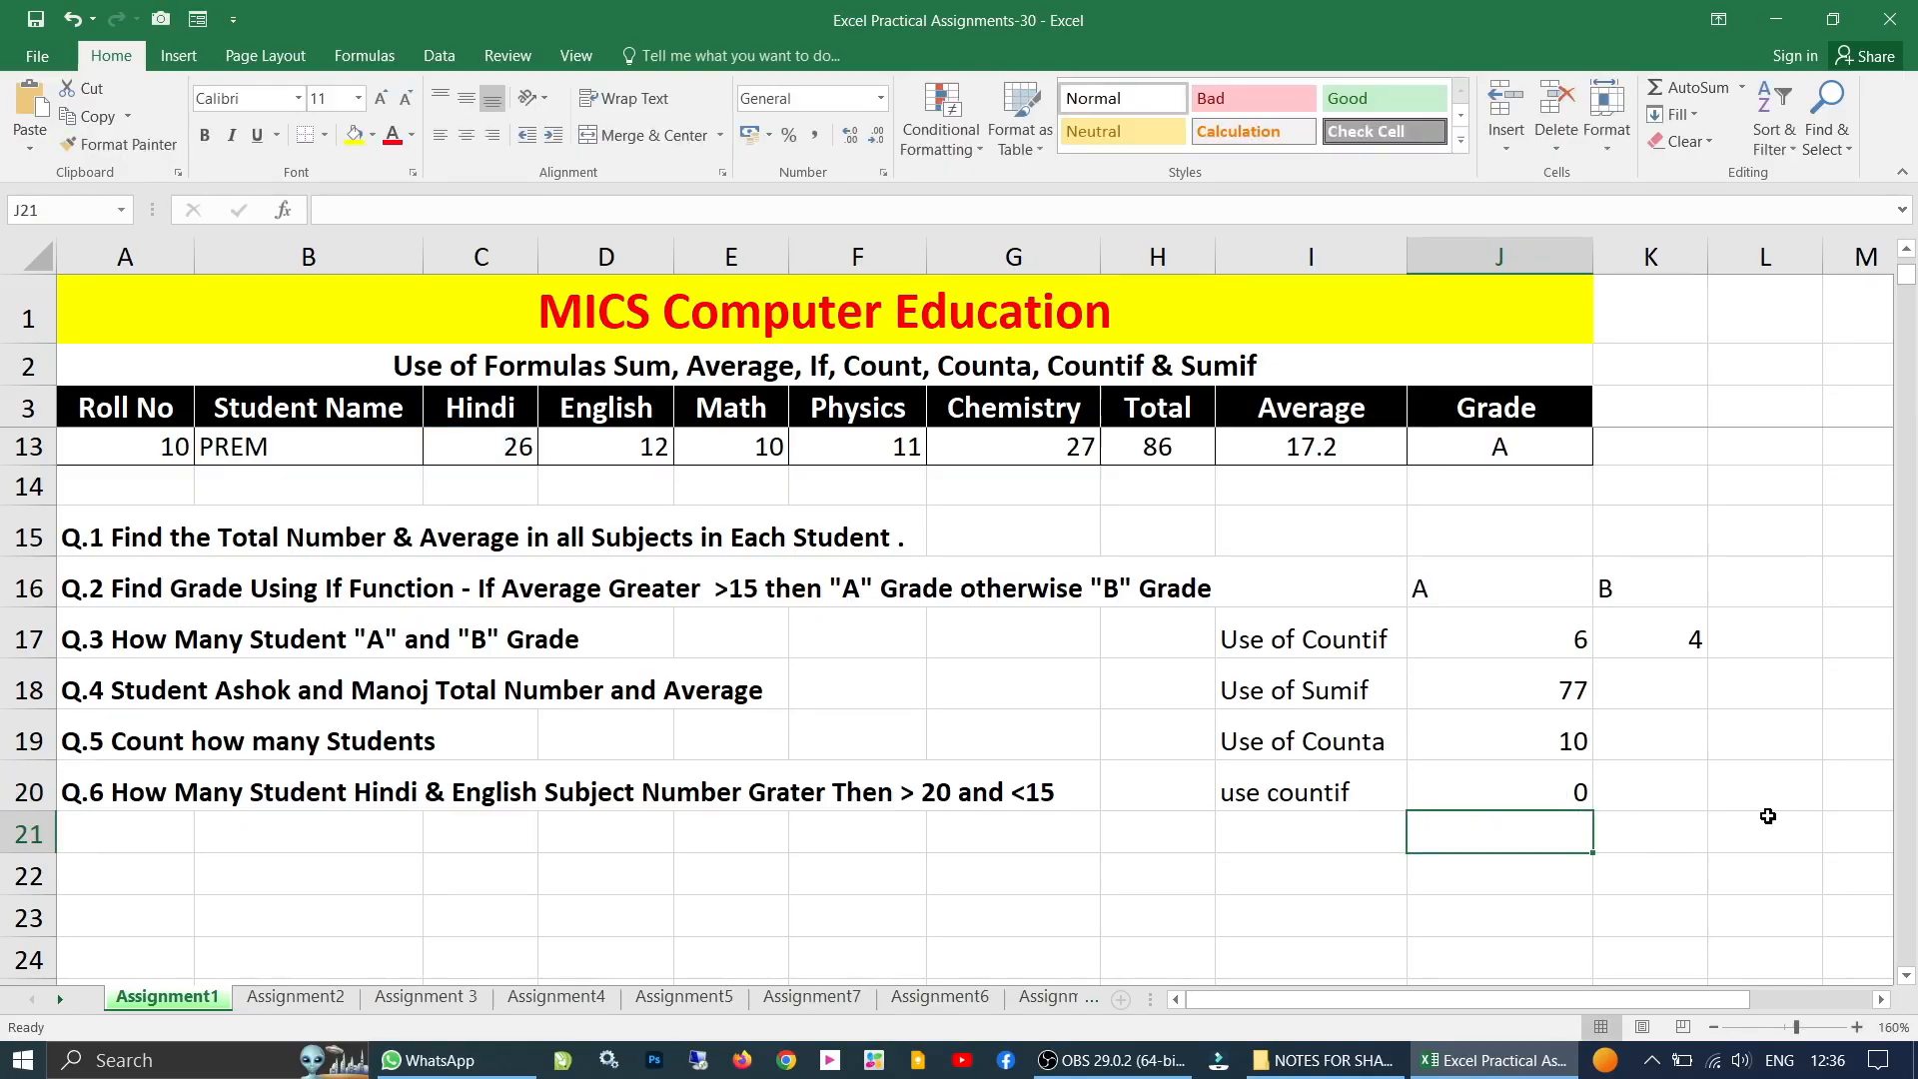
pyautogui.press('Up')
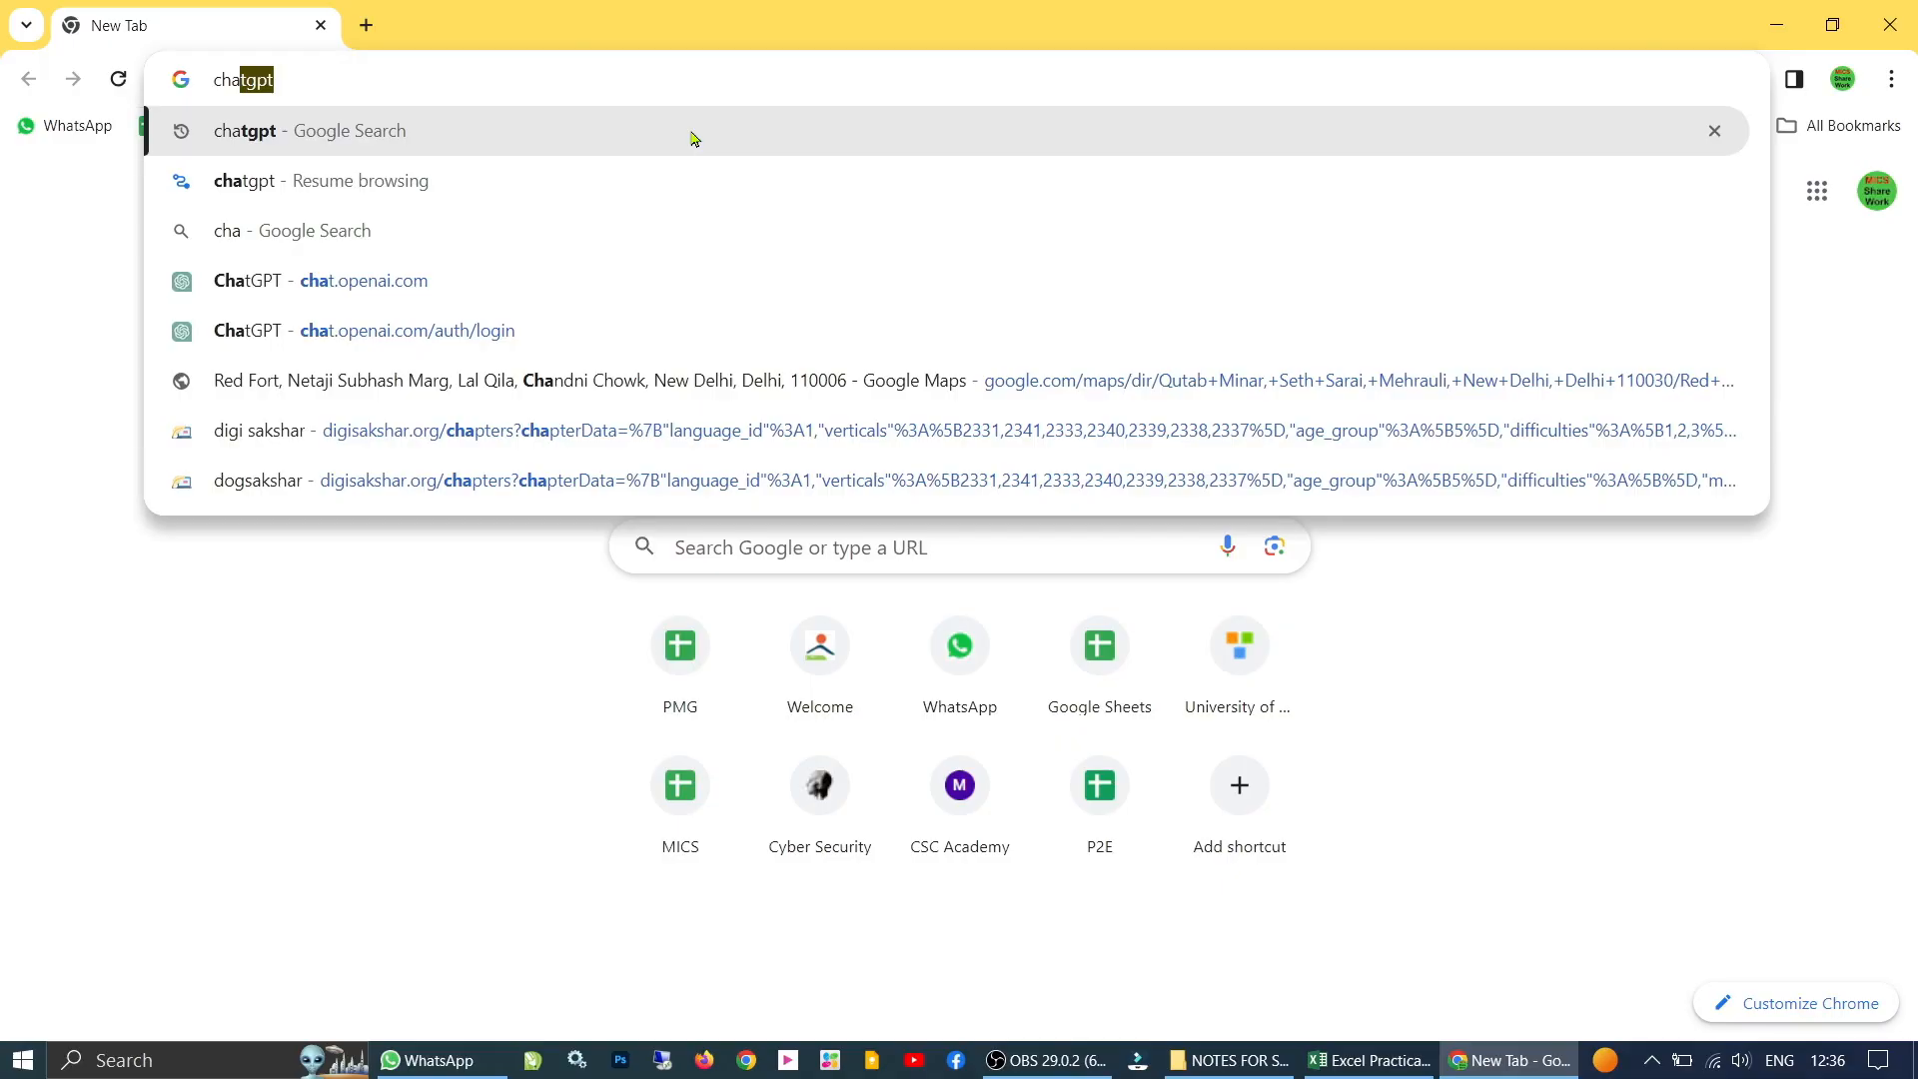
# - Switch to ChatGPT in Chrome and ask the Q.6 question "How Many Student Hindi & English Subject Number Grater Then > 20 and <15"
pyautogui.click(695, 137)
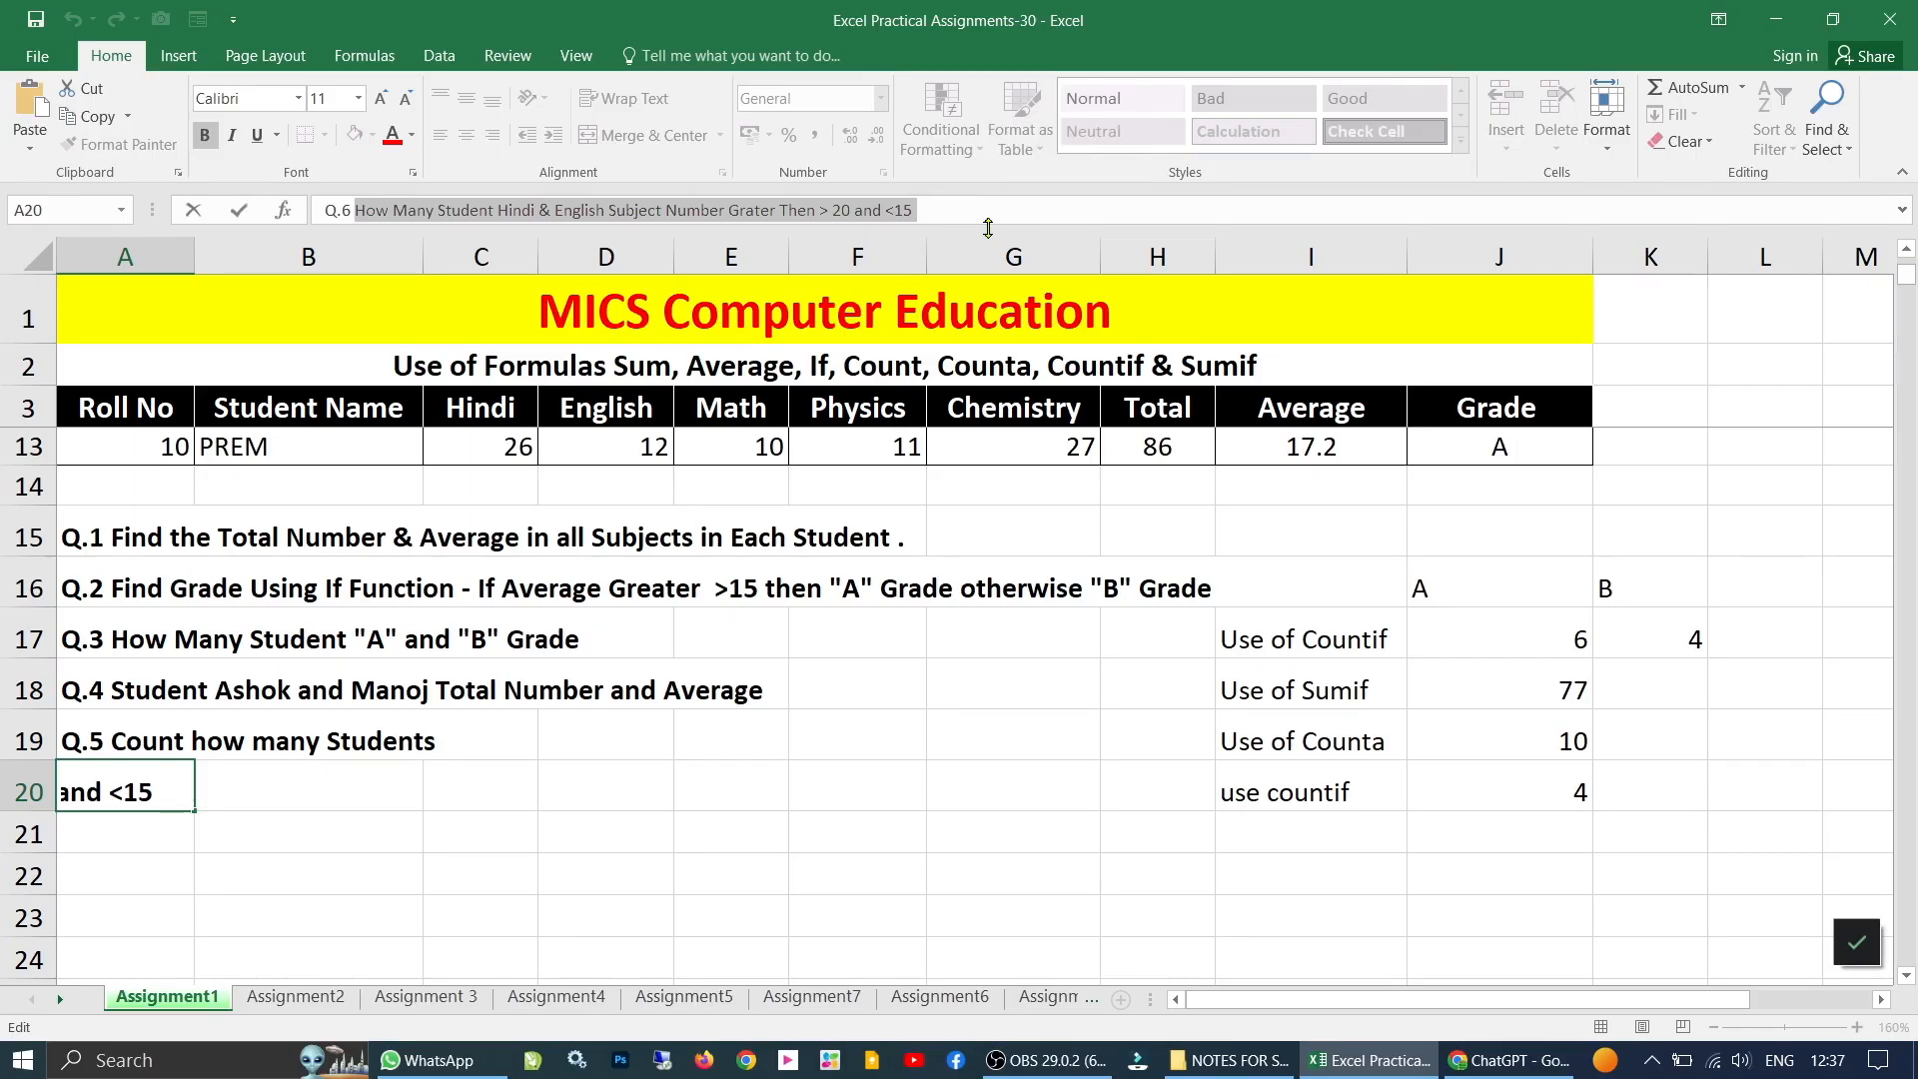
pyautogui.hotkey('alt', 'Tab')
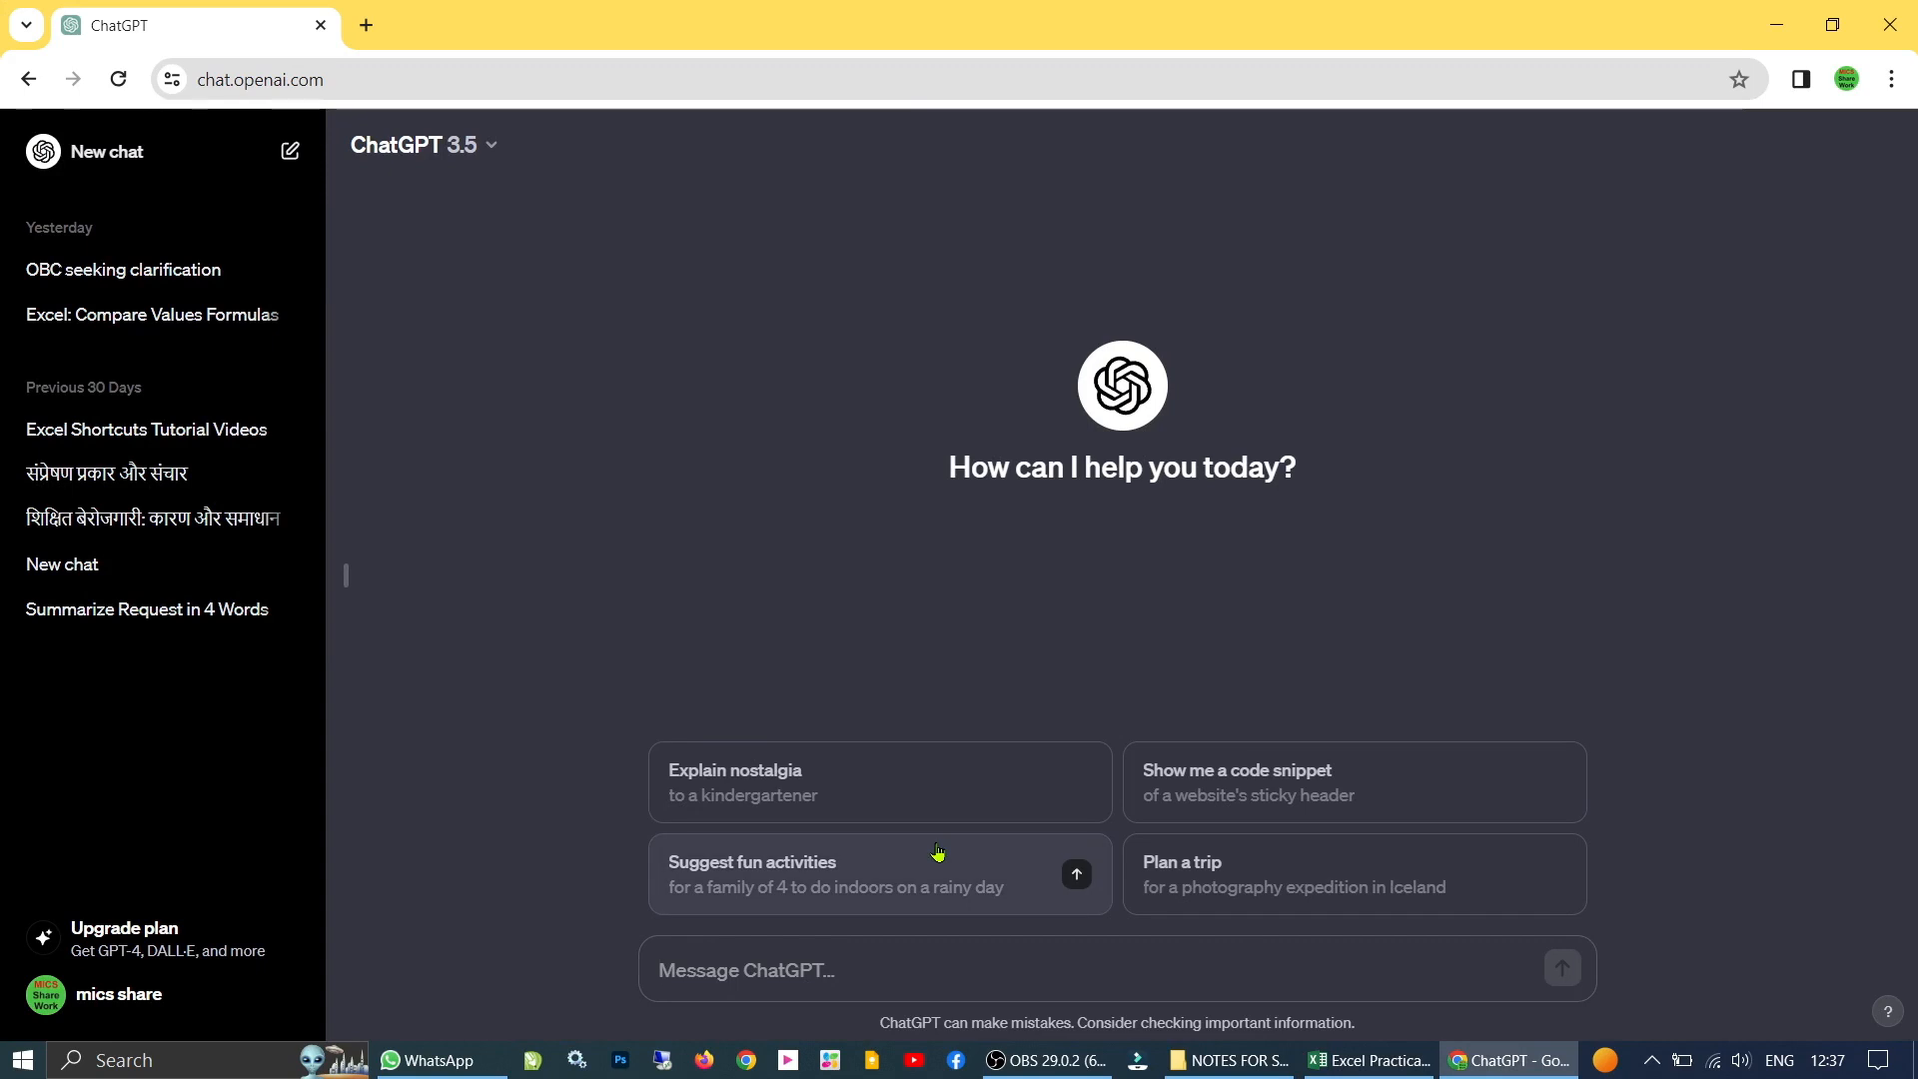
pyautogui.write('How Many Student Hindi & English Subject Number Grater Then > 20 and <15')
pyautogui.press('Return')
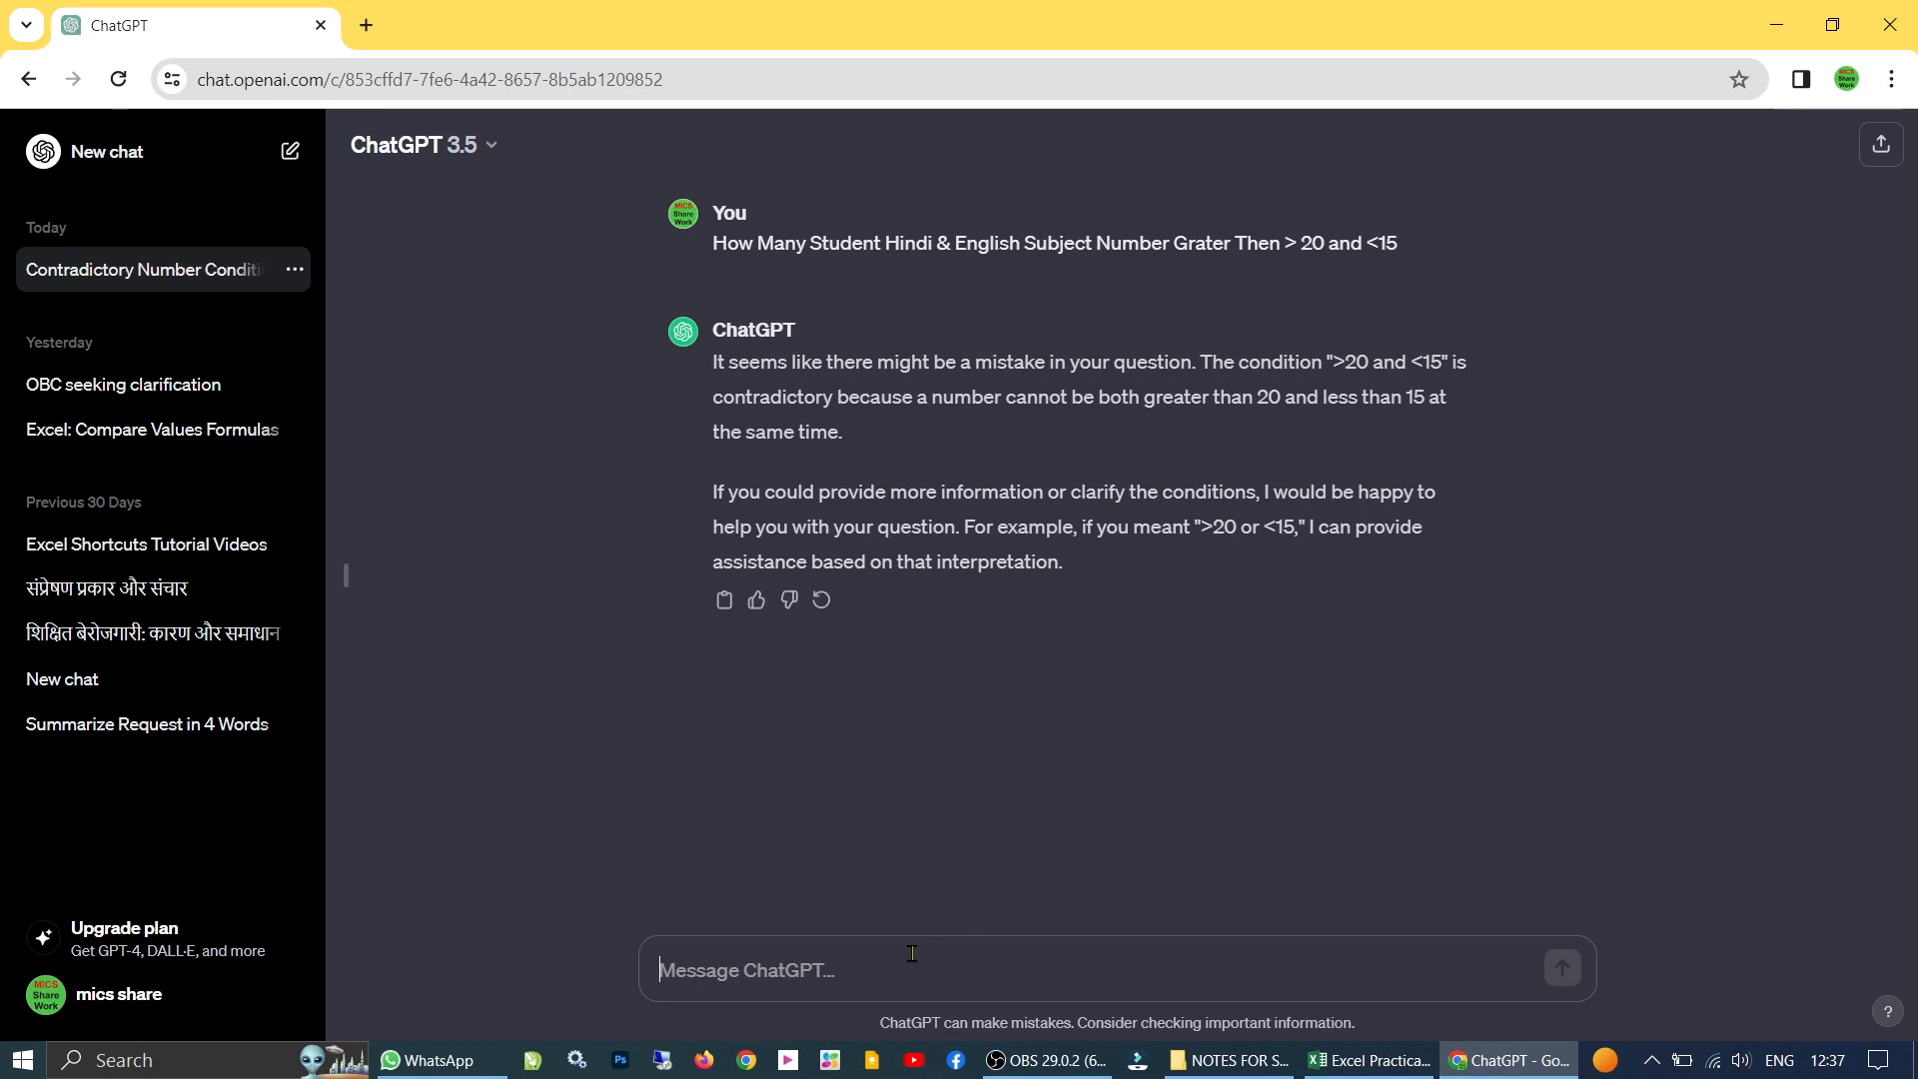
# - Send ChatGPT the follow-up "in excel" and read the full formula it suggests
pyautogui.write('in excel')
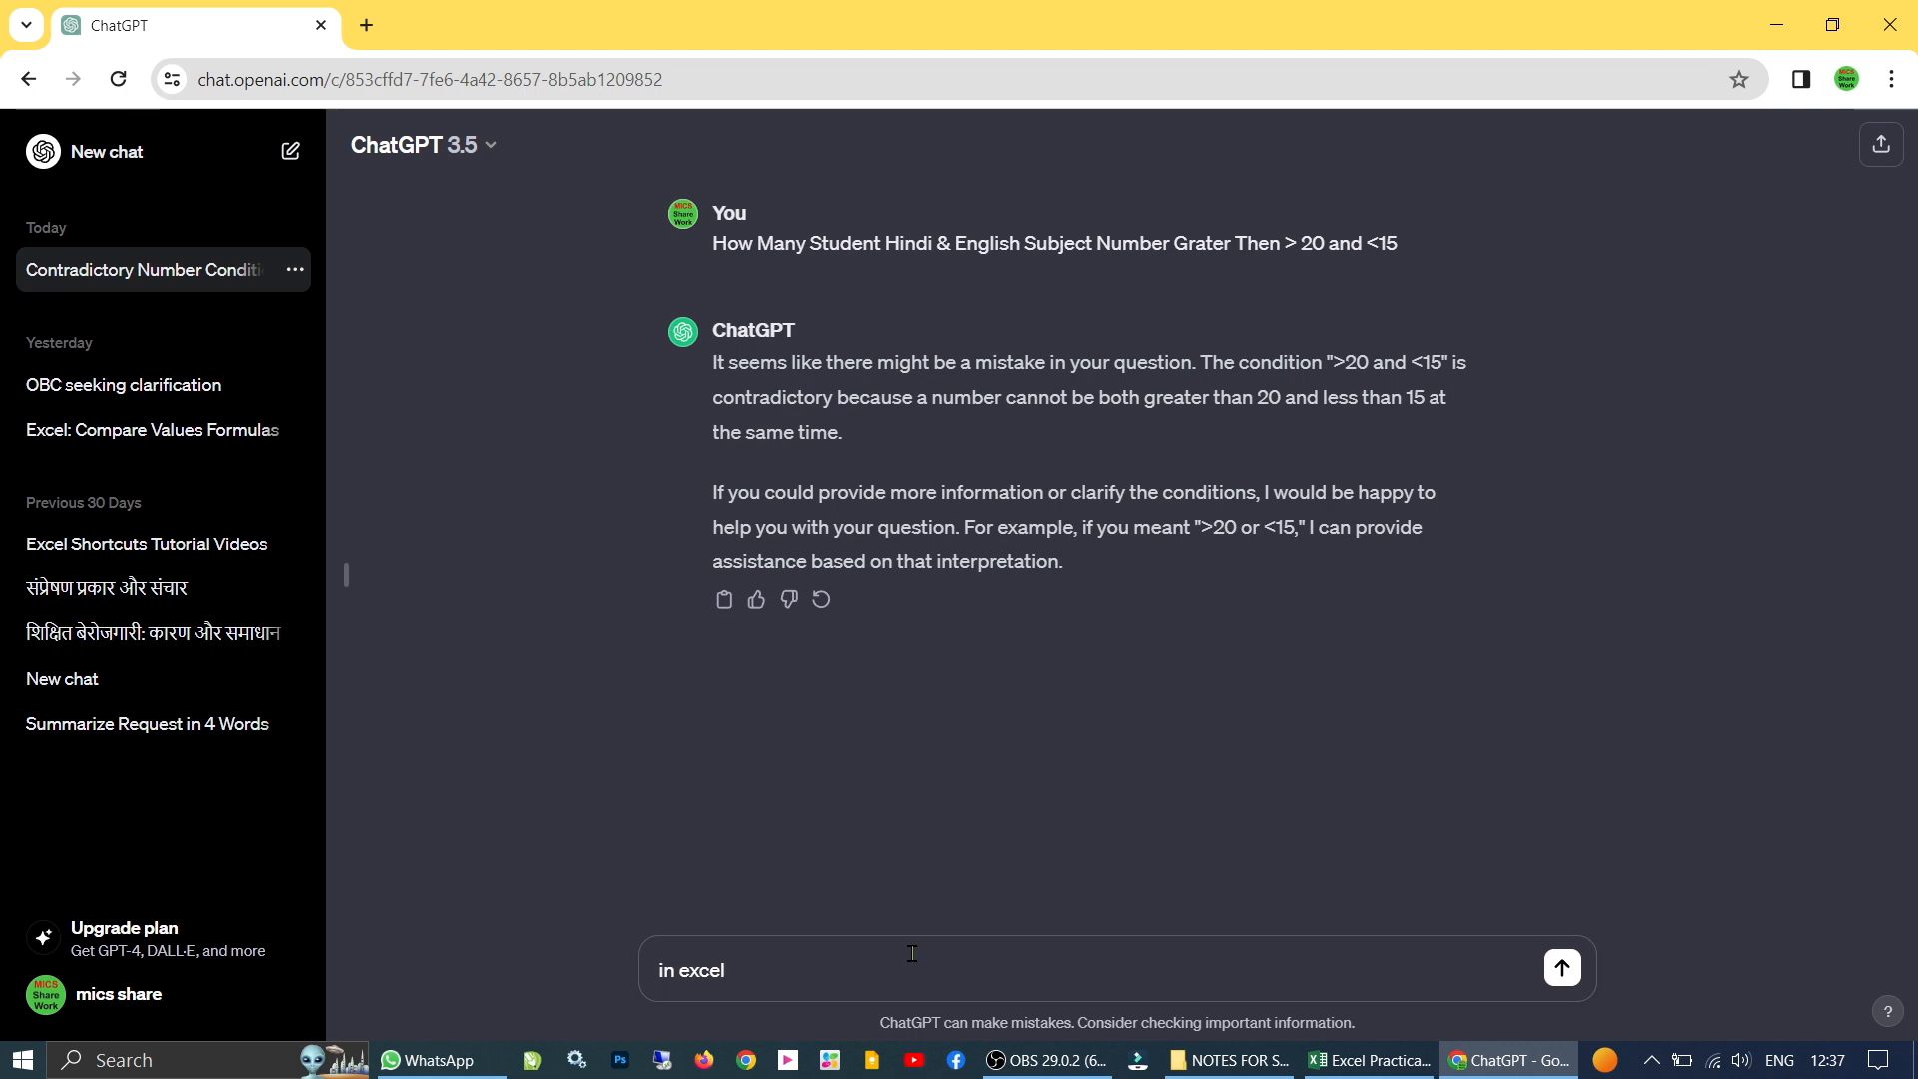
pyautogui.press('Return')
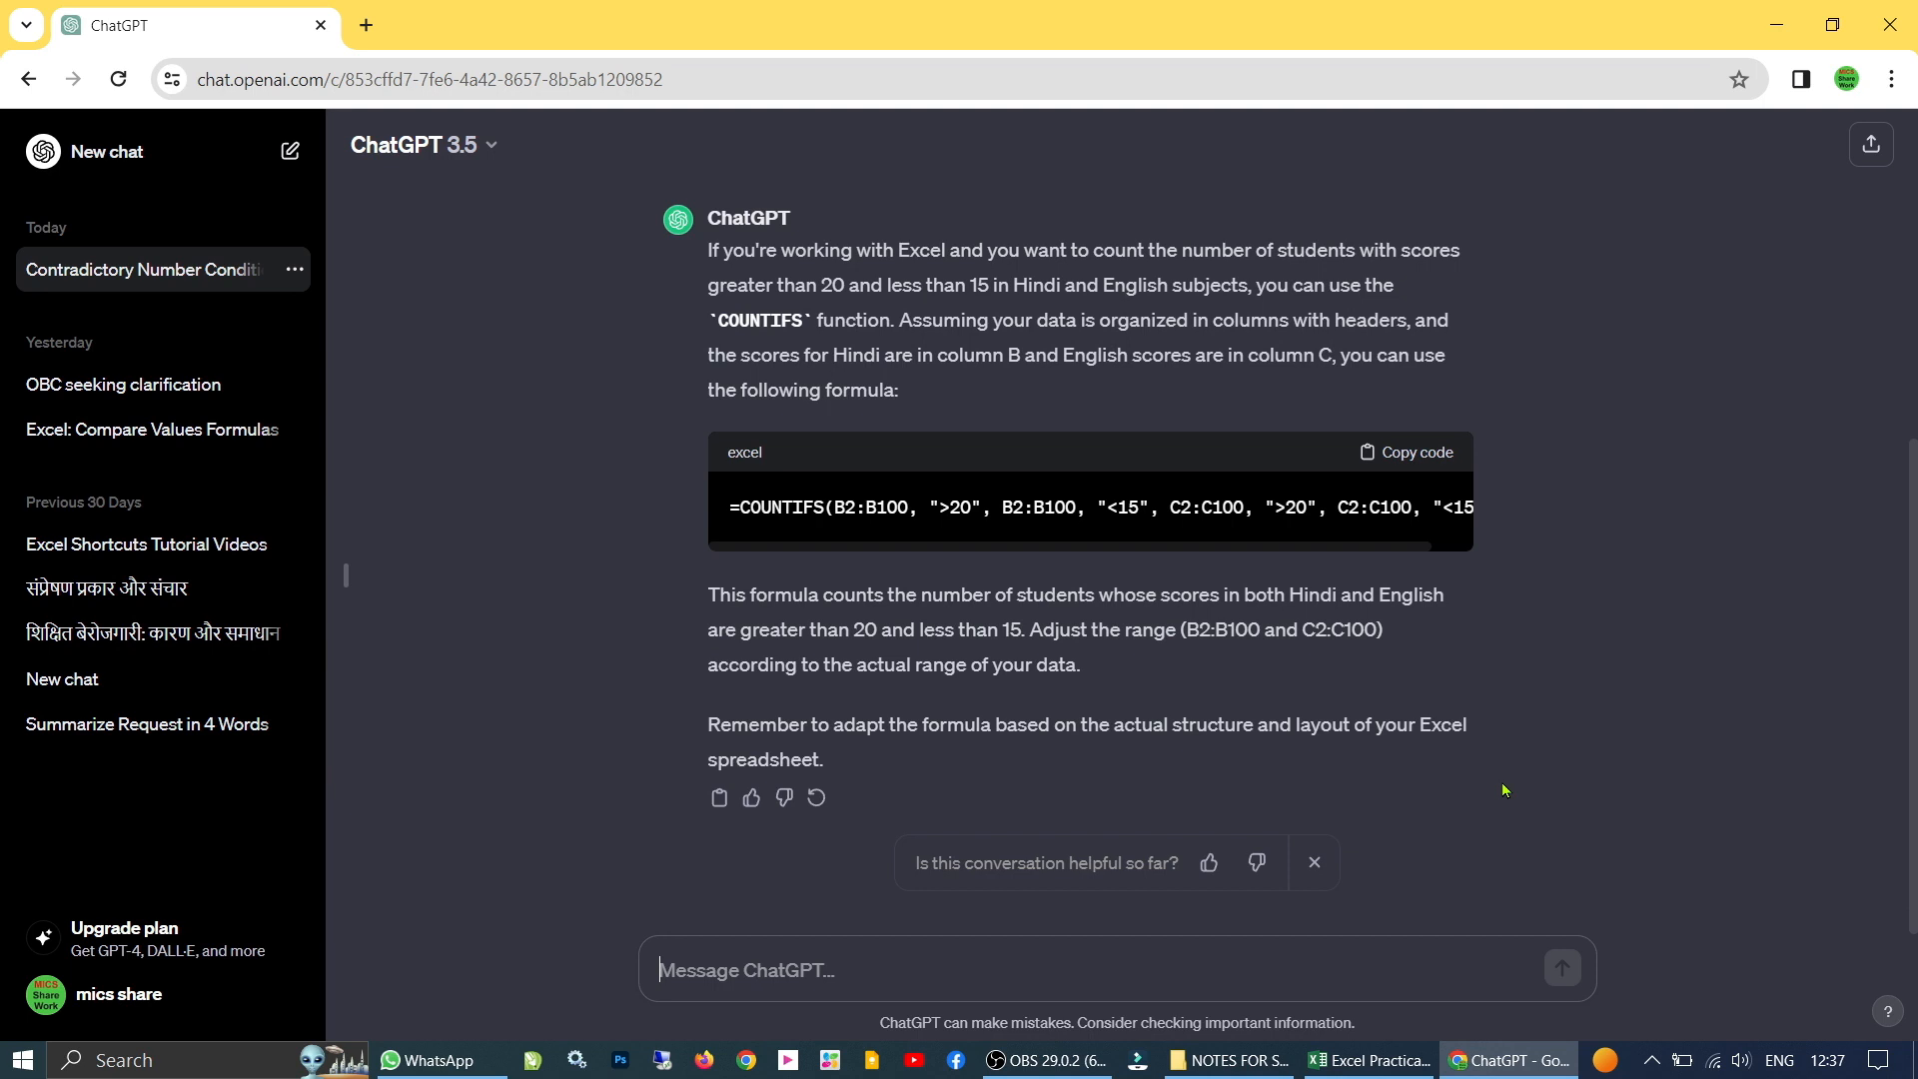
pyautogui.moveTo(738, 503); pyautogui.dragTo(1517, 512)
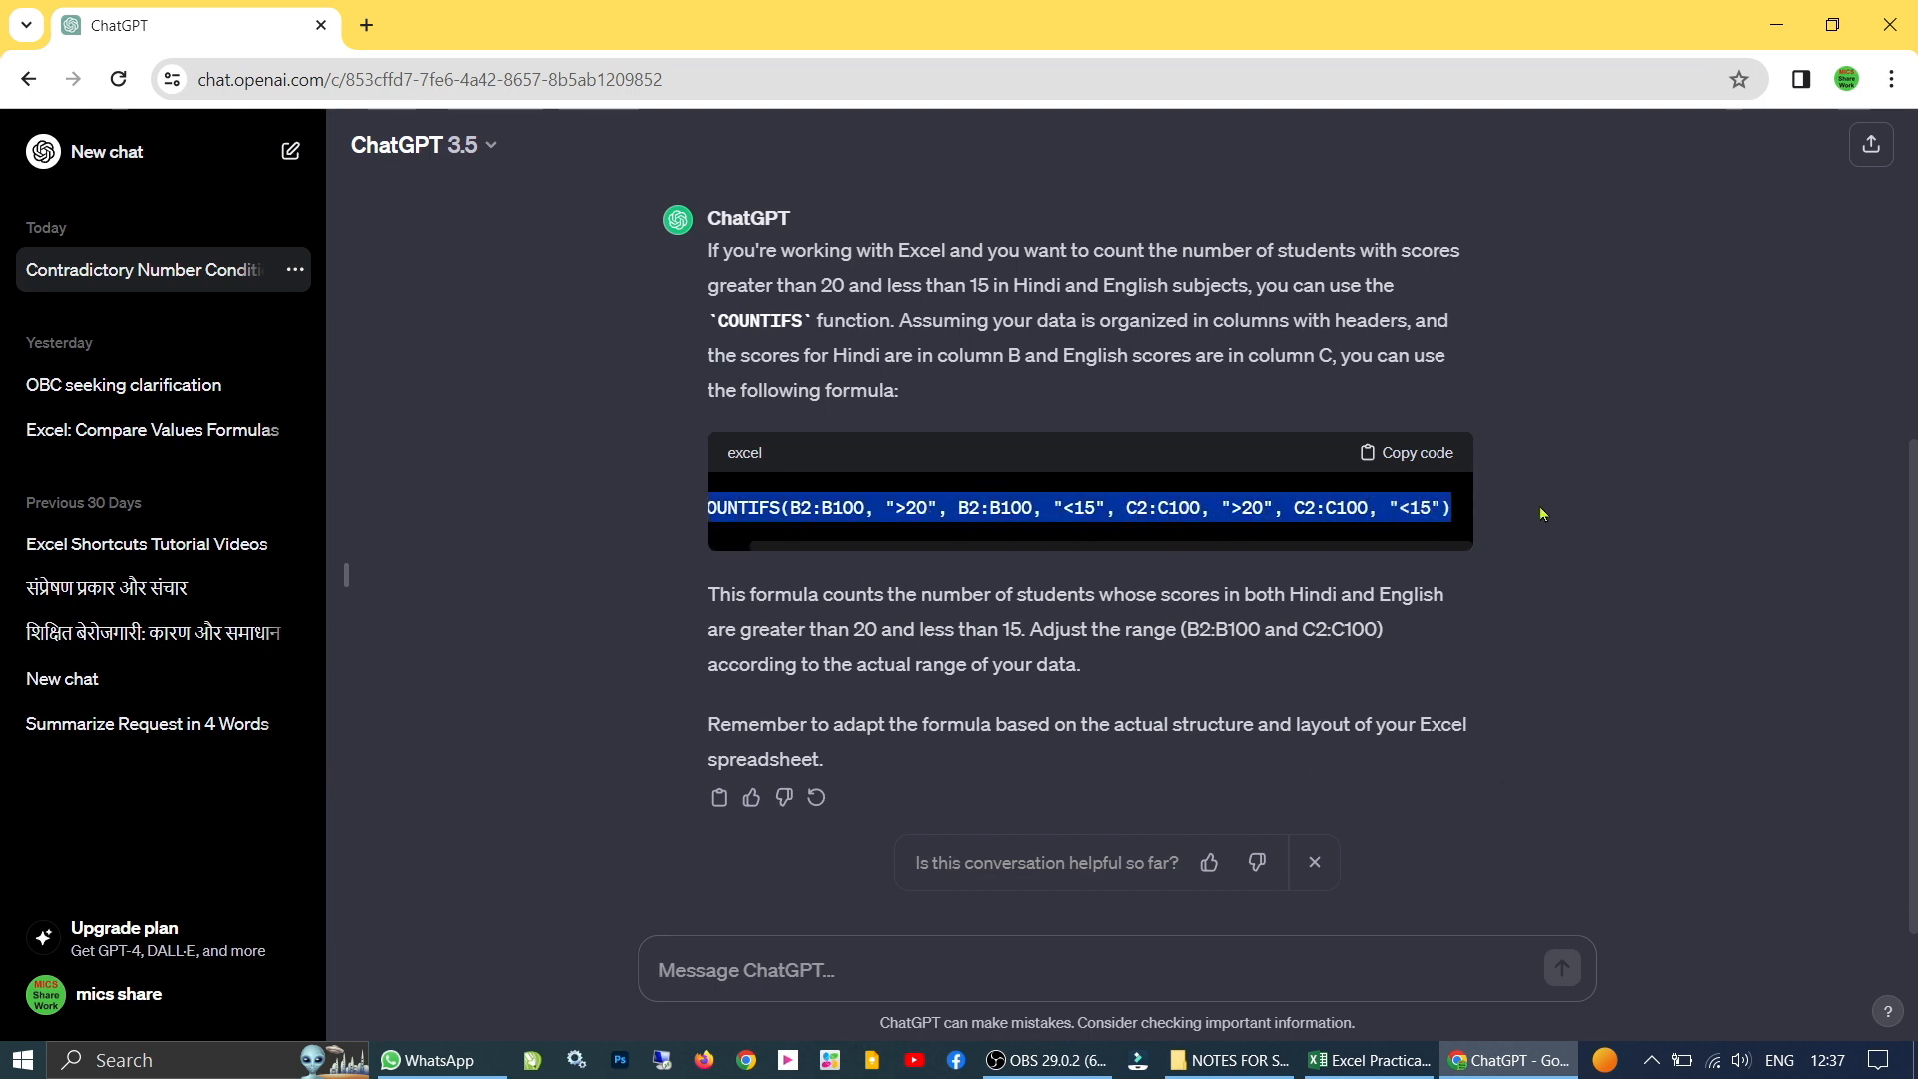
# - Ask ChatGPT to solve it "by using countif" and examine how the suggested formula joins its COUNTIF terms
pyautogui.click(1028, 959)
pyautogui.write('by sing')
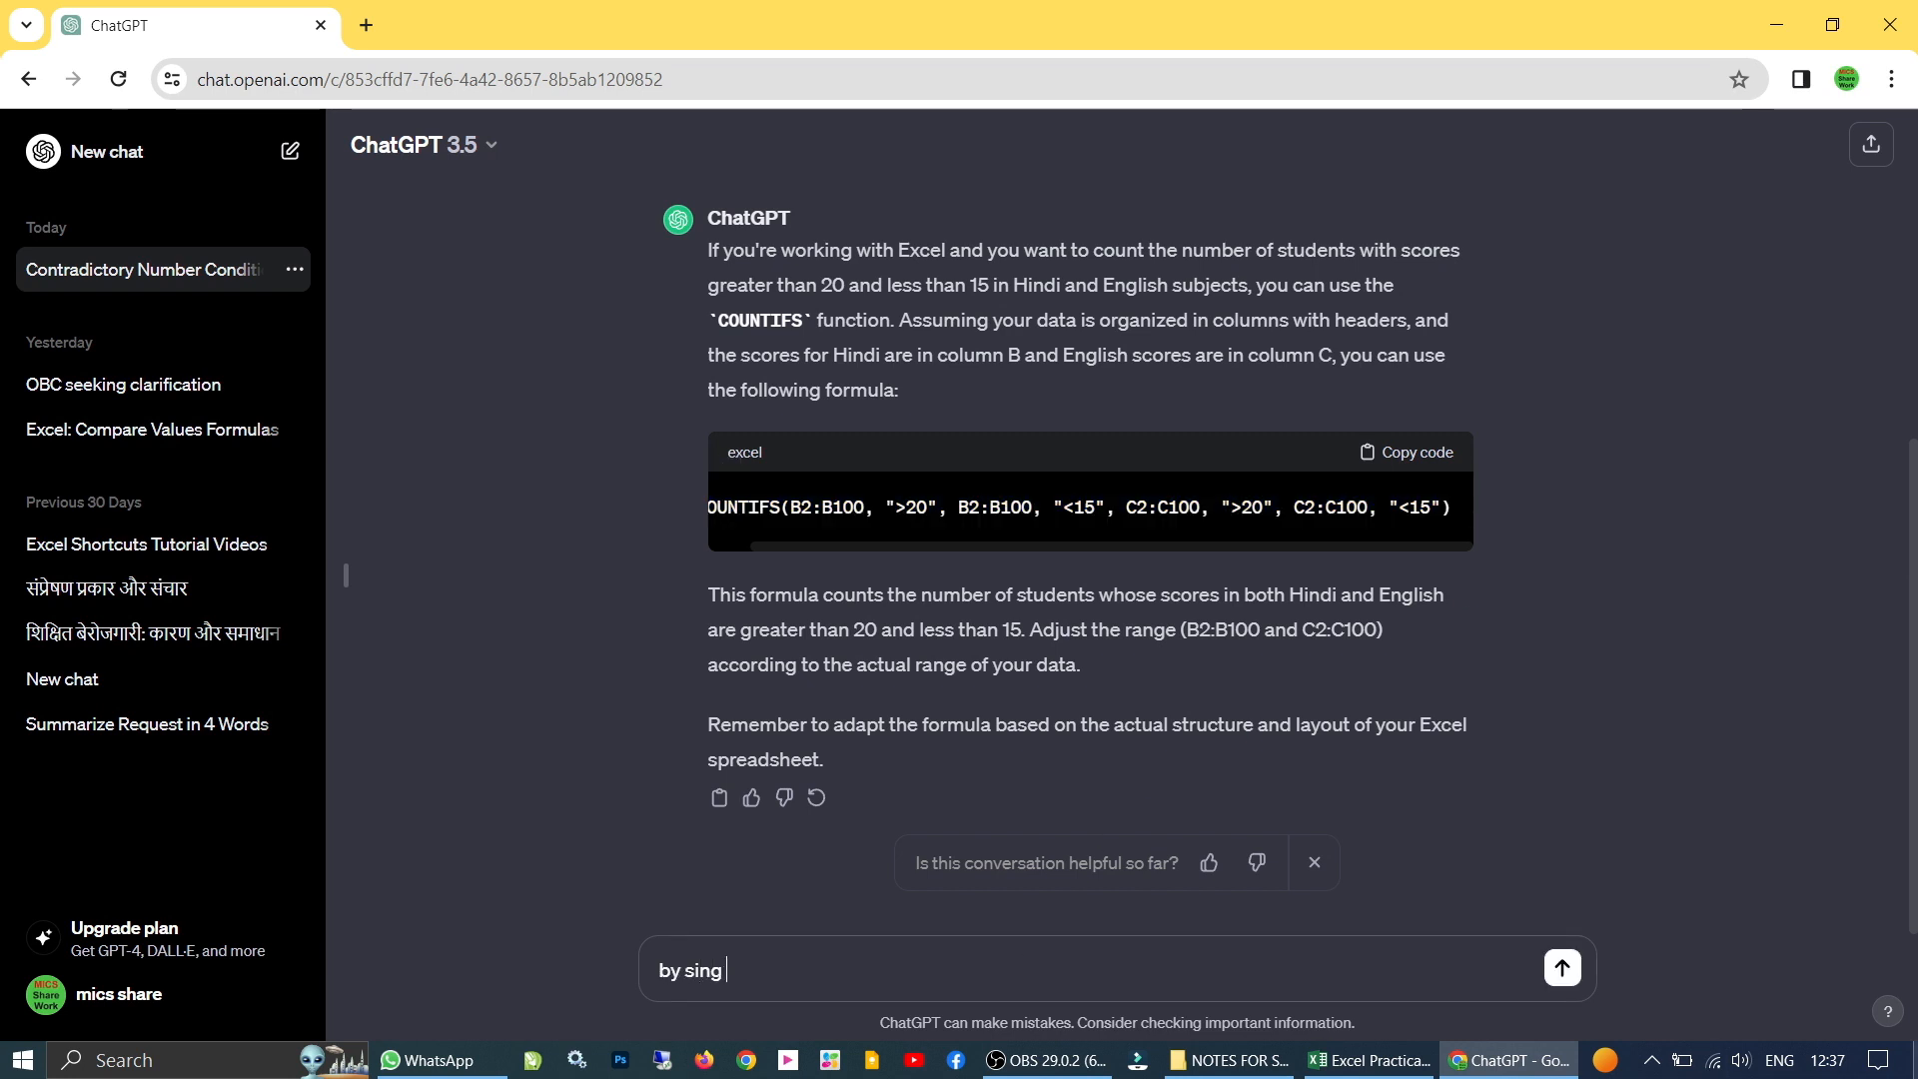
pyautogui.press('BackSpace')
pyautogui.press('BackSpace')
pyautogui.press('BackSpace')
pyautogui.press('BackSpace')
pyautogui.press('BackSpace')
pyautogui.write('using countif')
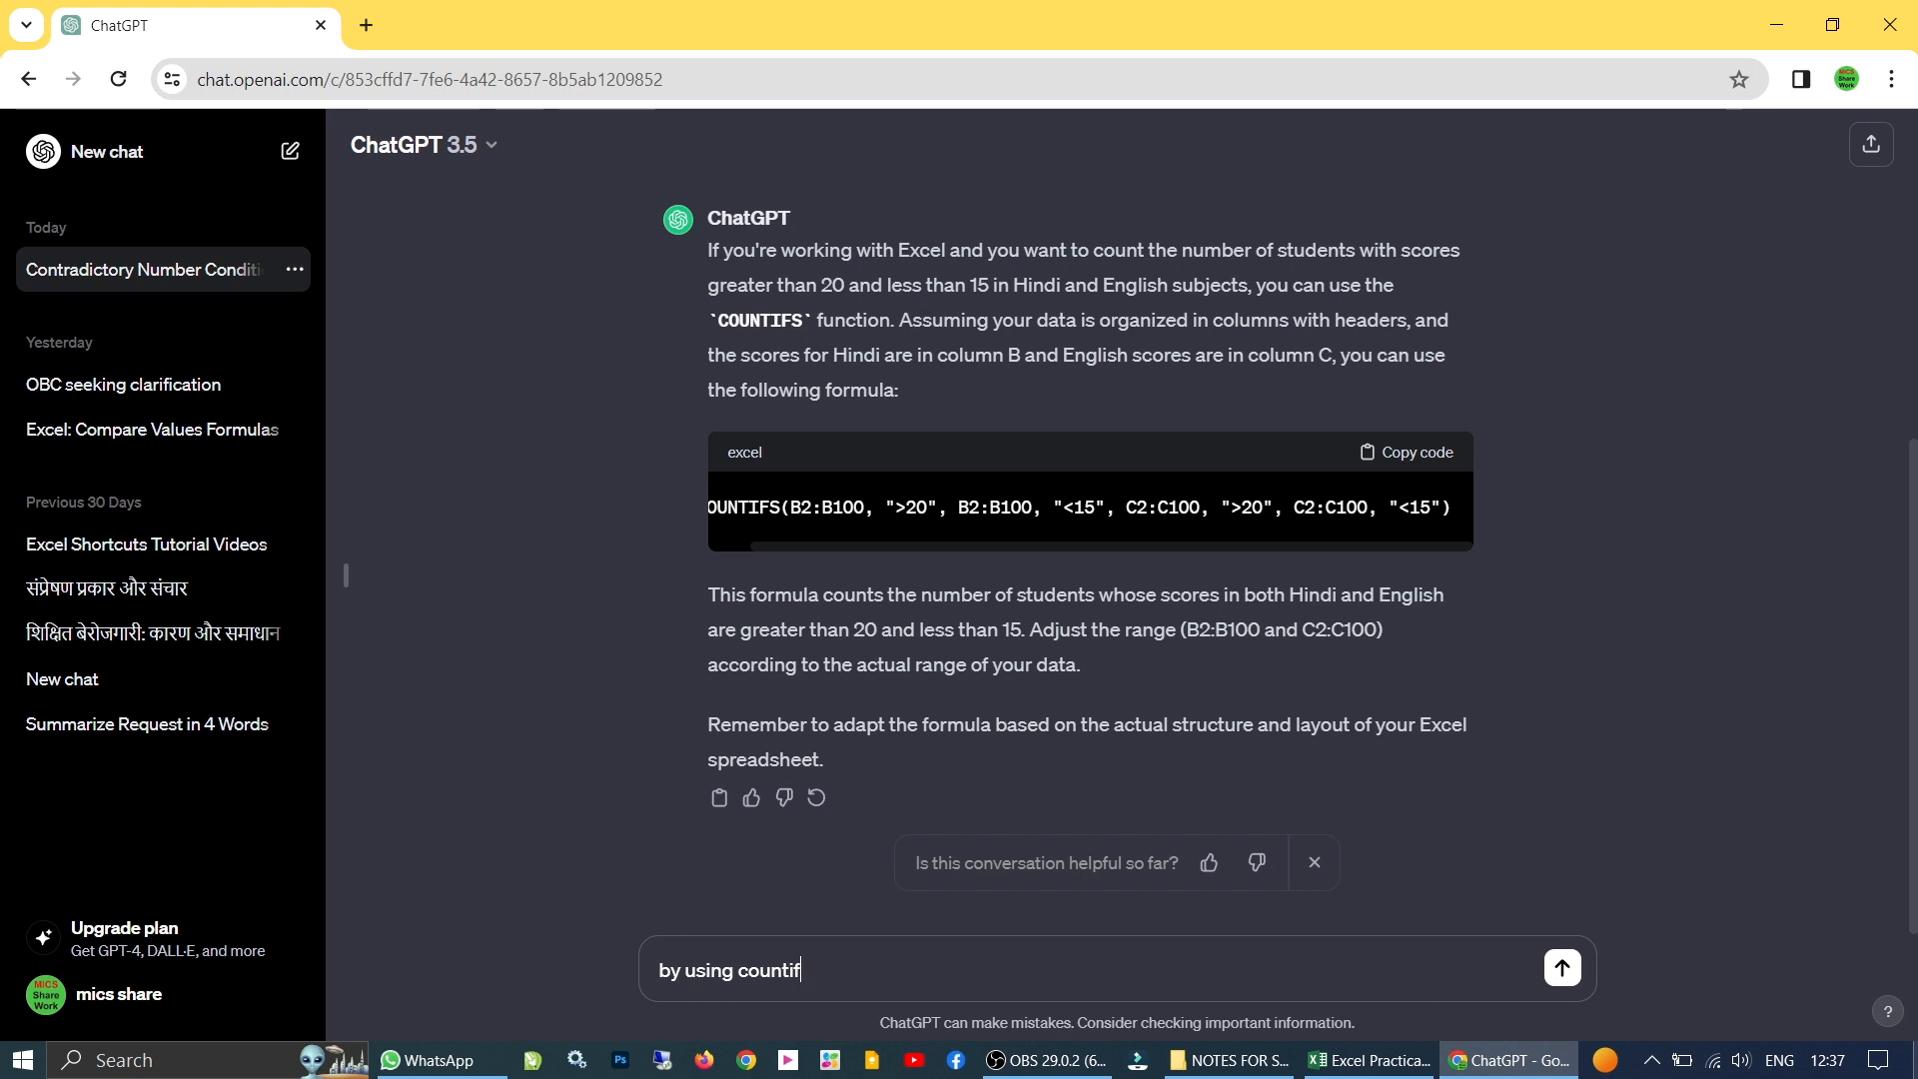
pyautogui.press('Return')
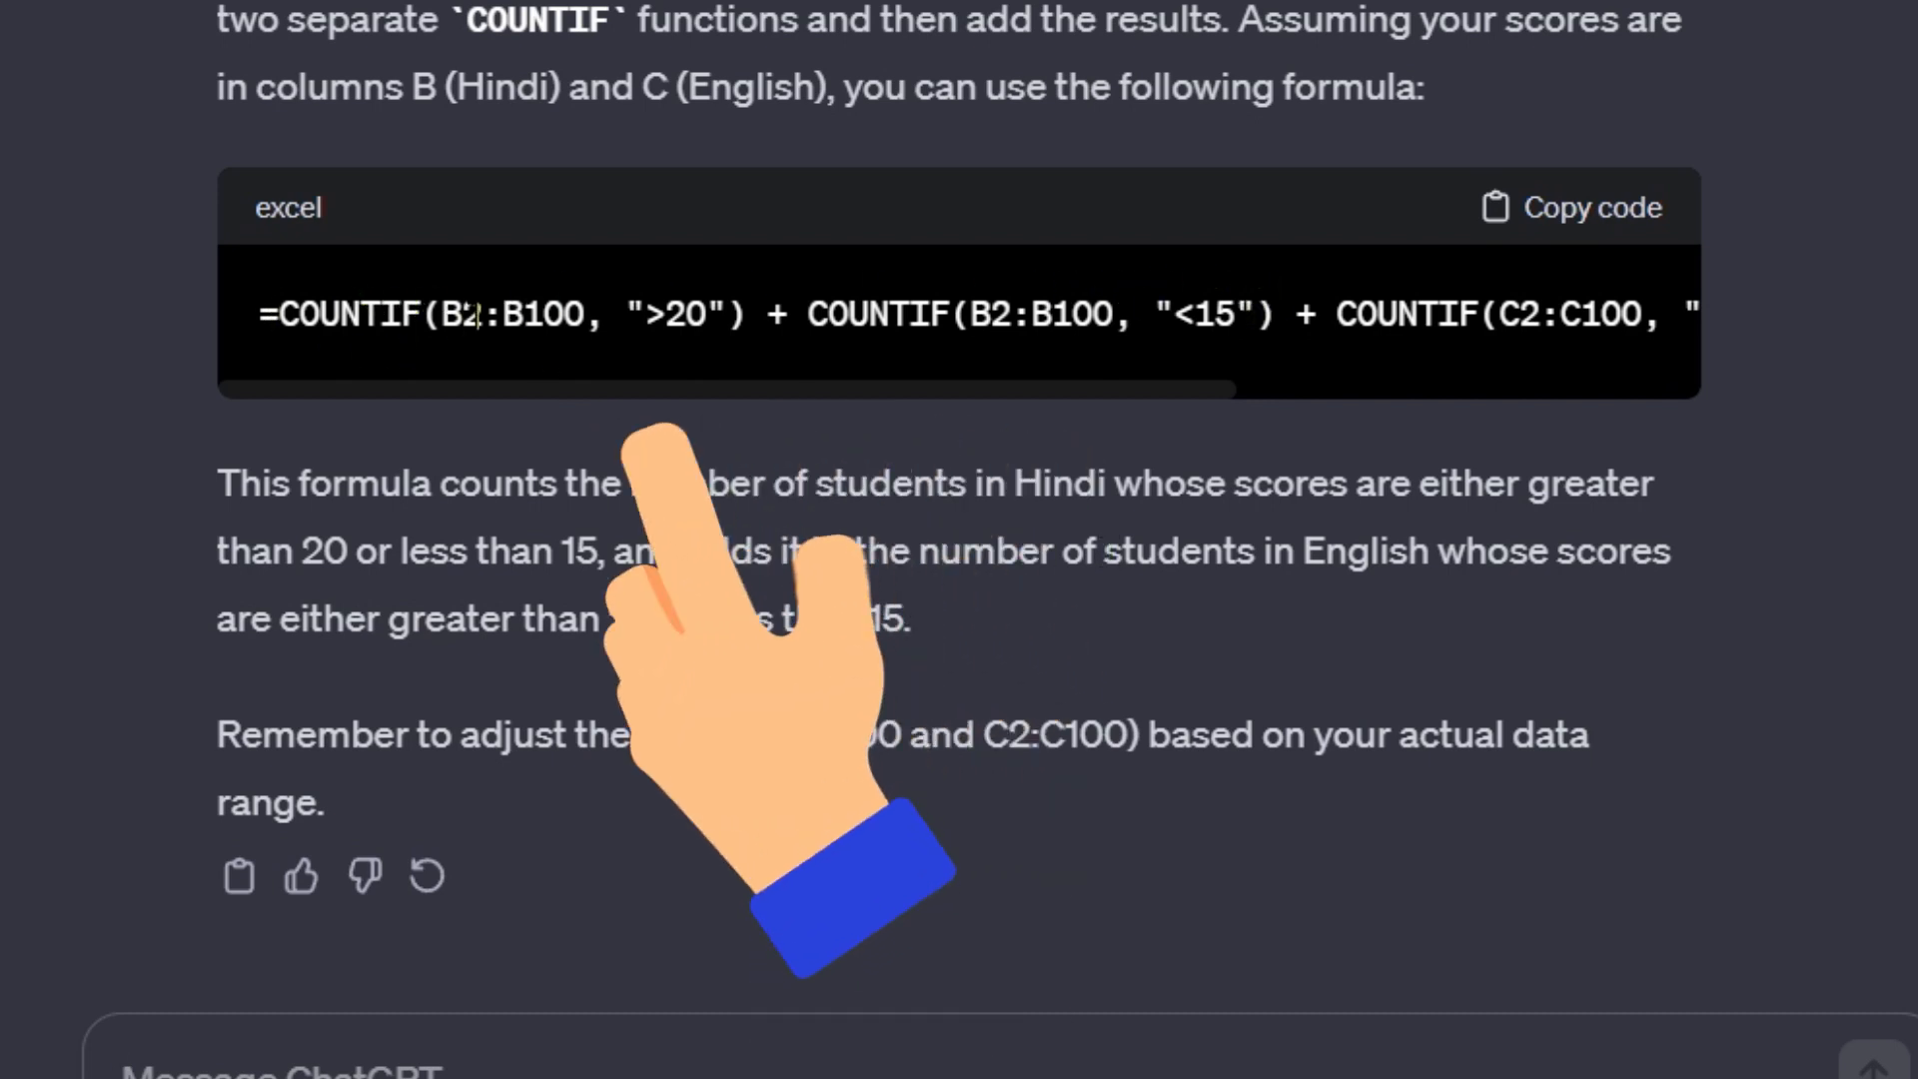
pyautogui.moveTo(753, 307); pyautogui.dragTo(780, 307)
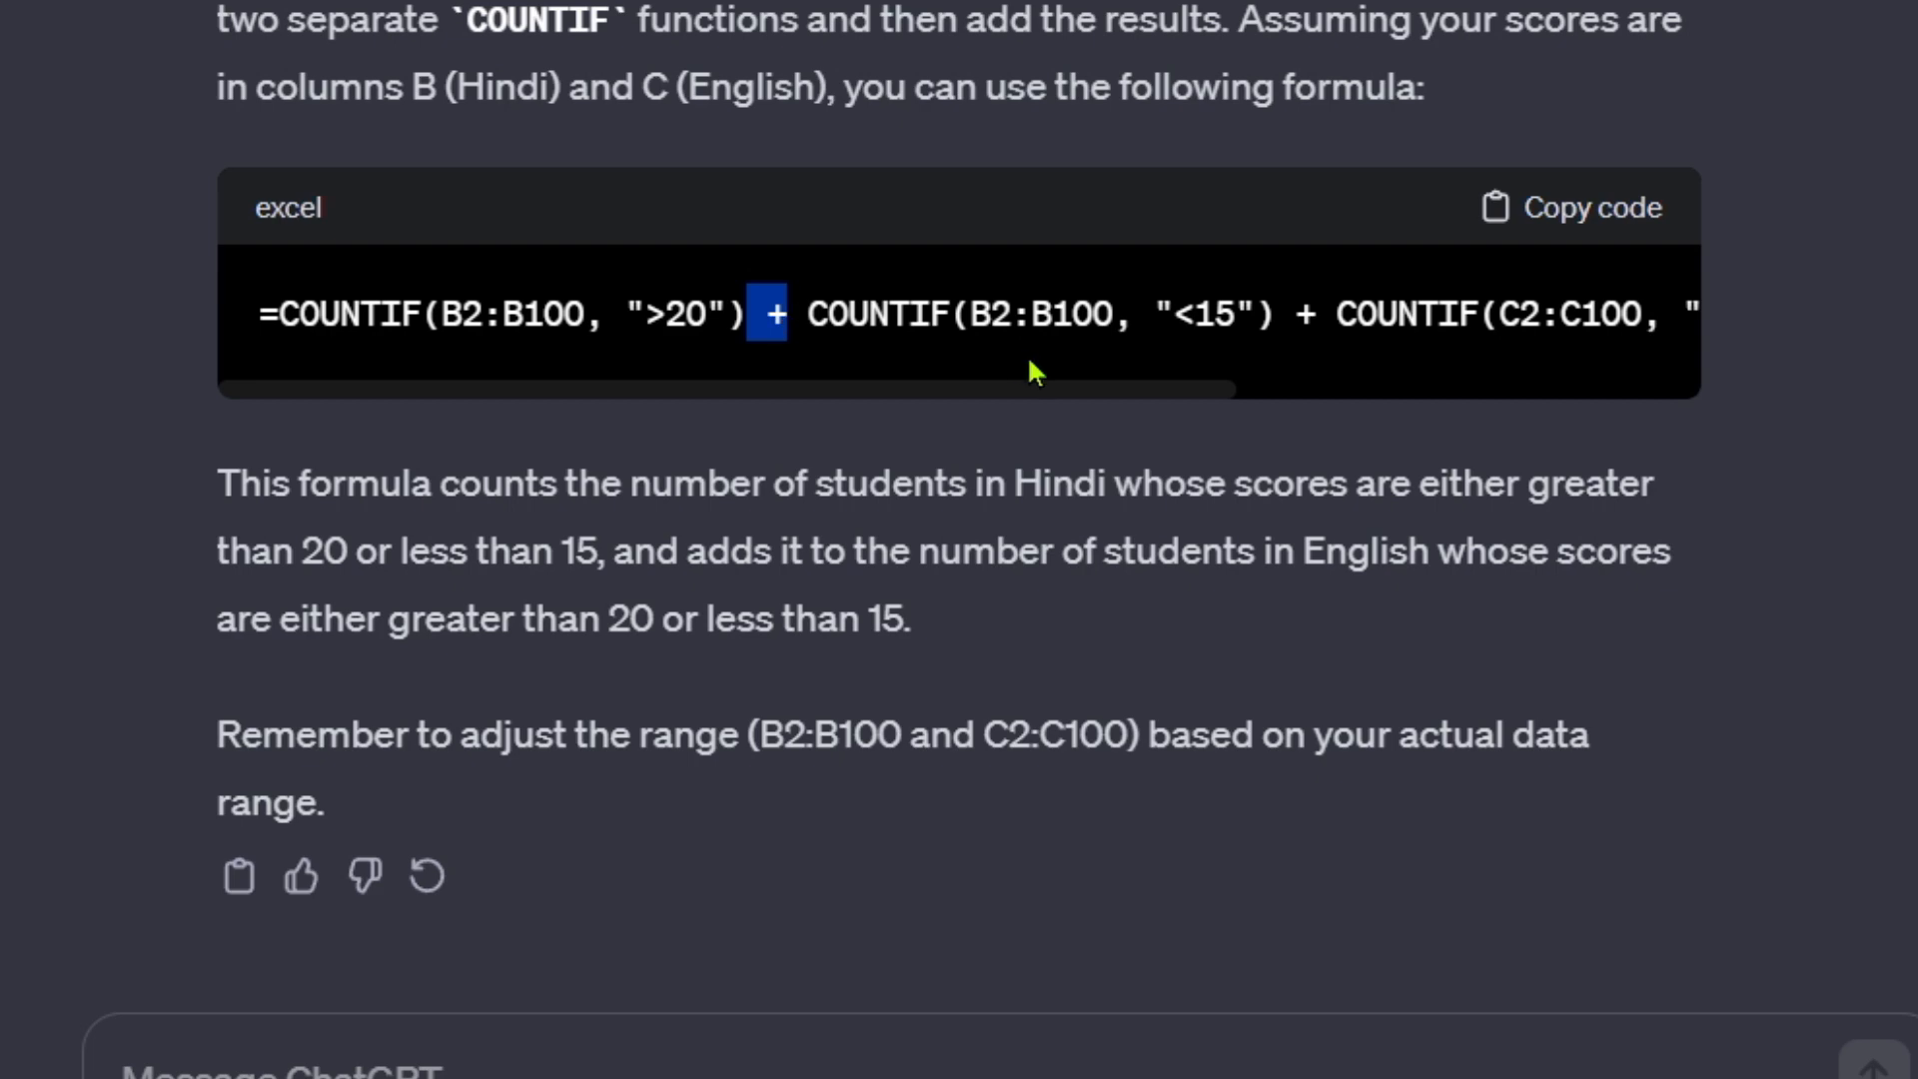
pyautogui.click(1090, 310)
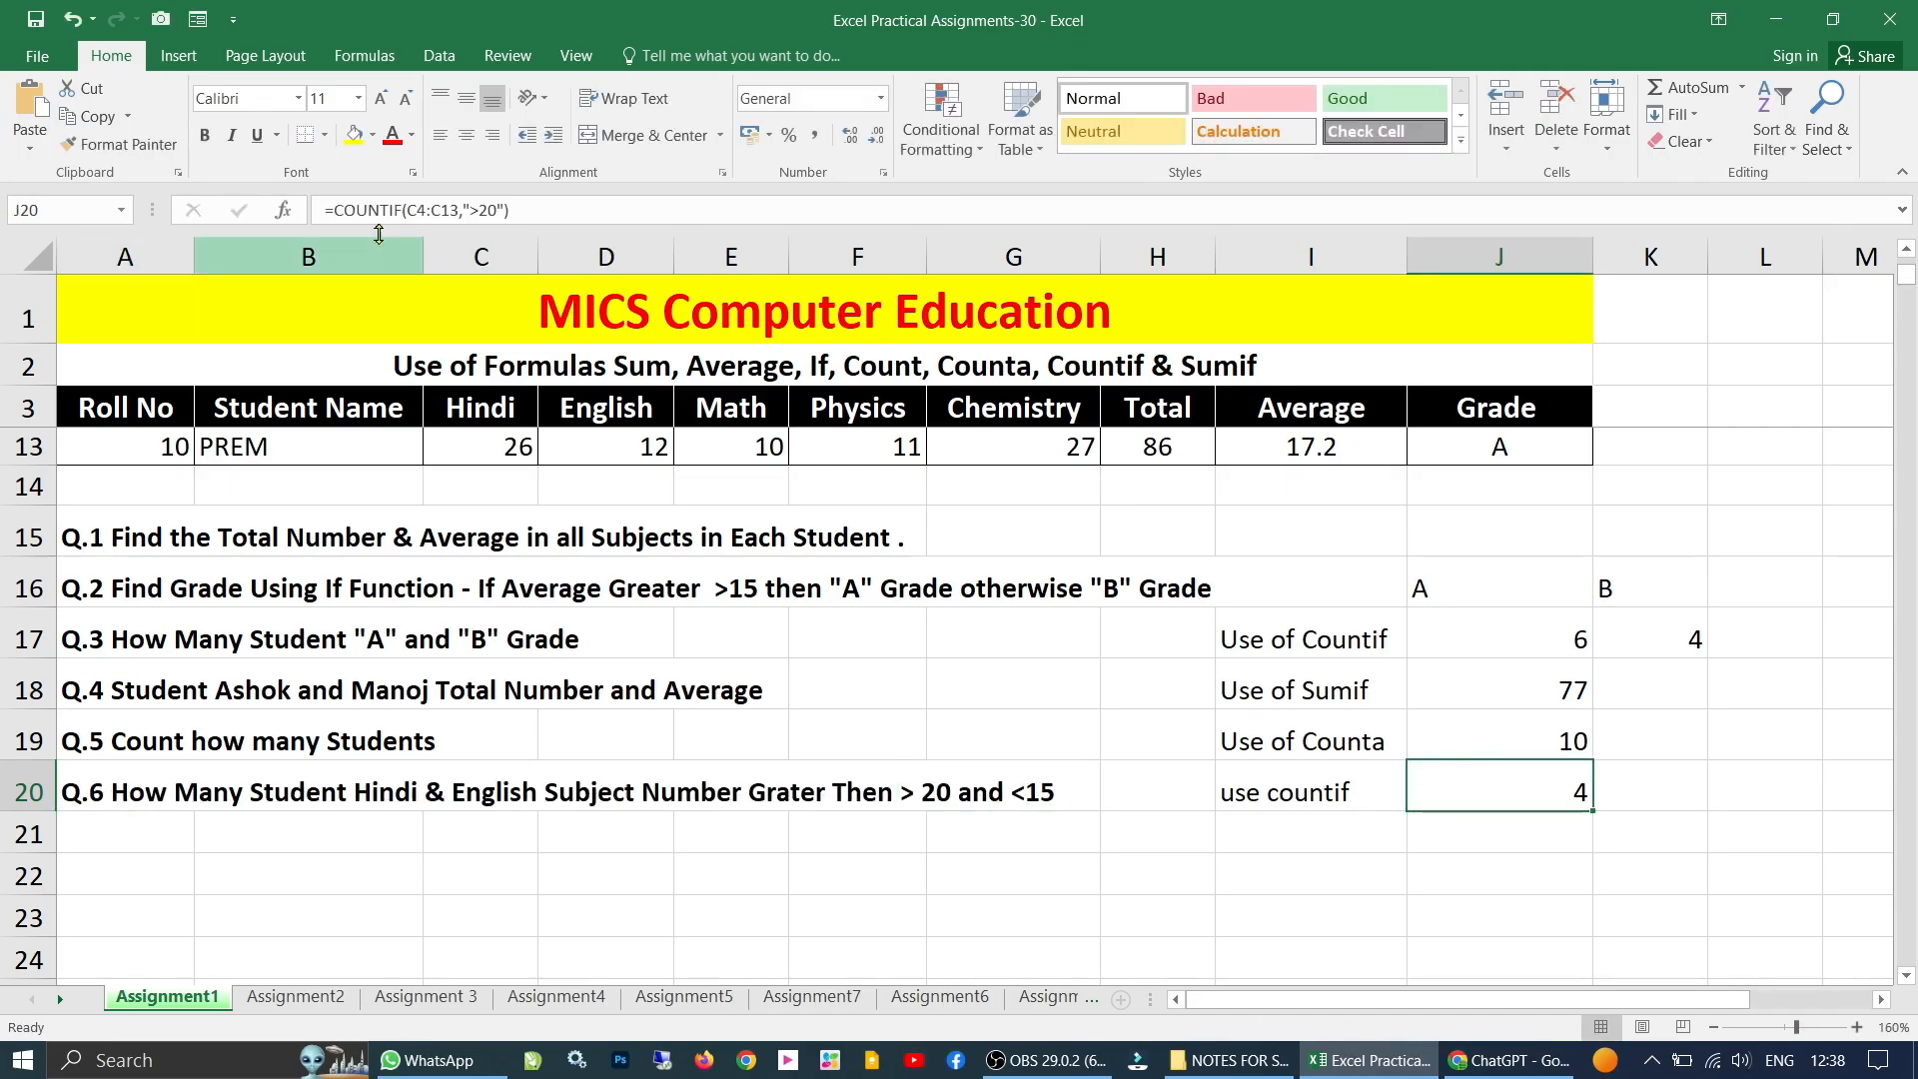
# - Switch back to Excel and extend the J20 formula with a plus sign and a copy of COUNTIF(C4:C13,">20")
pyautogui.moveTo(334, 209); pyautogui.dragTo(524, 198)
pyautogui.hotkey('ctrl', 'c')
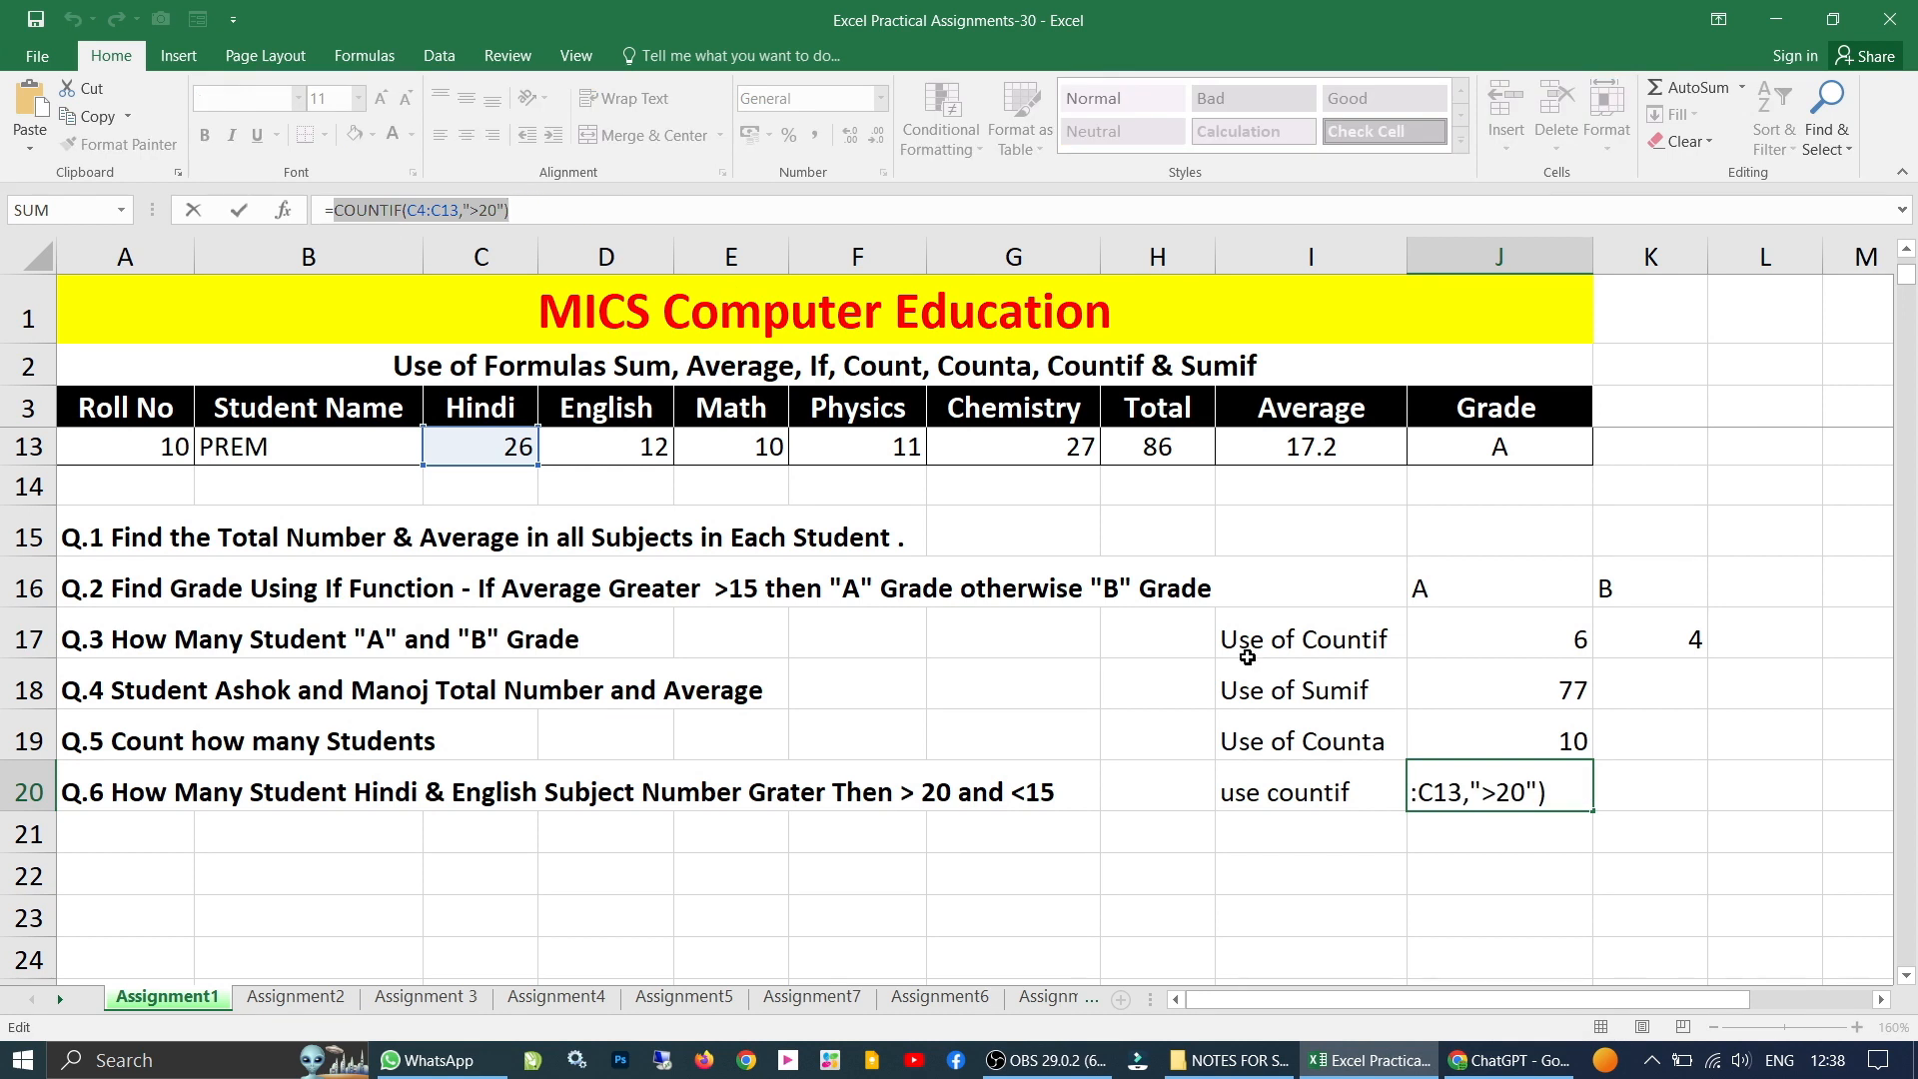
pyautogui.click(742, 218)
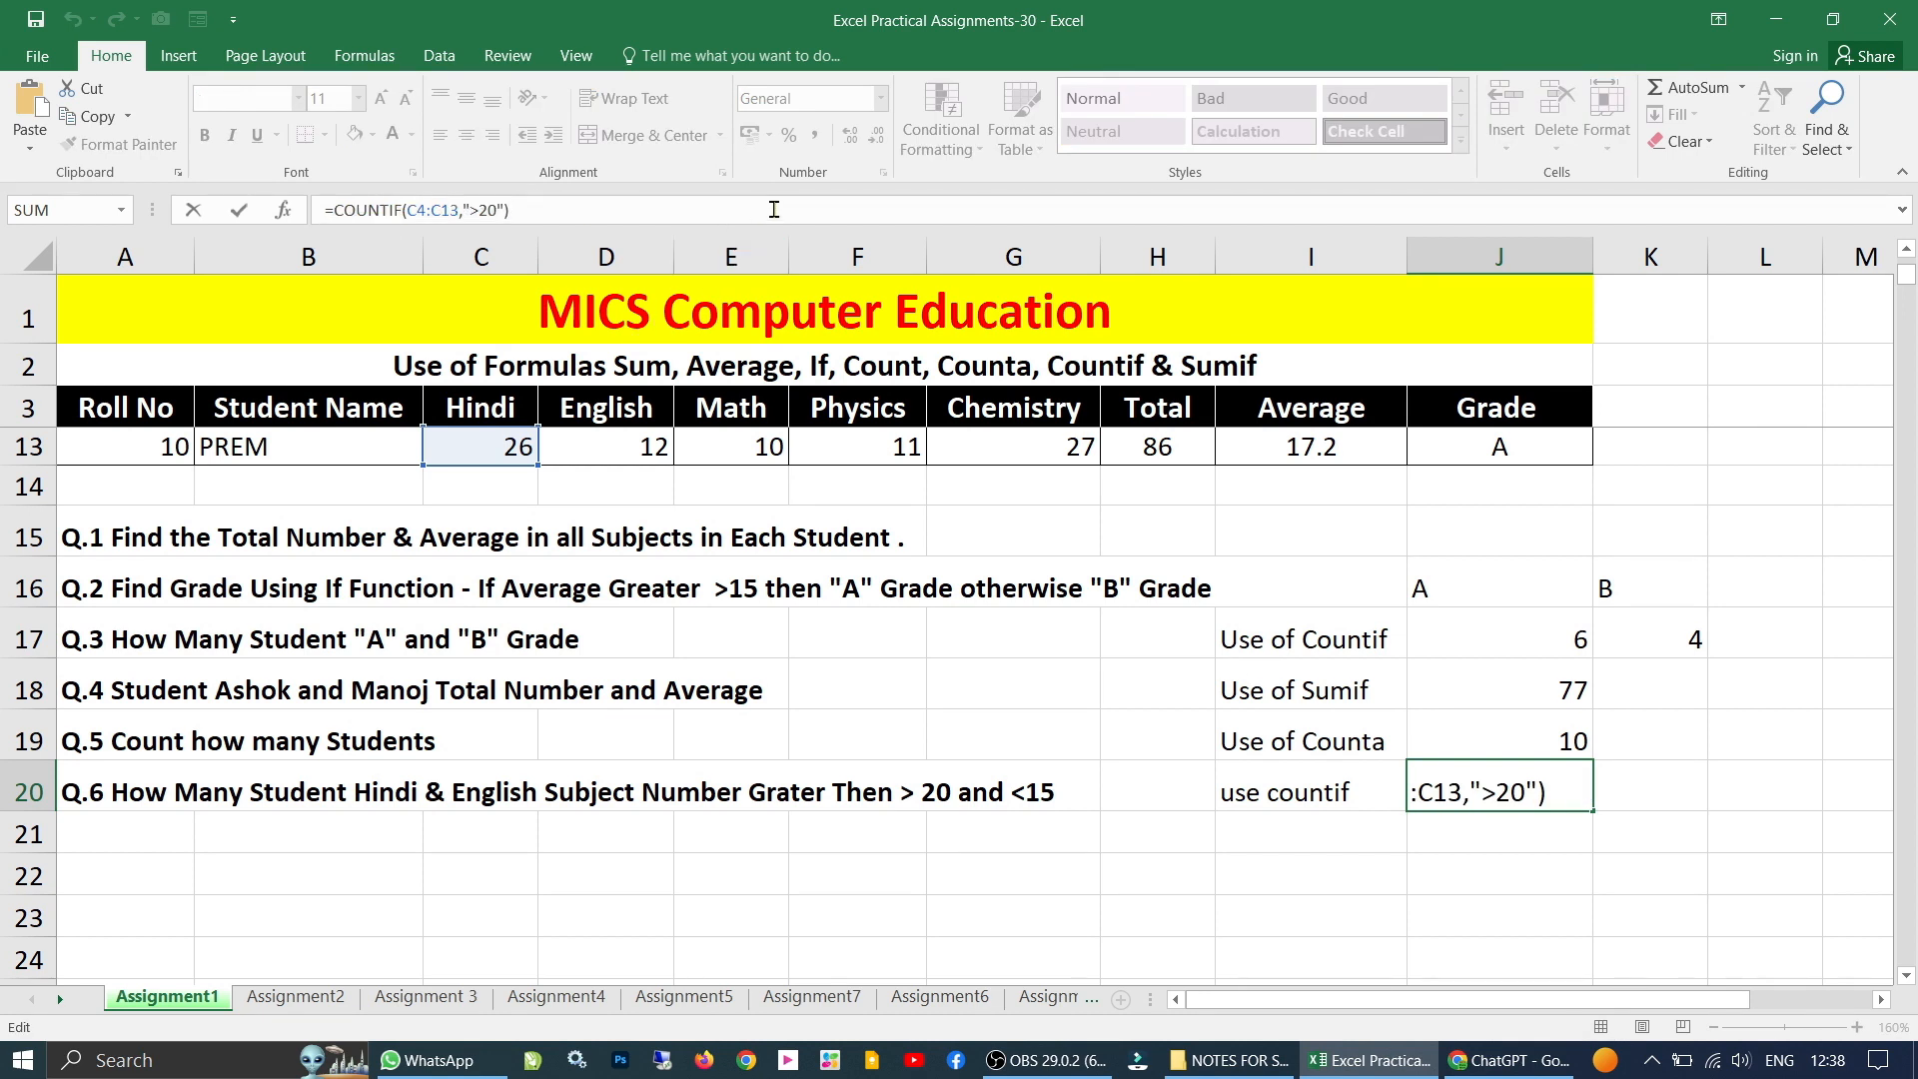
pyautogui.hotkey('ctrl', 'v')
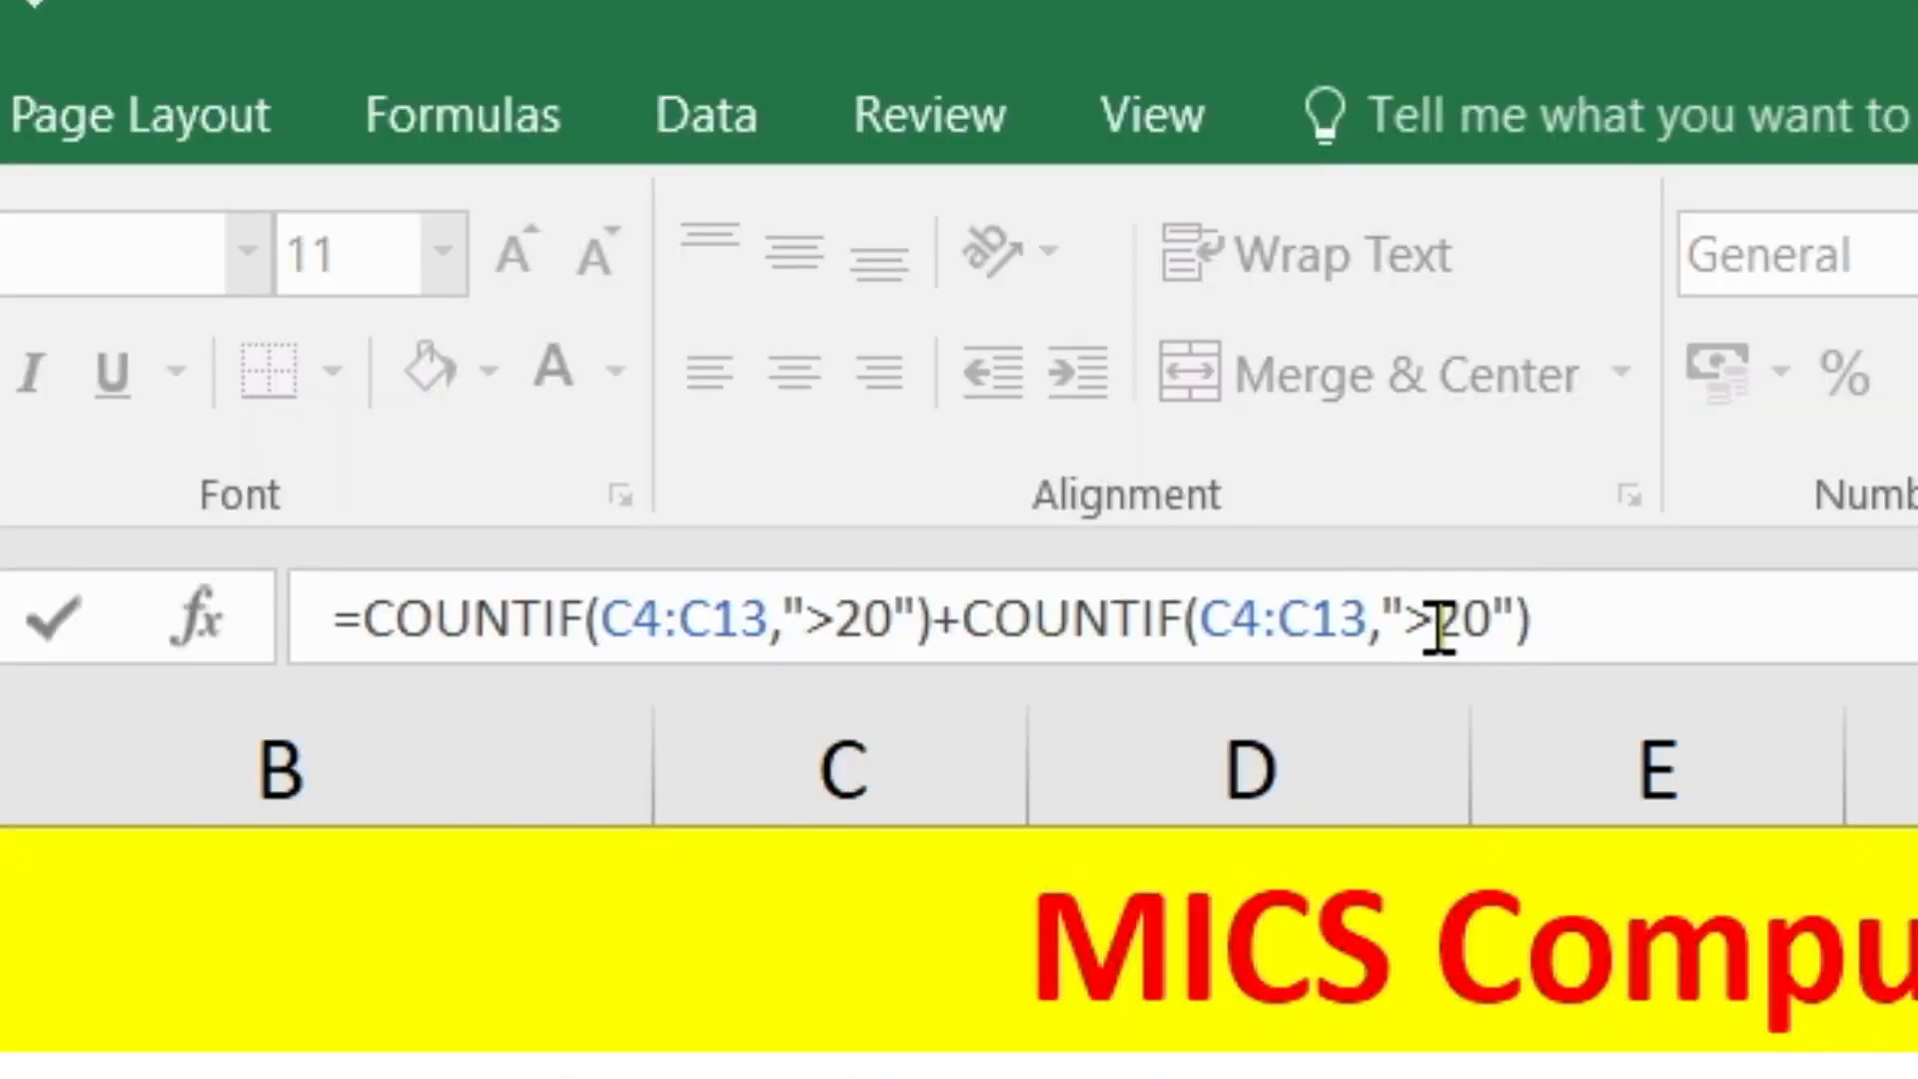
# - Change the second COUNTIF's criterion in J20 to "<15" and enter the formula
pyautogui.moveTo(662, 211); pyautogui.dragTo(670, 211)
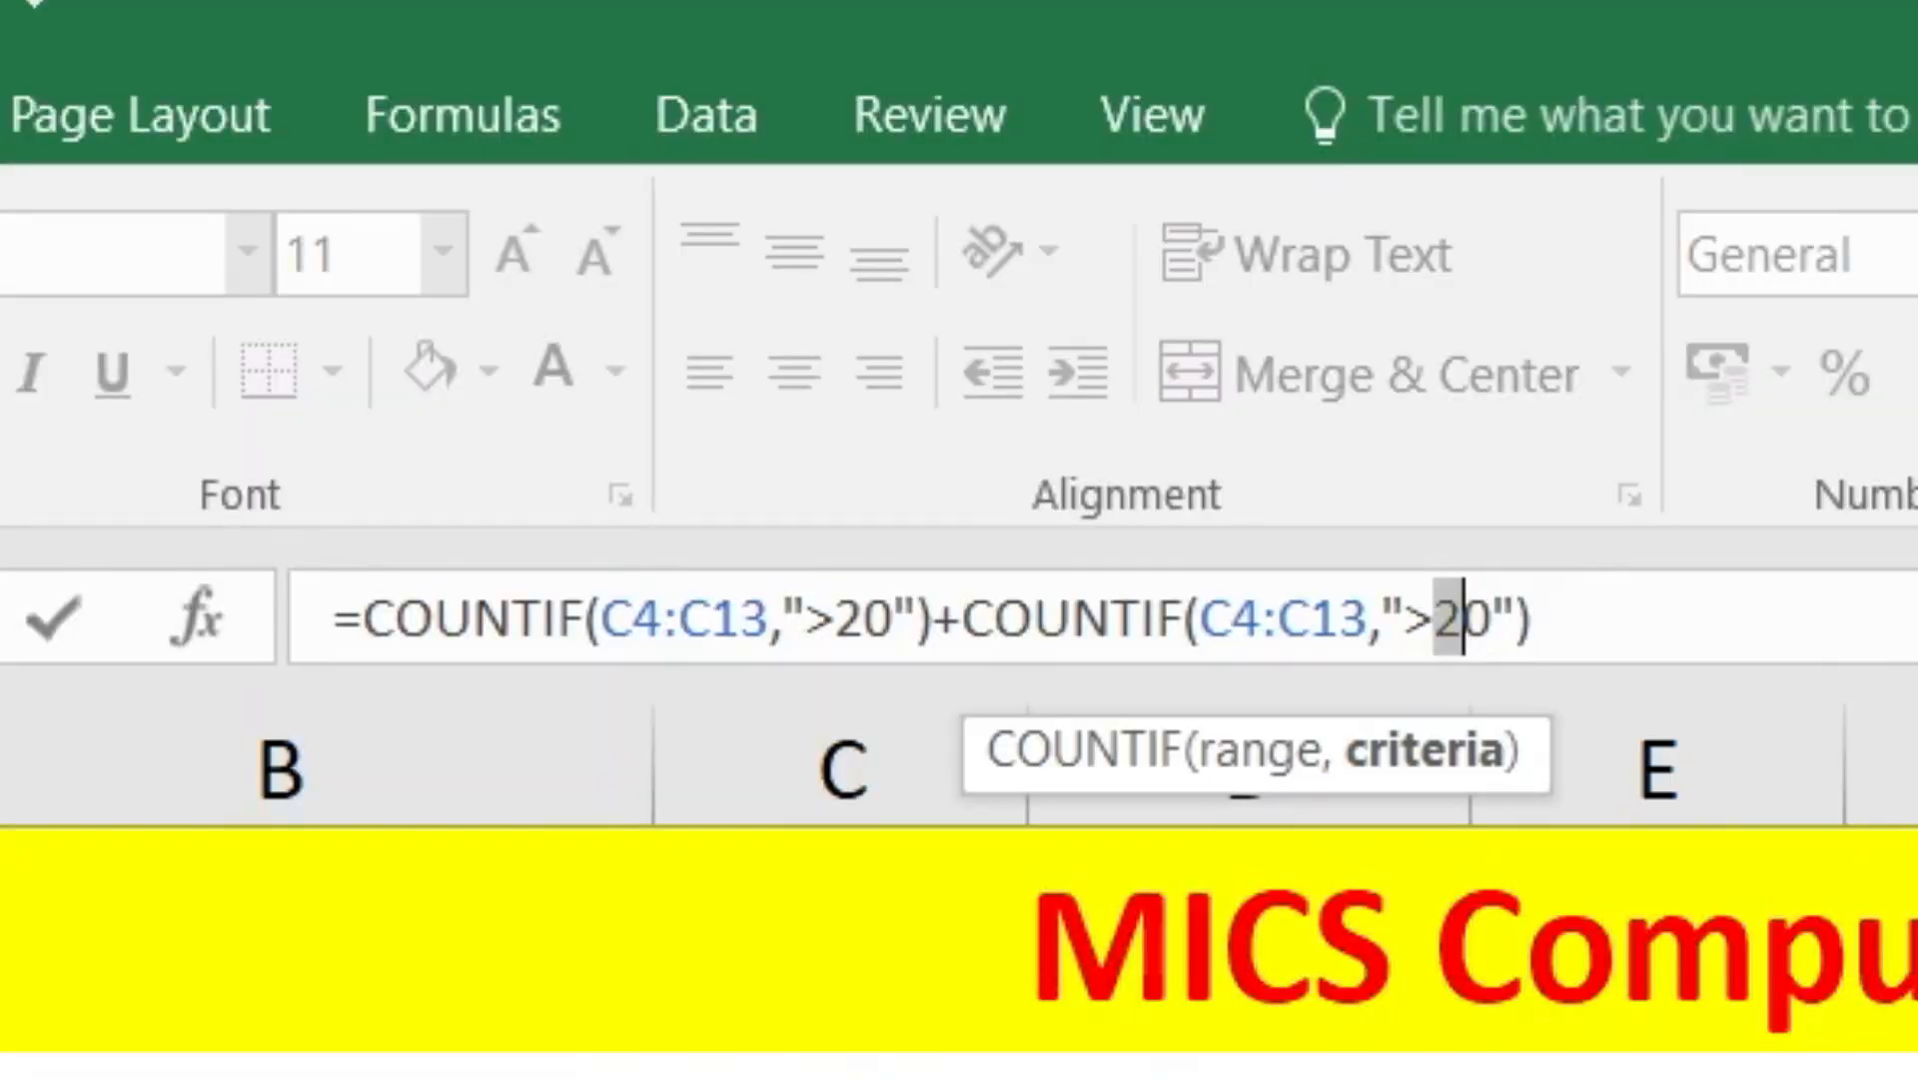
pyautogui.press('BackSpace')
pyautogui.press('BackSpace')
pyautogui.press('Delete')
pyautogui.write('1')
pyautogui.press('BackSpace')
pyautogui.write('<')
pyautogui.write('15')
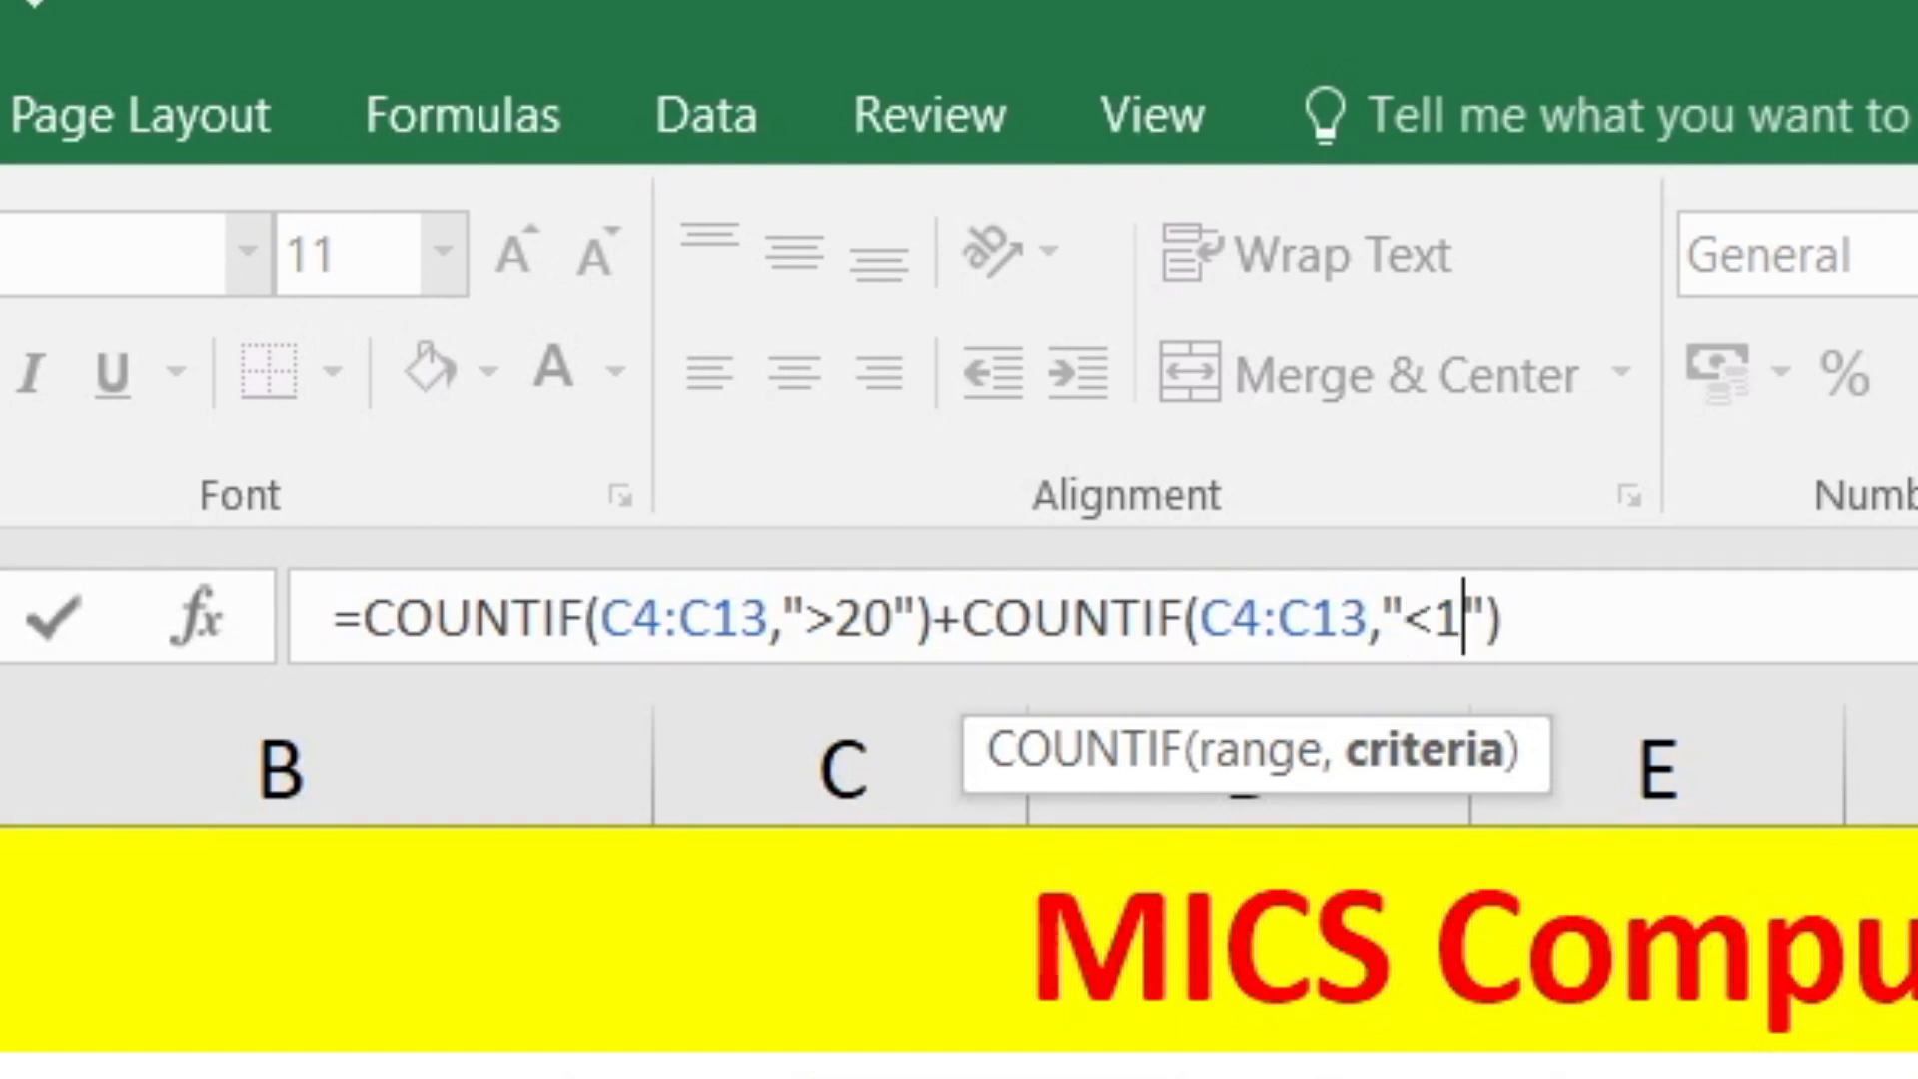
pyautogui.press('Return')
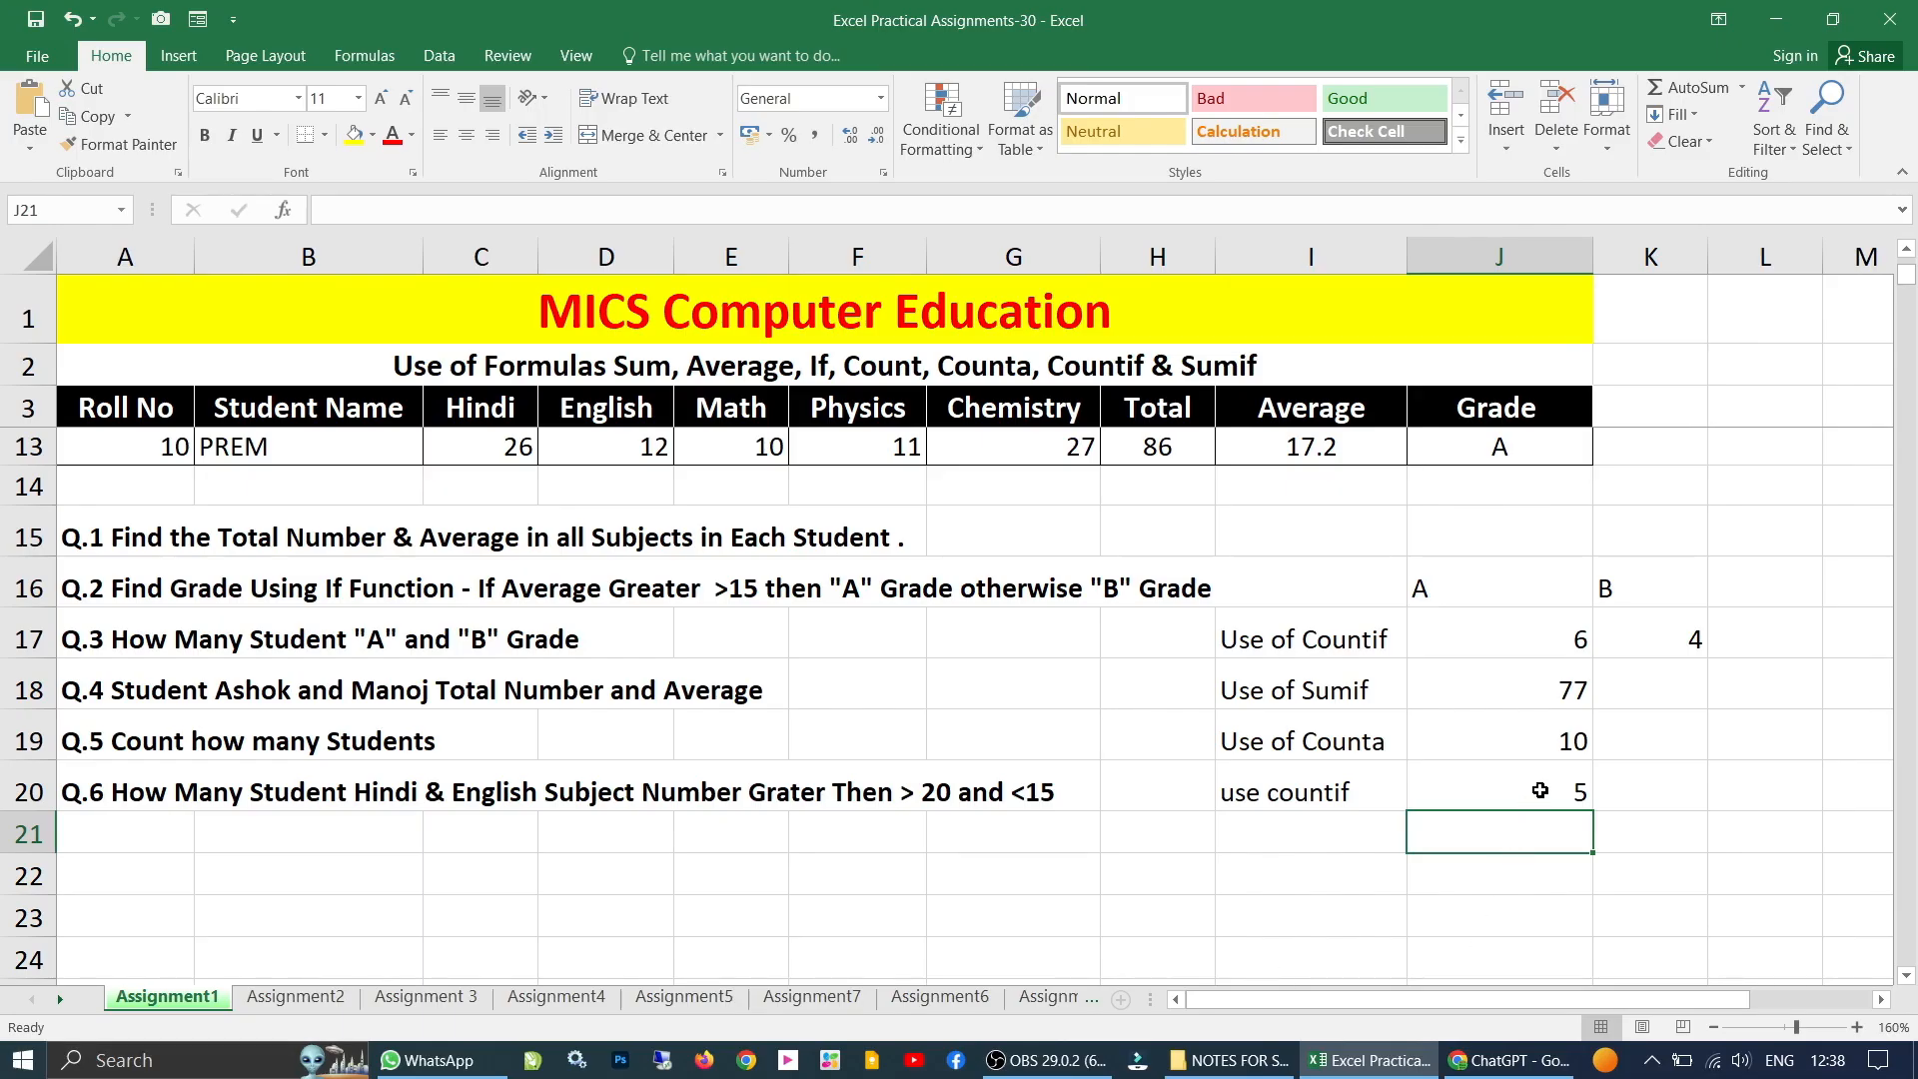
# - Check the J20 formula against the Hindi marks in C4:C13 that are above 20 or below 15
pyautogui.click(1540, 791)
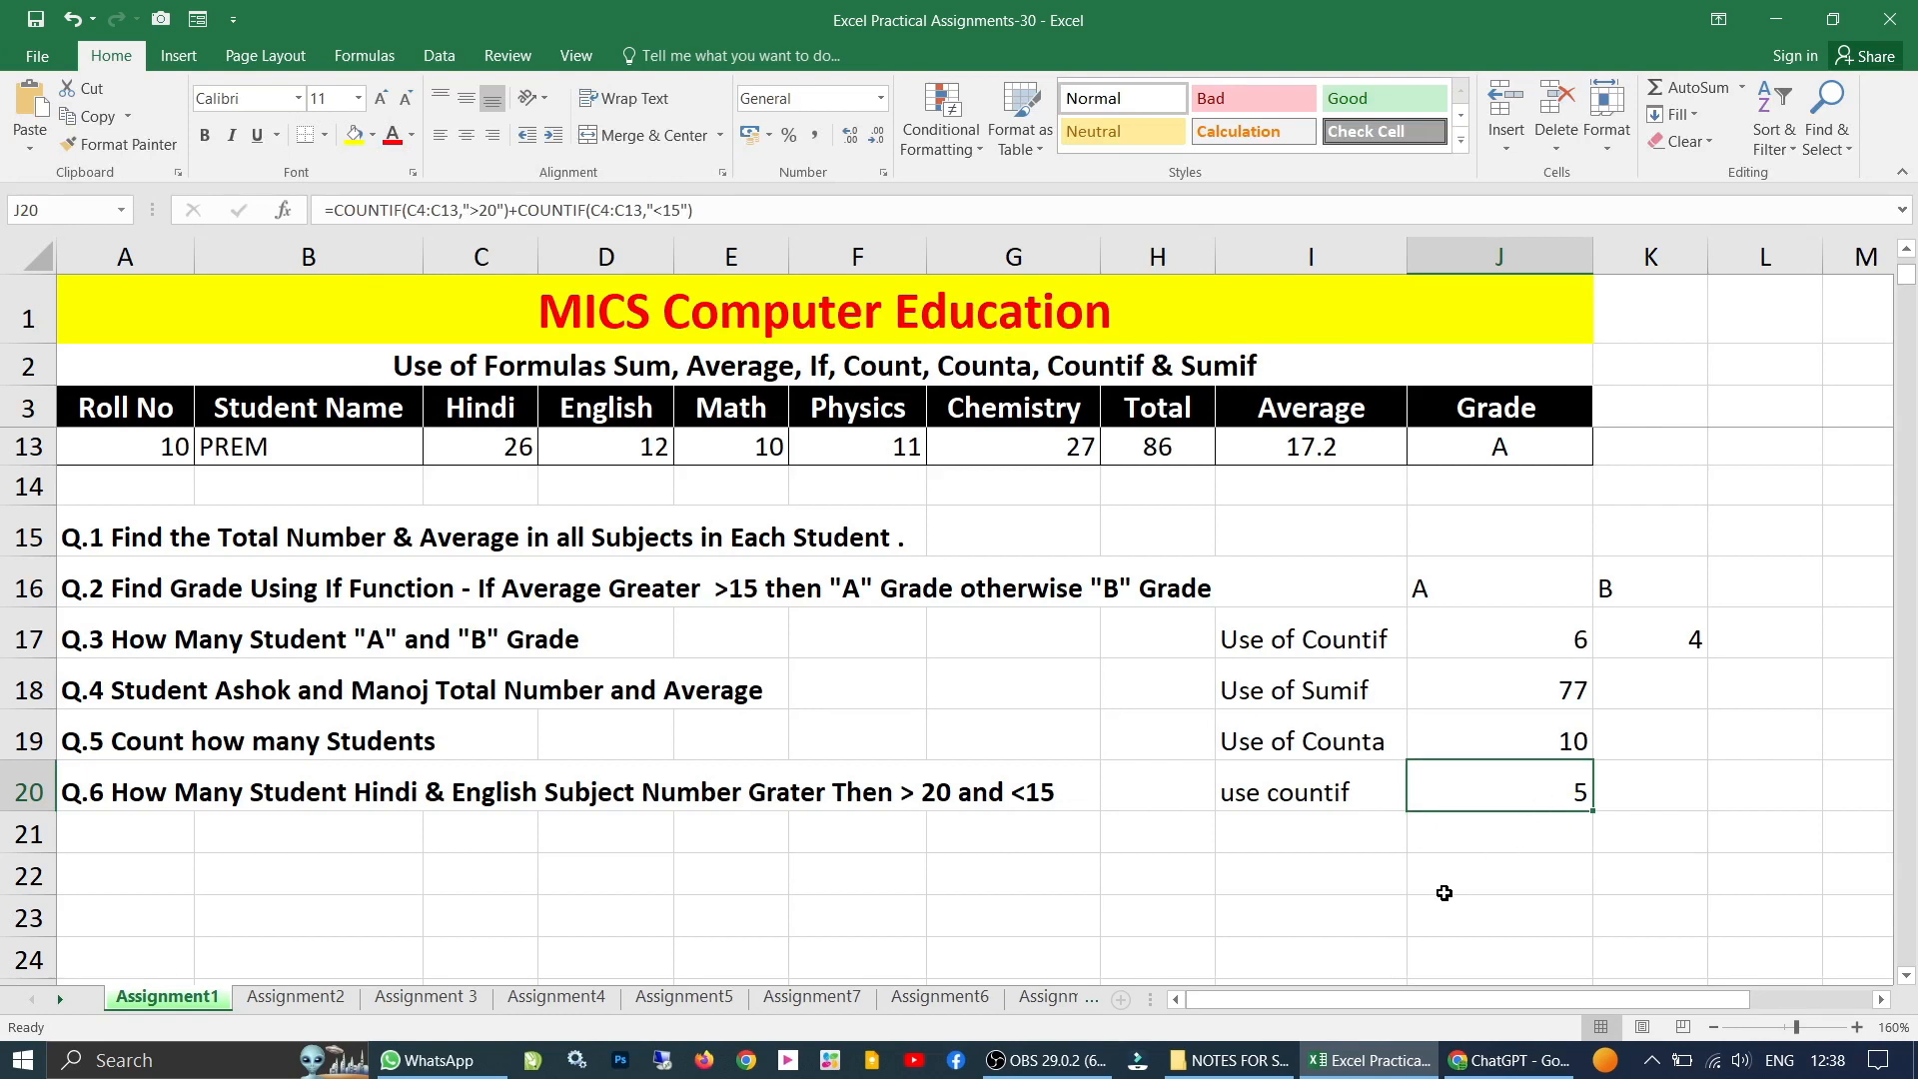
pyautogui.scroll(3, 880, 780)
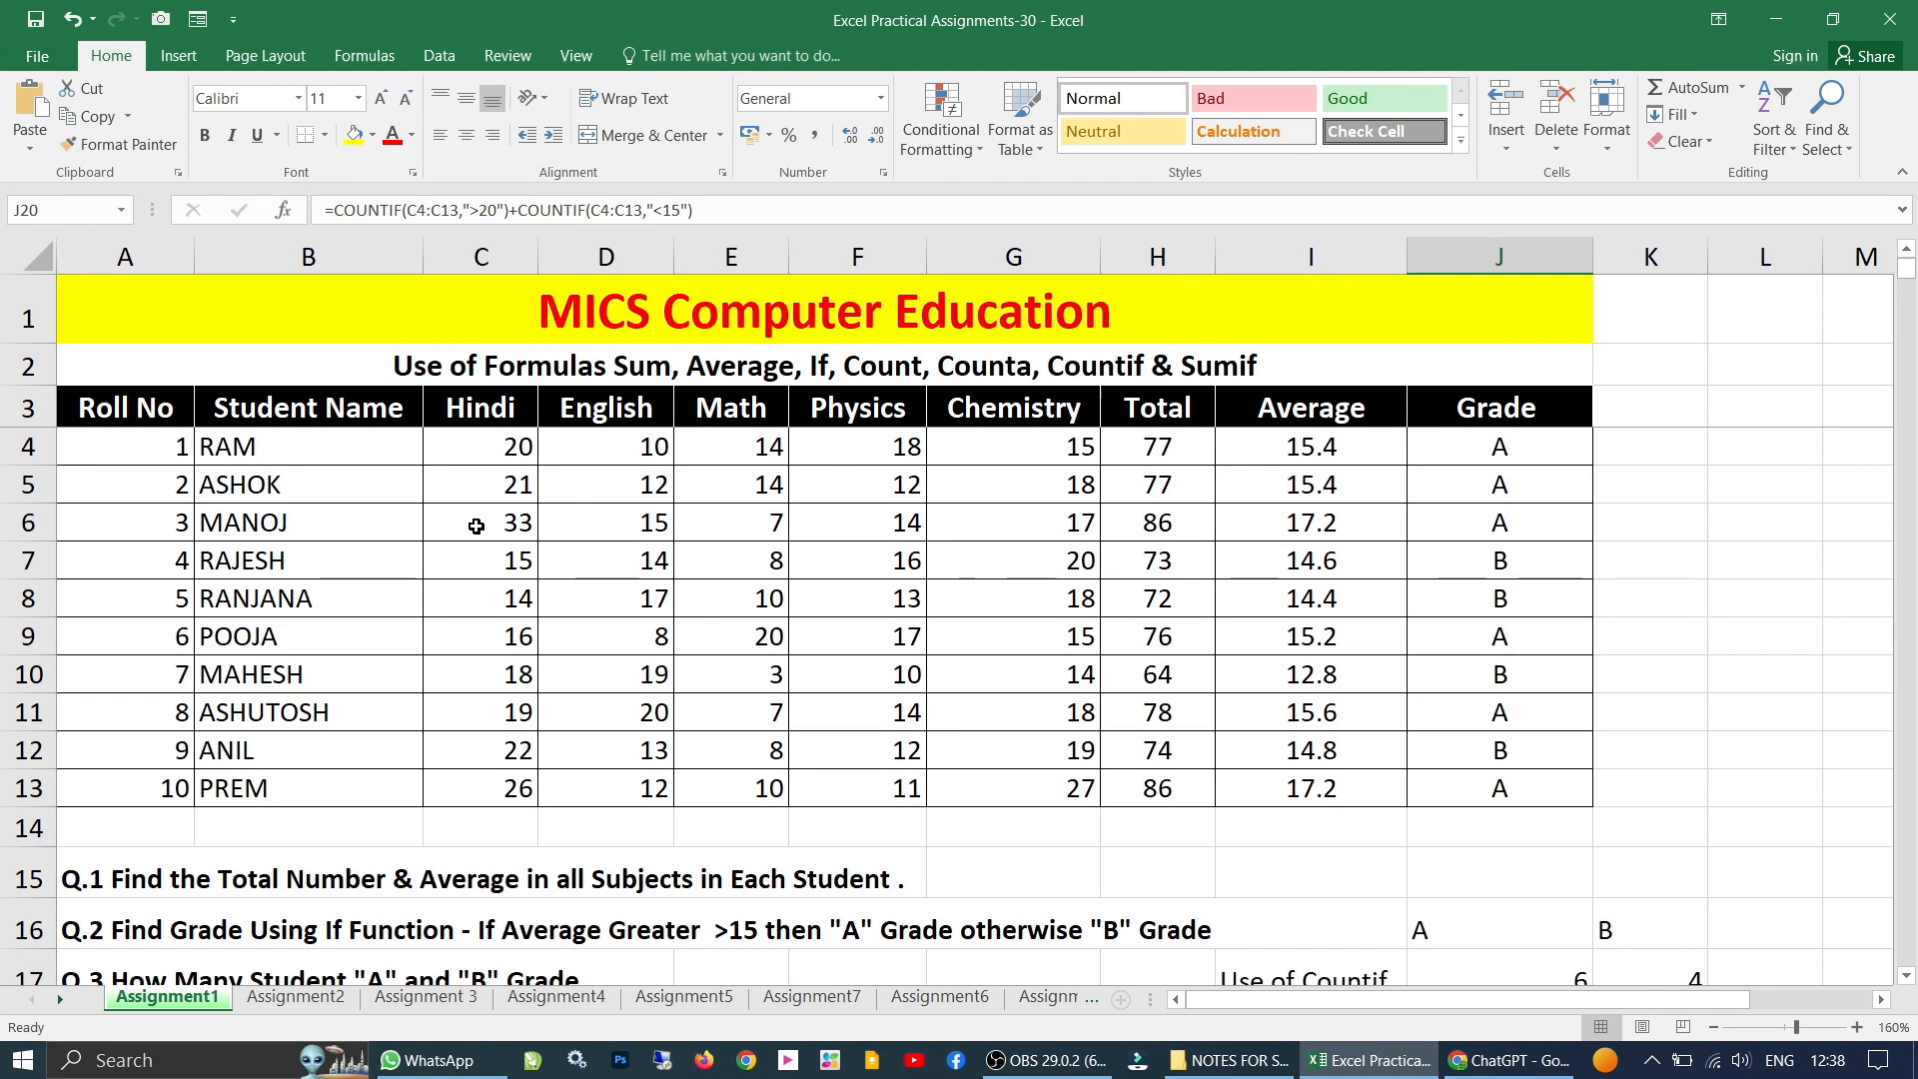
pyautogui.click(476, 485)
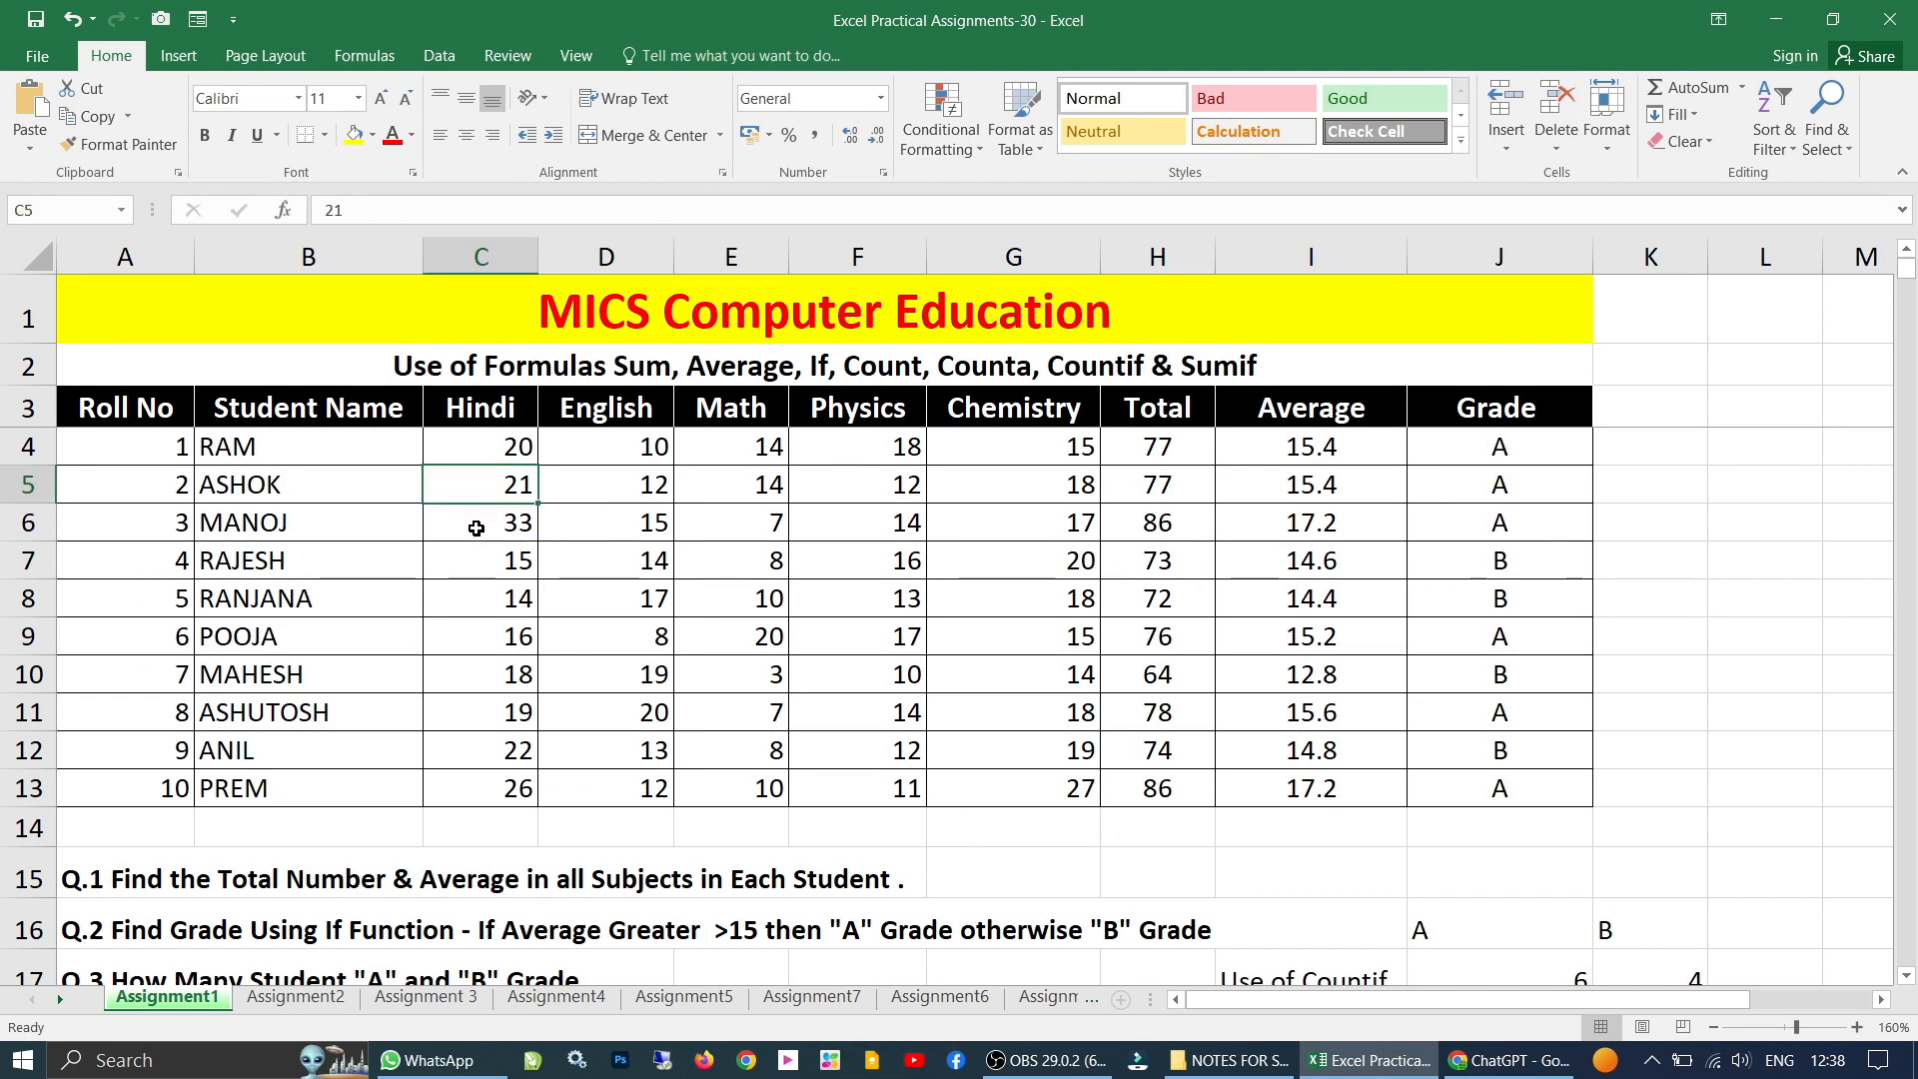
pyautogui.click(474, 527)
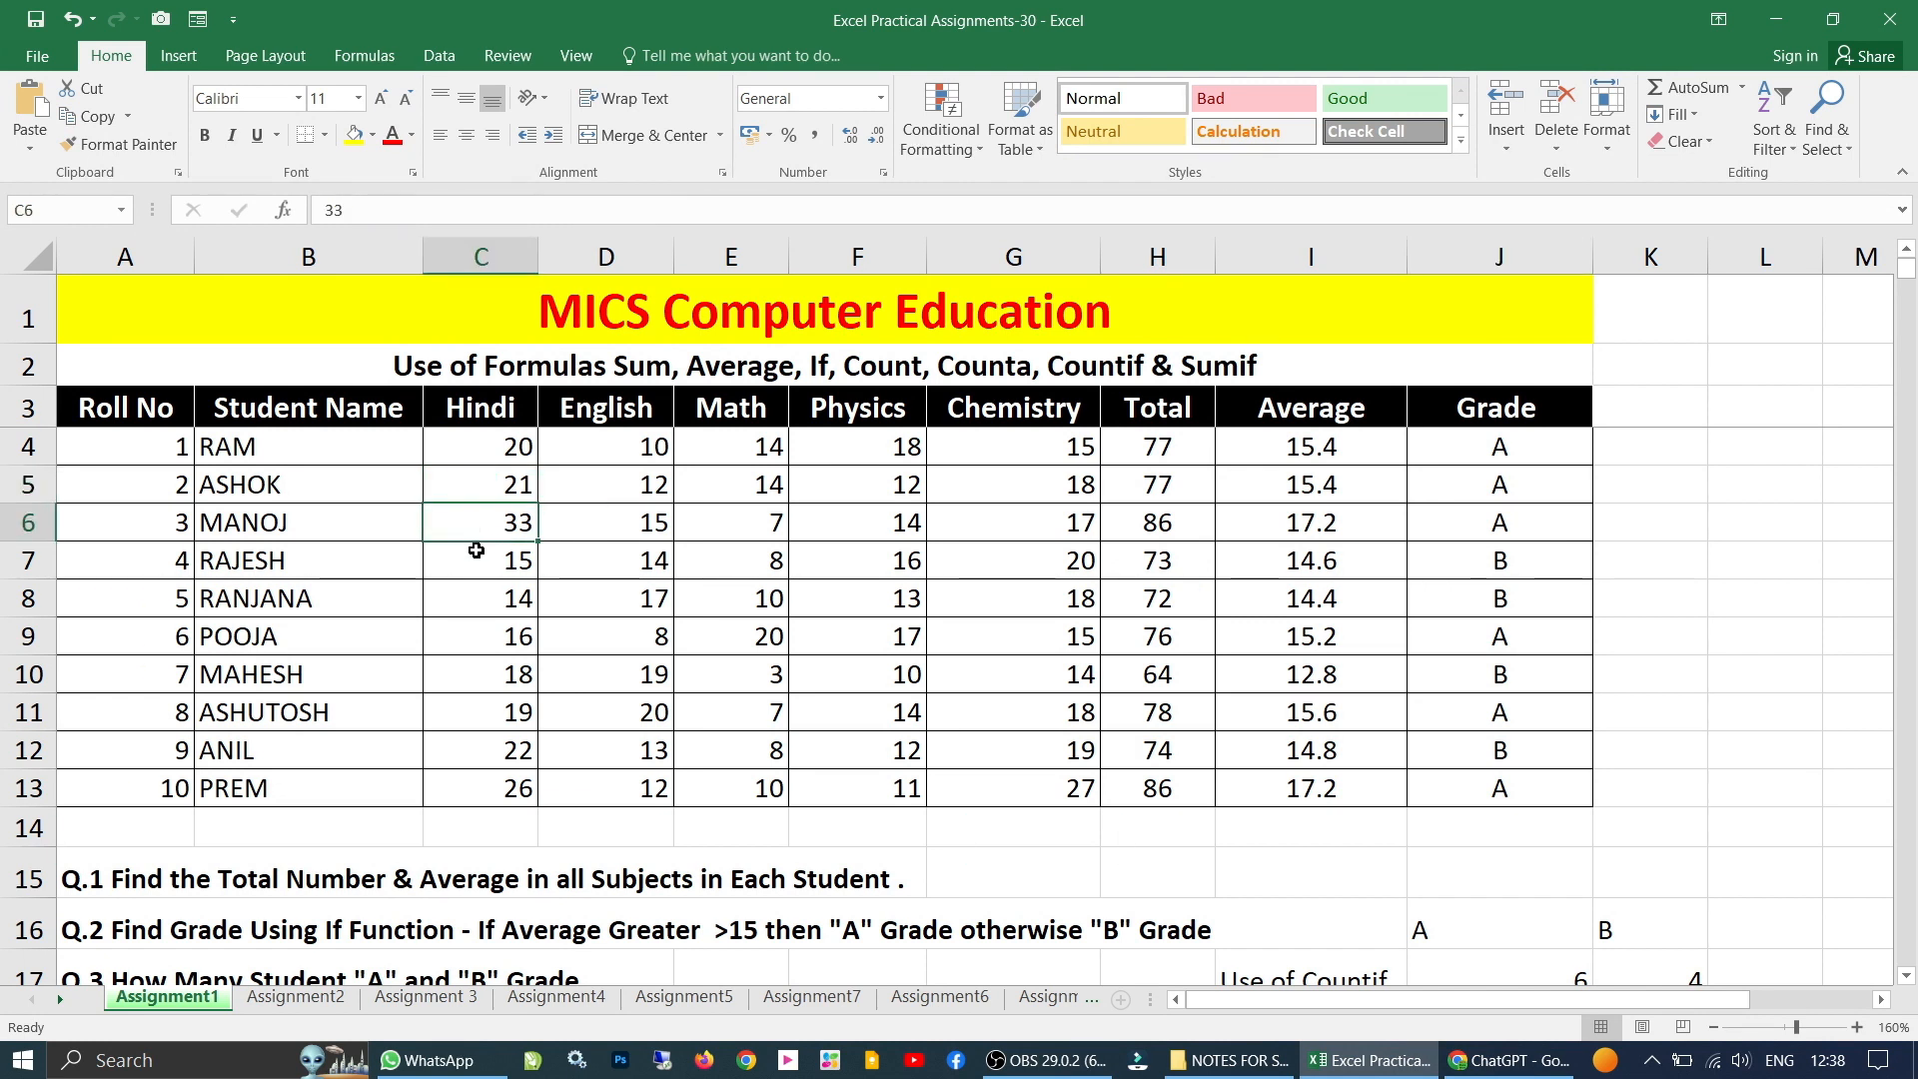
pyautogui.click(471, 604)
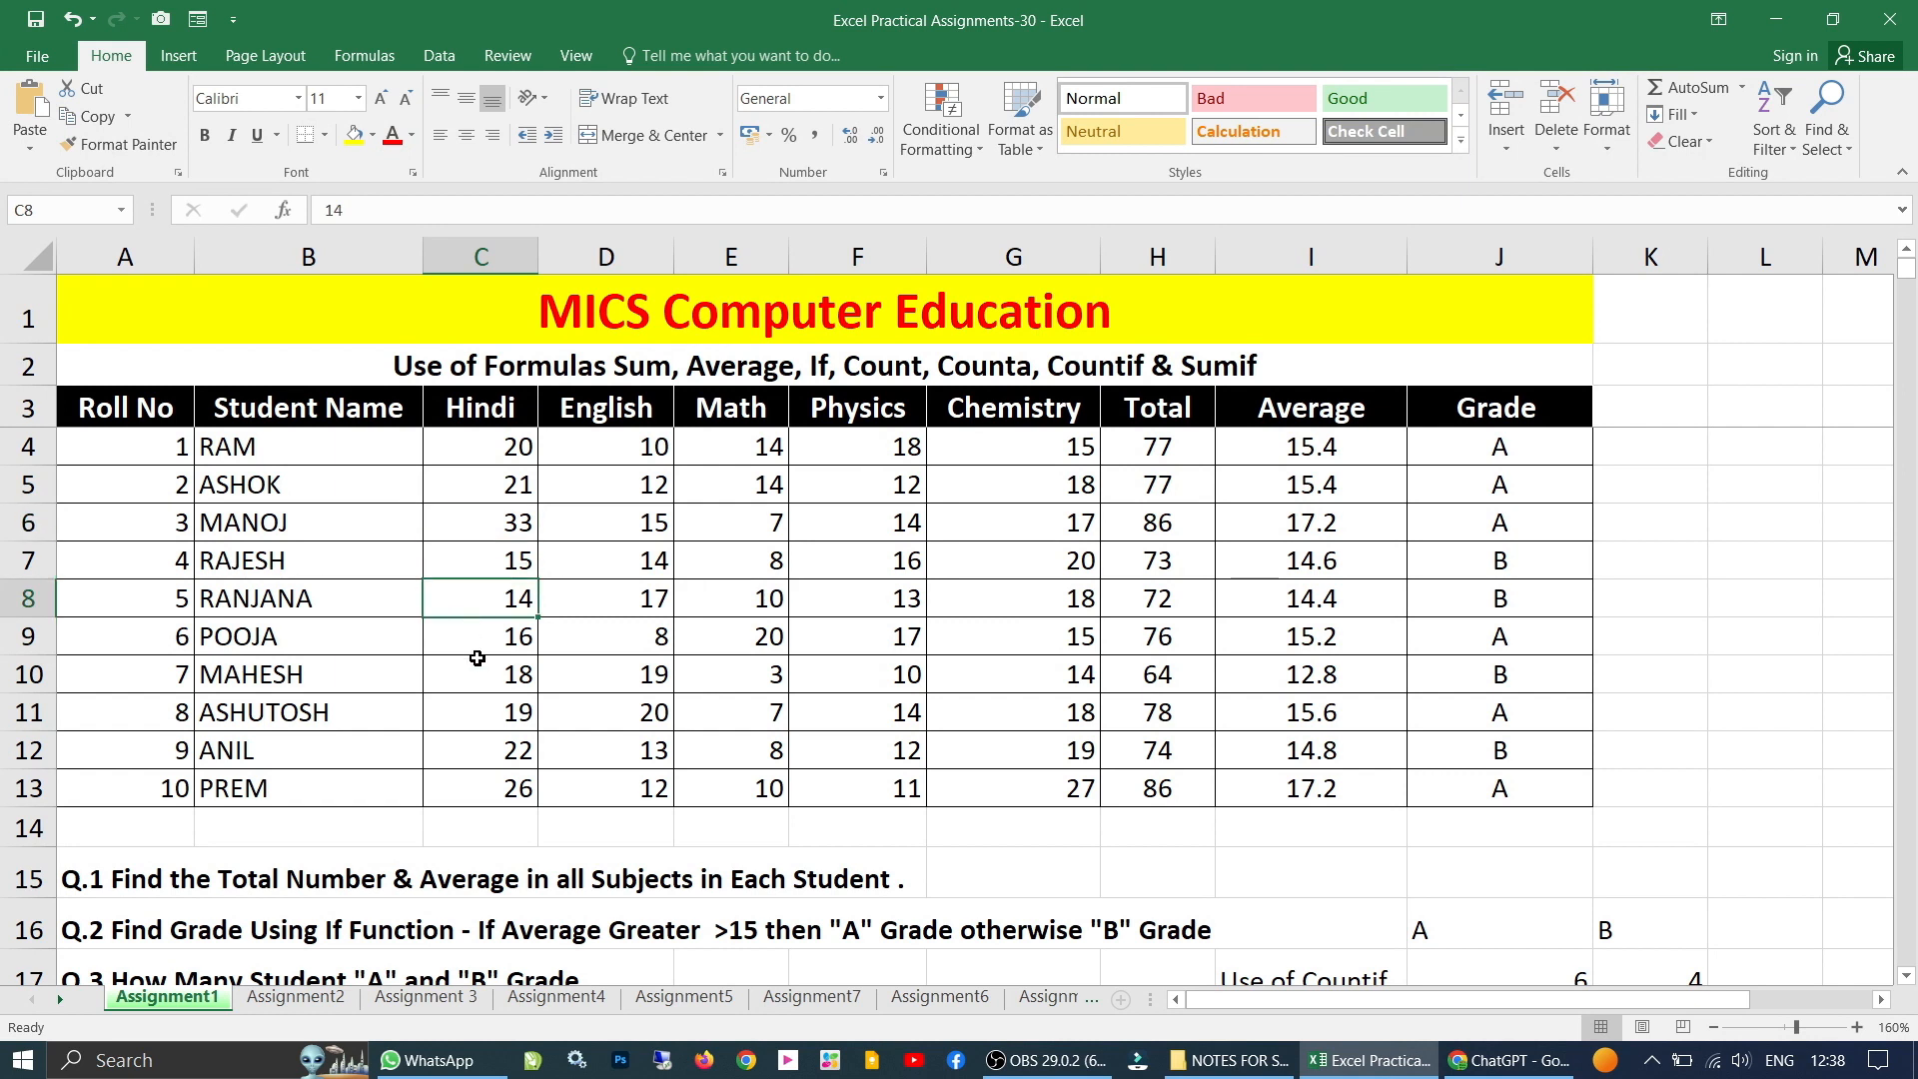
pyautogui.click(476, 756)
pyautogui.click(475, 791)
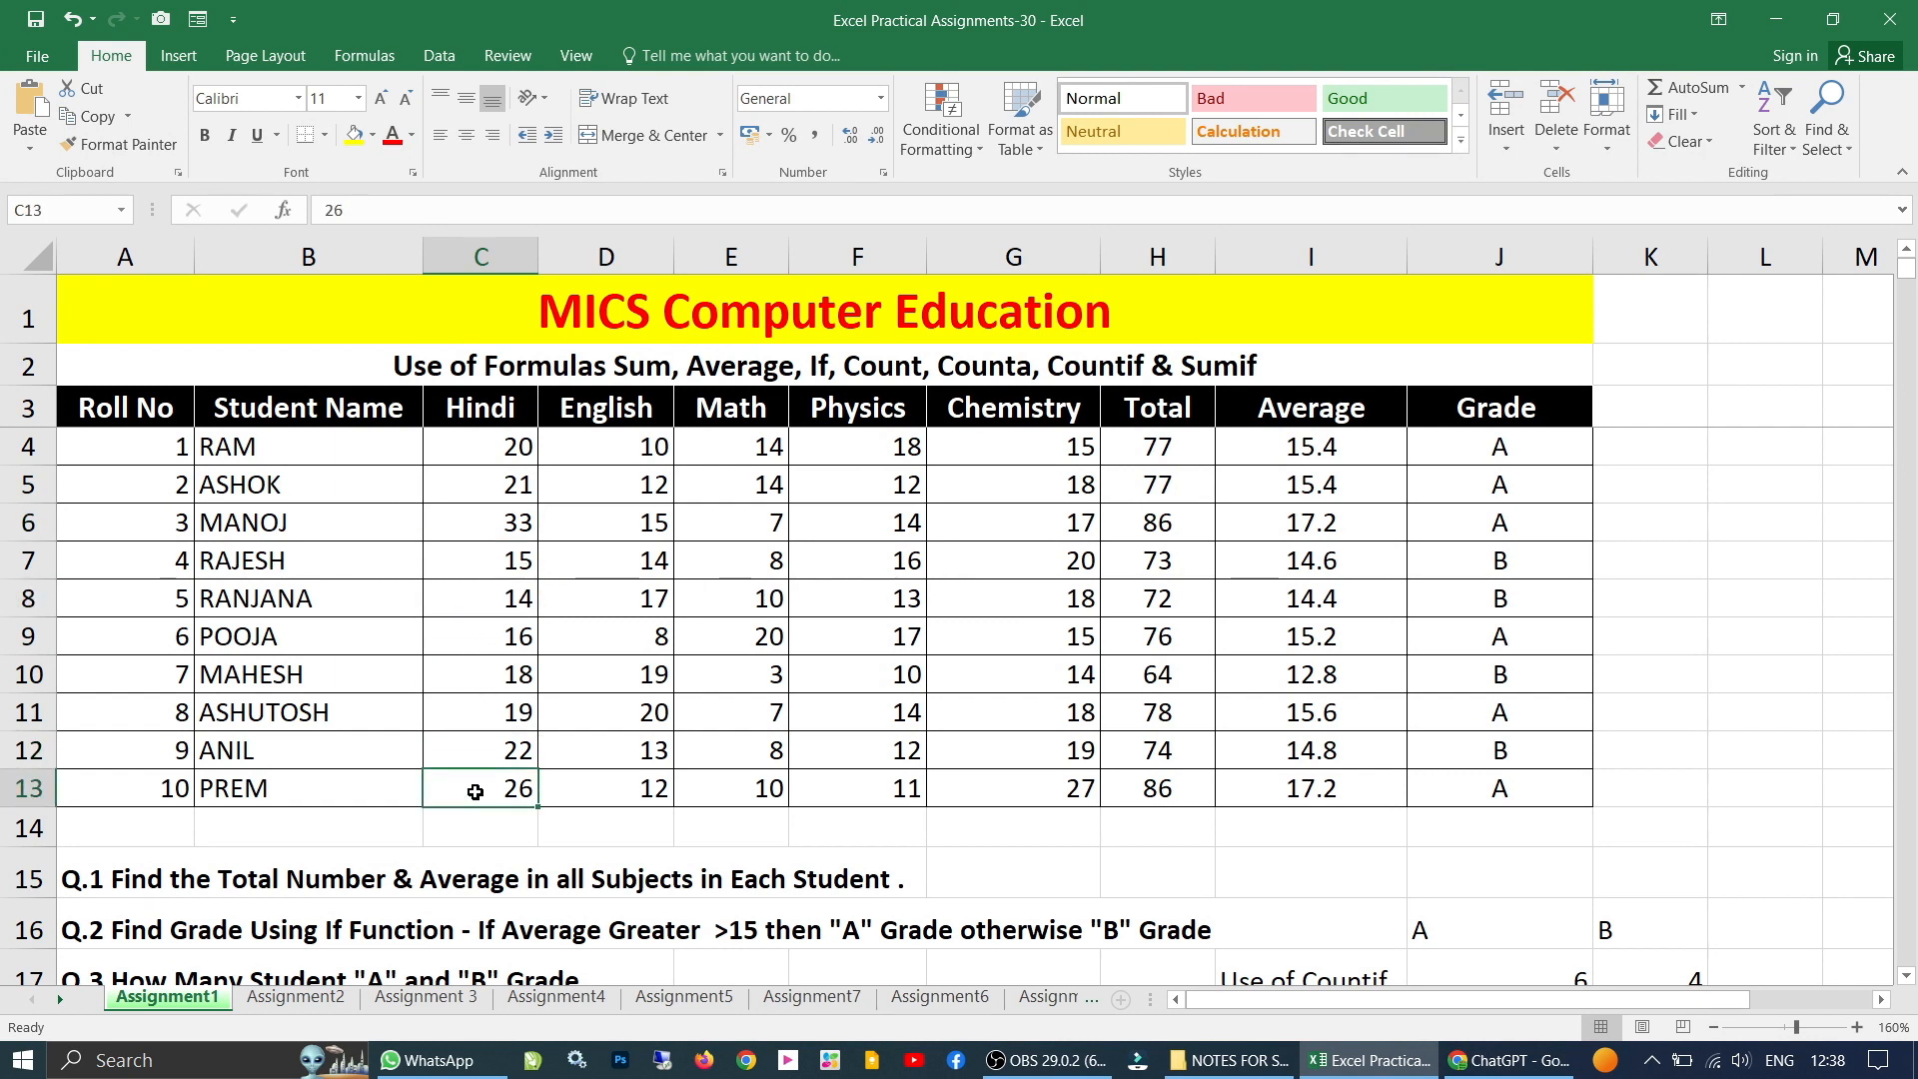